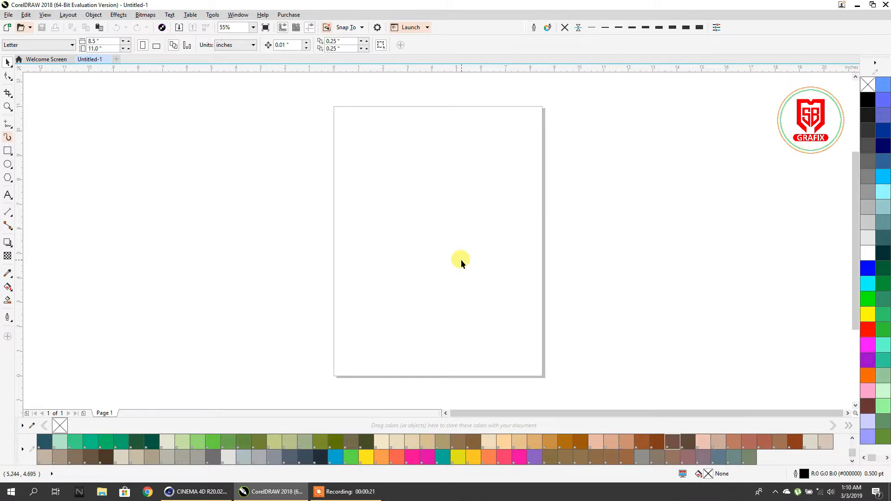
Draw a rectangle, move it beside the page's upper-left corner and size it to about 1.98 by 2.06 inches
click(7, 151)
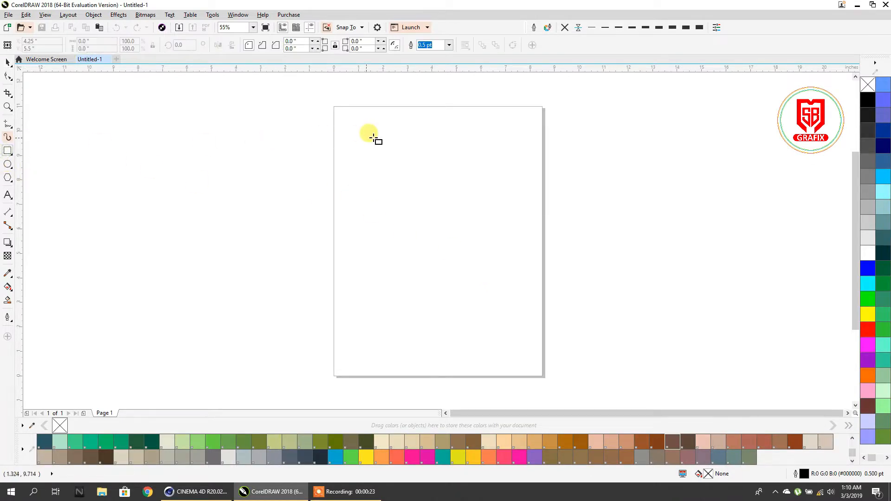
drag(350, 134, 427, 189)
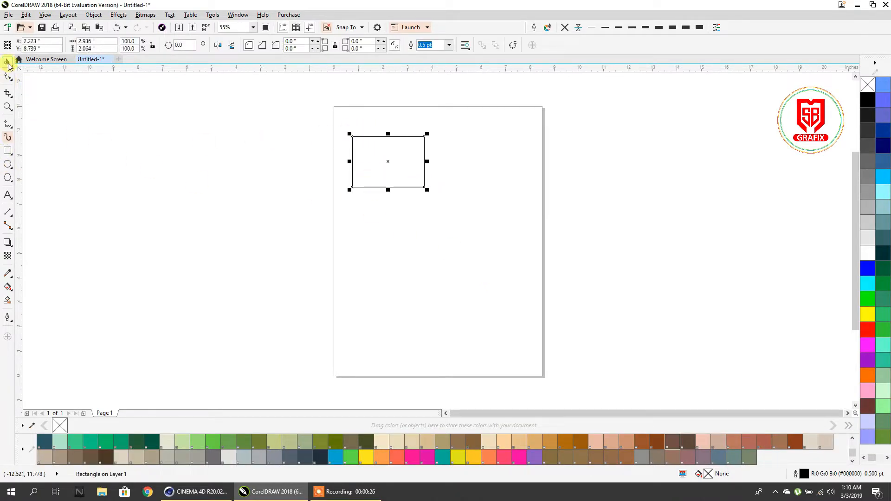
click(7, 63)
drag(364, 165, 284, 130)
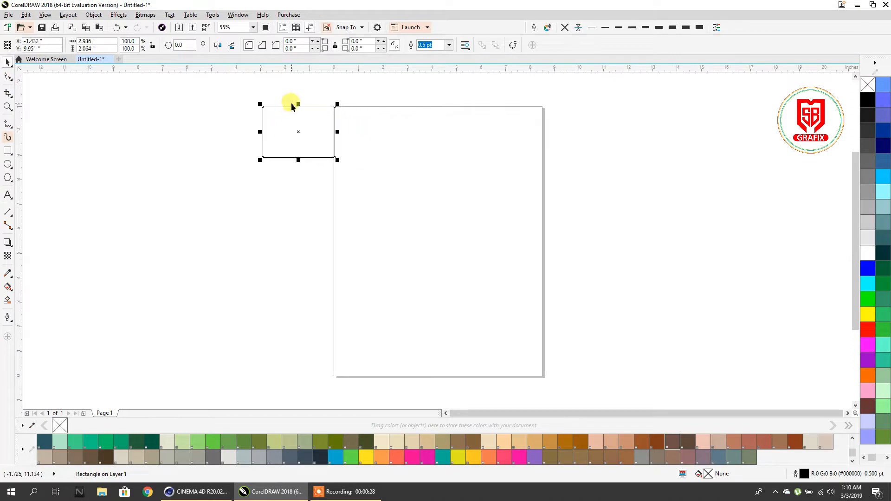
scroll(291, 102, up, 3)
drag(334, 152, 313, 150)
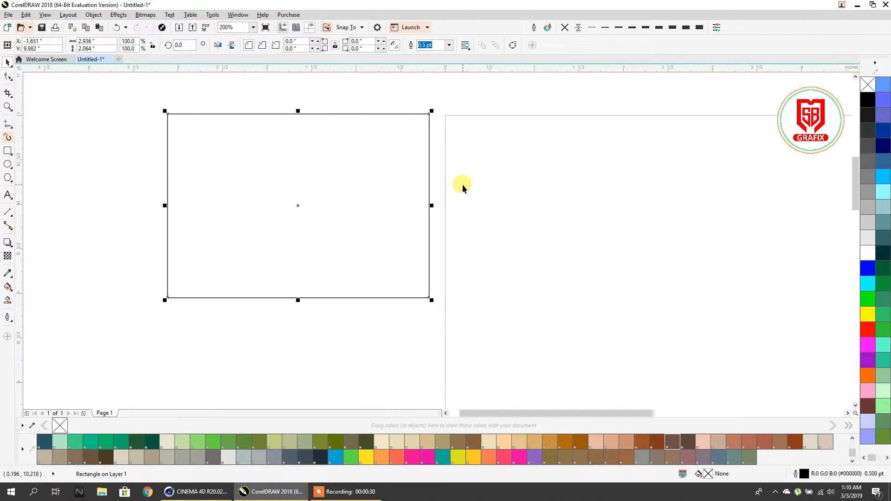
drag(431, 205, 349, 209)
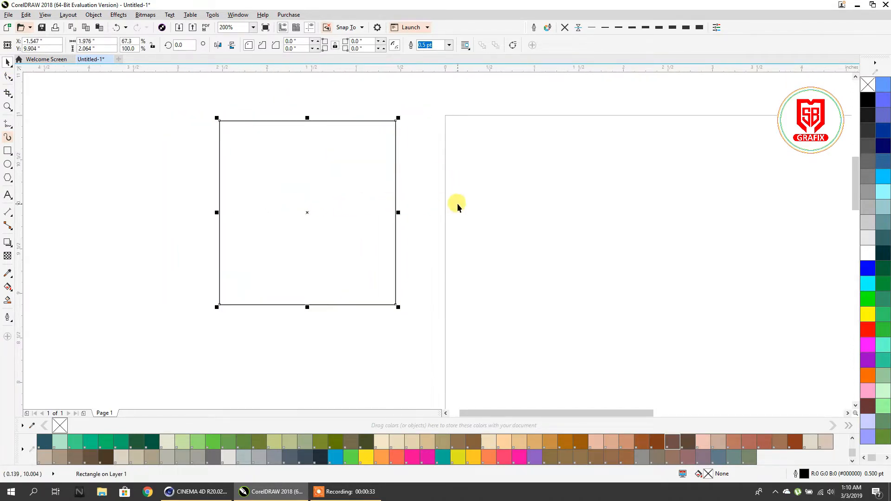
Apply a horizontal black-to-white fountain fill across the rectangle with Interactive Fill and add a middle colour node
click(7, 290)
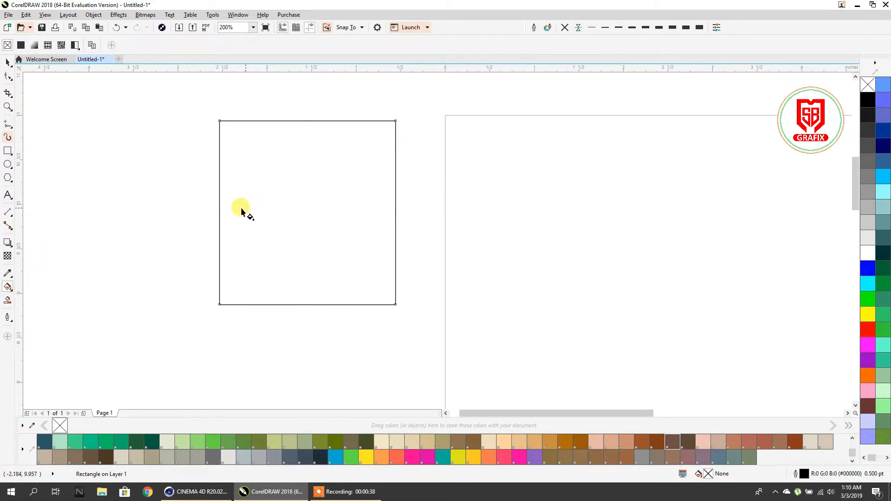
click(12, 291)
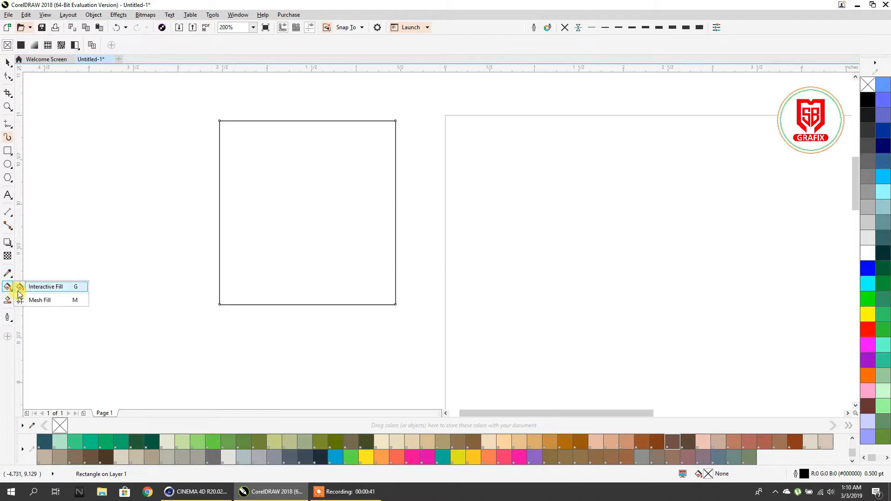
click(52, 287)
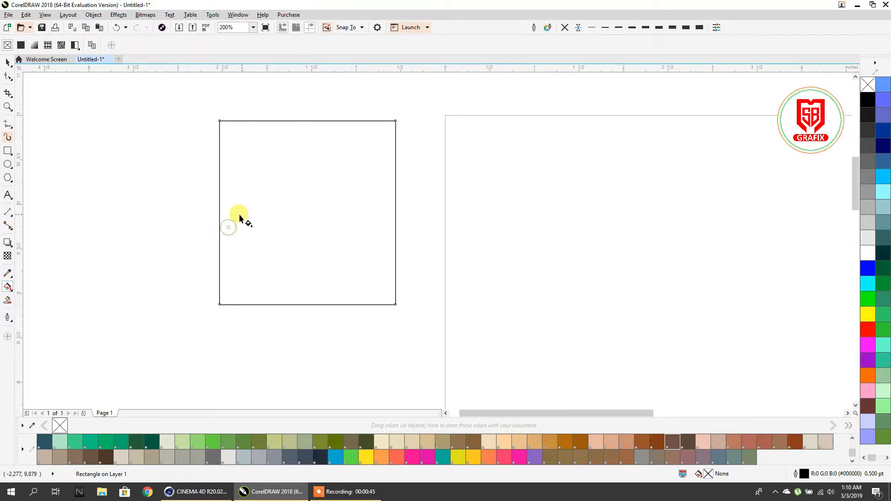
drag(220, 212, 395, 212)
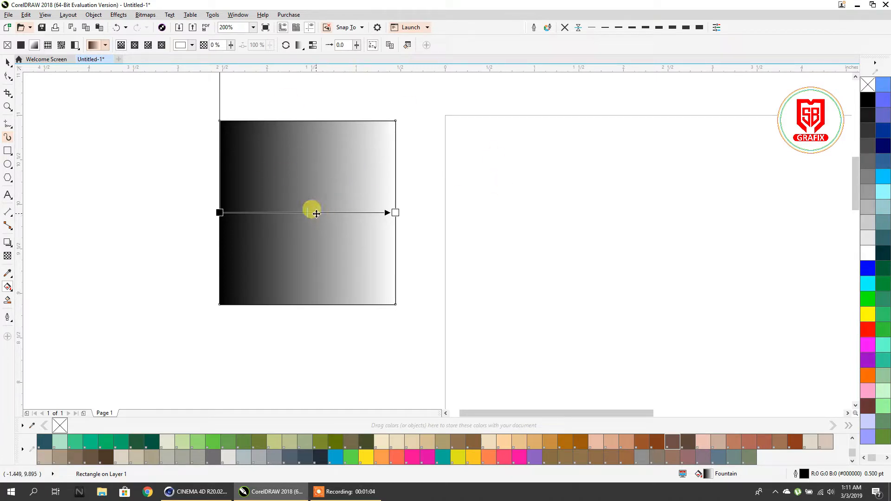
double_click(316, 213)
drag(316, 213, 307, 212)
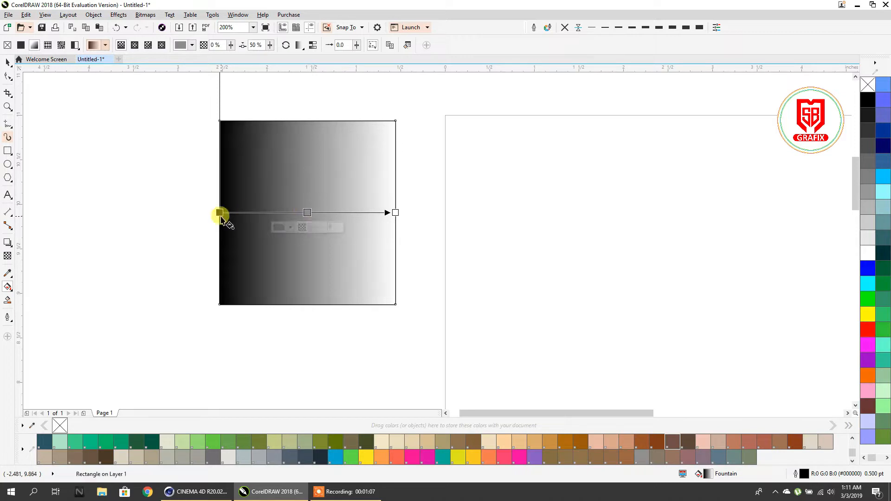
Recolour the start and end nodes of the fountain fill to the same dark grey
click(220, 213)
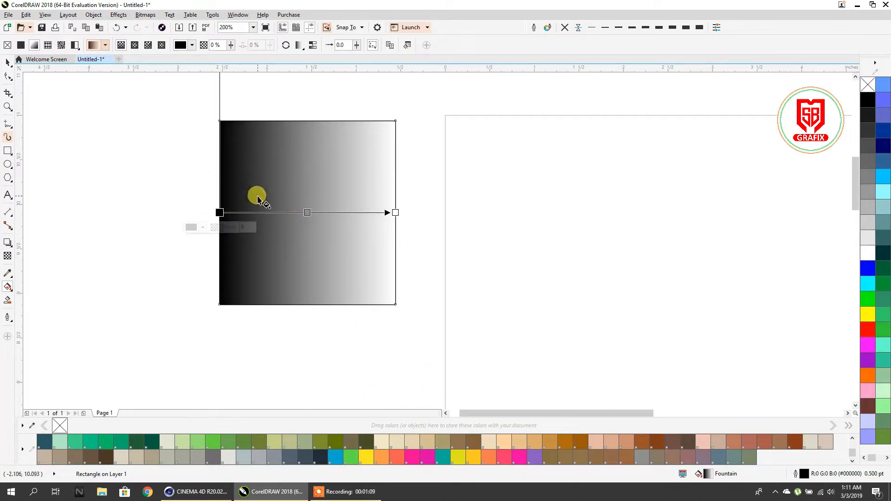
click(396, 213)
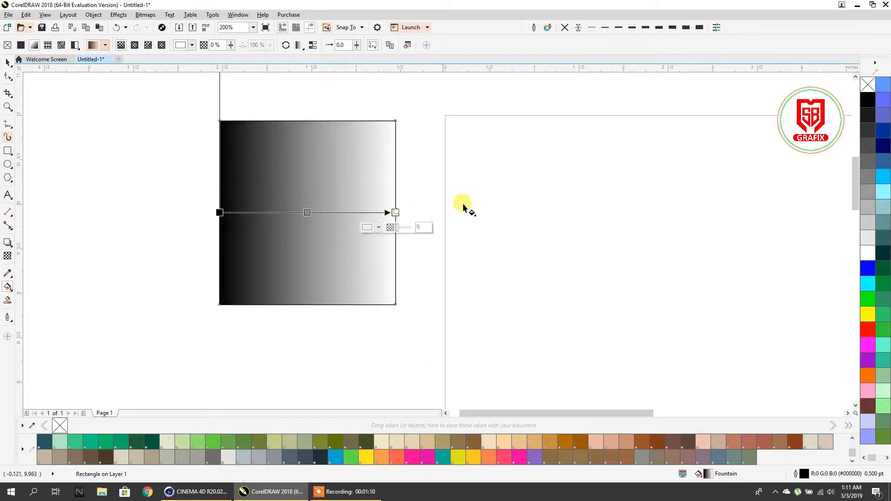
click(869, 125)
click(220, 213)
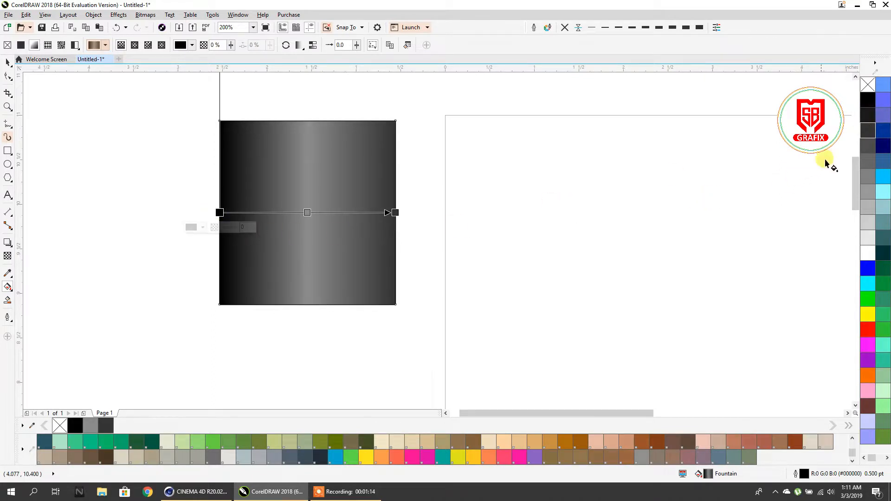
click(864, 150)
click(395, 213)
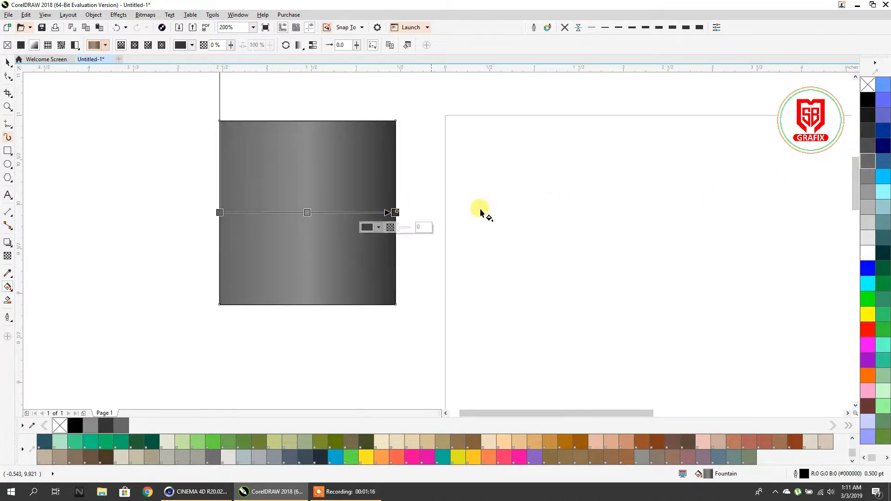
click(868, 164)
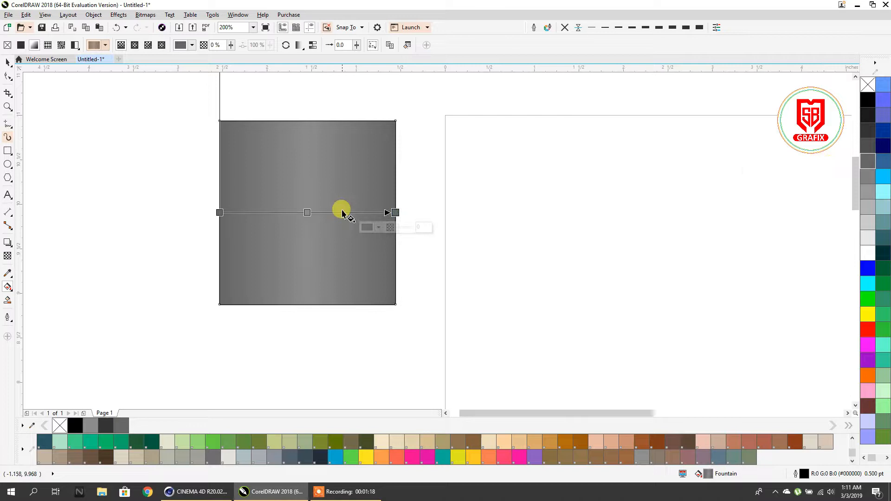
Set the fountain fill's middle node to a very light grey to create a metallic highlight
click(307, 213)
click(868, 228)
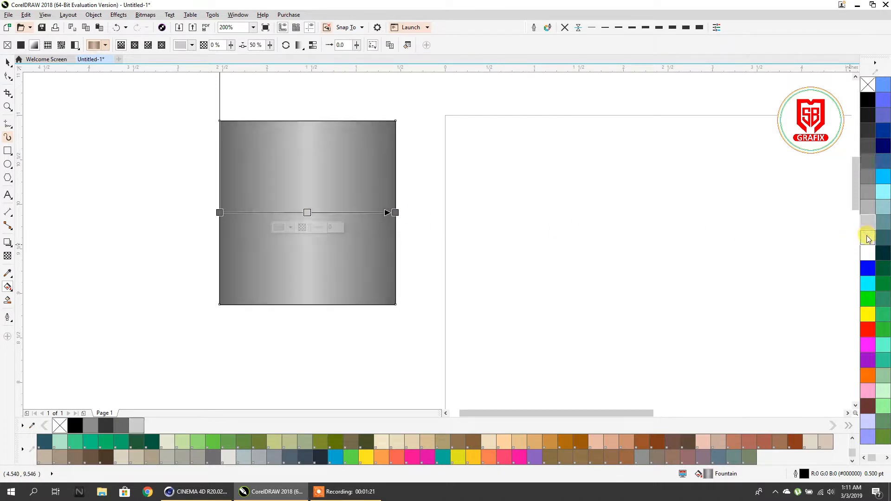
click(868, 238)
click(8, 62)
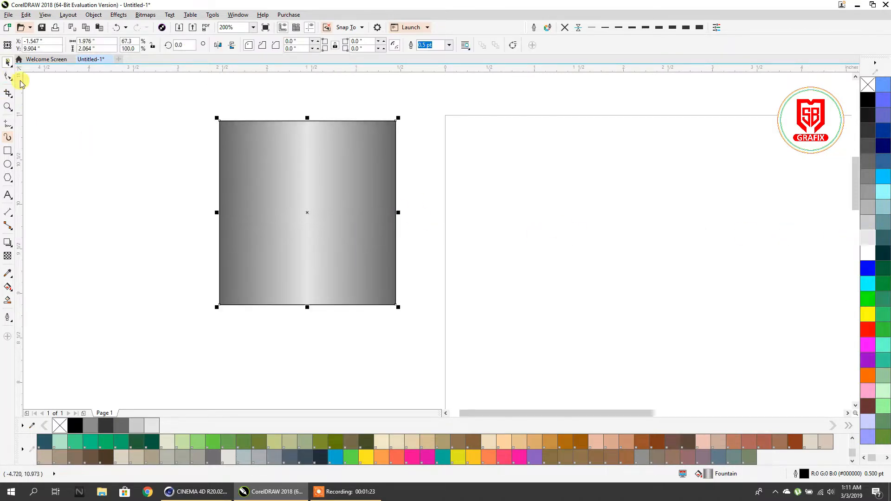
Move the gradient rectangle farther from the page and place a duplicate of it to its right
scroll(304, 184, down, 1)
click(213, 197)
drag(349, 184, 324, 179)
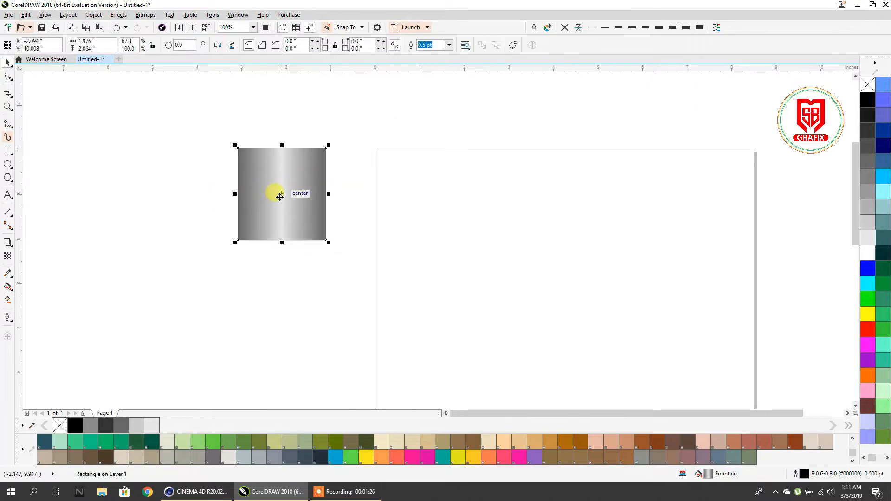
drag(277, 197, 412, 196)
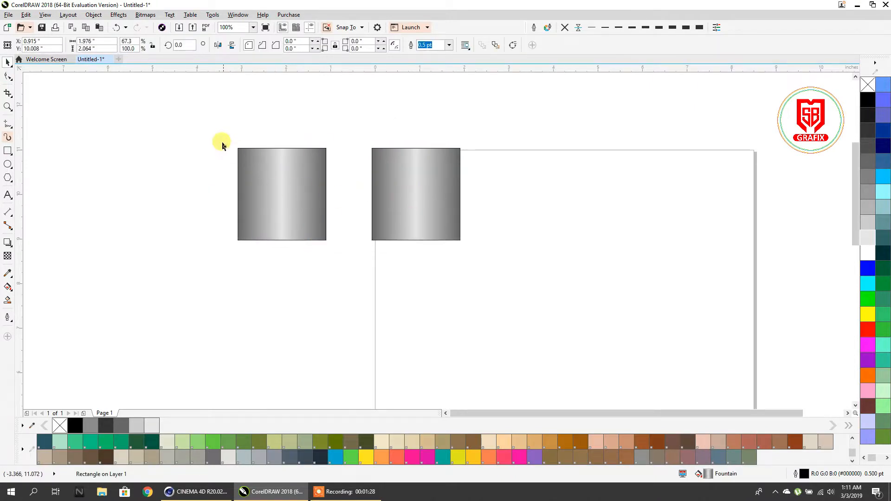
Scale both gradient rectangles down to about 0.705 by 0.292 inches overall and move them inside the page's upper-left corner
click(211, 124)
key(ctrl+a)
drag(452, 239, 265, 175)
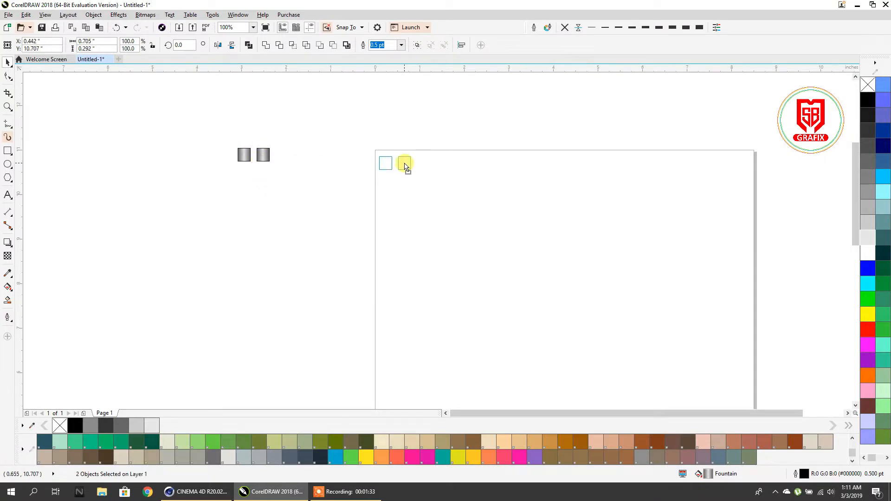
scroll(403, 165, up, 2)
scroll(406, 159, up, 1)
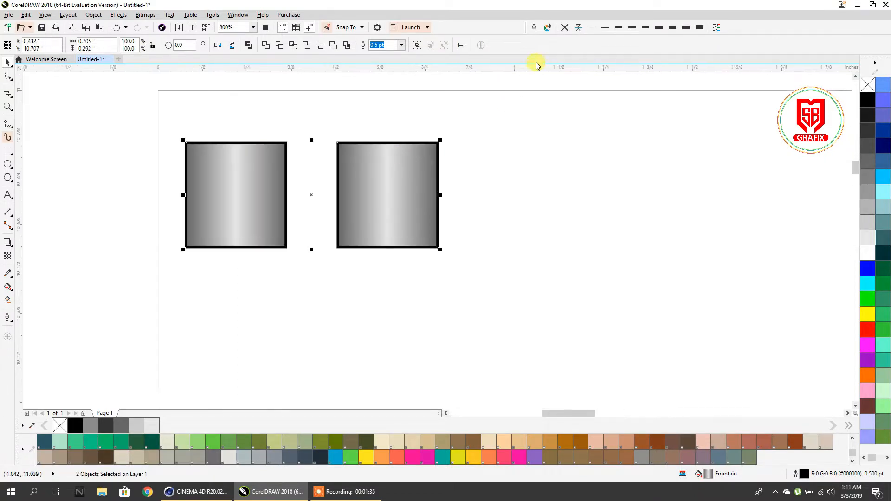
Remove the outlines from both gradient squares and duplicate the pair to the right to form a row of four
click(563, 28)
click(529, 209)
click(231, 174)
scroll(165, 160, down, 1)
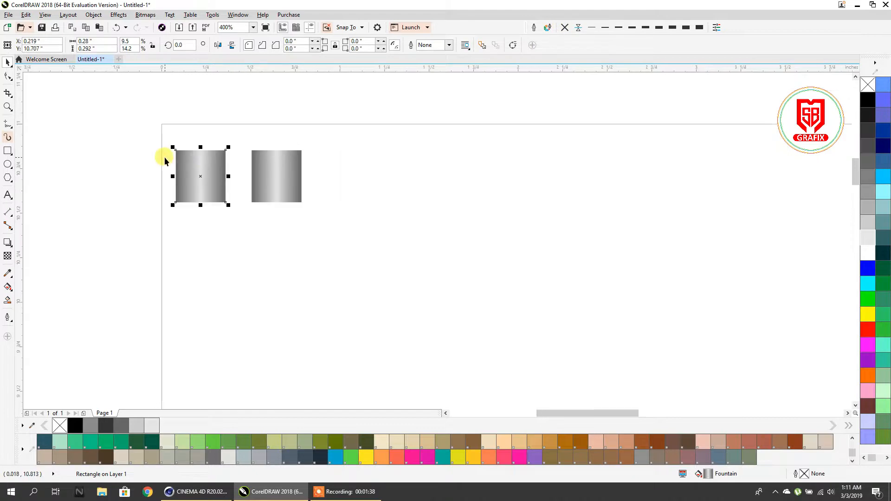
drag(120, 113, 391, 255)
drag(263, 162, 428, 171)
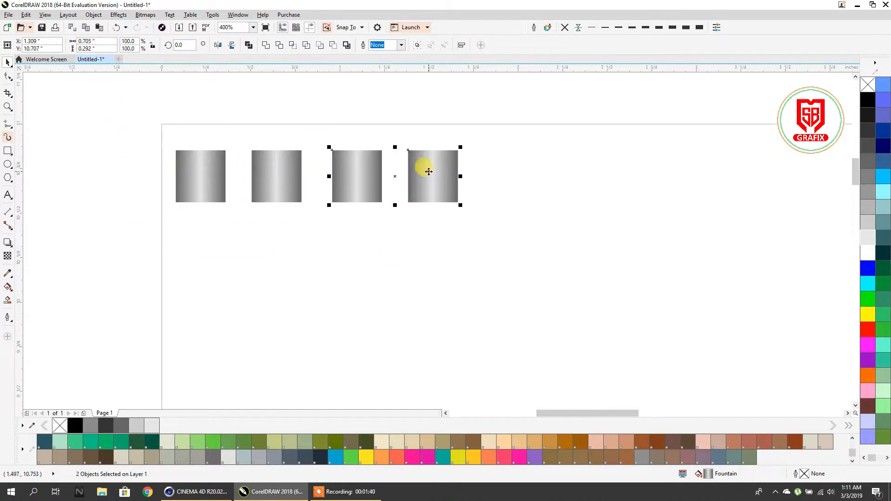
click(377, 248)
Fill the second square in the row with solid blue
click(253, 171)
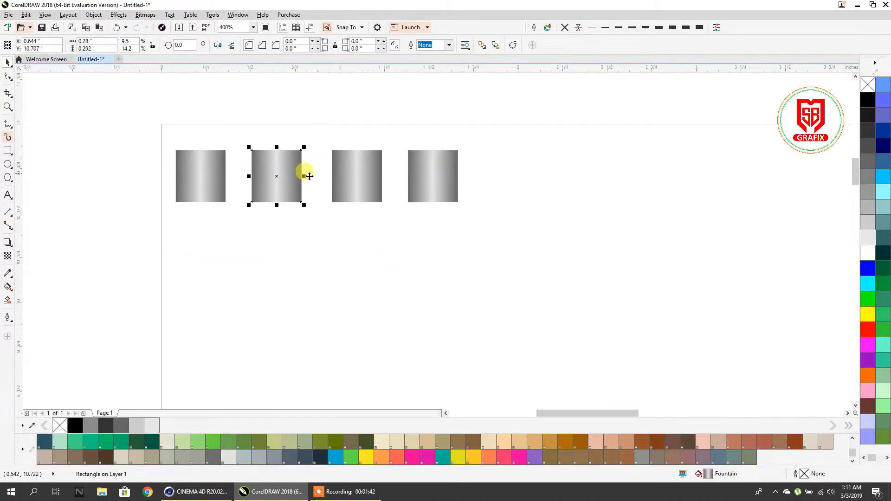
click(867, 268)
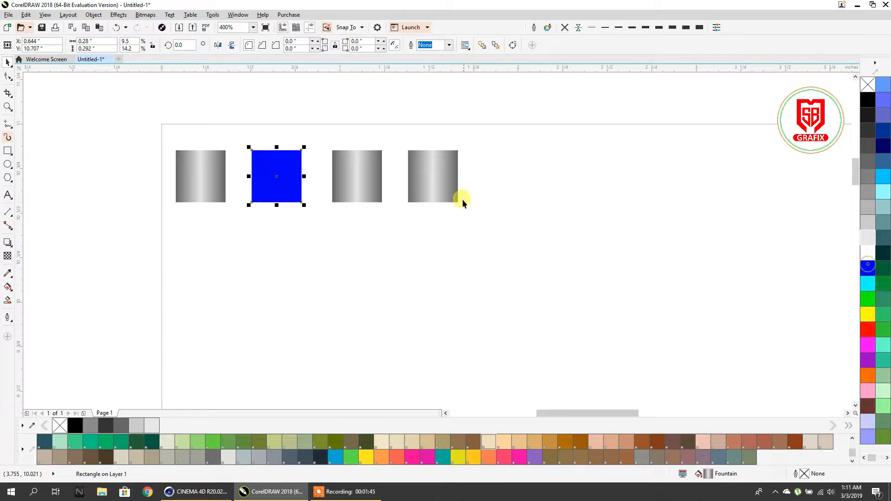
click(292, 243)
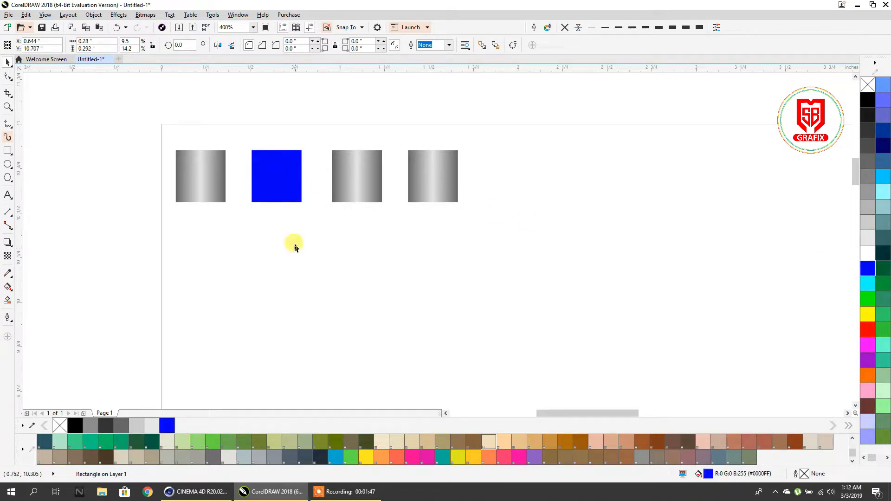
click(307, 245)
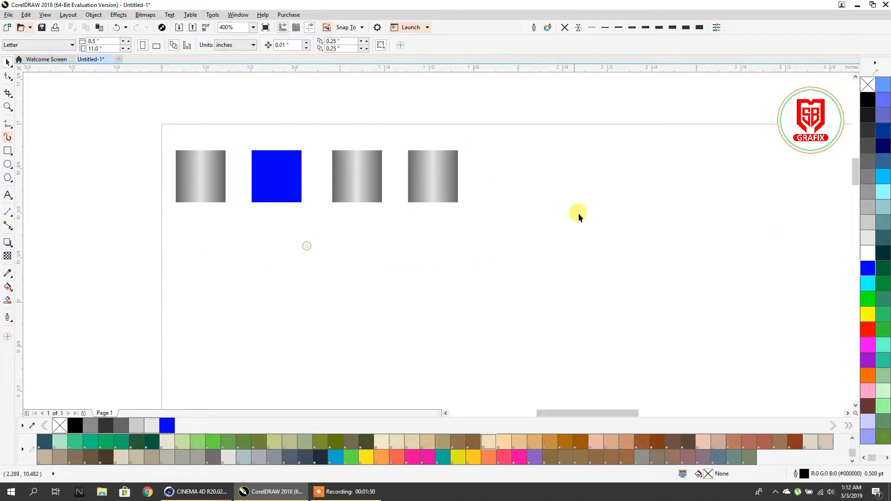
Fill all four squares in the row with solid red
drag(206, 235, 168, 232)
click(866, 330)
click(394, 275)
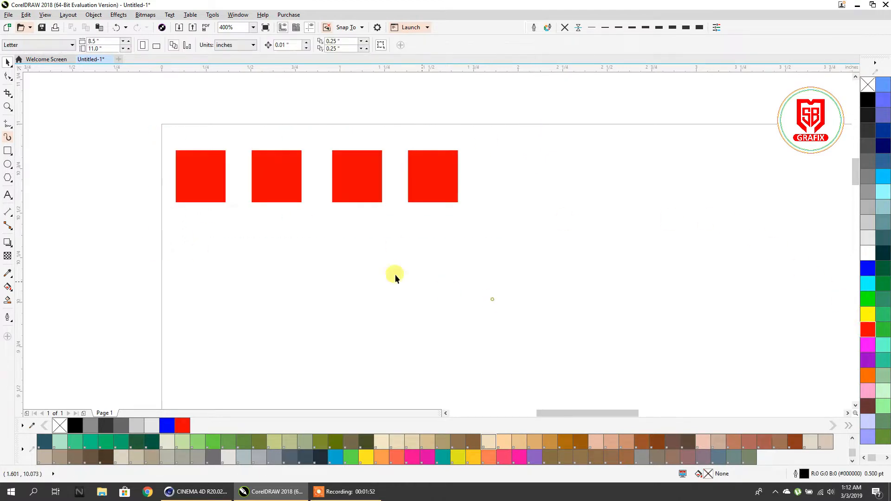
Rearrange the first two red squares, placing the first below the row and widening it to about 0.863 by 0.292 inches
drag(222, 175, 256, 286)
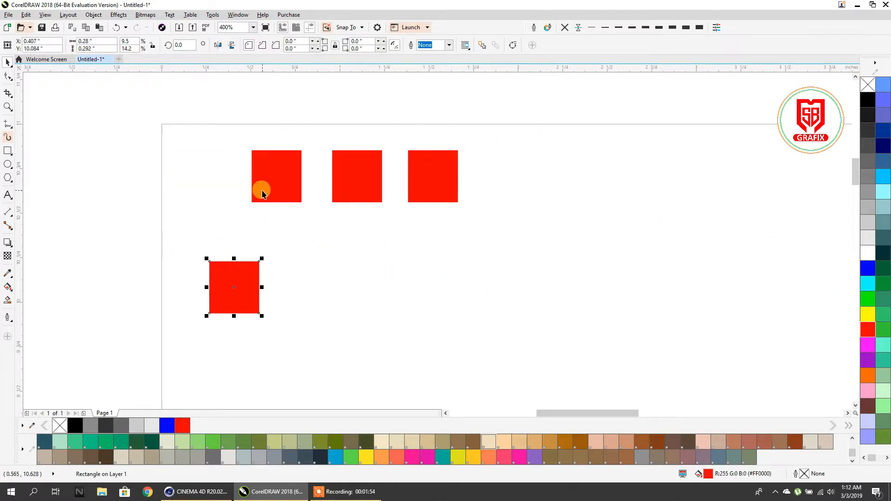
drag(262, 194, 189, 173)
click(230, 298)
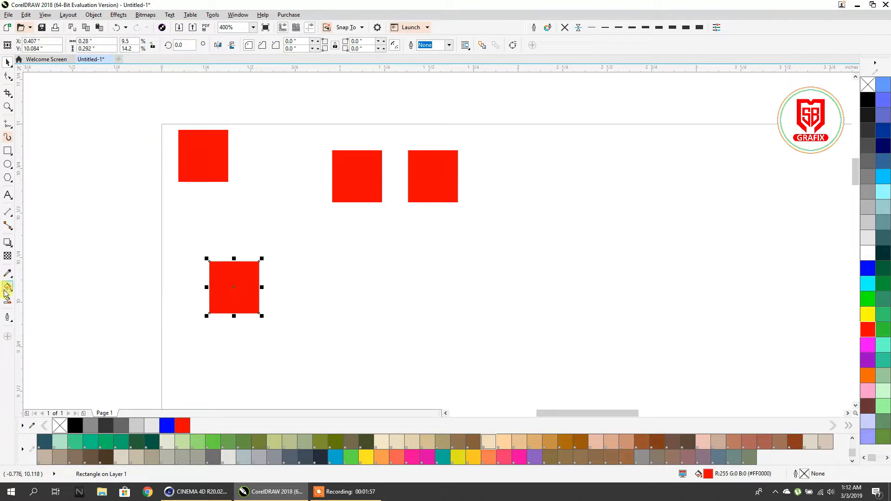
drag(219, 284, 429, 294)
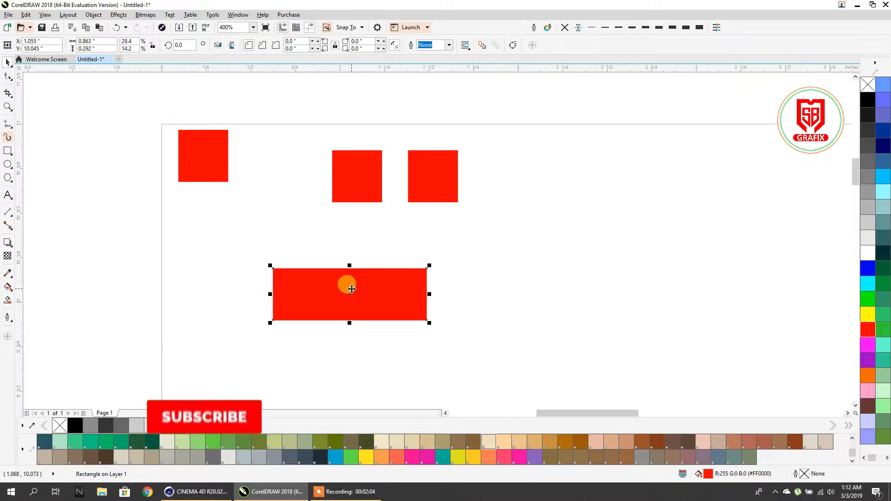
Apply a horizontal fountain fill across the wide red rectangle and set its end node to red
key(g)
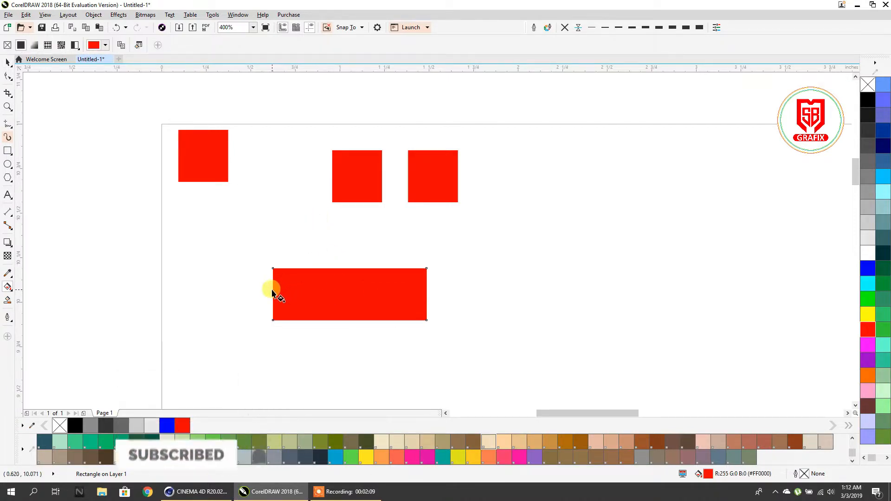
drag(274, 291, 426, 291)
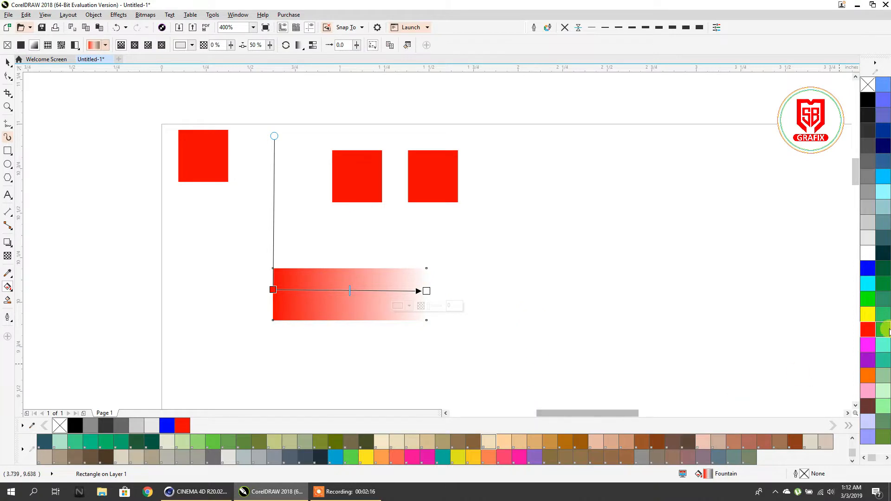
click(867, 330)
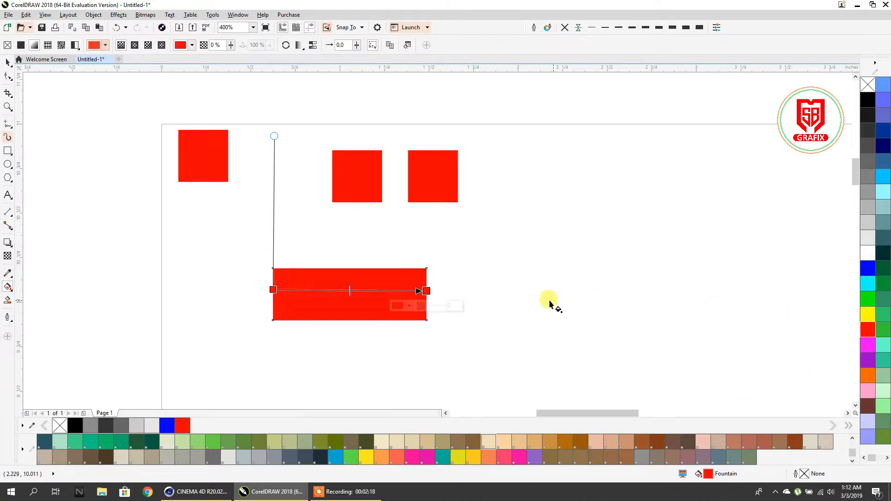
drag(367, 293, 427, 290)
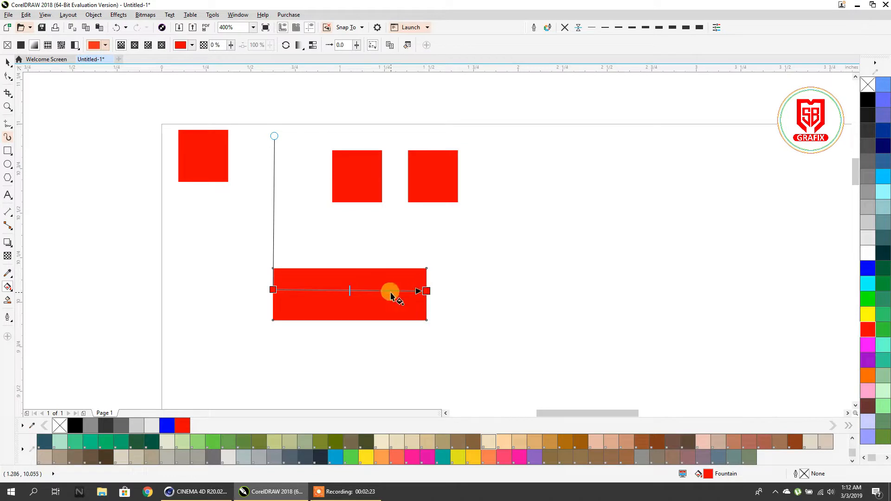
double_click(356, 290)
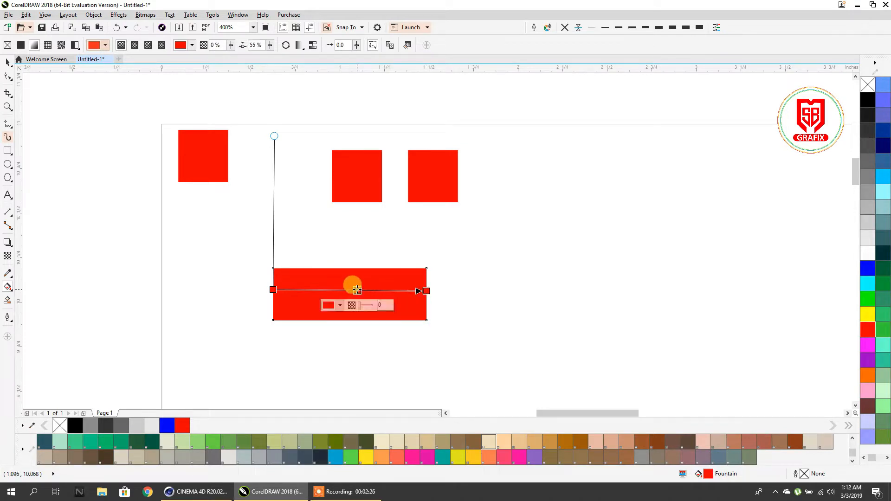
scroll(356, 290, up, 2)
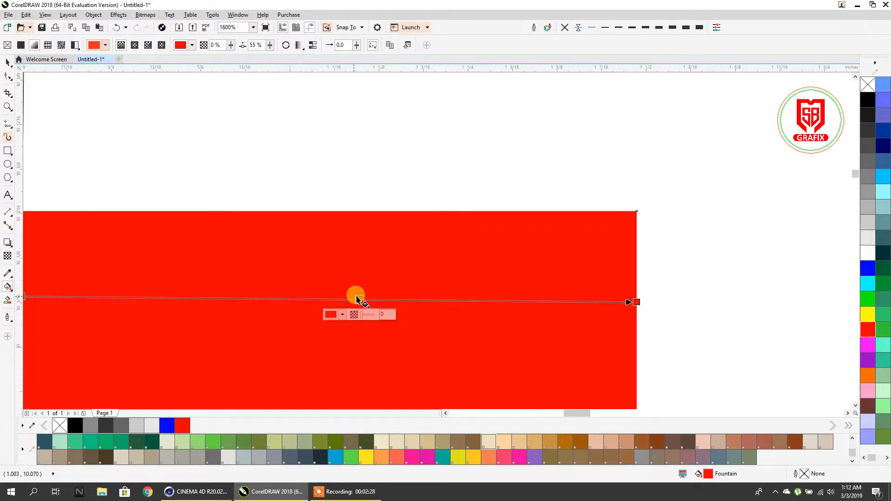
scroll(343, 295, down, 1)
scroll(371, 299, up, 1)
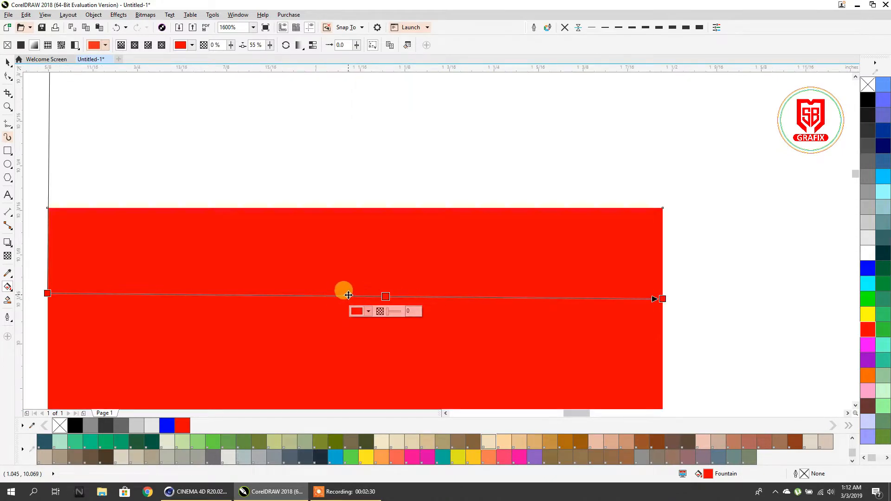
double_click(385, 296)
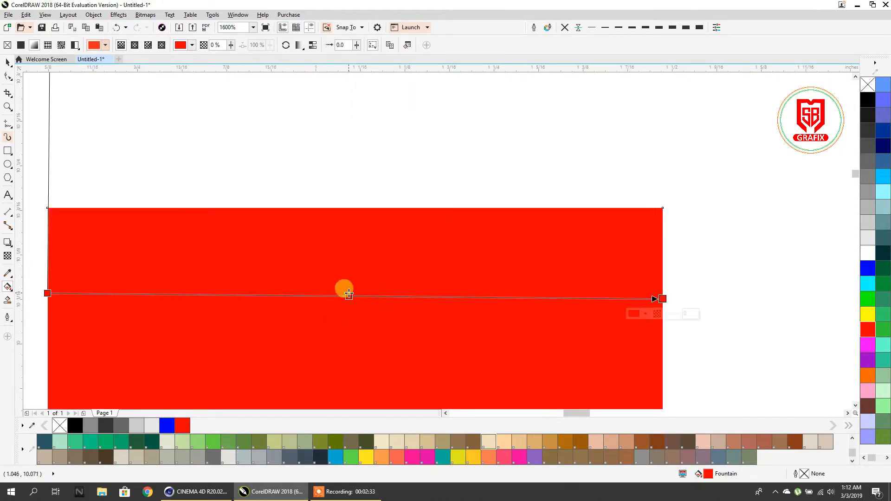
Add a node at 49% along the wide rectangle's fountain fill and colour it white
double_click(348, 296)
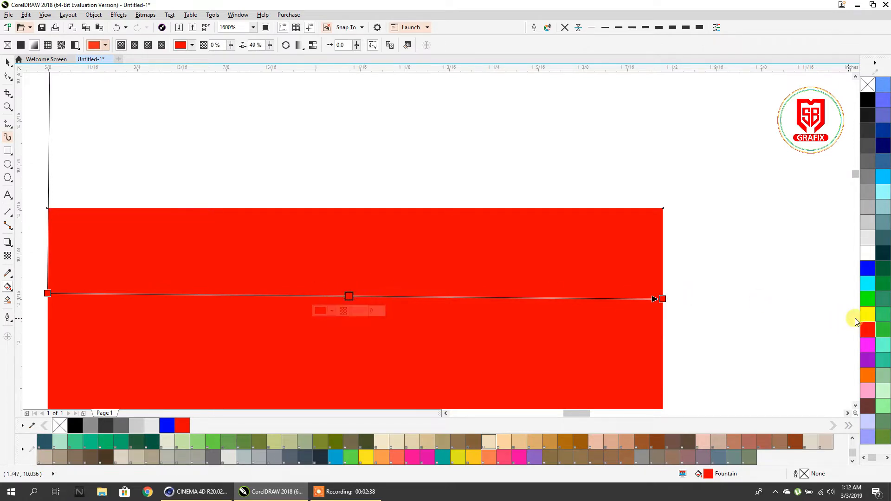
click(867, 252)
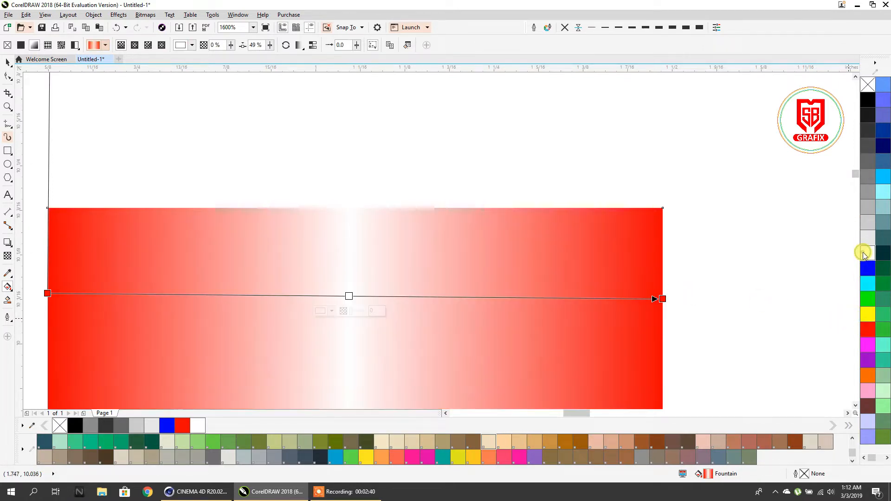
scroll(493, 255, down, 3)
scroll(519, 253, up, 1)
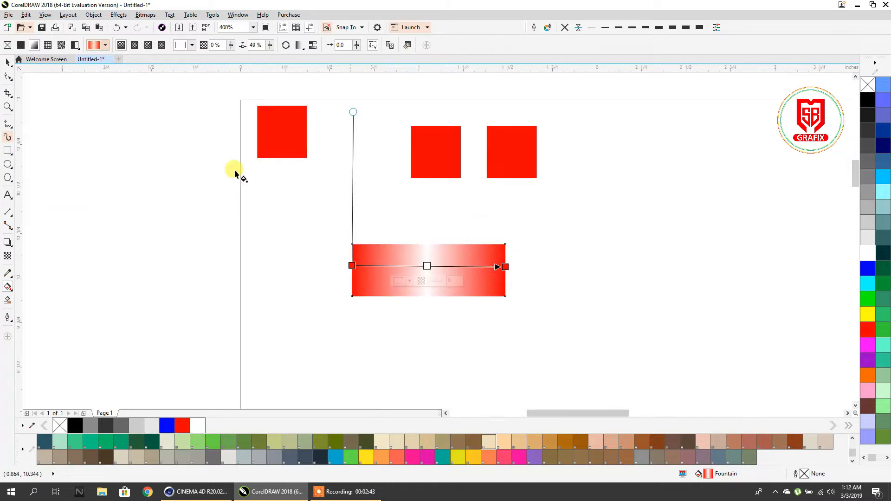
Move the red-white gradient rectangle under the first square and make a solid red rectangle about 1.481 by 0.292 inches below it
click(7, 62)
drag(370, 249, 276, 184)
drag(431, 155, 593, 273)
Delete the three remaining red squares, keeping the red-white gradient rectangle and the long red rectangle
click(463, 208)
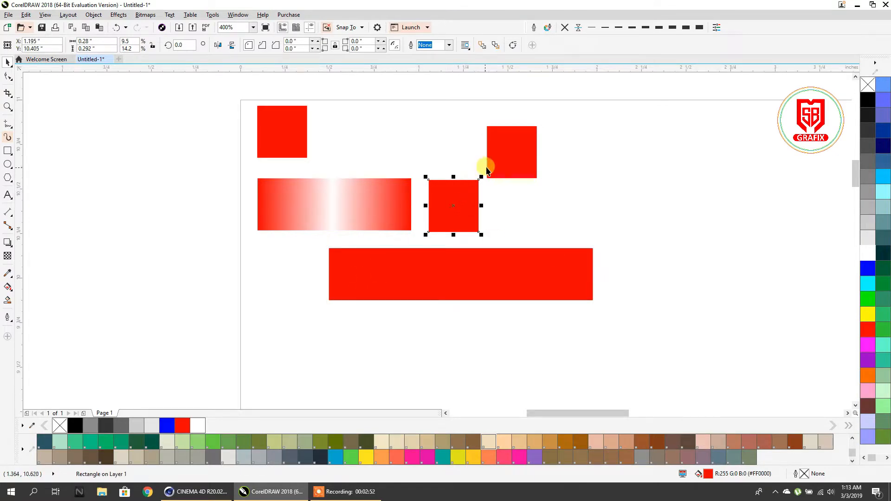
key(Delete)
click(503, 154)
key(Delete)
click(288, 131)
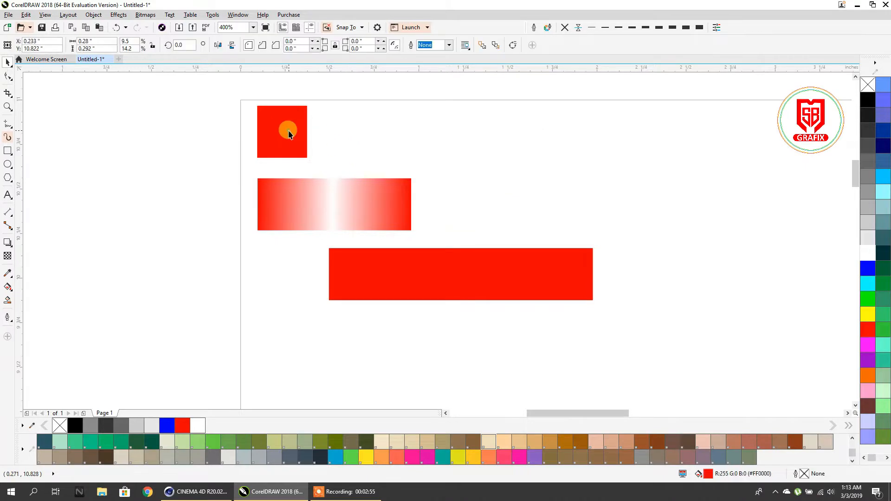
key(Delete)
Move the red-white gradient rectangle to the page's top-left corner and shift the long red rectangle slightly up and left
drag(309, 193, 301, 123)
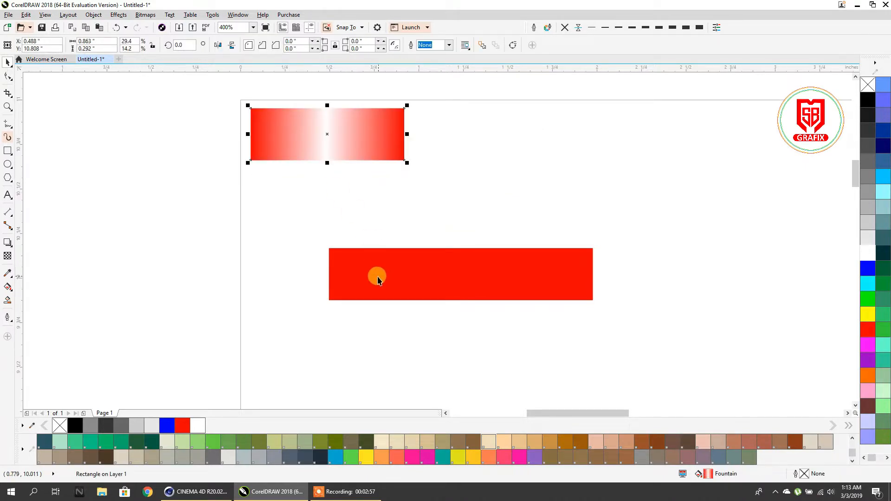
click(361, 275)
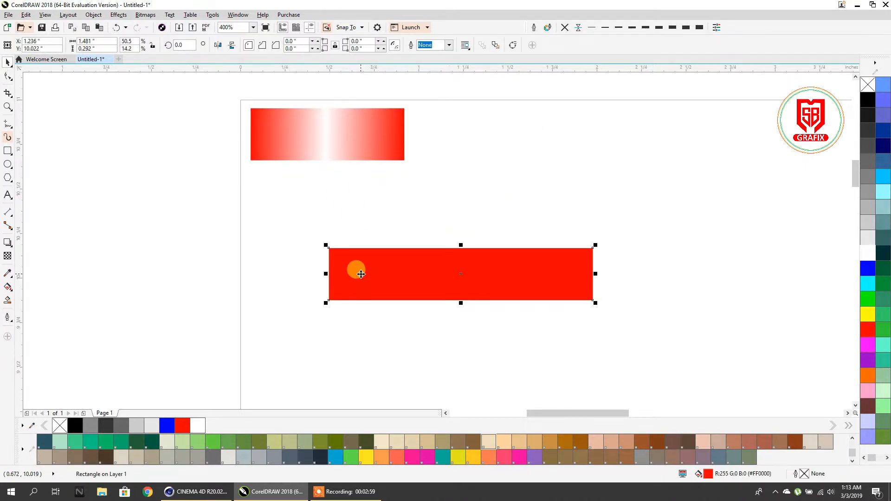
drag(363, 272, 324, 261)
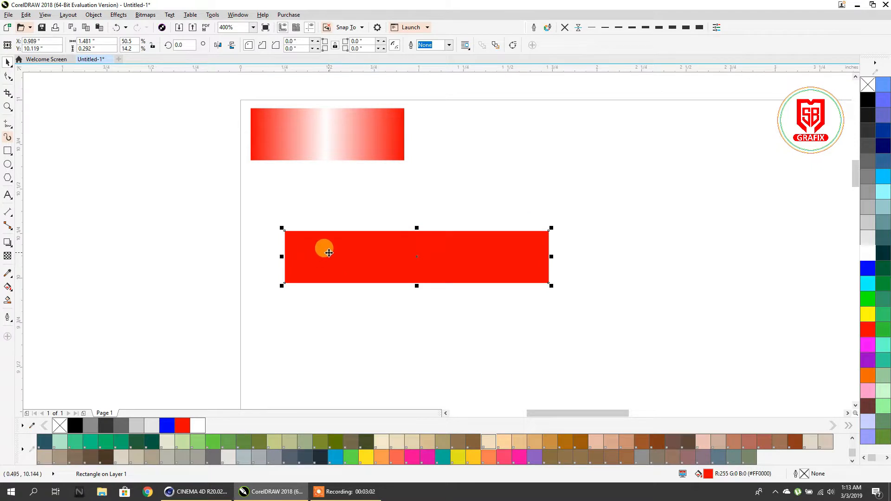
Apply a horizontal fountain fill to the long red rectangle, running from its left edge to its right edge
key(g)
mouse_move(284, 253)
mouse_down()
mouse_move(548, 259)
mouse_move(498, 253)
mouse_move(425, 265)
mouse_move(433, 244)
mouse_move(484, 254)
mouse_up()
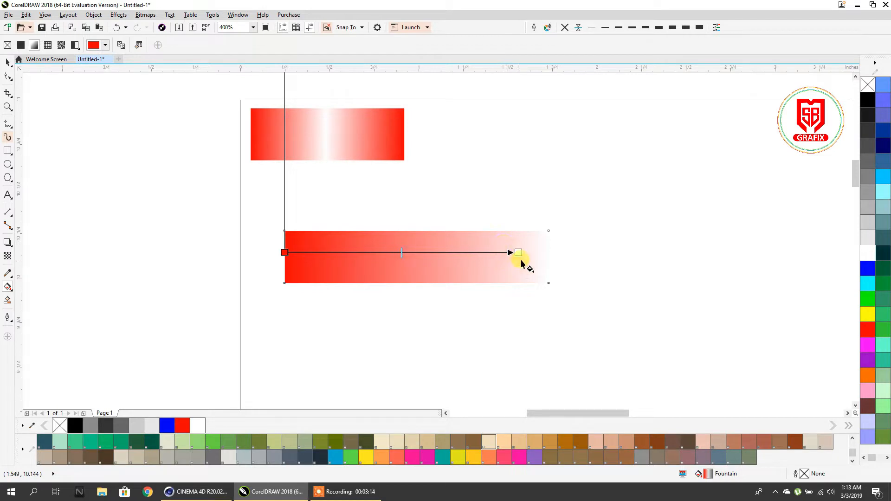
drag(540, 256, 548, 253)
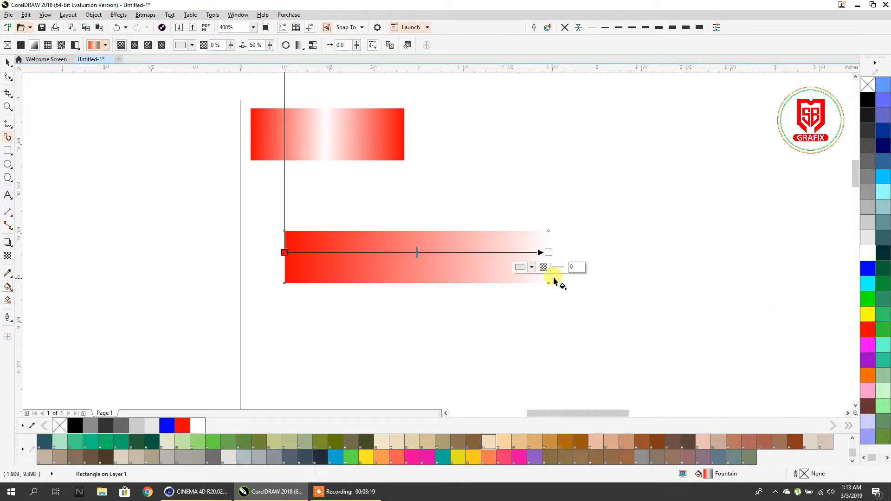
Add a node at 50% along the long rectangle's fountain fill and set both it and the end node to red (#FF0000)
click(531, 266)
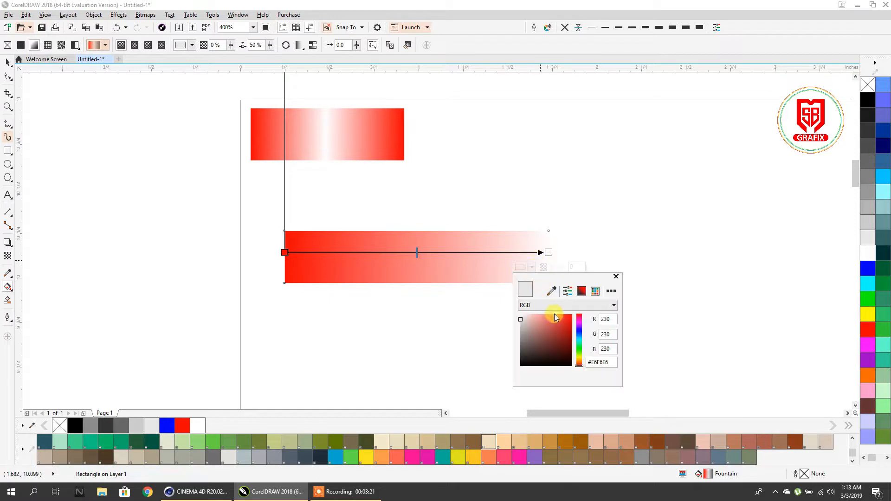
click(573, 314)
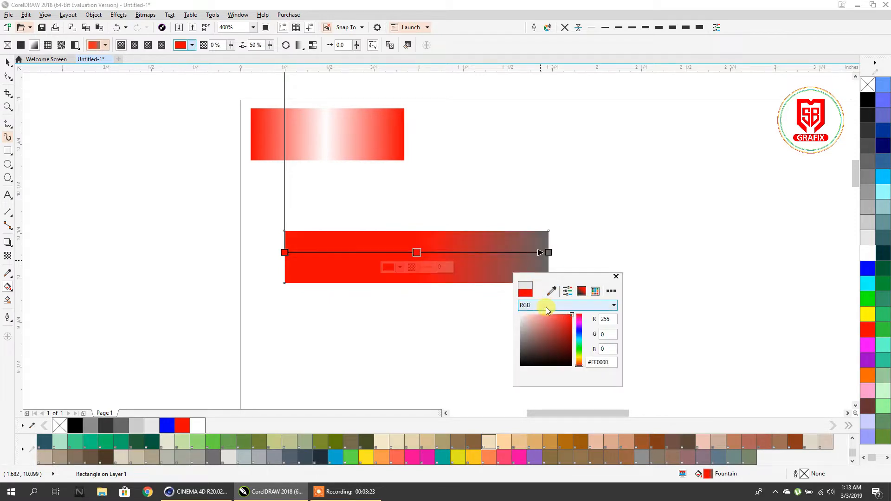
drag(566, 319, 577, 305)
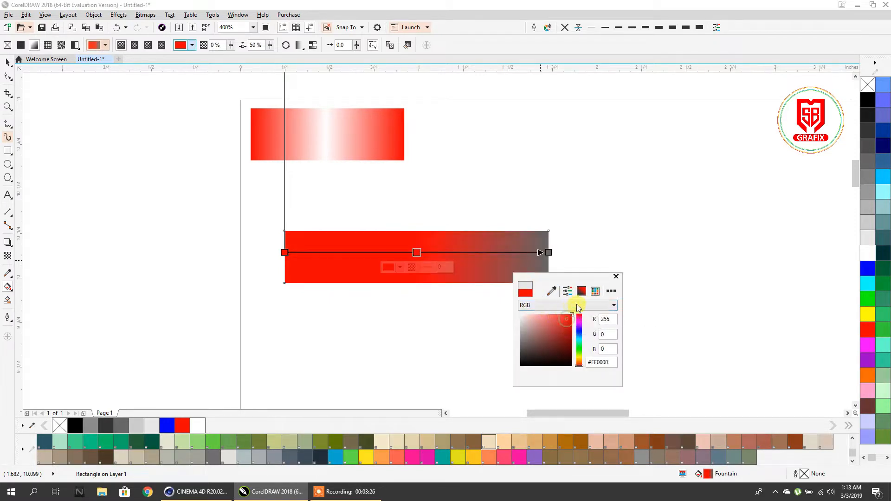
click(548, 252)
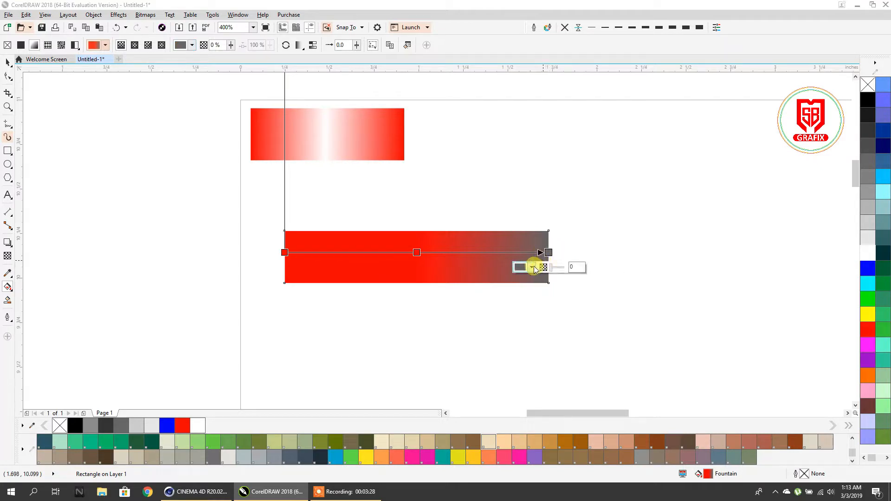
click(531, 267)
click(572, 315)
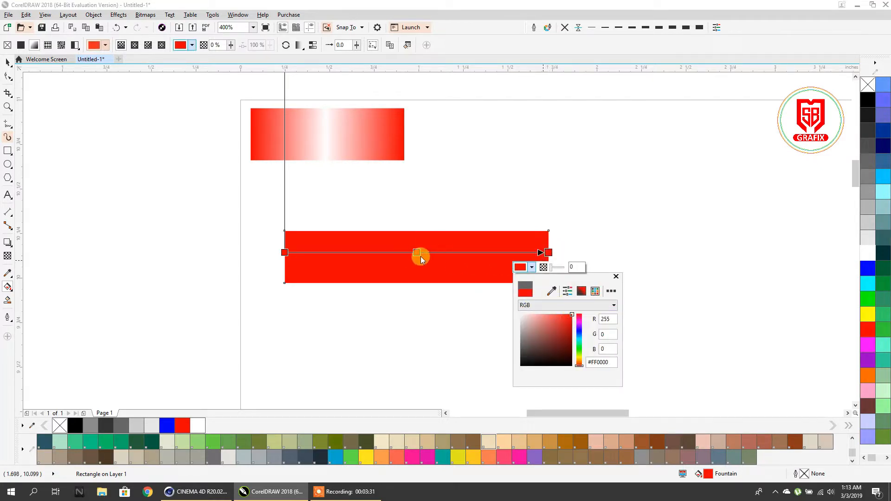
click(867, 329)
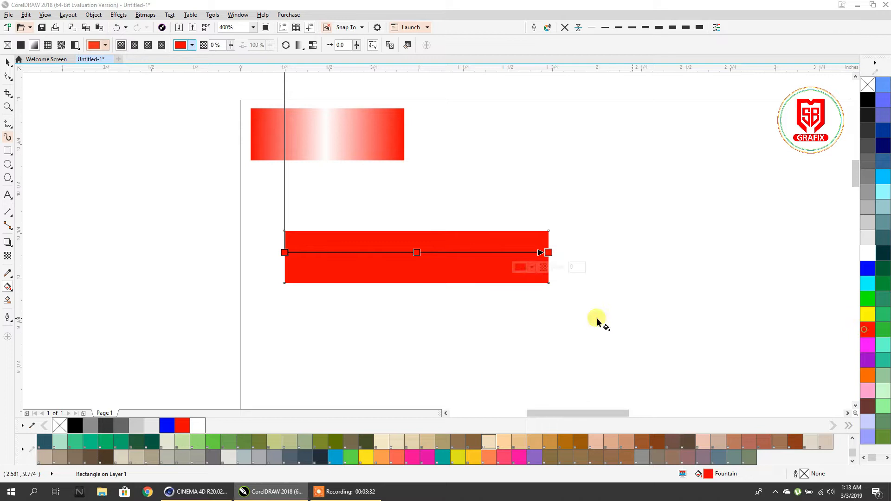
Colour the middle node of the long rectangle's fountain fill yellow
click(421, 252)
click(505, 261)
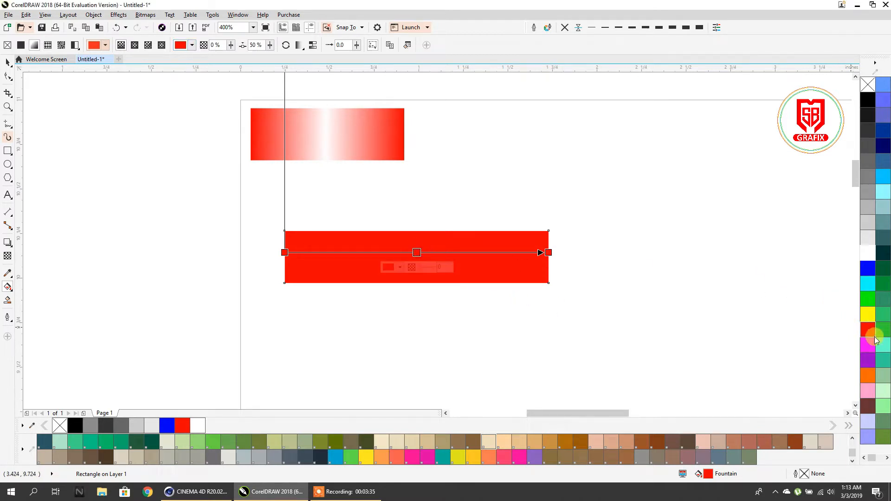
click(867, 315)
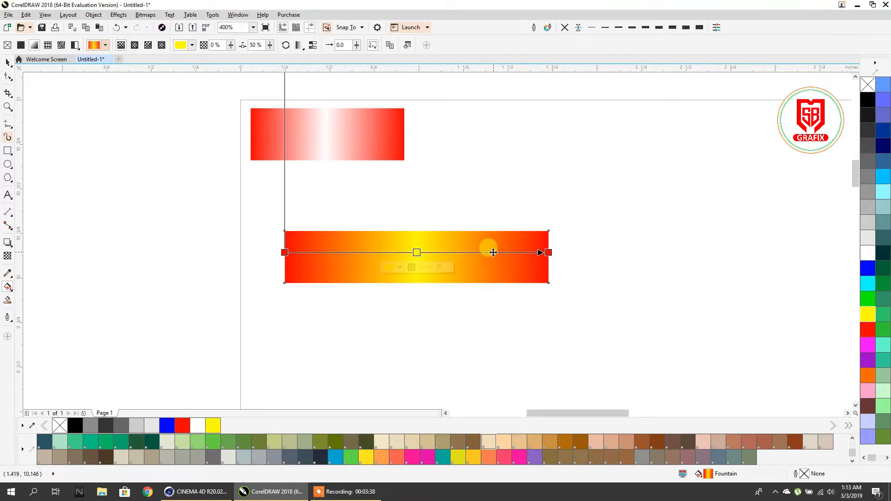
Place the red-yellow rectangle beside the red-white one with a copy below, and activate the Interactive Fill tool on the lower copy
click(8, 62)
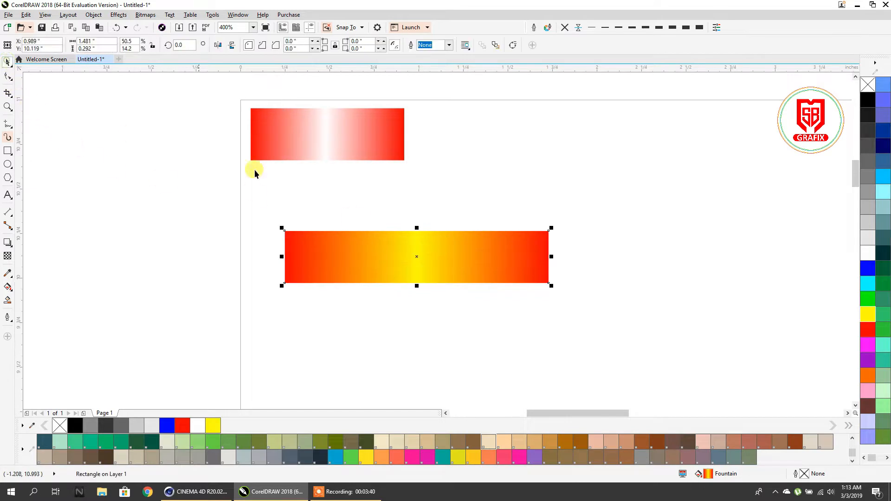
drag(369, 242, 480, 252)
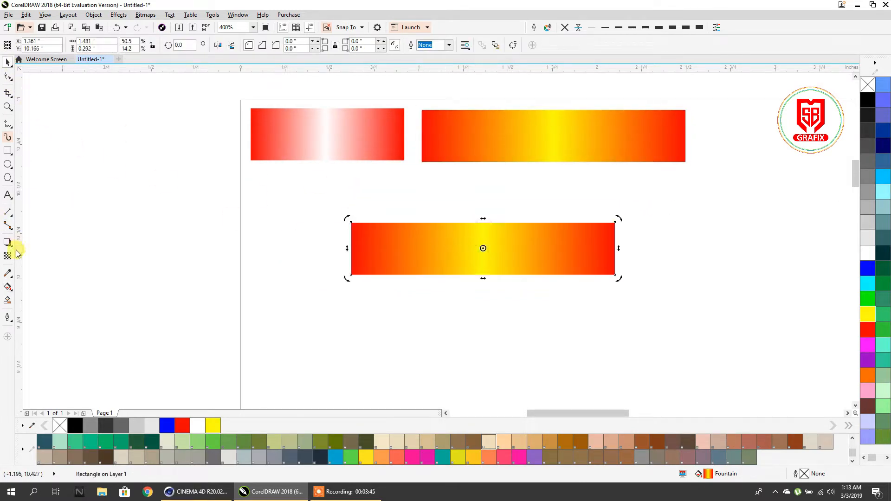
click(8, 287)
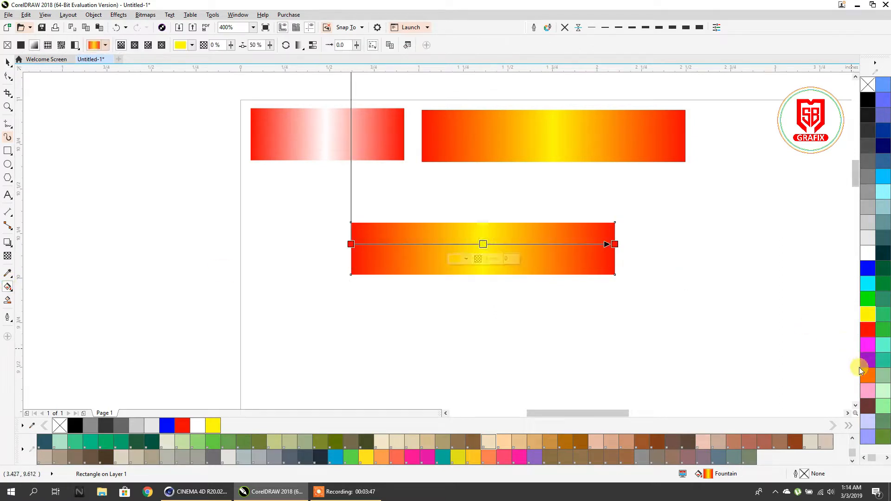
Try dusky rose, crimson, pale pink and salmon palette colours on the lower copy's middle fill node
scroll(882, 280, down, 3)
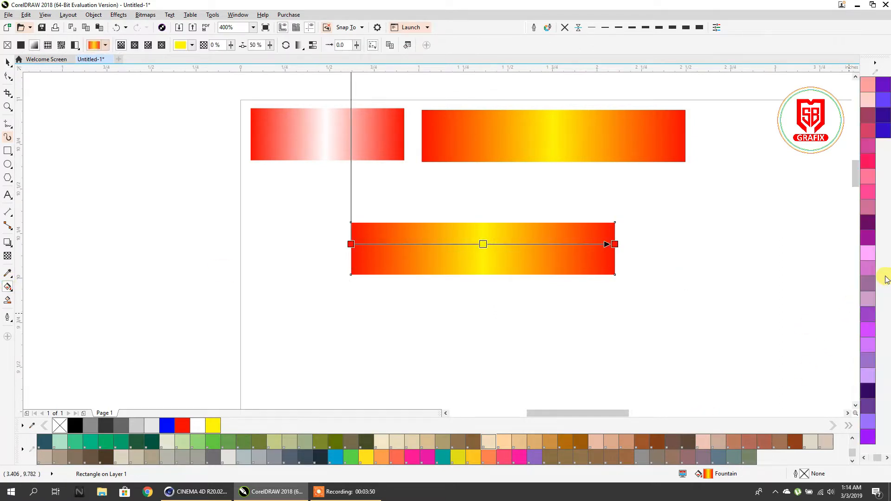
click(866, 135)
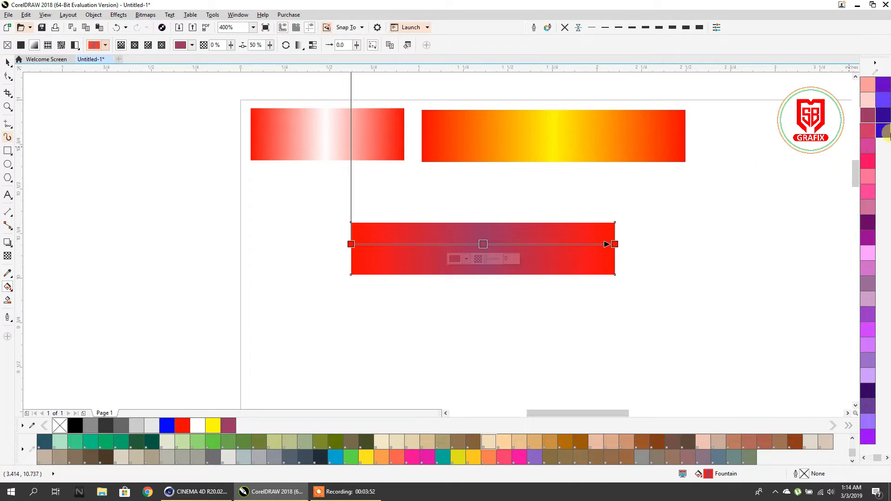
click(868, 131)
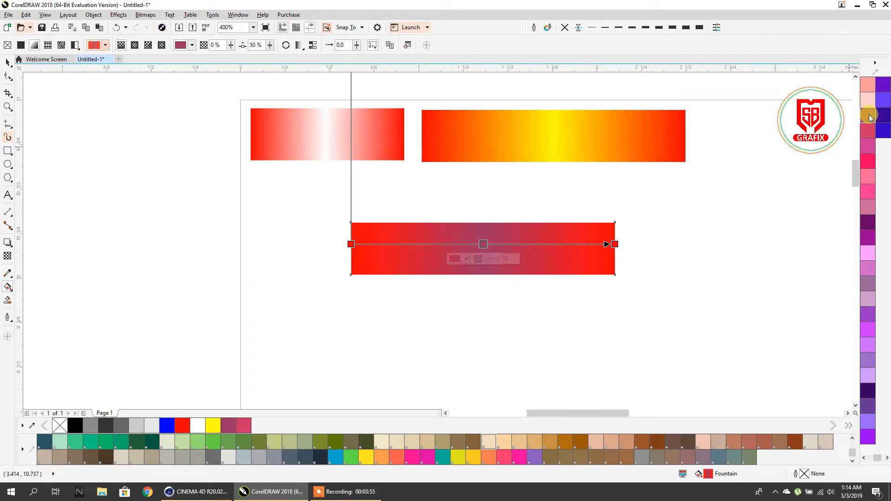
click(869, 106)
click(868, 85)
scroll(867, 93, up, 3)
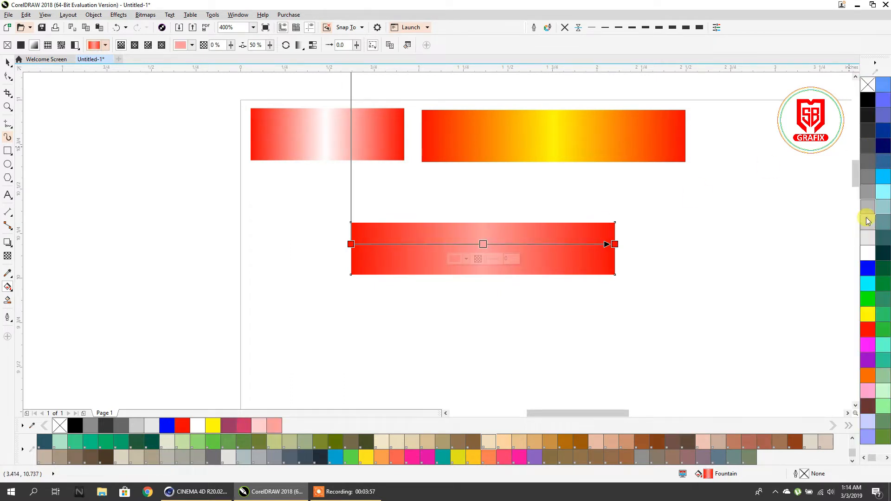
Try orange, magenta, yellow, blue, white and black in turn on the lower copy's middle fill node
click(865, 332)
click(867, 375)
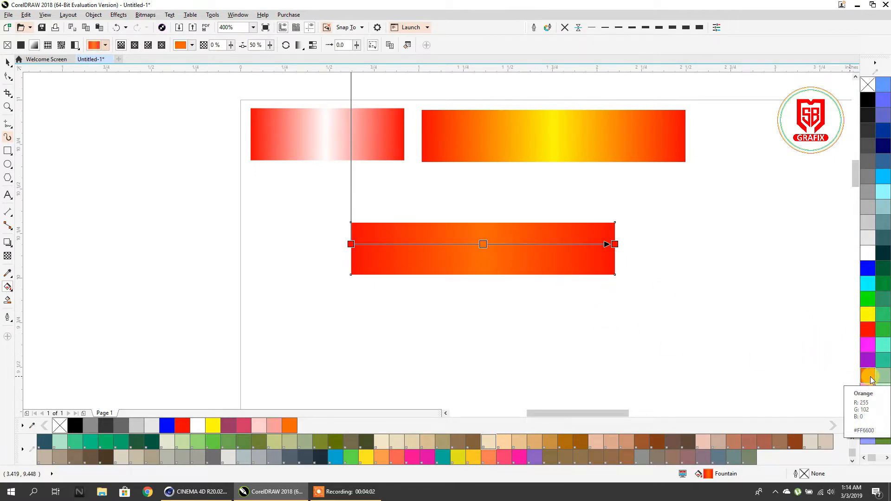
click(868, 344)
click(868, 314)
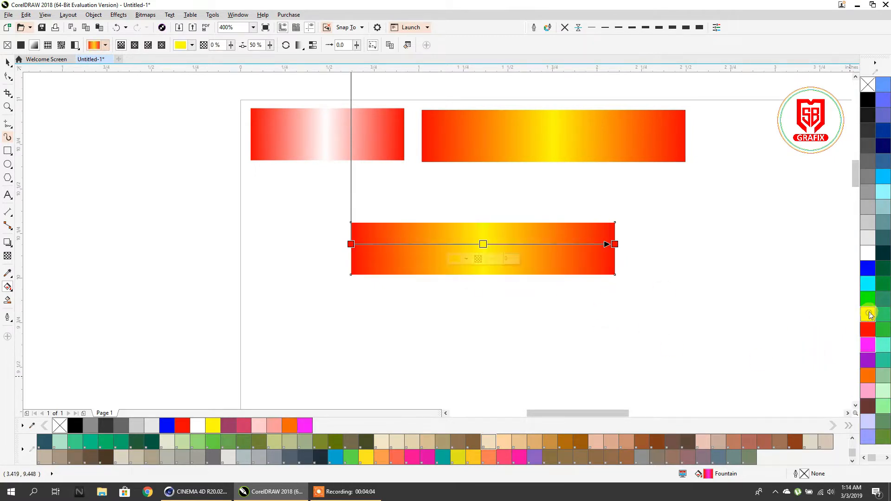
click(867, 268)
click(868, 253)
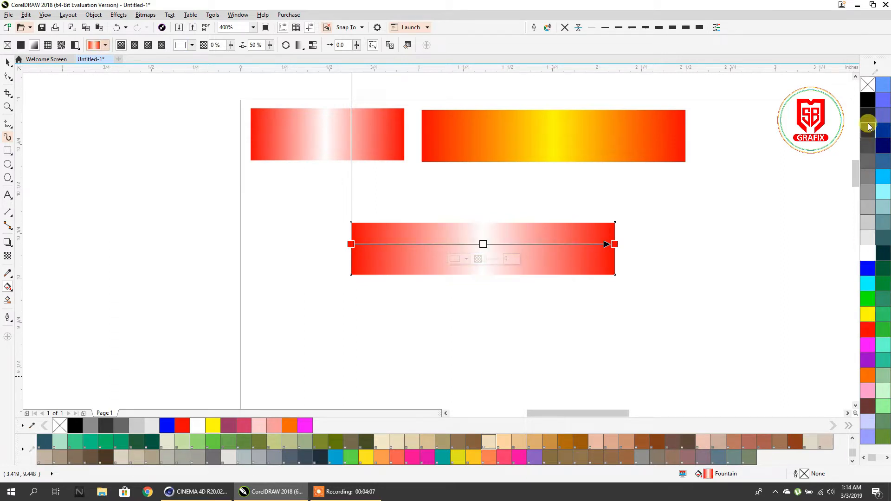
click(867, 99)
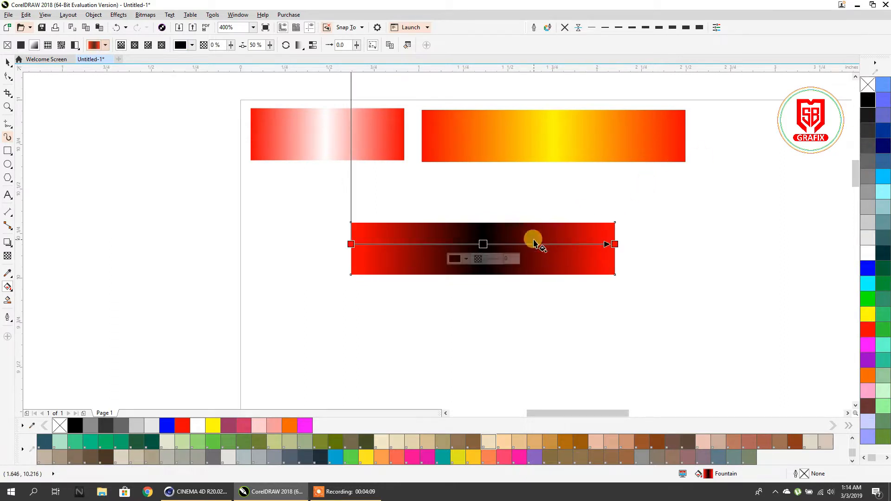
Colour the lower copy's middle fill node red to match both end nodes
scroll(534, 241, up, 1)
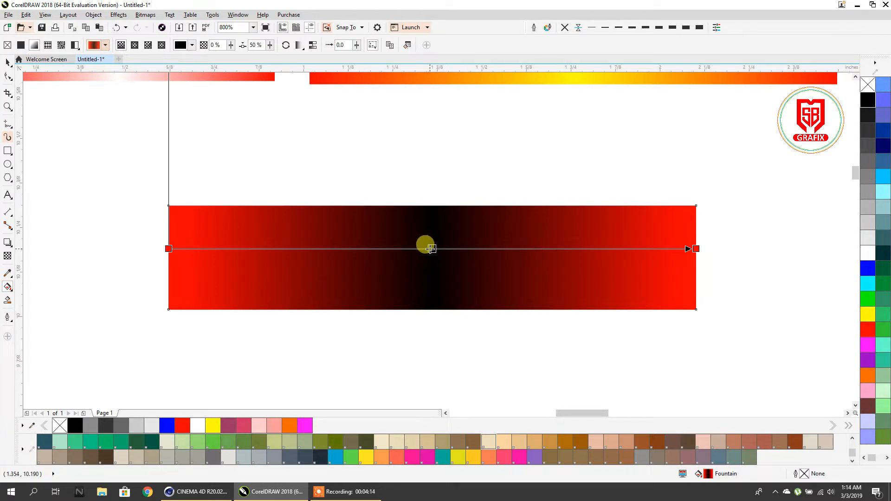
click(431, 249)
click(868, 329)
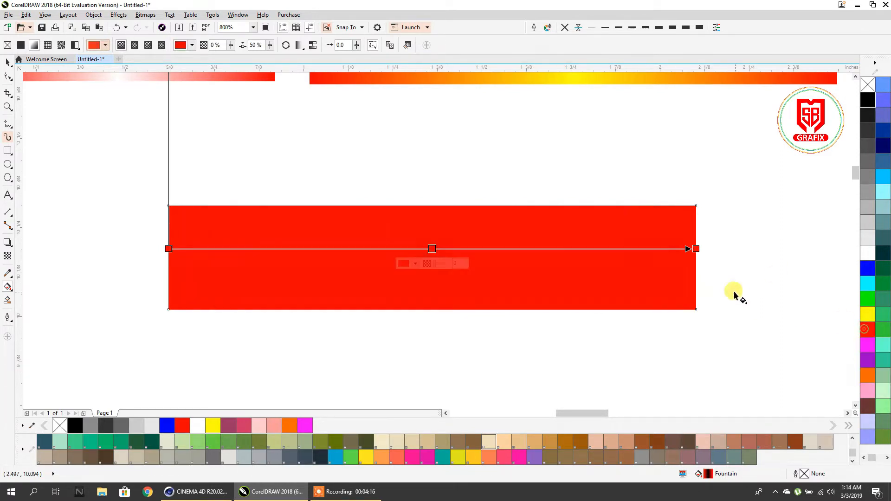
Colour both end fill nodes of the red rectangle black, leaving the middle node red
click(696, 248)
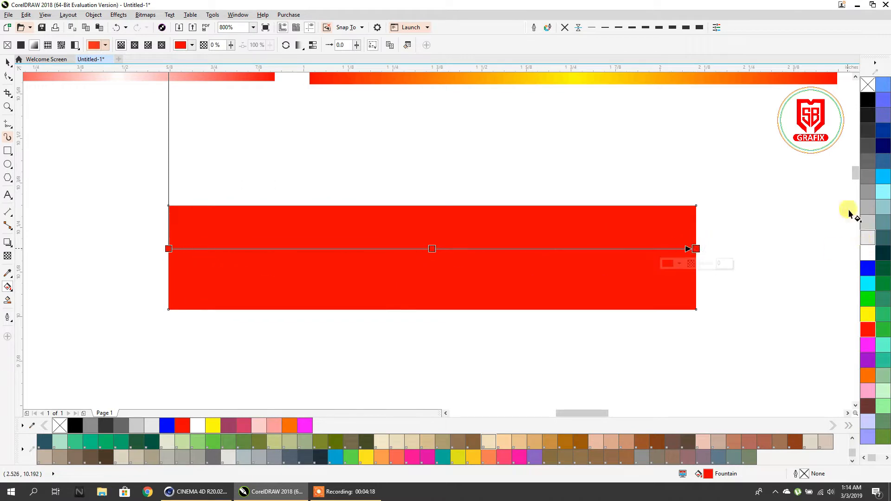
click(867, 99)
click(170, 248)
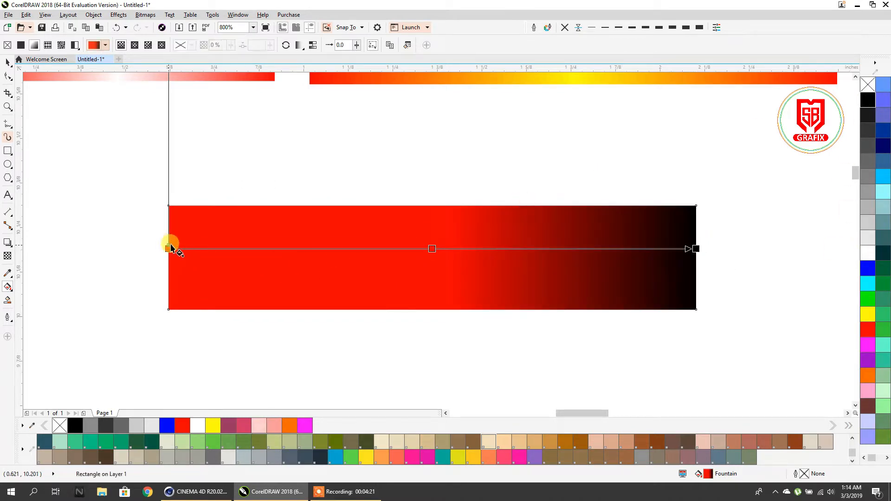
click(867, 100)
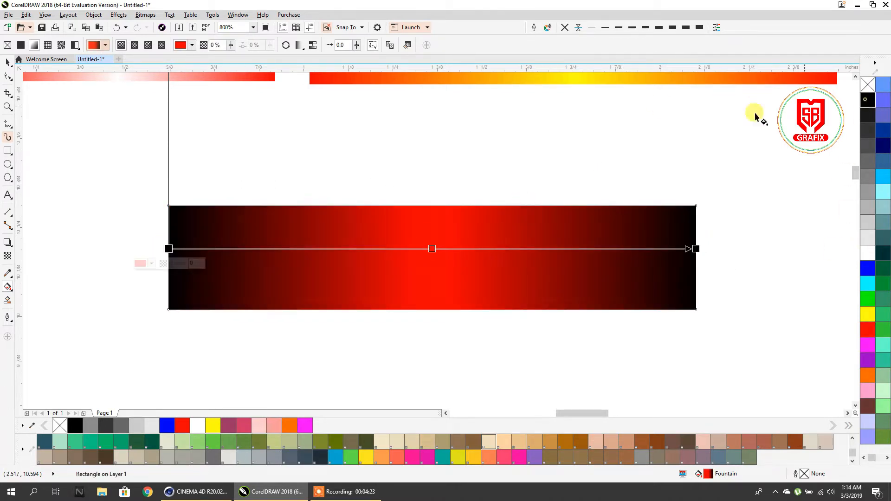
Move the black-red-black rectangle beneath the red-white one and place a copy of it below
scroll(442, 239, down, 4)
scroll(445, 245, up, 2)
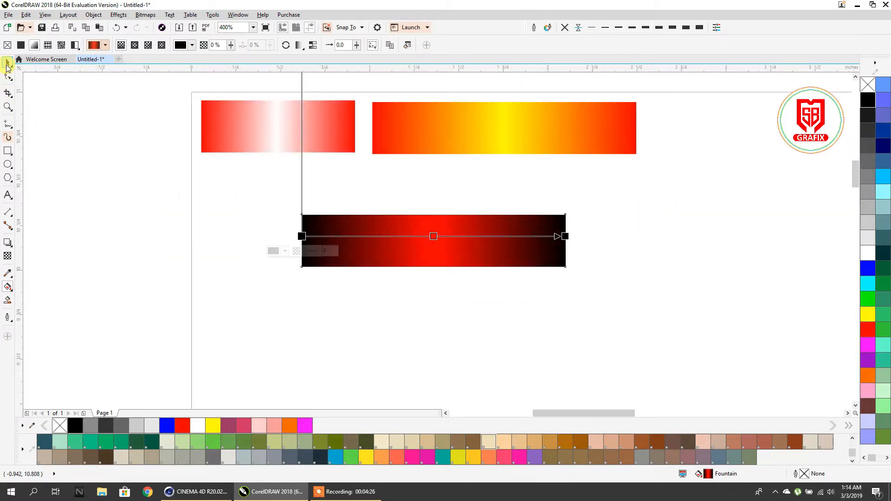
click(7, 64)
drag(426, 254, 332, 204)
drag(332, 204, 378, 293)
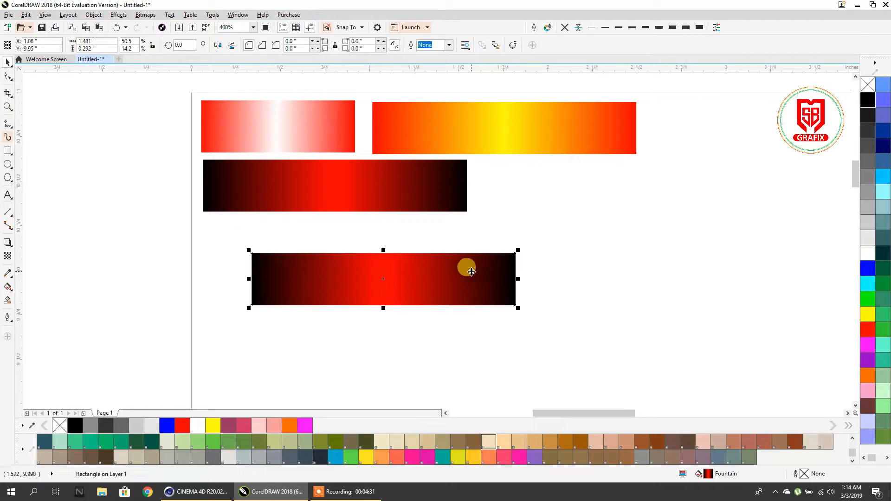
Change the lower copy's fill to an elliptical fountain fill and remove its red middle node
click(7, 287)
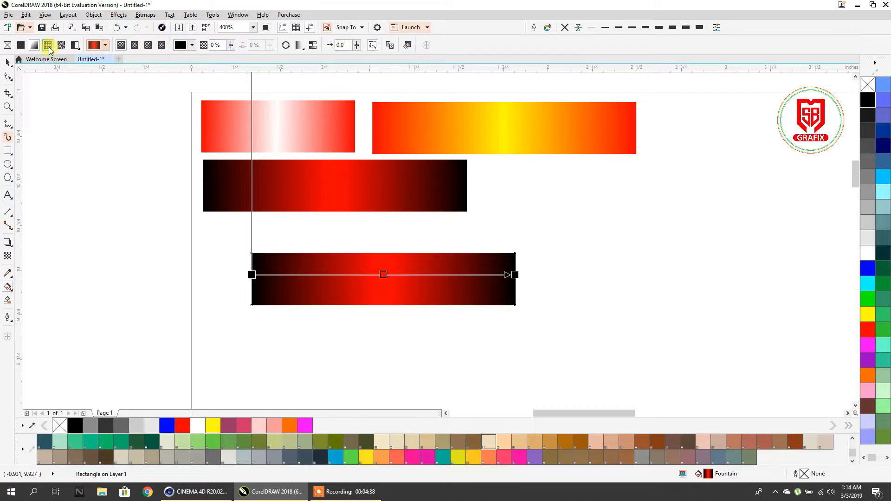
click(133, 47)
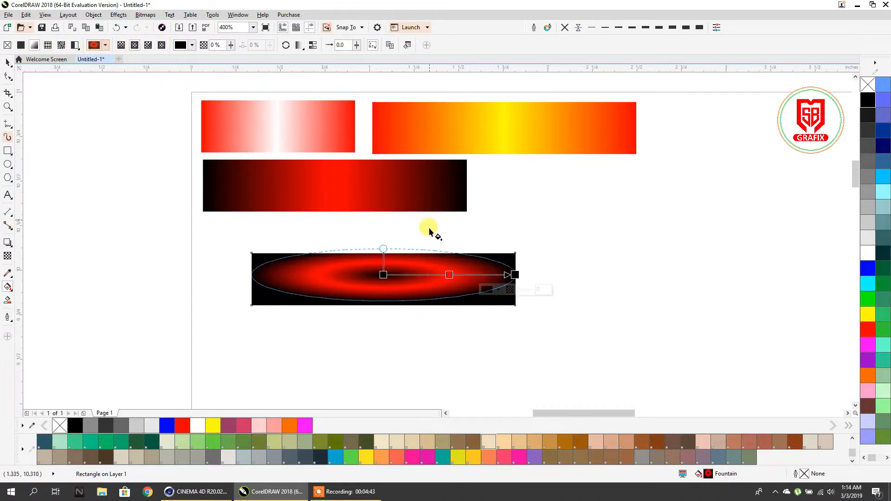
click(450, 275)
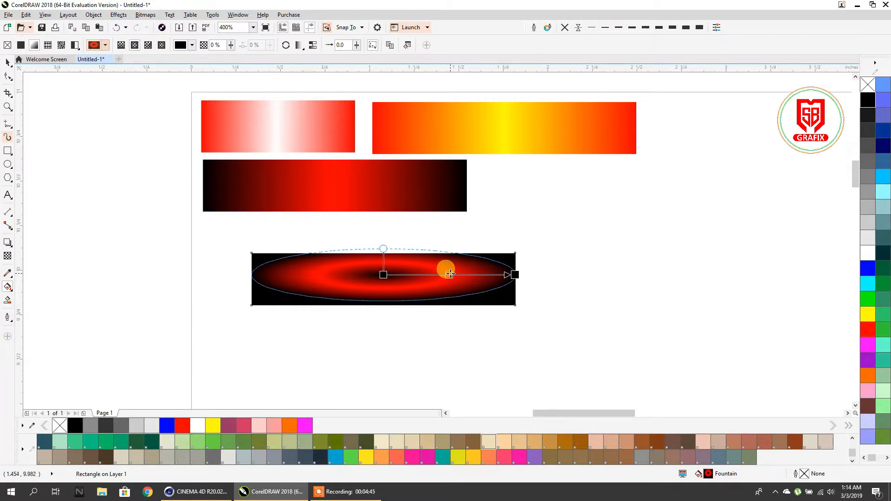
double_click(449, 273)
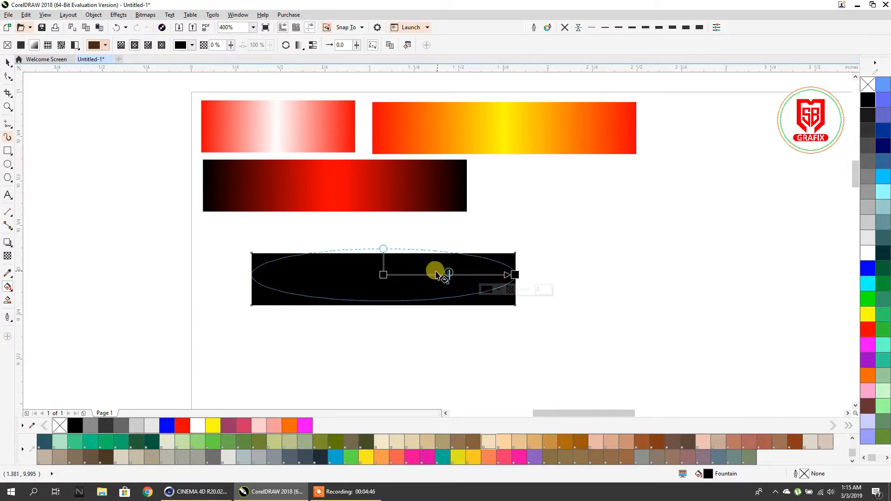
Colour the elliptical fill's centre node red and shift the fill down to centre it in the rectangle
click(384, 274)
click(867, 329)
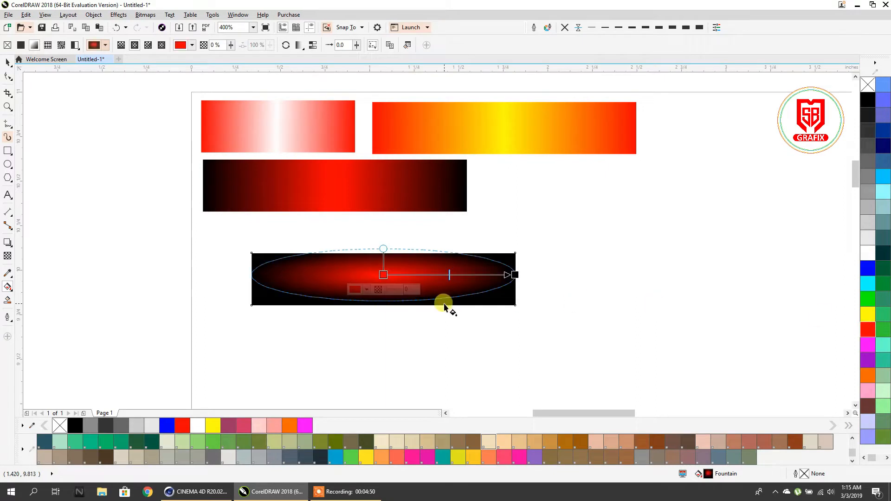
drag(385, 275, 384, 278)
drag(514, 274, 514, 279)
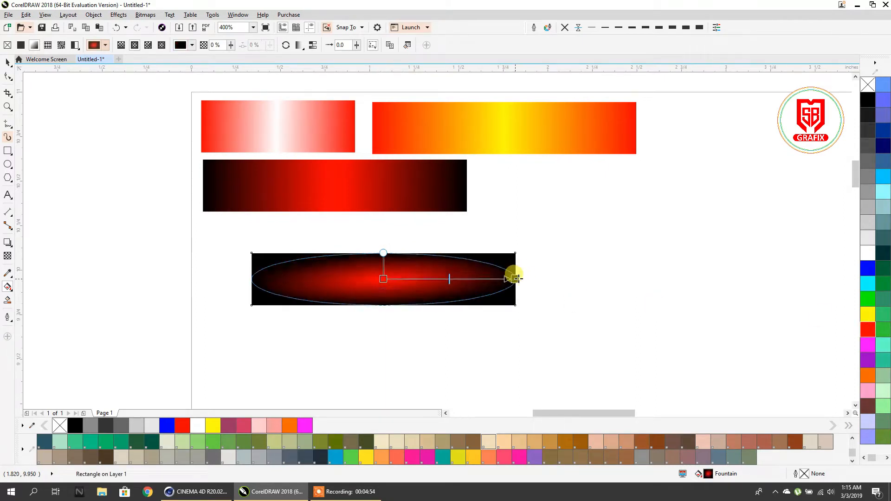
Fully round the elliptical-fill rectangle's corners with the Shape tool and place it beside the black-red-black rectangle
click(9, 75)
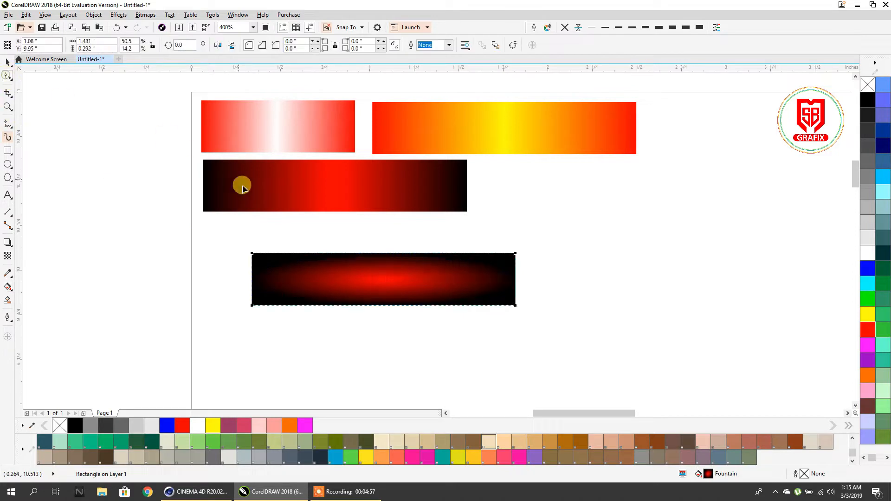
drag(251, 254, 583, 187)
click(7, 62)
click(531, 244)
scroll(413, 244, down, 2)
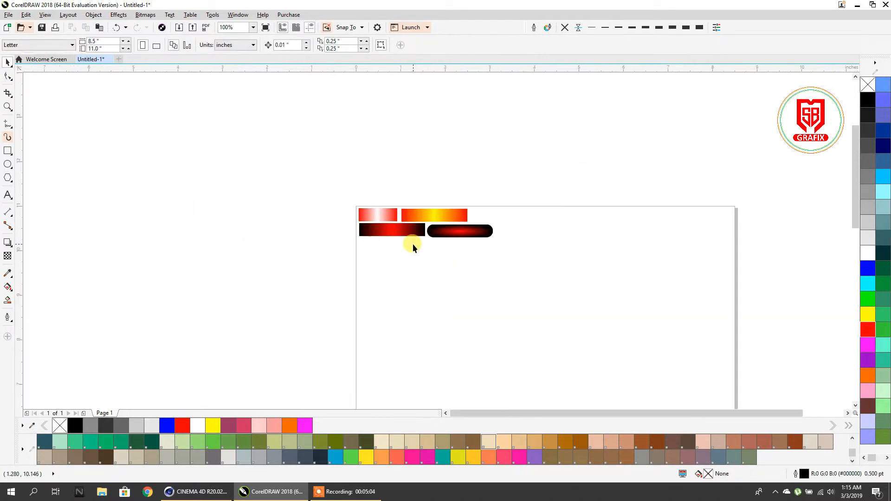
Draw a wide ellipse about 2.98 by 1.04 inches below the filled rectangles
scroll(463, 236, up, 2)
click(481, 208)
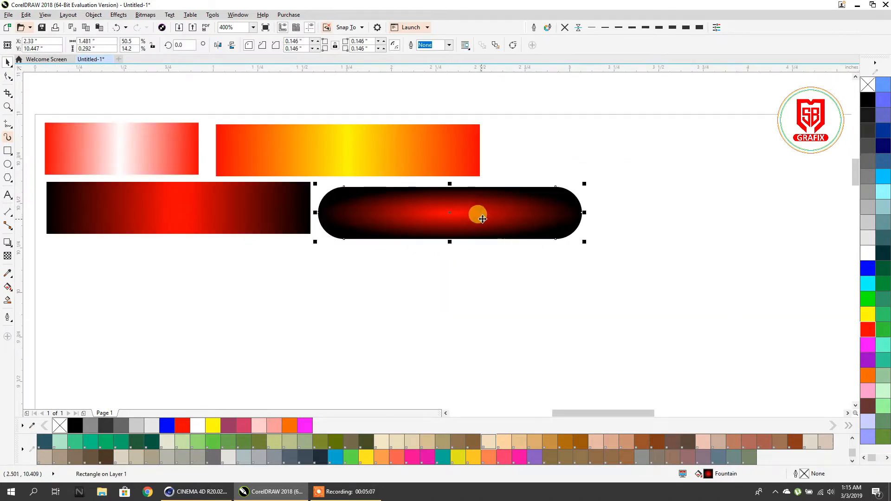
scroll(478, 213, down, 1)
click(7, 164)
drag(272, 239, 544, 338)
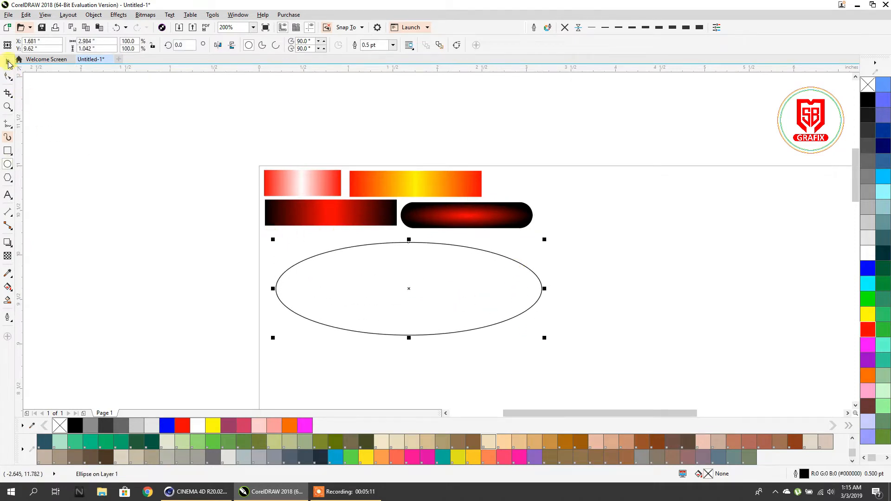
click(9, 63)
Apply the rounded rectangle's black and red elliptical fill to the new ellipse
scroll(446, 240, up, 1)
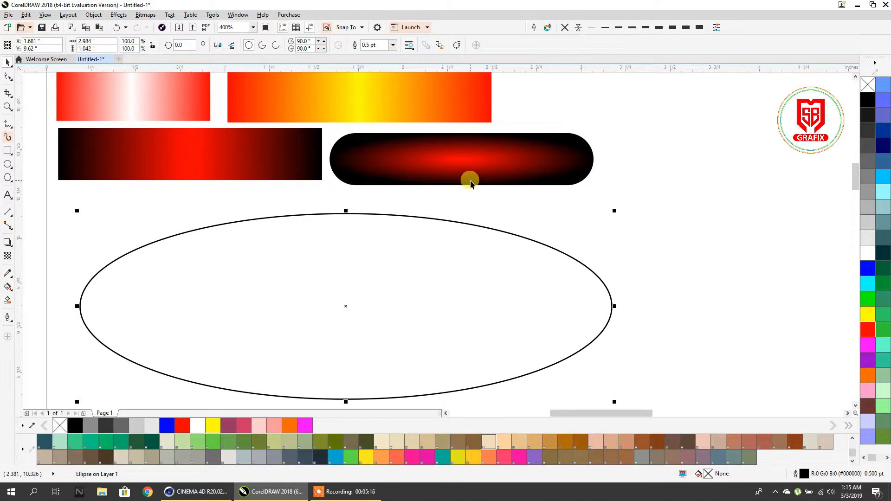
click(461, 155)
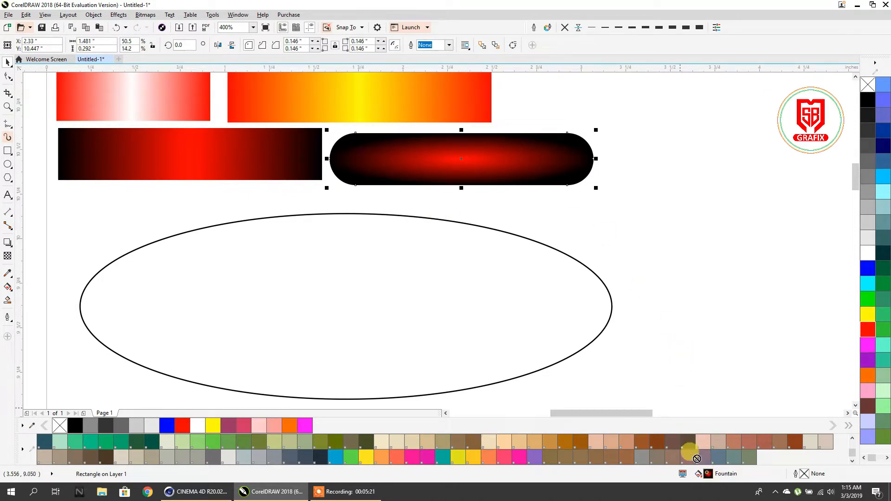
drag(696, 459, 415, 290)
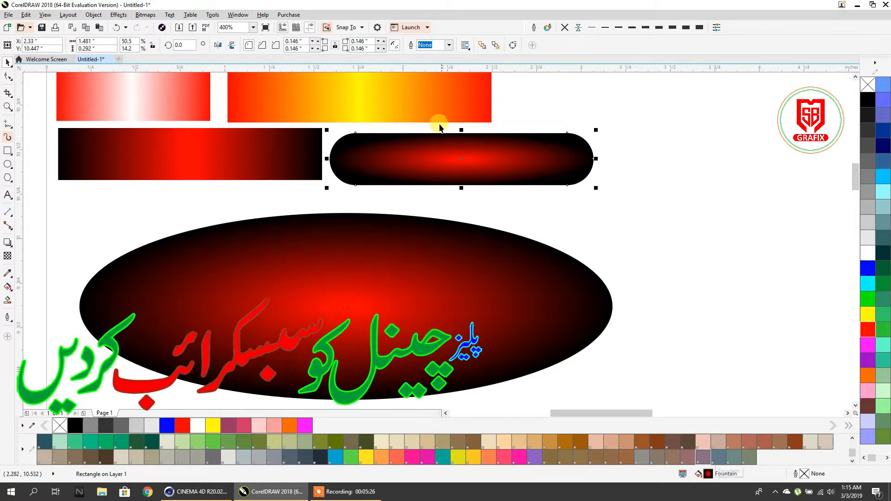
Apply the red-yellow rectangle's fountain fill to the ellipse
click(437, 110)
drag(709, 474, 710, 472)
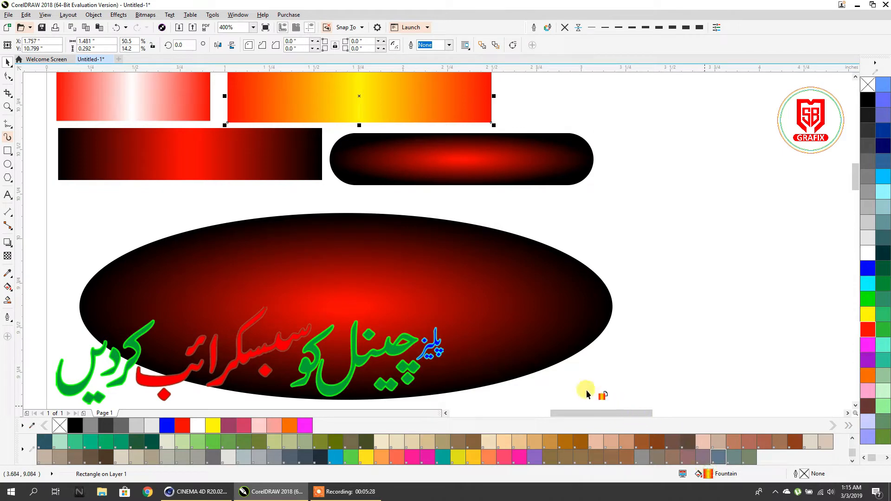
drag(587, 393, 502, 321)
click(502, 321)
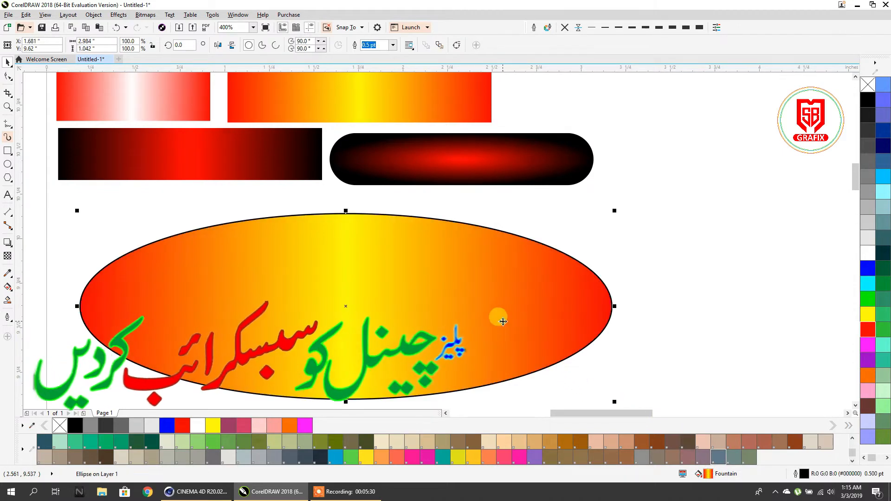
Reapply the rounded rectangle's fountain fill to the ellipse and move the ellipse to the right of the rectangles
click(530, 157)
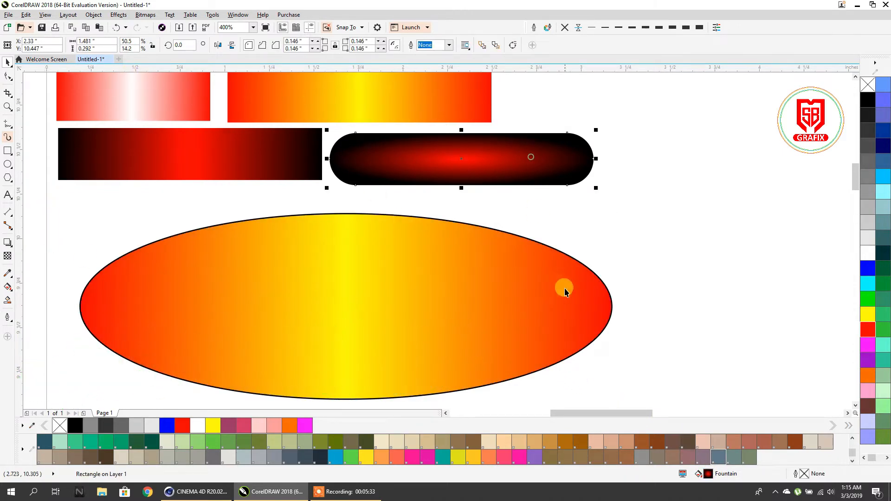
drag(706, 475, 439, 312)
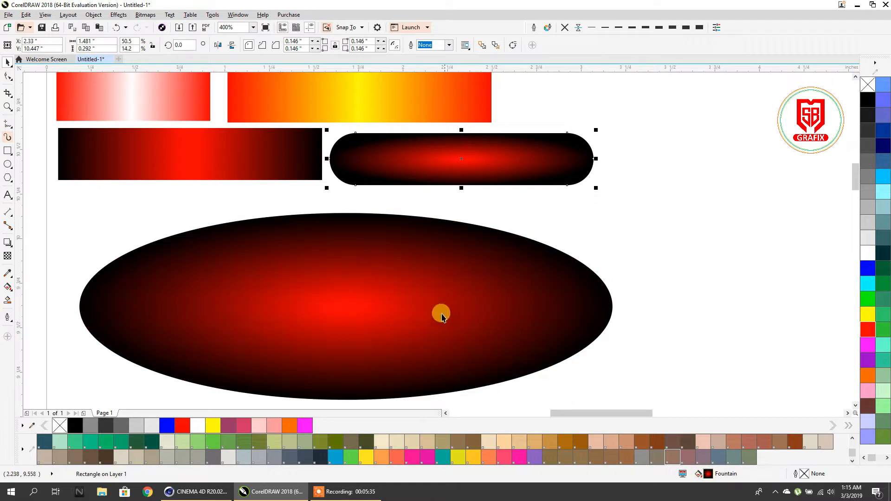
click(366, 252)
scroll(377, 261, down, 1)
drag(379, 274, 643, 194)
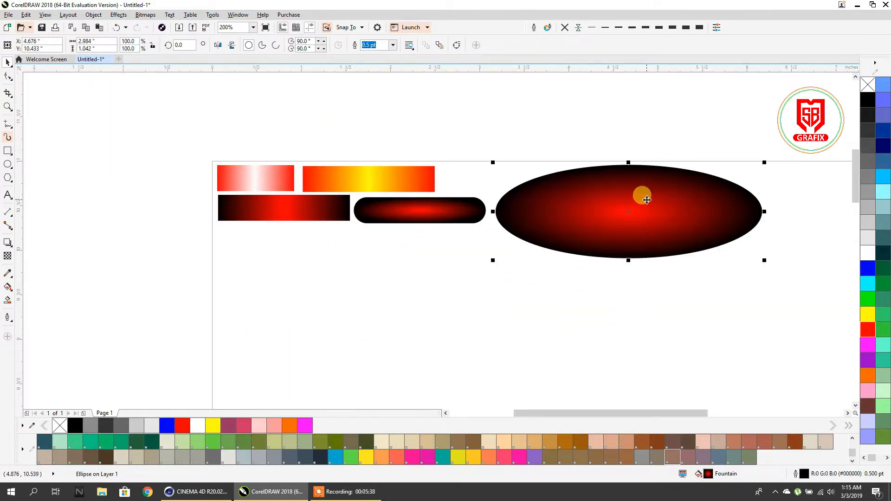
Place a copy of the ellipse below the rectangles and fill the copy white
drag(575, 207, 345, 310)
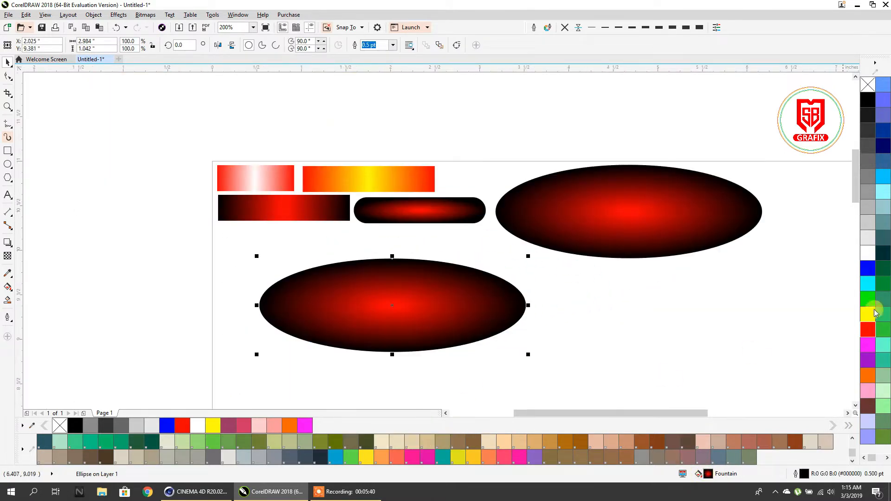
click(872, 253)
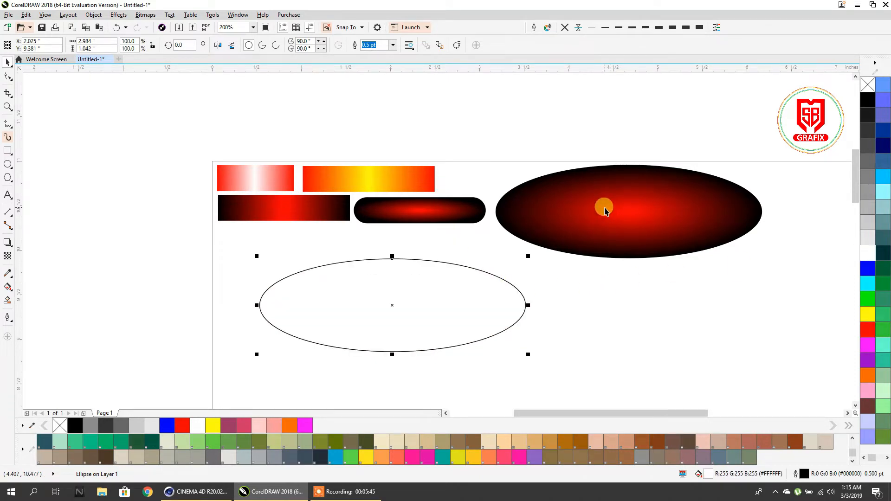
Copy the original ellipse's black and red fountain fill onto the white ellipse
drag(609, 208, 422, 300)
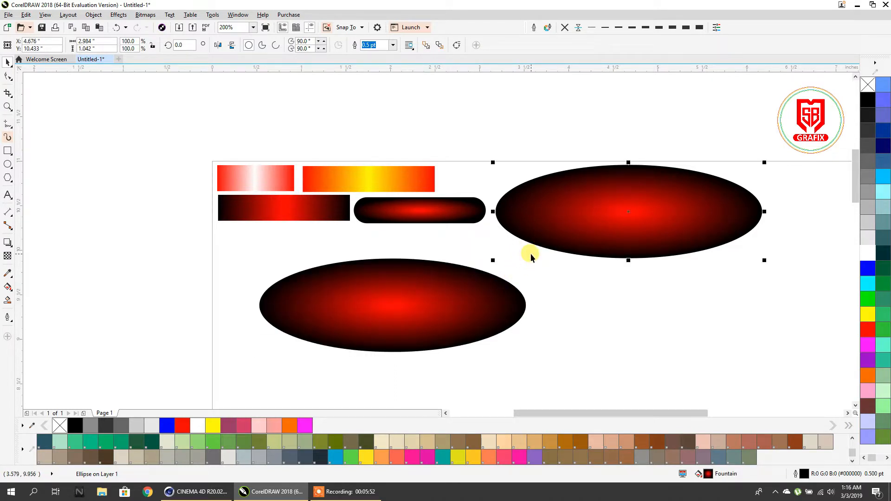
click(500, 290)
Move the lower ellipse to the right of the upper one and narrow it to about 2.21 inches wide
scroll(404, 289, down, 2)
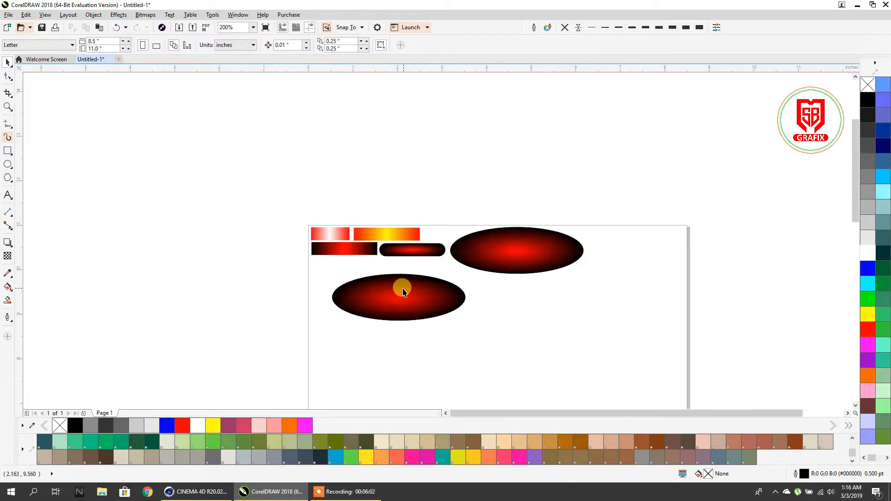
drag(431, 299, 639, 268)
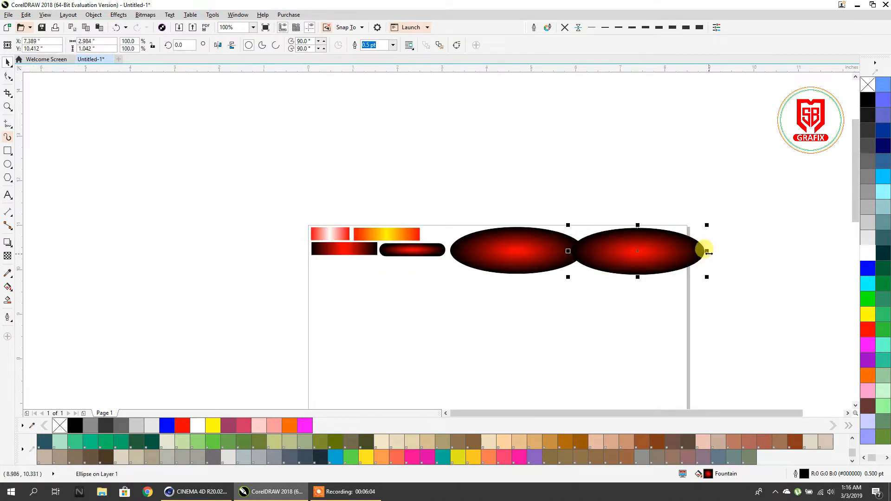
drag(707, 251, 672, 245)
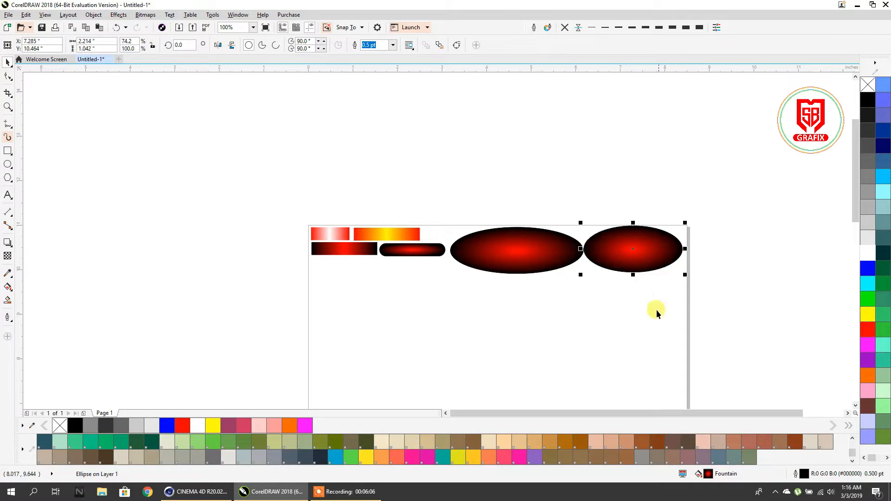
Nudge the larger ellipse slightly upward to line it up with the narrowed ellipse
click(655, 313)
drag(534, 263, 526, 251)
click(524, 285)
click(531, 286)
Recolour the narrowed ellipse's fountain fill with a blue outer node and a cyan centre node
click(590, 258)
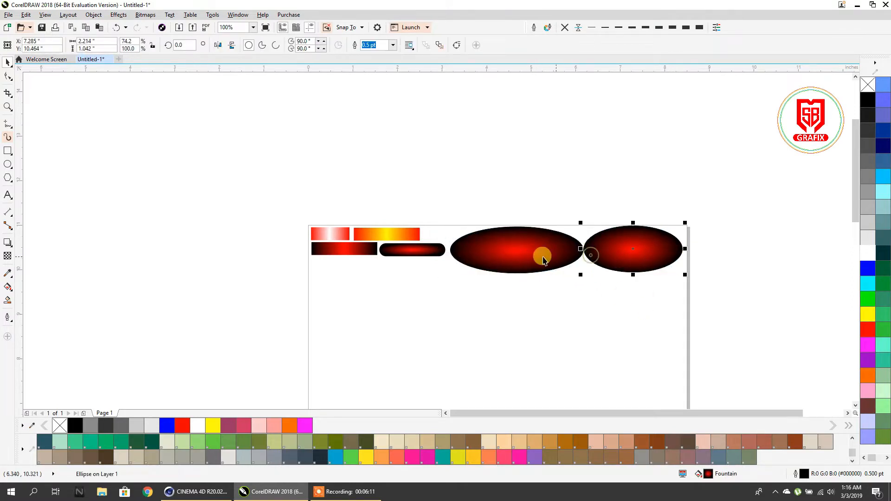
click(7, 287)
click(676, 251)
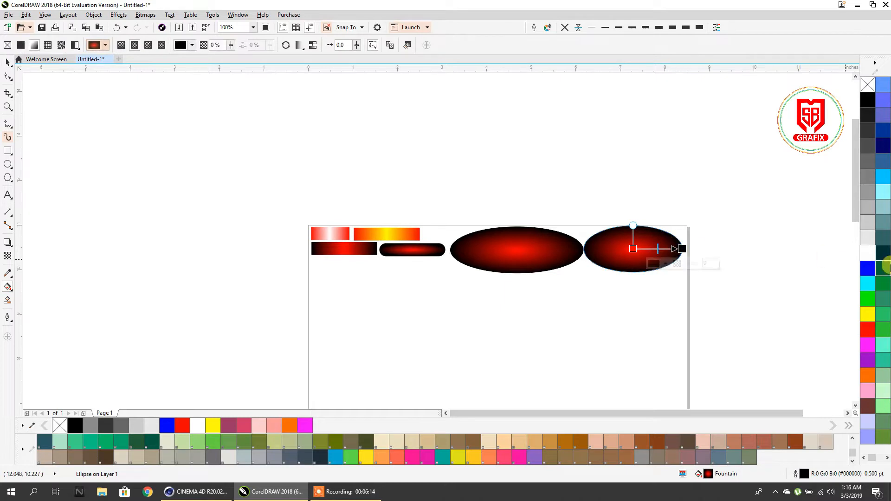
click(867, 269)
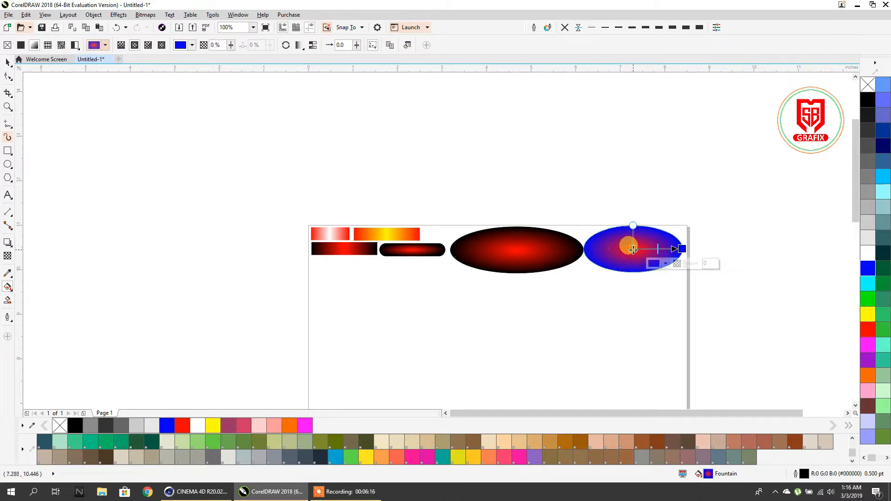
click(867, 283)
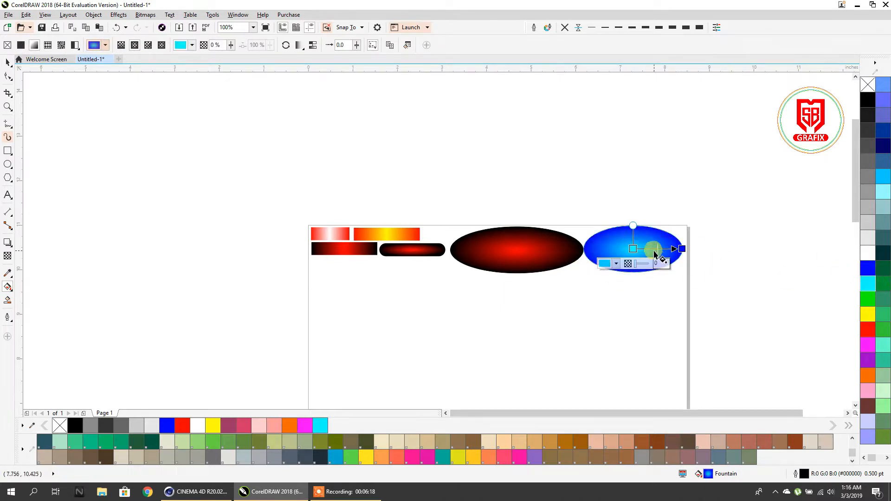
scroll(652, 249, up, 1)
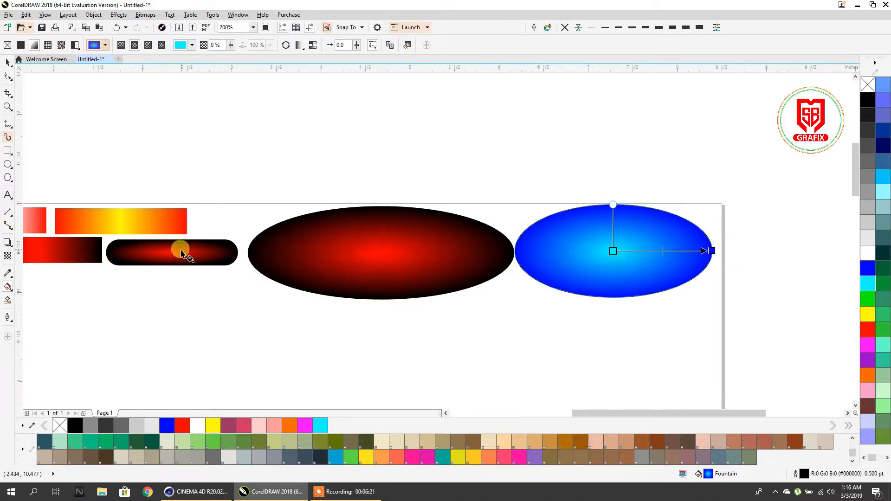
click(8, 65)
scroll(239, 126, down, 1)
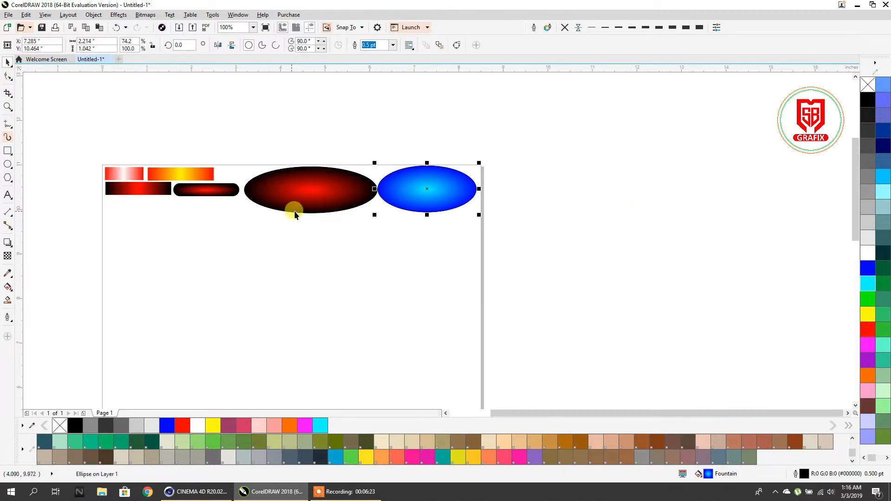
Duplicate the black and red ellipse below the original and stretch the copy to about 2.09 inches high
drag(294, 207, 248, 289)
scroll(248, 289, up, 2)
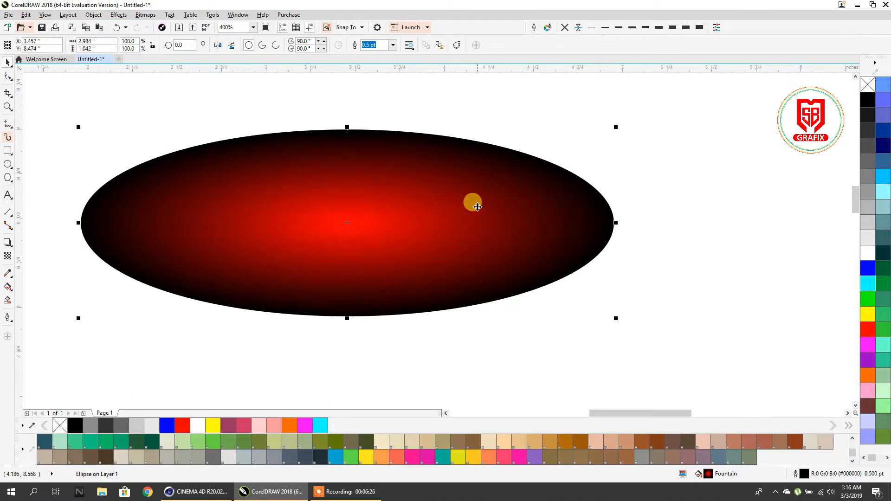
scroll(472, 201, down, 1)
drag(415, 268, 412, 358)
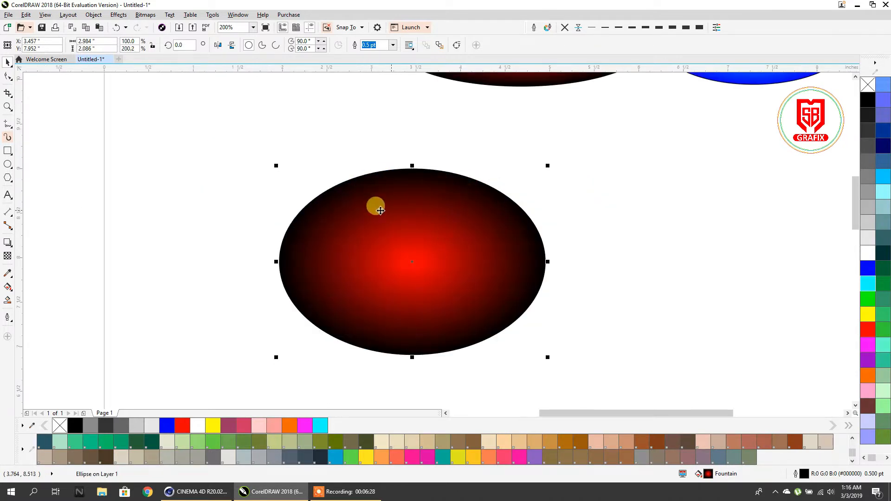
Add three intermediate colour nodes between the centre and outer nodes of the enlarged ellipse's fountain fill
click(7, 287)
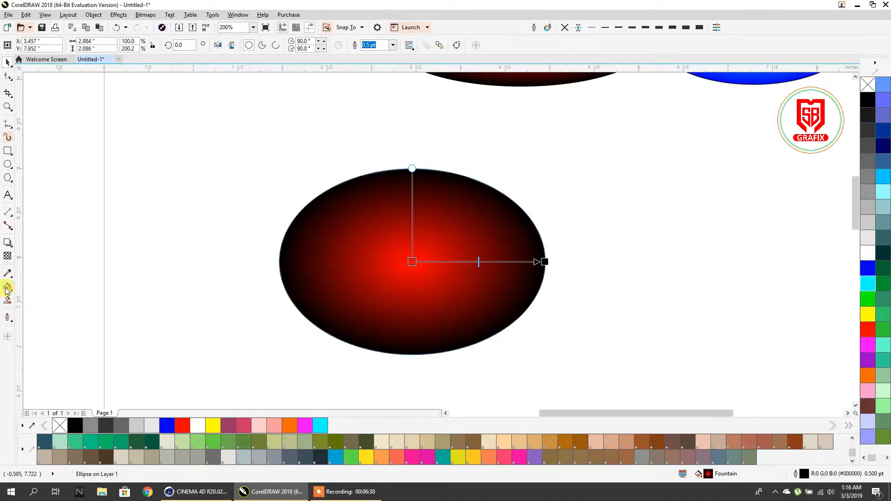
double_click(513, 262)
double_click(445, 262)
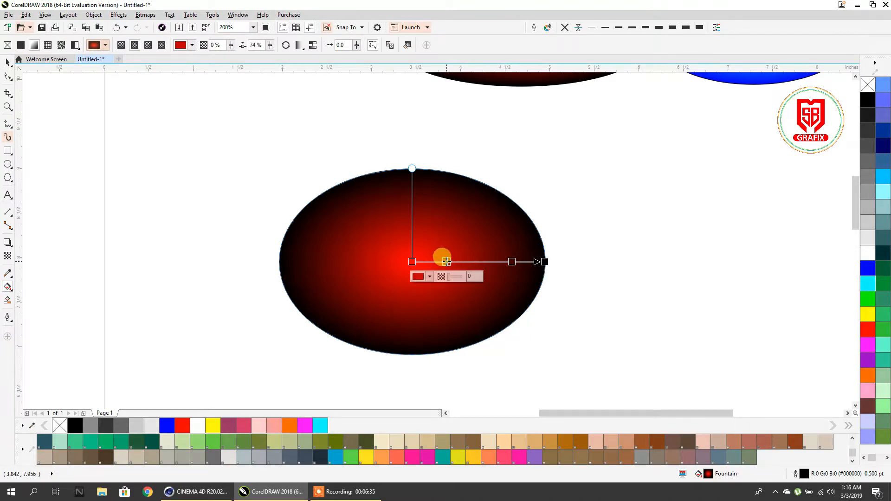
double_click(482, 262)
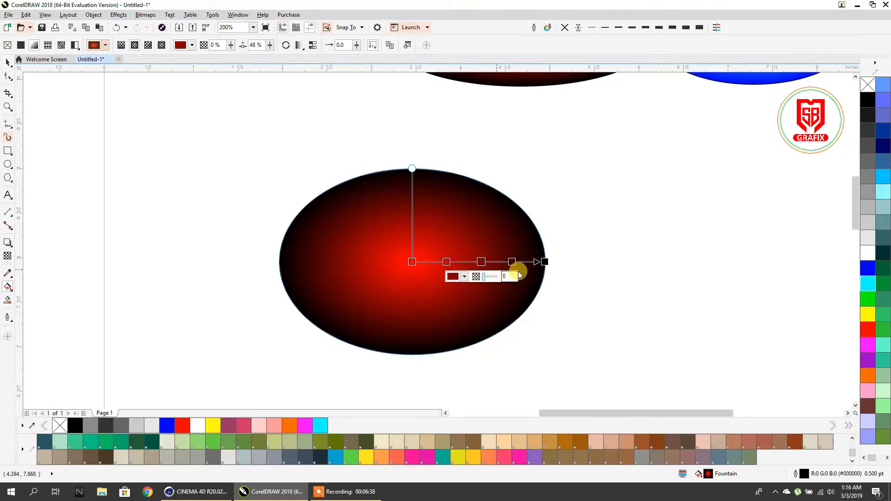
scroll(516, 263, up, 1)
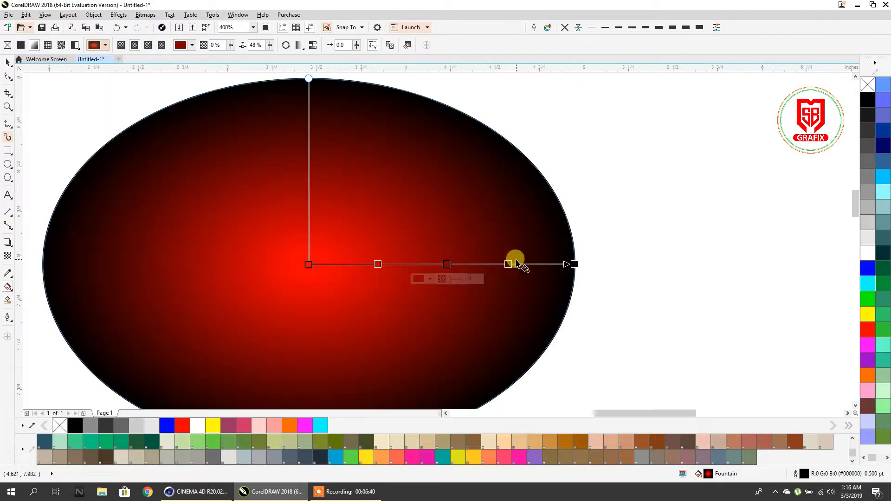
click(572, 263)
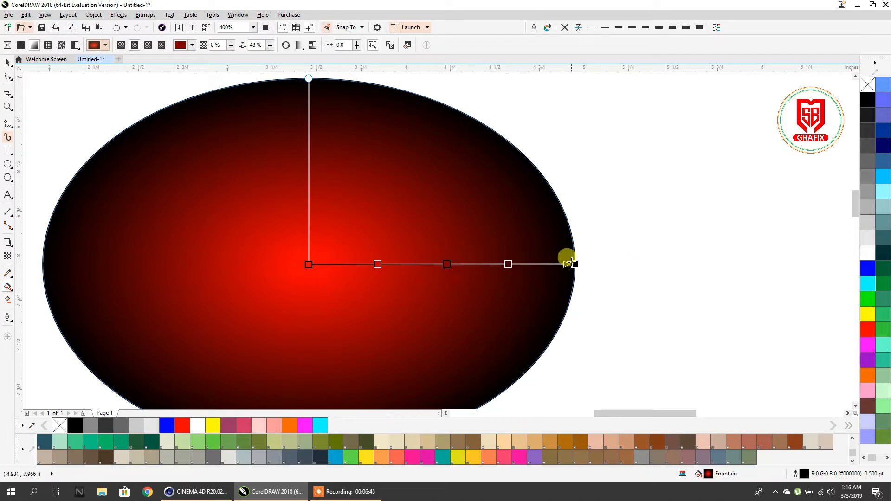
Change the enlarged ellipse's fill to a linear fountain fill and recolour both end nodes brown
click(121, 46)
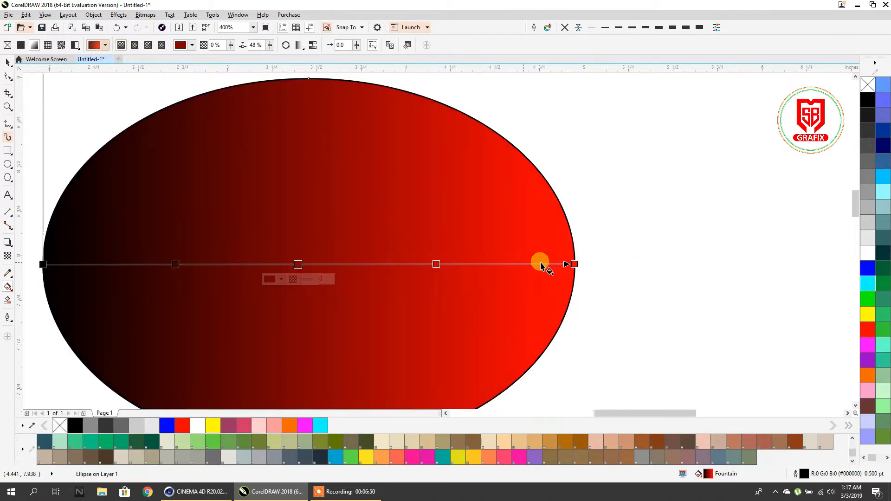
click(43, 264)
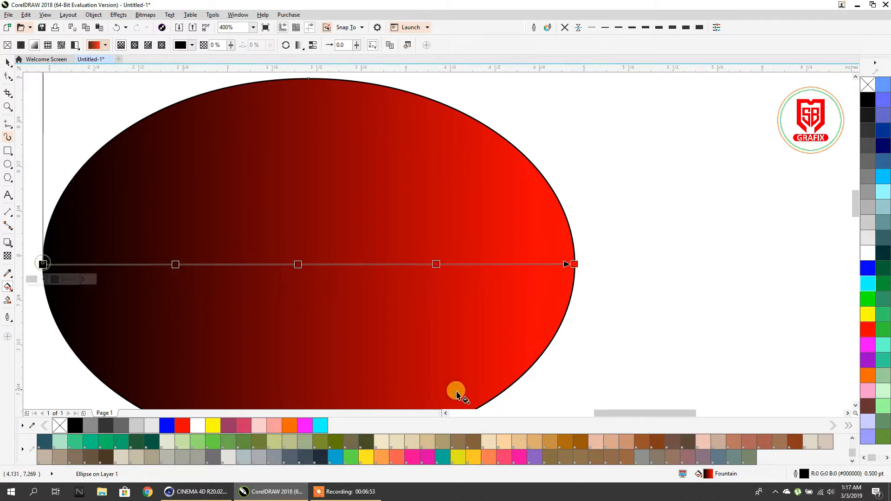
click(656, 442)
click(574, 264)
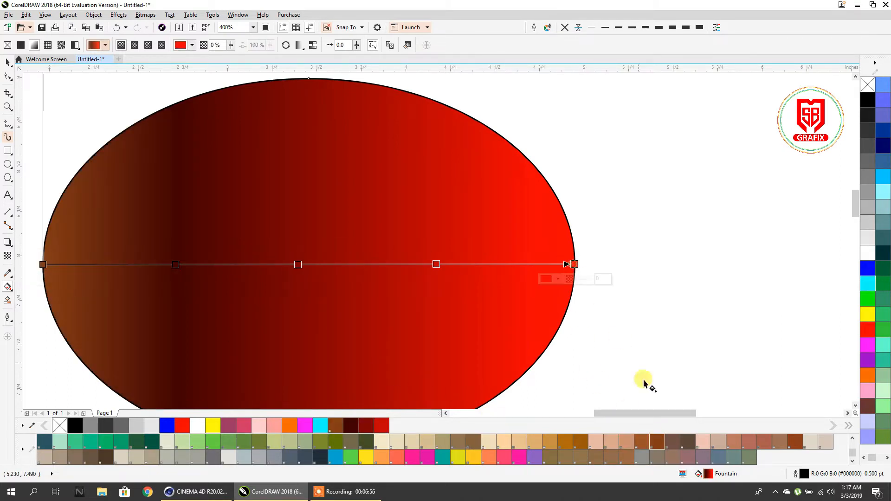
click(661, 442)
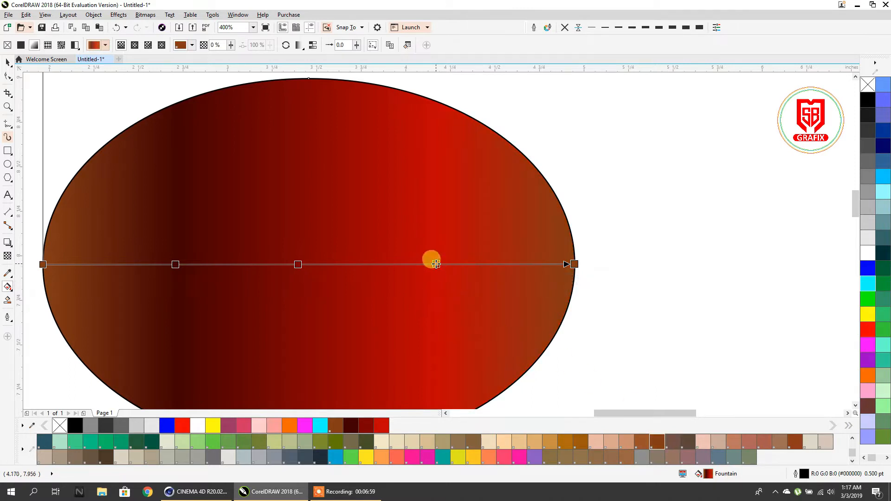
Recolour the fill's second and fourth nodes orange and its middle node brown, PANTONE 7516 C
double_click(435, 264)
click(475, 459)
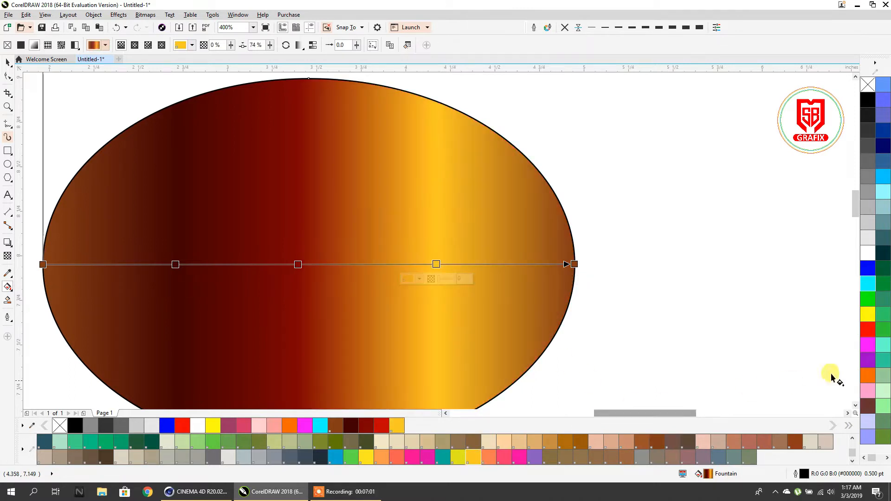
click(867, 375)
click(175, 264)
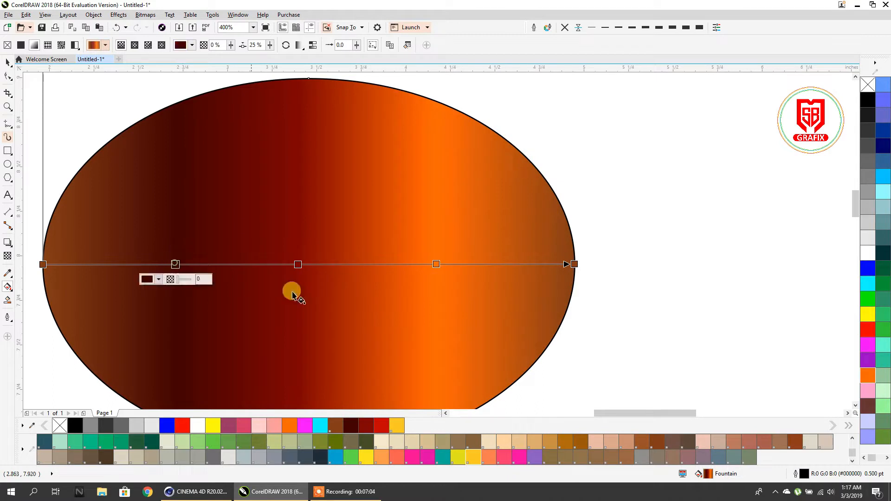
click(868, 370)
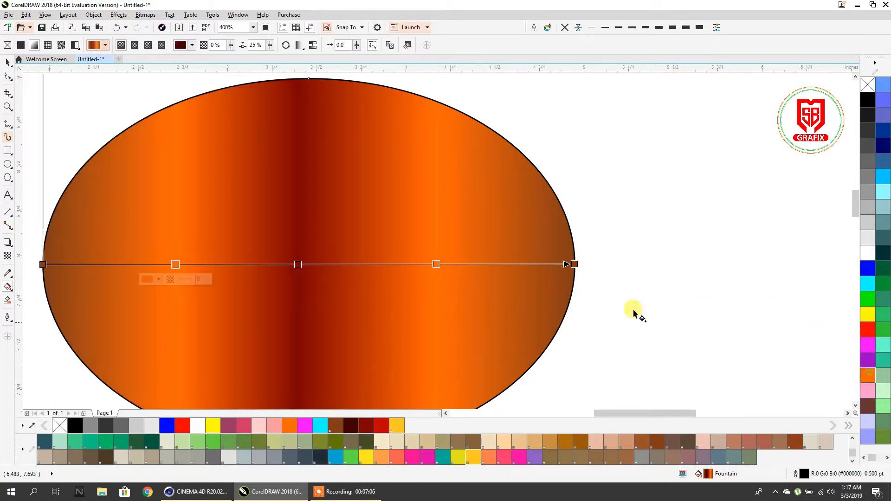
click(298, 264)
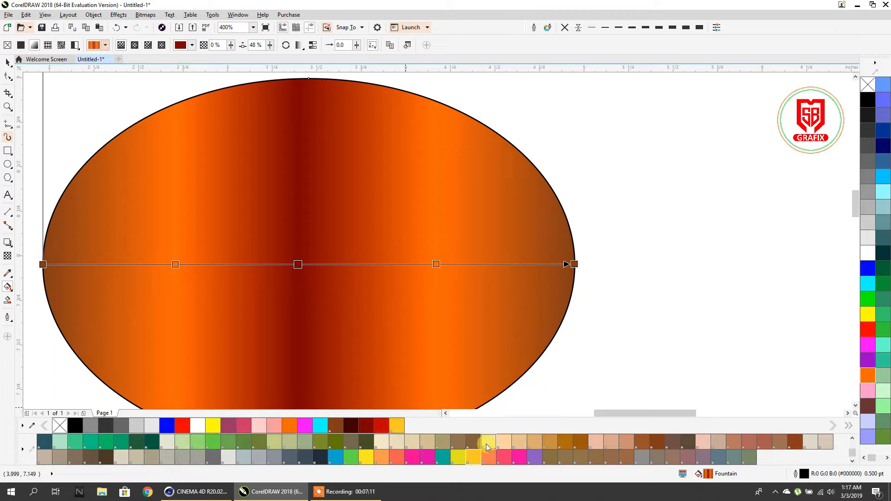
click(644, 441)
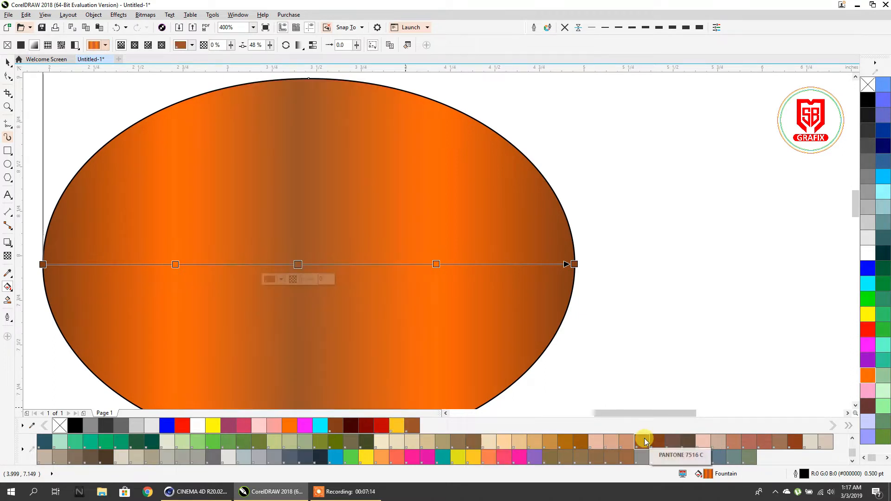
Redraw the linear fill's direction line horizontally so the gradient spans the ellipse from edge to edge
scroll(388, 219, down, 1)
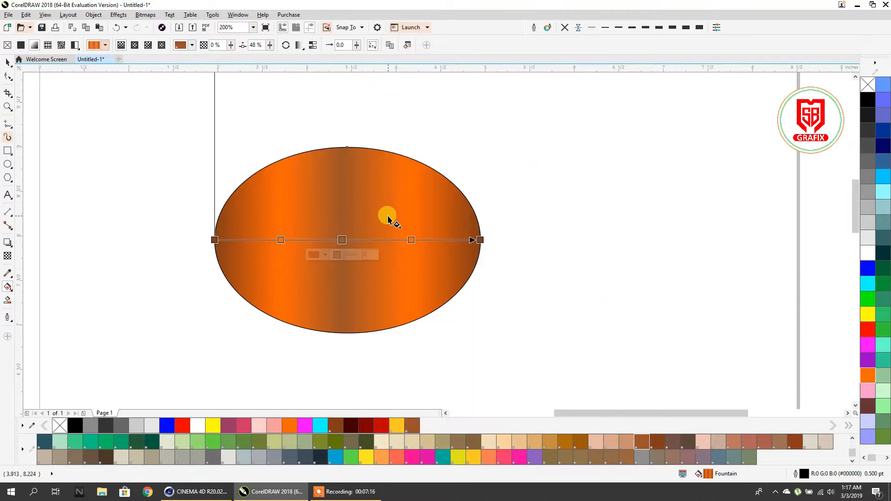
drag(317, 218, 381, 218)
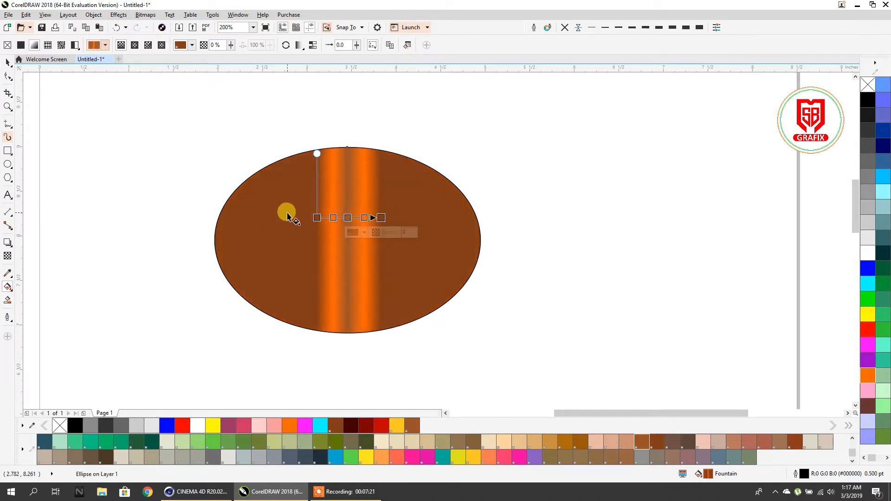
drag(287, 216, 478, 241)
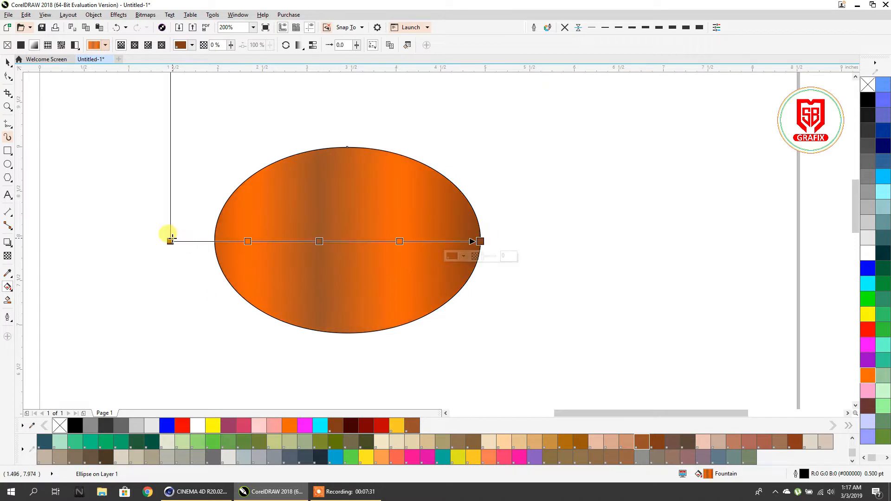
drag(169, 238, 209, 234)
Move the orange and brown ellipse off the page, beside the page's upper left edge
scroll(392, 214, down, 2)
scroll(392, 213, down, 1)
scroll(404, 206, up, 1)
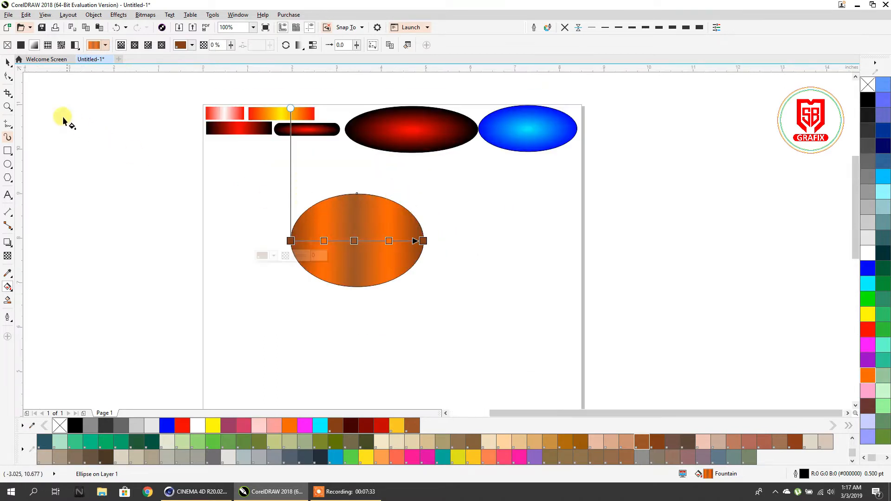
click(8, 61)
drag(307, 211, 85, 127)
drag(162, 173, 362, 231)
right_click(361, 232)
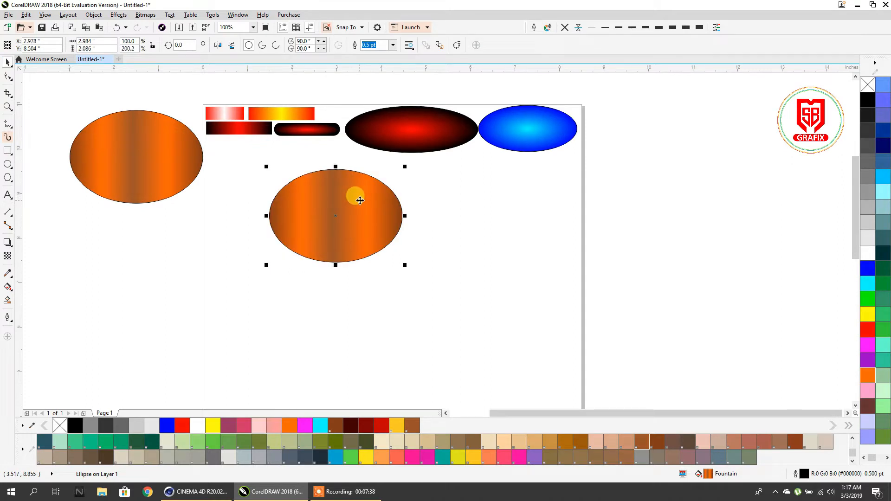
key(Delete)
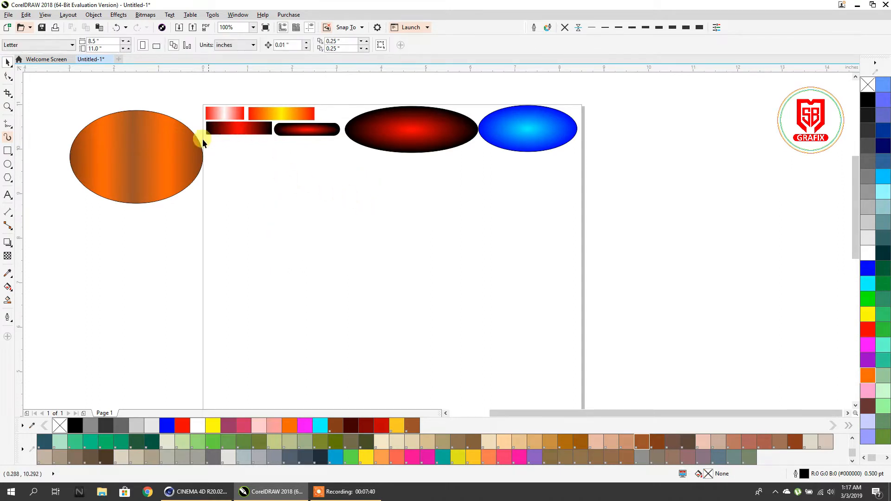
Draw a rectangle about 1.66 by 1.27 inches below the small rectangles and copy the orange and brown ellipse's fill onto it
click(8, 151)
drag(260, 175, 335, 231)
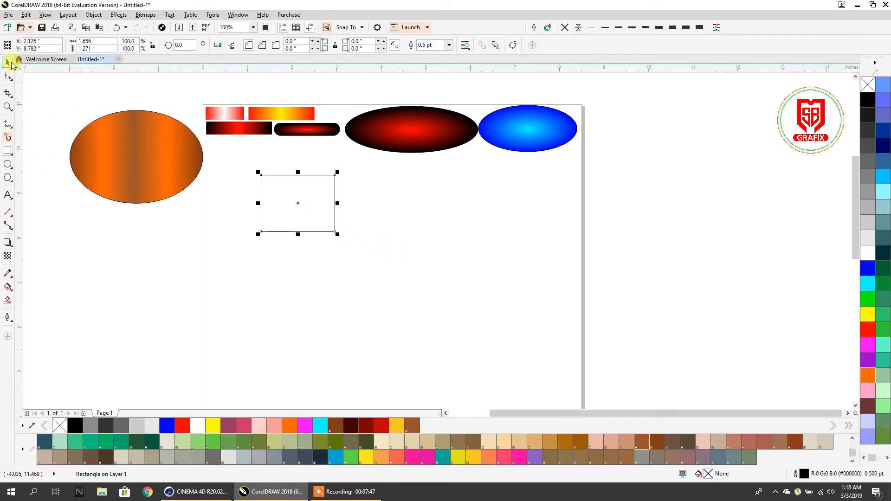
drag(100, 119, 291, 195)
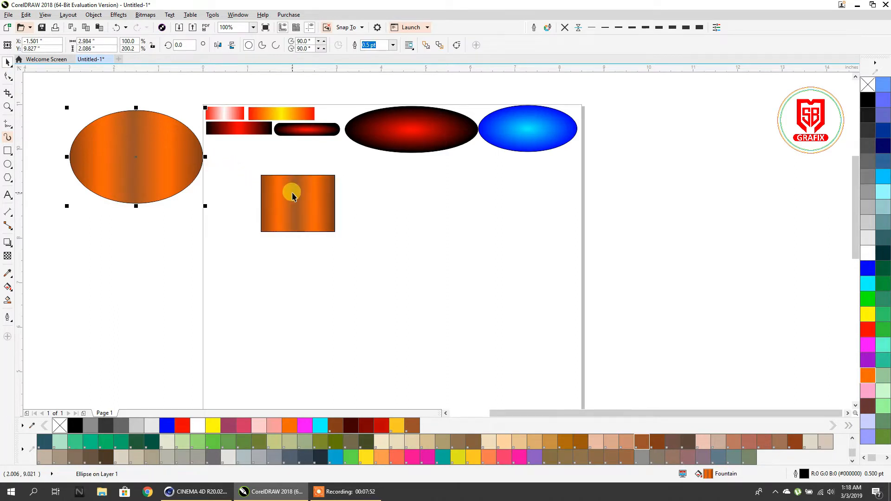
Widen the orange and brown rectangle to about 4.61 inches by extending its right edge
scroll(297, 199, up, 3)
click(296, 194)
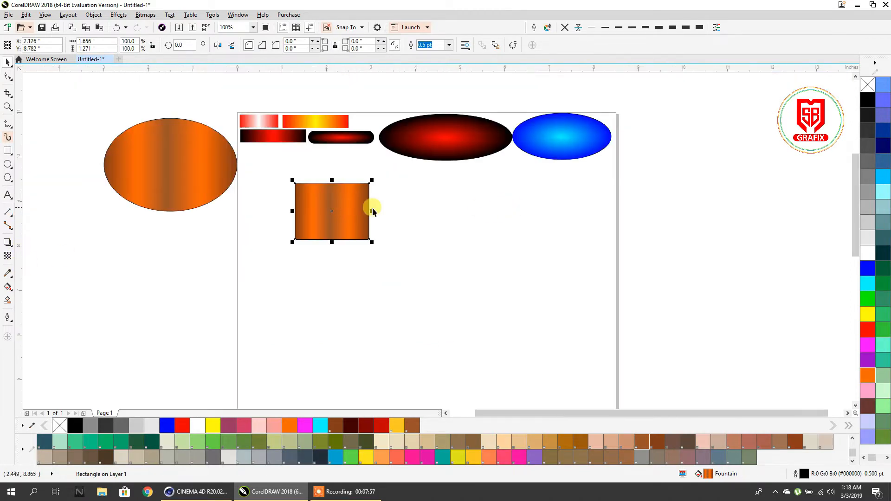
scroll(342, 207, down, 3)
click(408, 215)
click(333, 217)
drag(374, 212, 503, 211)
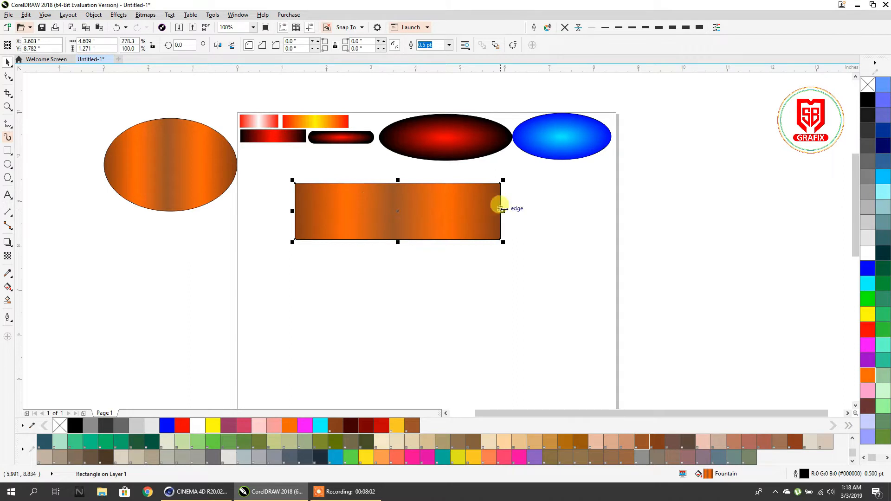
Move the middle colour node of the widened rectangle's linear fill to the 50% position
click(8, 289)
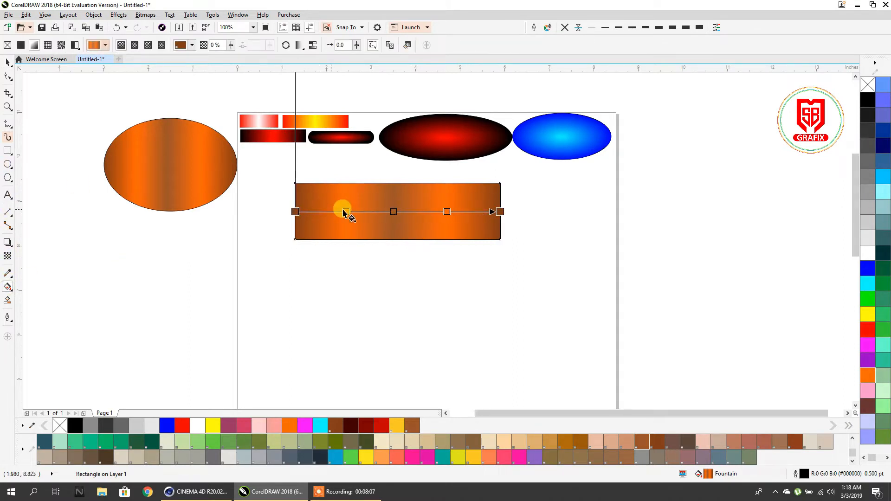
scroll(450, 208, up, 1)
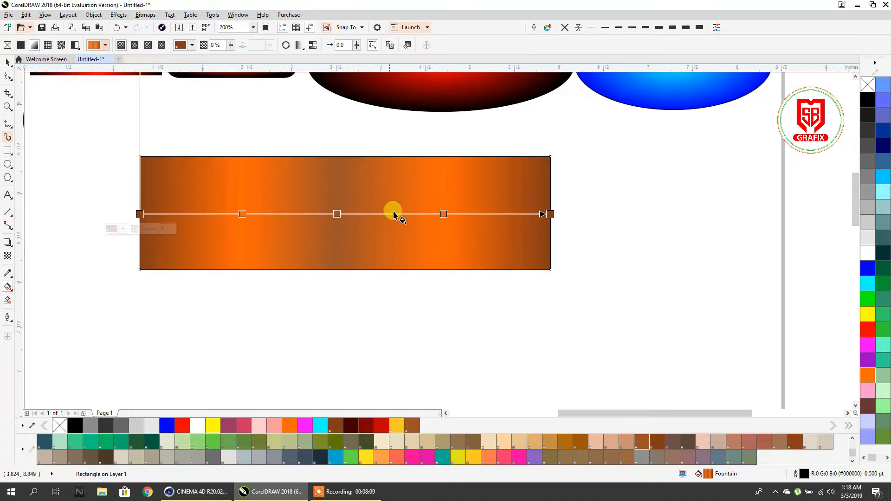
click(338, 214)
drag(342, 216, 344, 214)
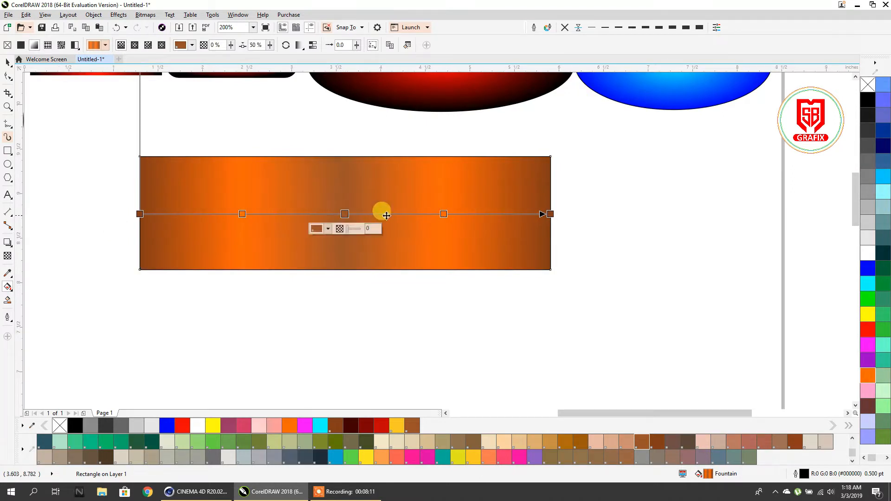
Try adding extra colour nodes between the existing ones in the rectangle's linear fill, including nodes at 14% and 36%
click(443, 214)
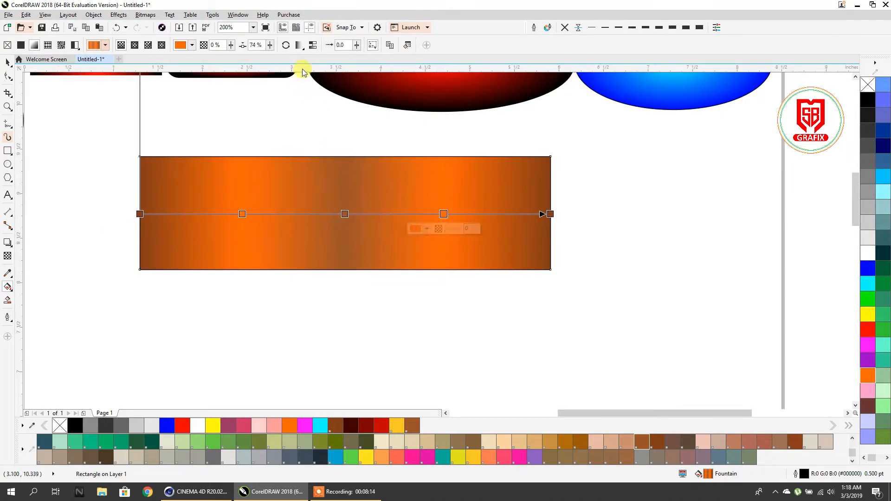
click(408, 45)
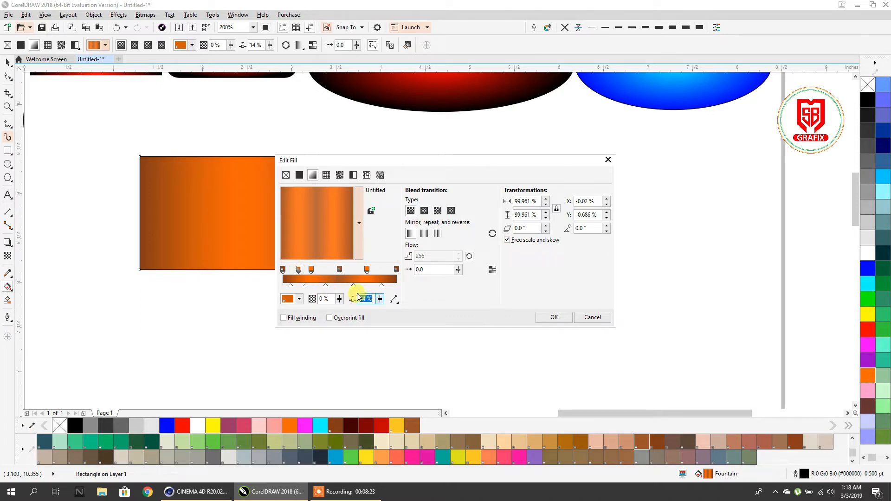
double_click(379, 278)
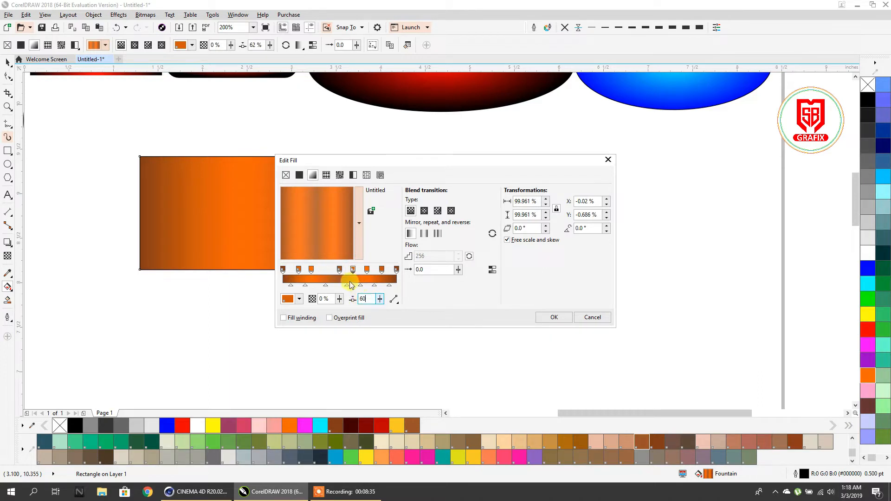
double_click(325, 276)
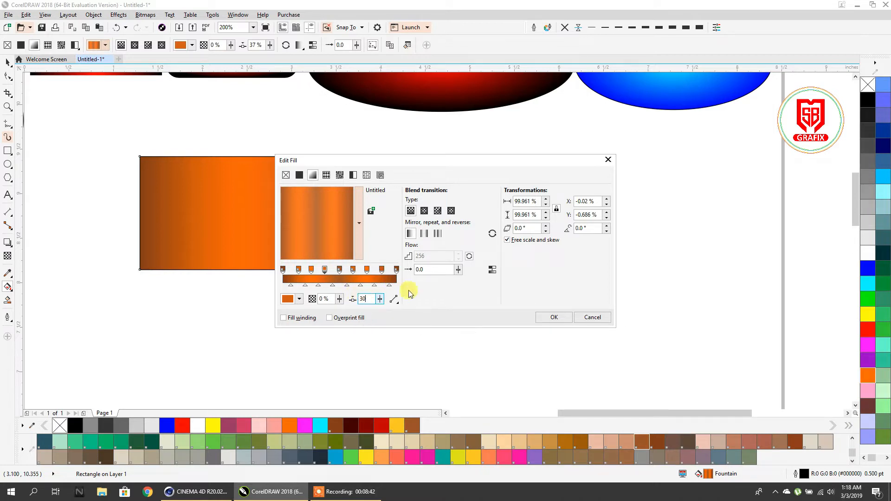
key(Return)
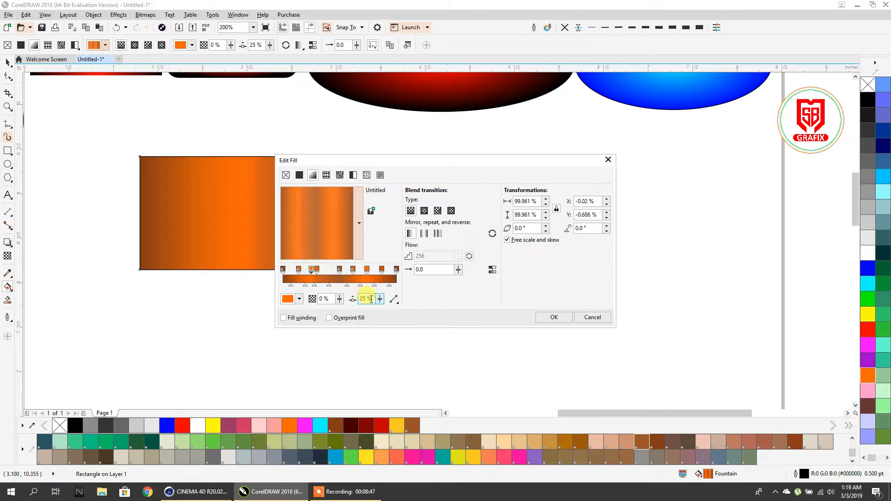
click(323, 271)
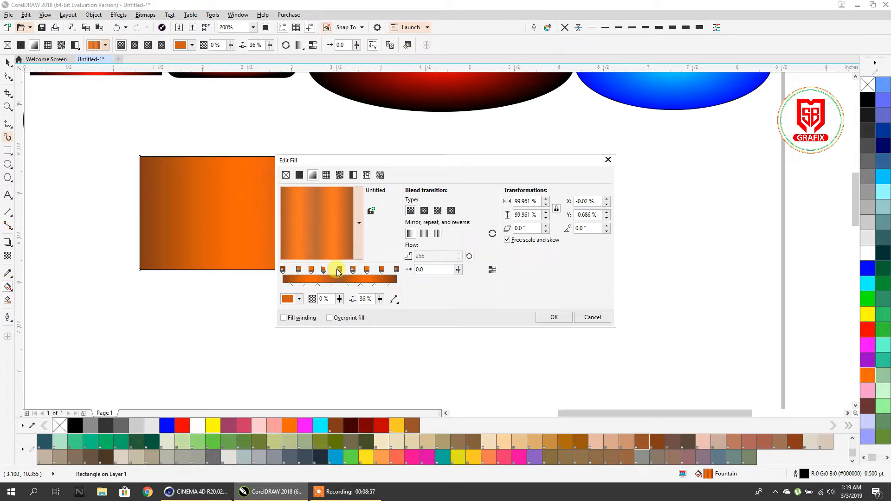
click(545, 320)
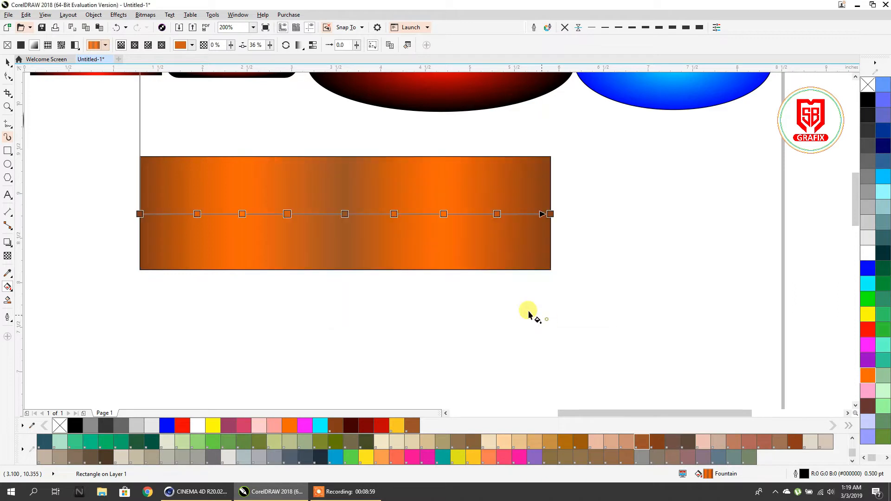
click(196, 213)
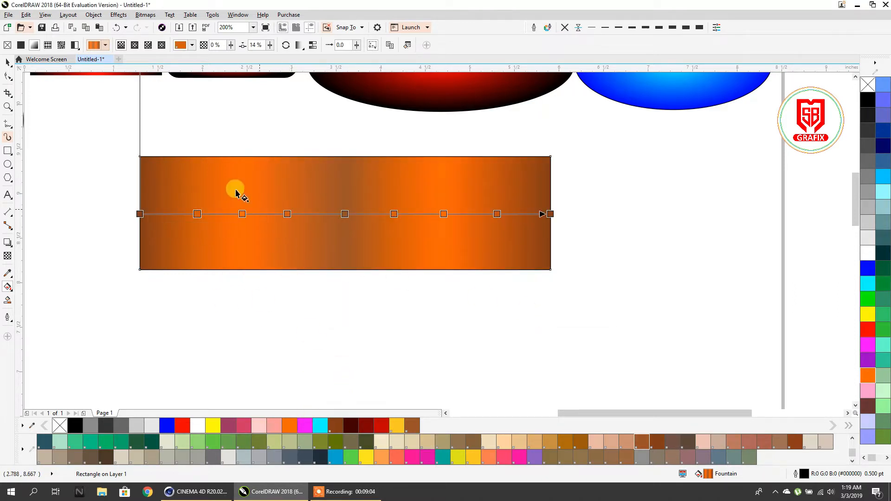
click(116, 28)
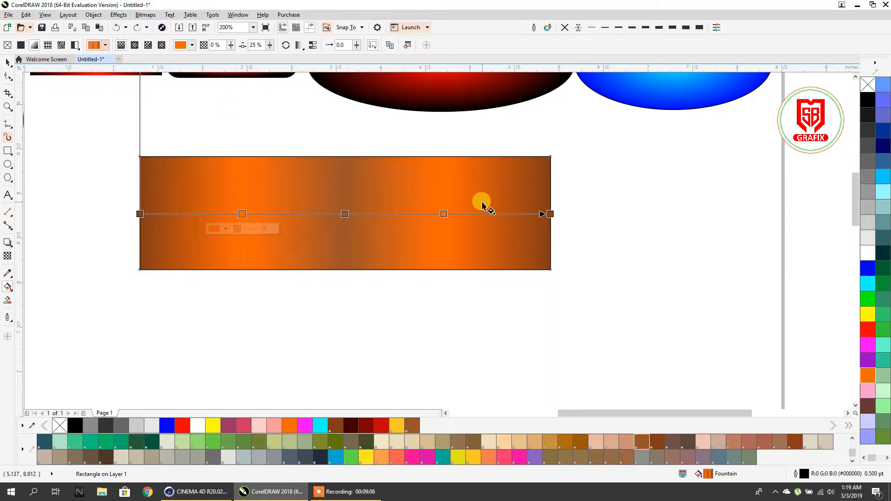
Set the orange and brown rectangle's linear fill to Repeat and redraw it over a short horizontal span near the rectangle's upper edge
click(298, 48)
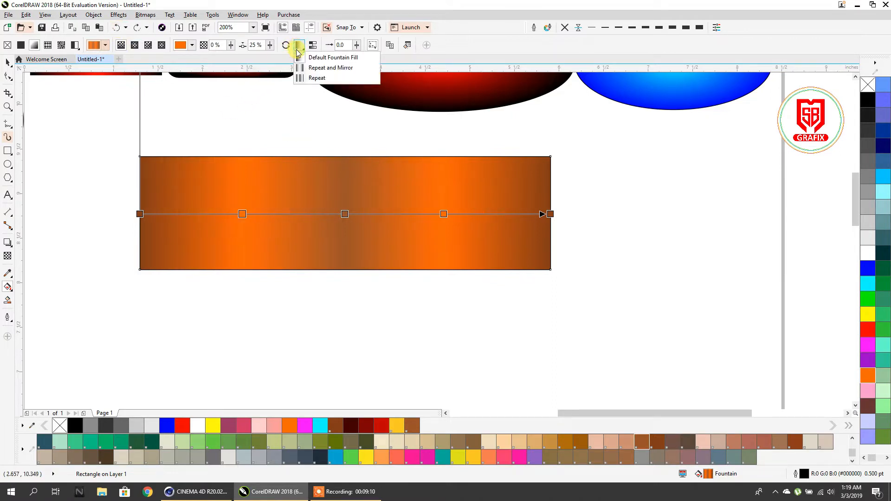
click(300, 79)
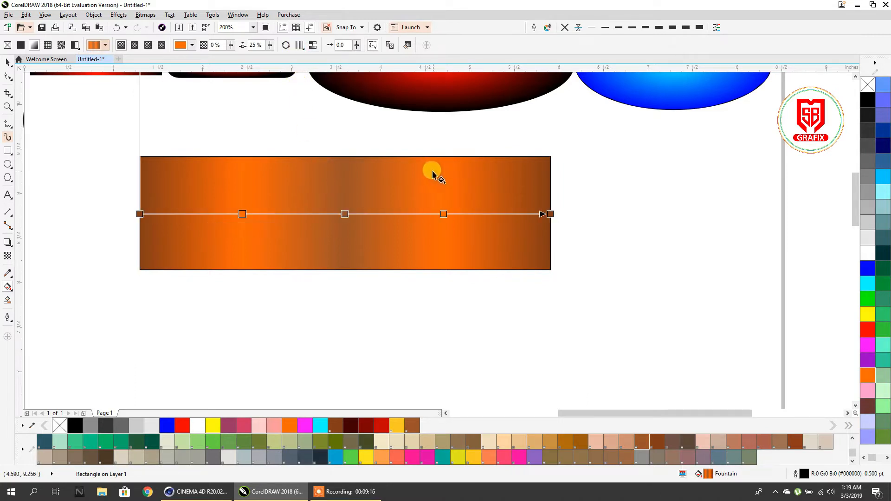
drag(426, 172, 337, 171)
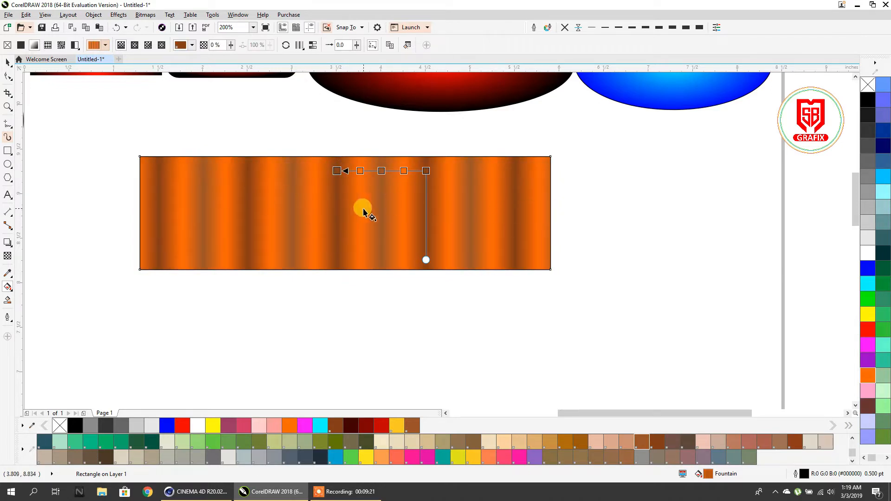
Shorten the span of the repeating orange and brown fill to form narrow vertical stripes across the rectangle
drag(374, 209, 324, 209)
drag(417, 192, 408, 191)
scroll(411, 191, up, 1)
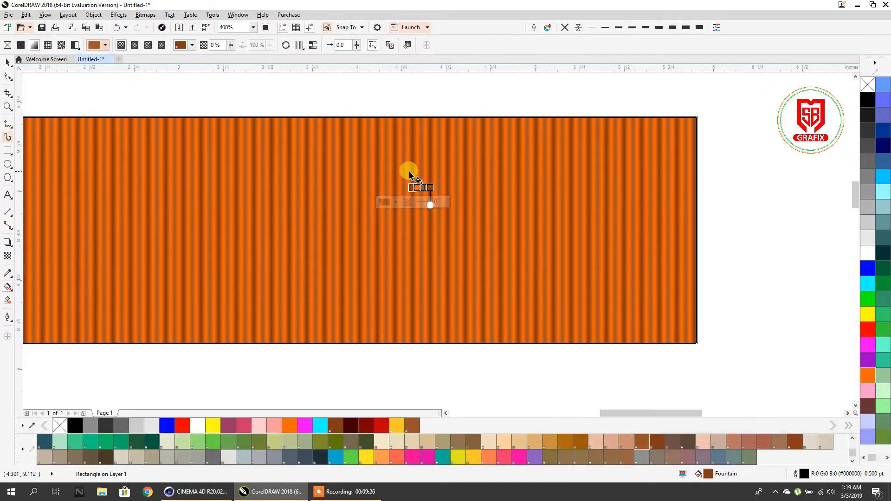
scroll(408, 175, up, 3)
scroll(409, 175, down, 4)
drag(349, 185, 398, 176)
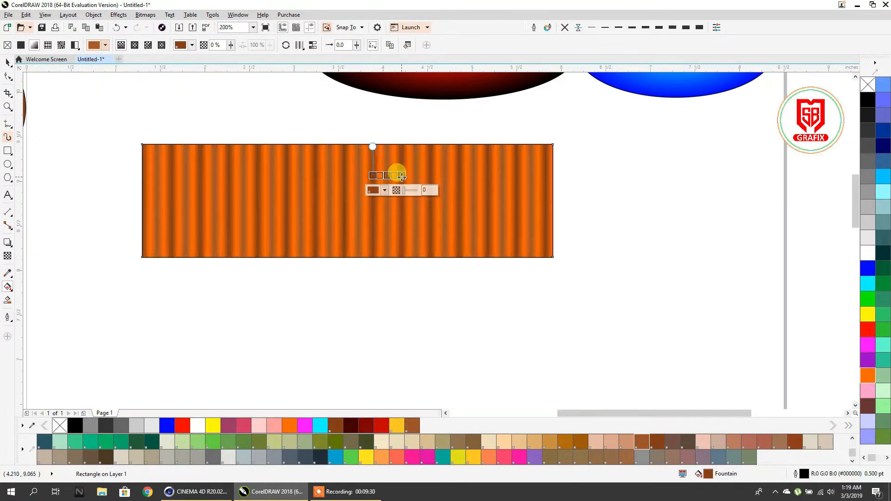
scroll(399, 177, up, 1)
scroll(402, 176, up, 1)
Move the orange and brown striped rectangle off the page to its right, and place a copy below it centred at Y 8.029 inches
scroll(402, 177, down, 4)
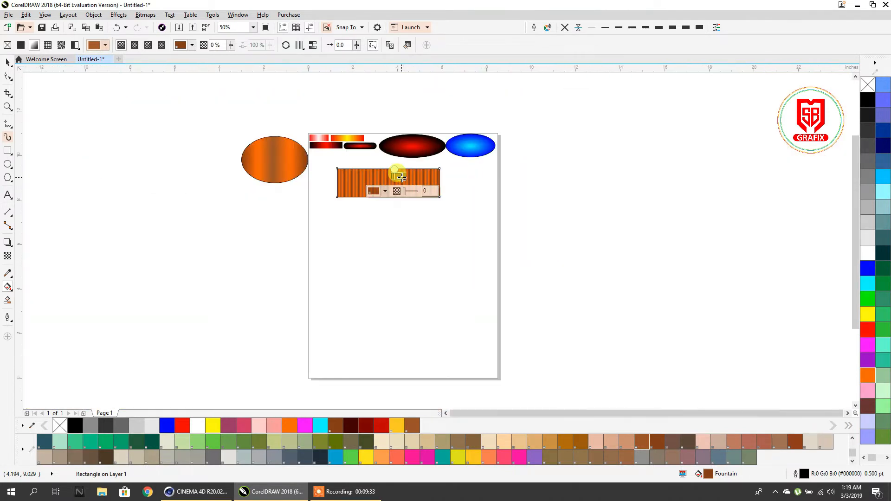
click(8, 62)
drag(389, 191, 588, 199)
right_click(588, 200)
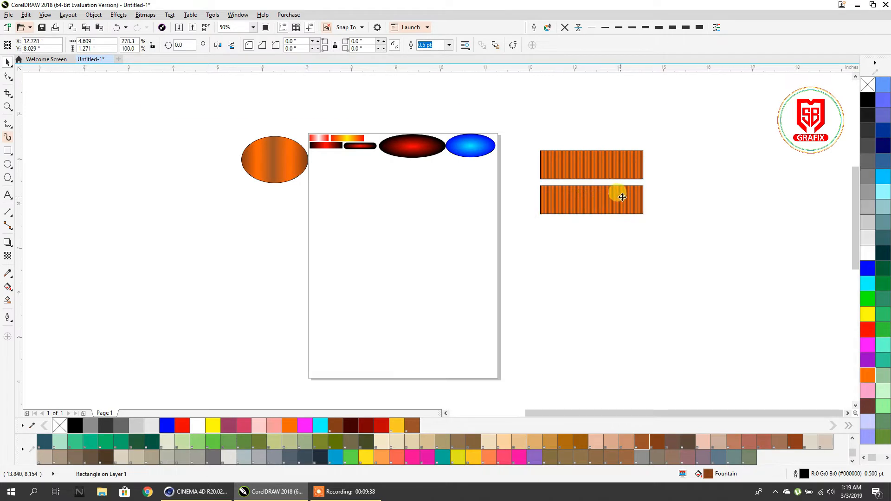
scroll(616, 193, up, 2)
scroll(534, 176, up, 1)
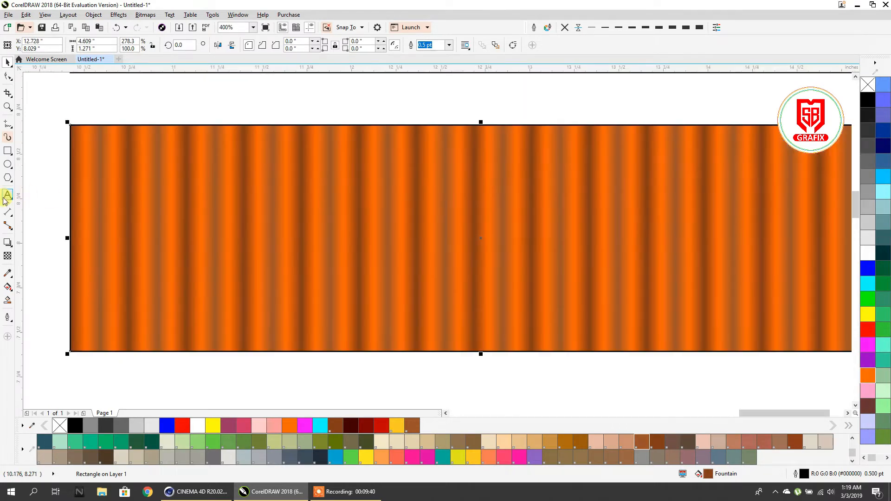
Copy the small red and yellow rectangle's fill onto the lower orange and brown striped rectangle
scroll(279, 205, down, 1)
scroll(425, 229, down, 2)
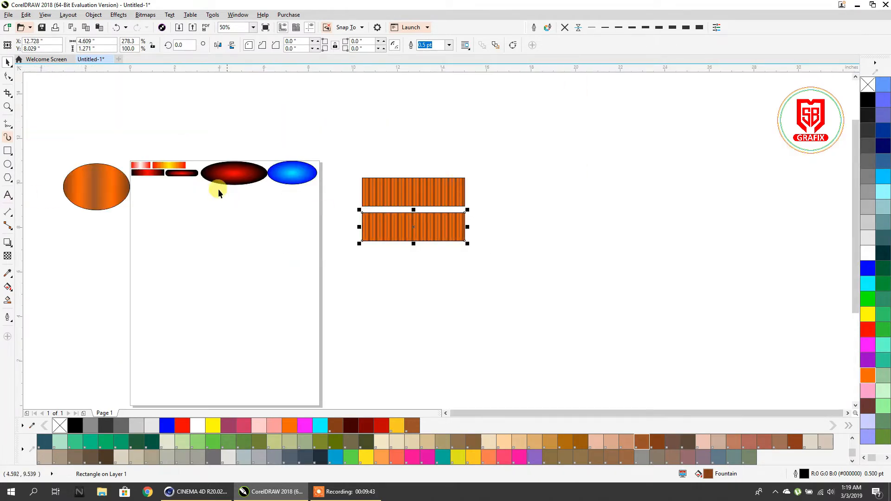
drag(176, 168, 334, 215)
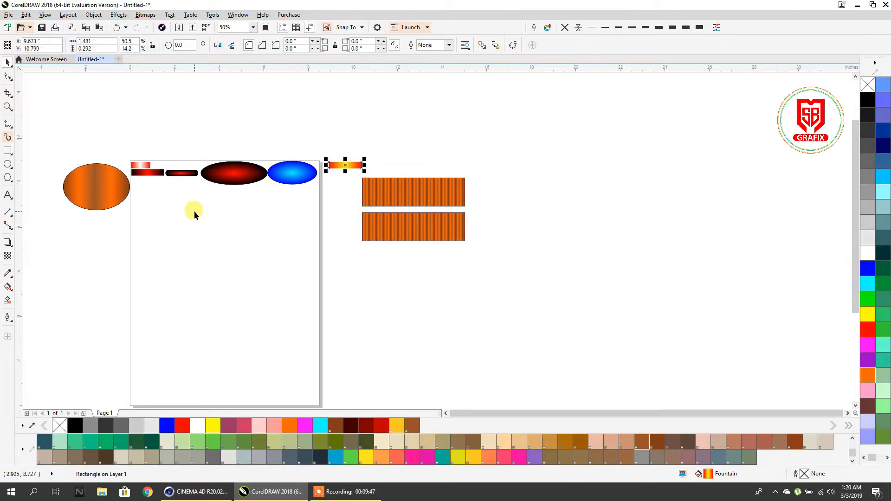
key(ctrl+z)
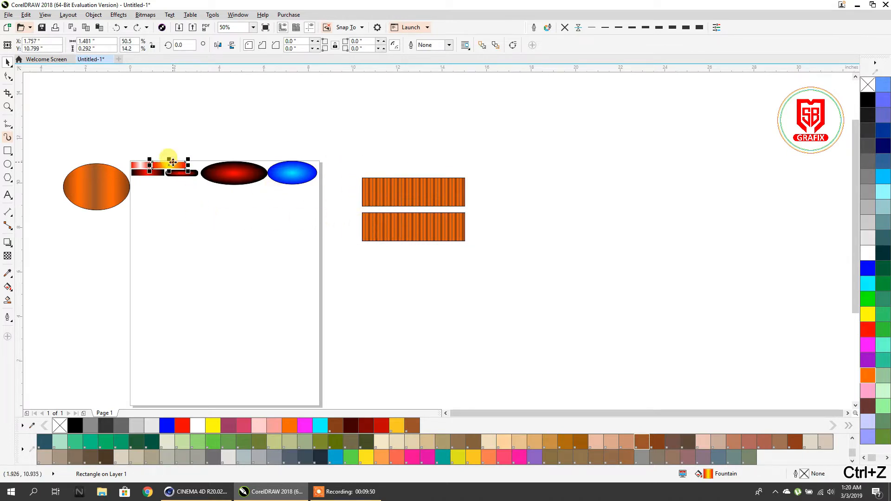
drag(172, 162, 379, 223)
scroll(439, 236, up, 2)
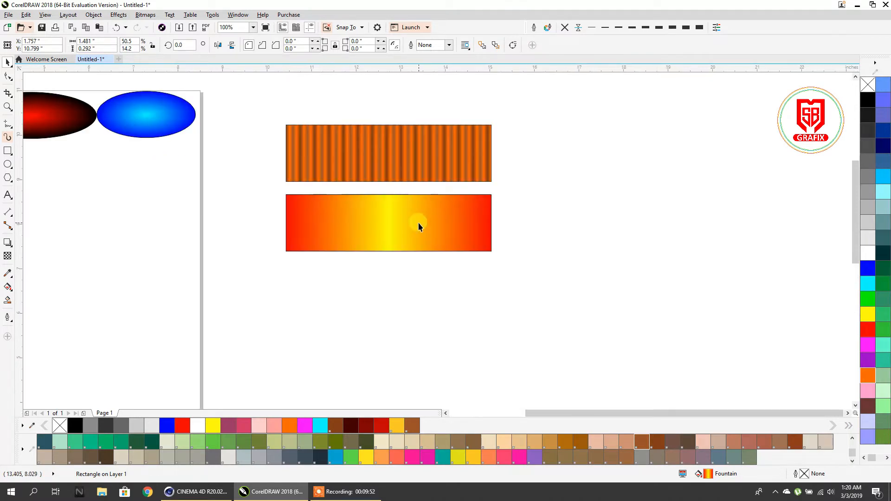
Set the lower rectangle's red and yellow linear fill to Repeat and shorten its span to form narrow vertical stripes
click(418, 224)
click(8, 285)
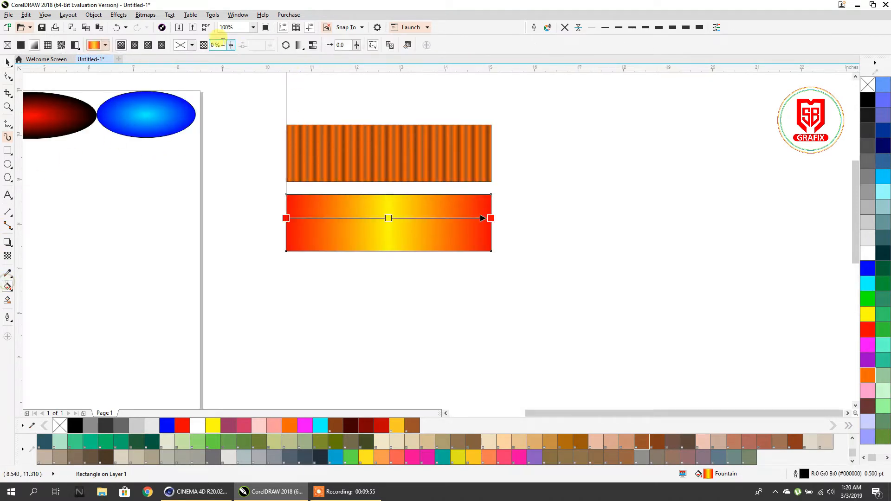
click(297, 45)
click(312, 80)
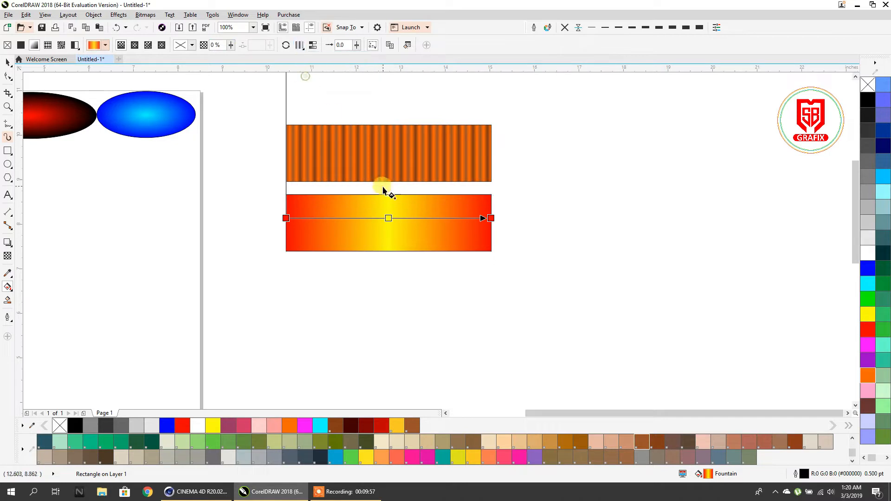
drag(397, 200, 402, 198)
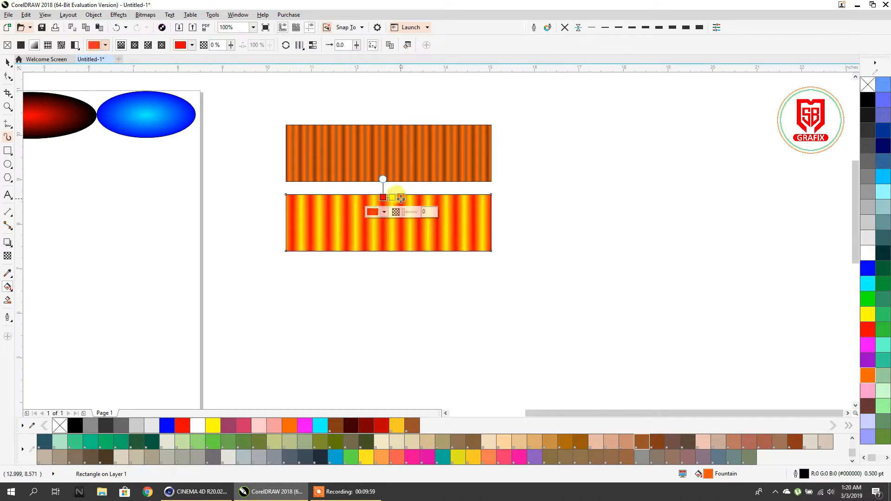
scroll(401, 199, up, 3)
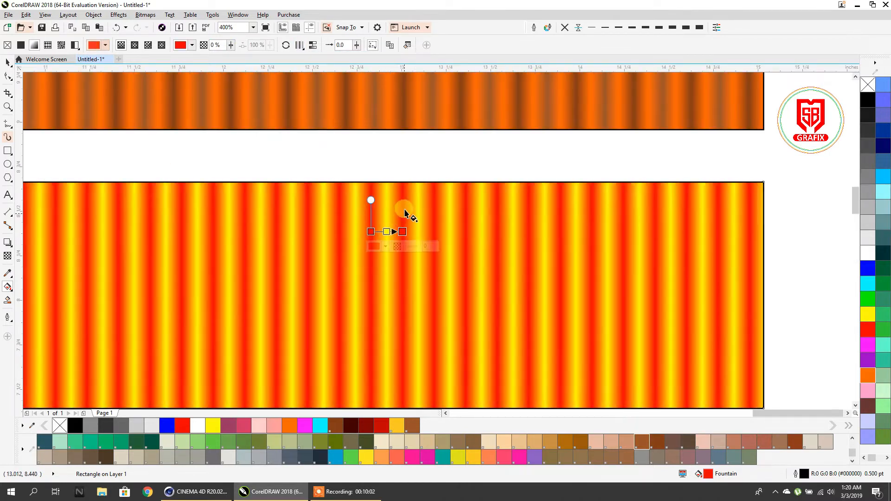
scroll(404, 212, down, 2)
Duplicate the red and yellow striped rectangle directly below itself, centred at Y 6.526 inches
click(8, 61)
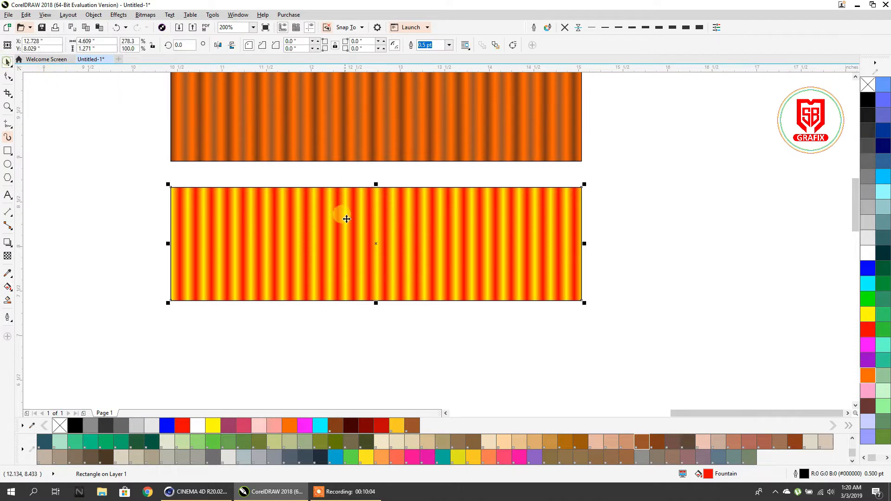
scroll(344, 215, down, 4)
click(116, 170)
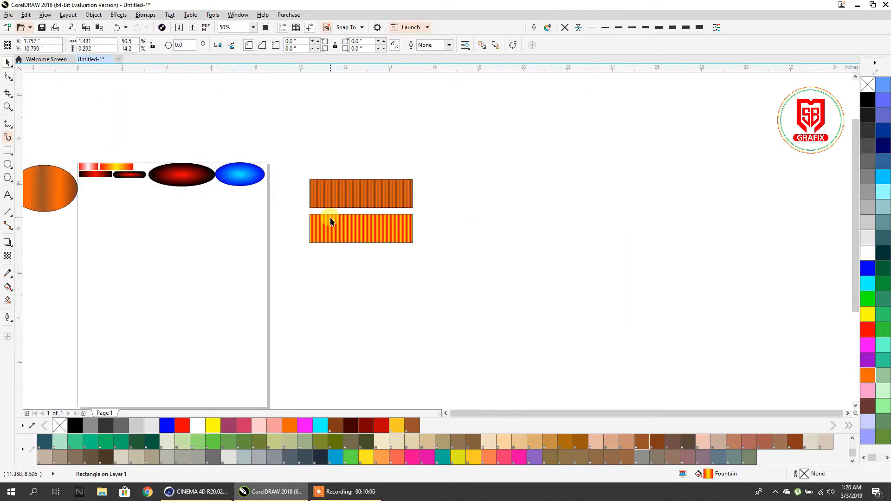
drag(355, 227, 362, 266)
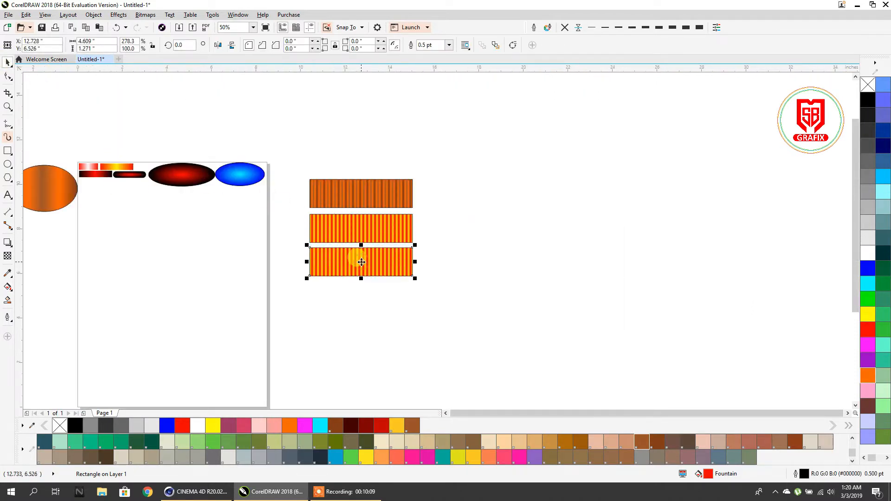
Recolour the duplicate's repeating fill with mid-gray start and end nodes and a light gray middle node
scroll(360, 258, up, 6)
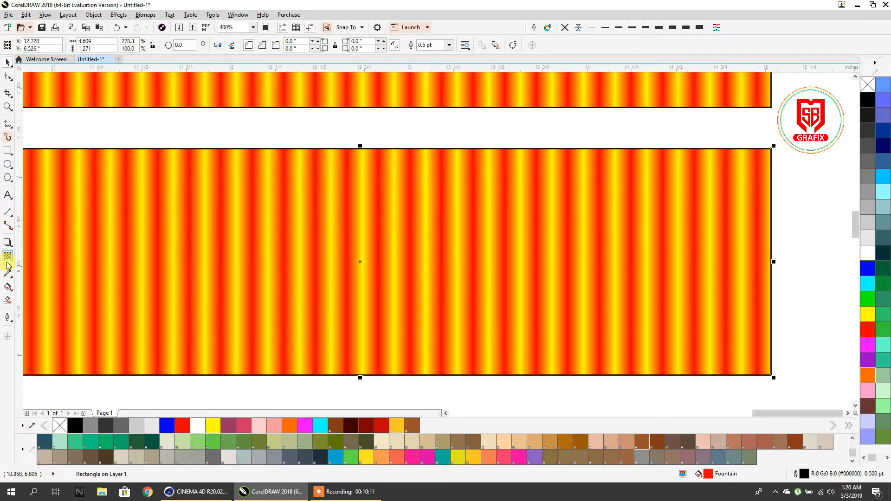
click(9, 287)
scroll(396, 211, up, 6)
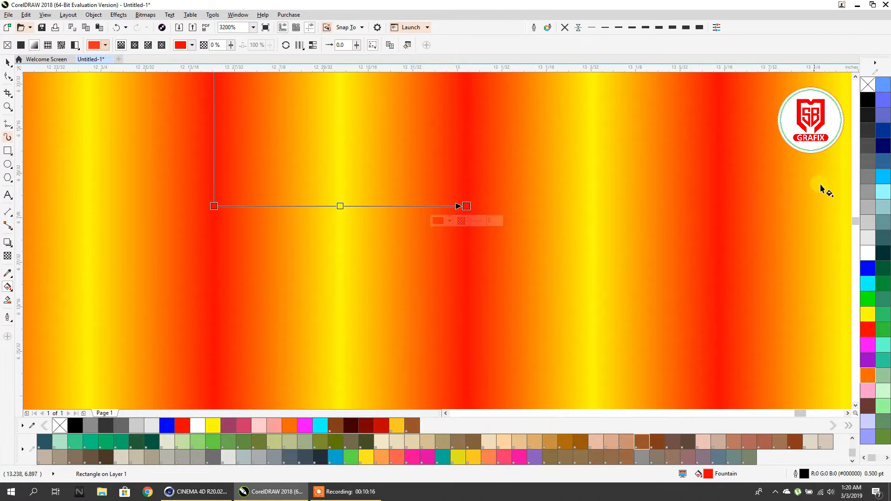
click(868, 175)
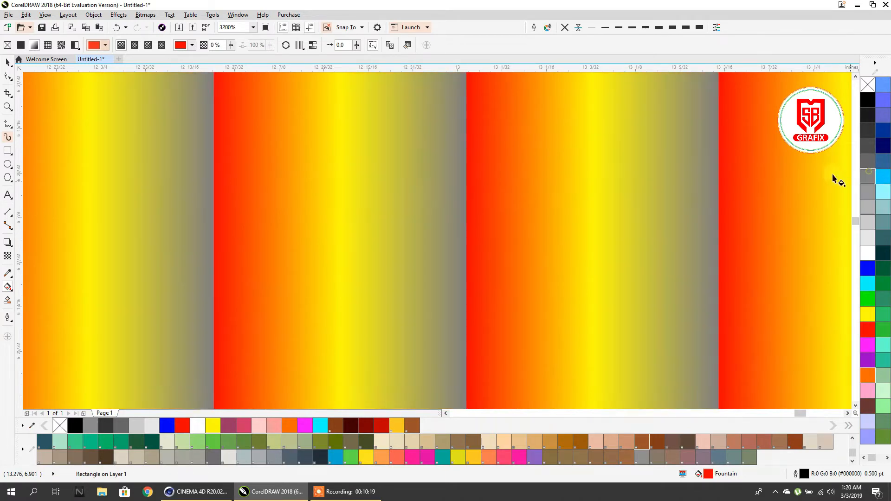
click(213, 205)
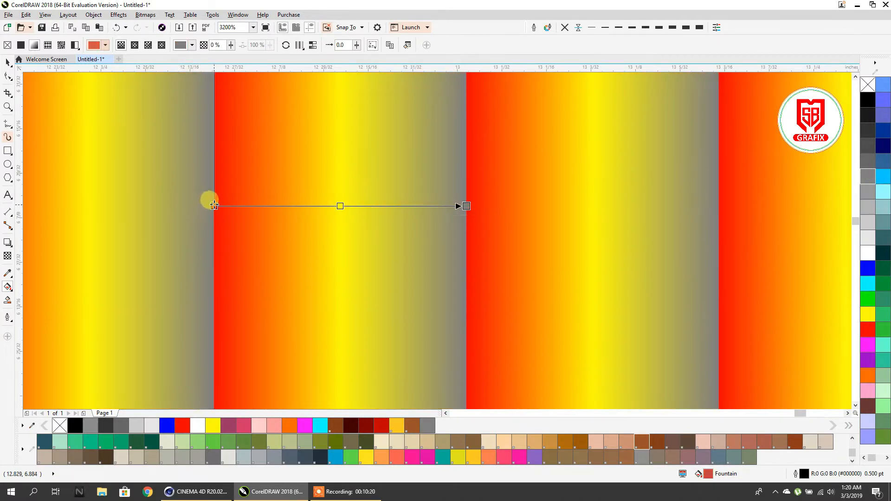
click(868, 175)
click(340, 206)
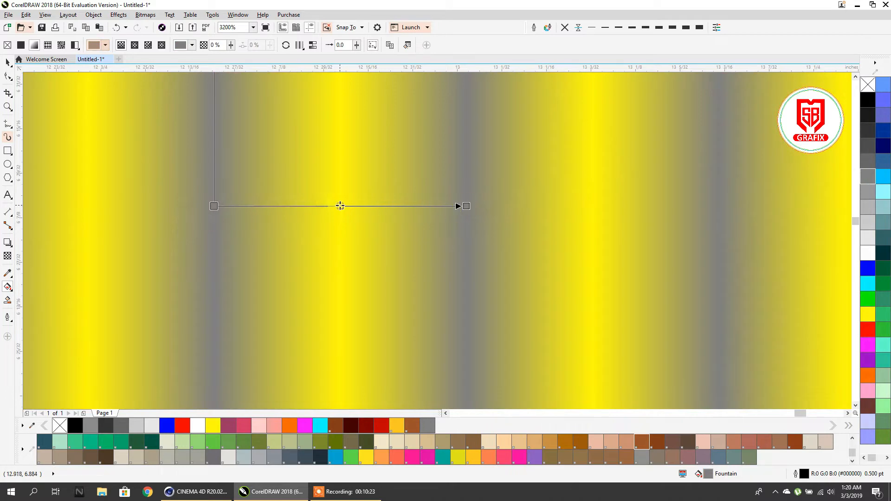
click(866, 237)
Duplicate the gray striped rectangle directly below itself, centred at Y 5.084 inches
scroll(419, 209, down, 3)
scroll(419, 210, down, 1)
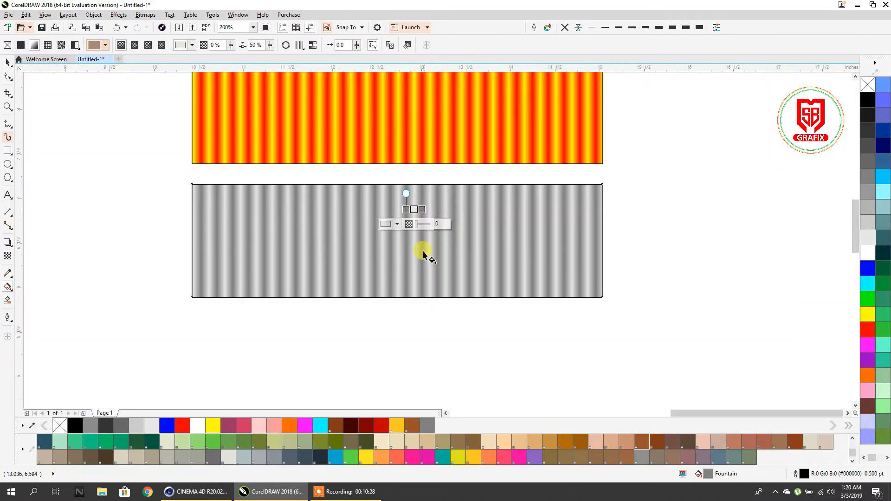
click(8, 62)
drag(360, 204, 368, 338)
right_click(368, 338)
scroll(426, 213, down, 1)
scroll(425, 212, down, 1)
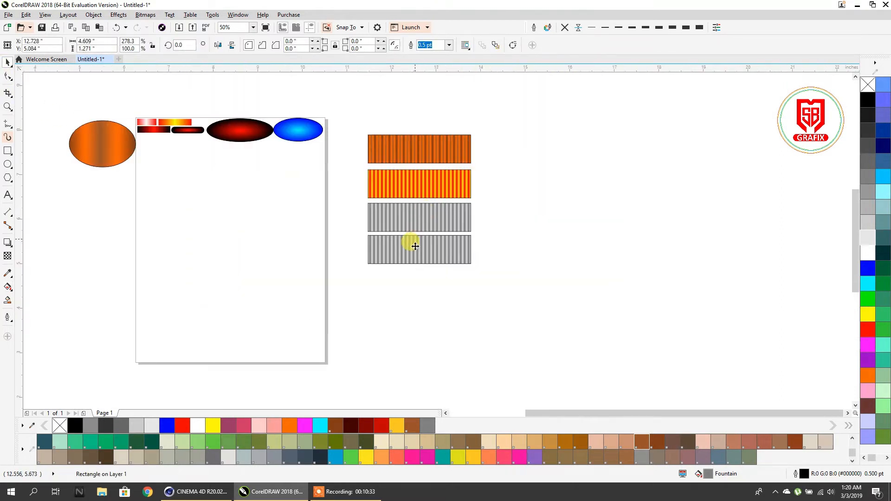
scroll(407, 243, up, 2)
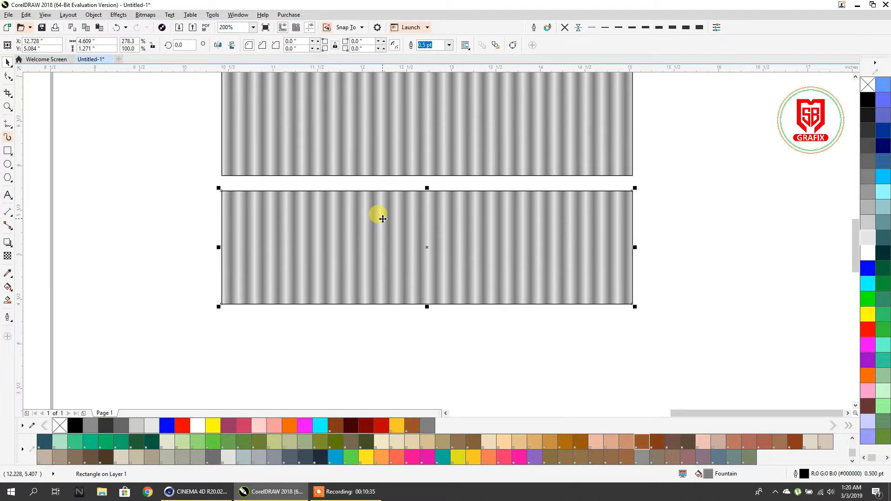
scroll(440, 241, down, 3)
scroll(397, 236, up, 2)
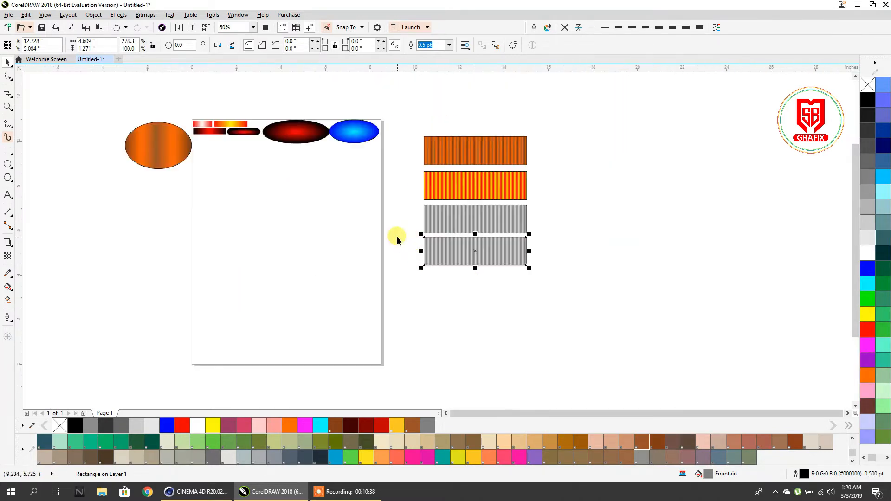
scroll(556, 319, down, 1)
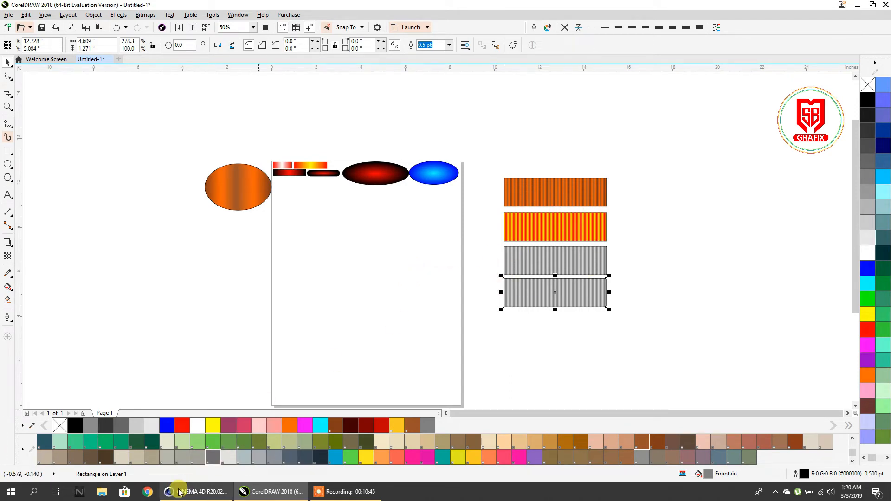
Switch to Chrome, dismiss the e-book reader page and open Google in a new tab
click(151, 490)
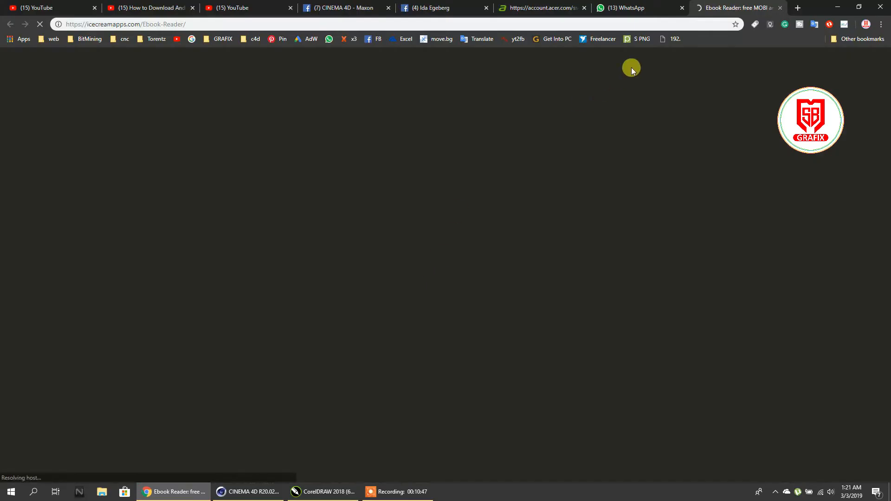
click(779, 8)
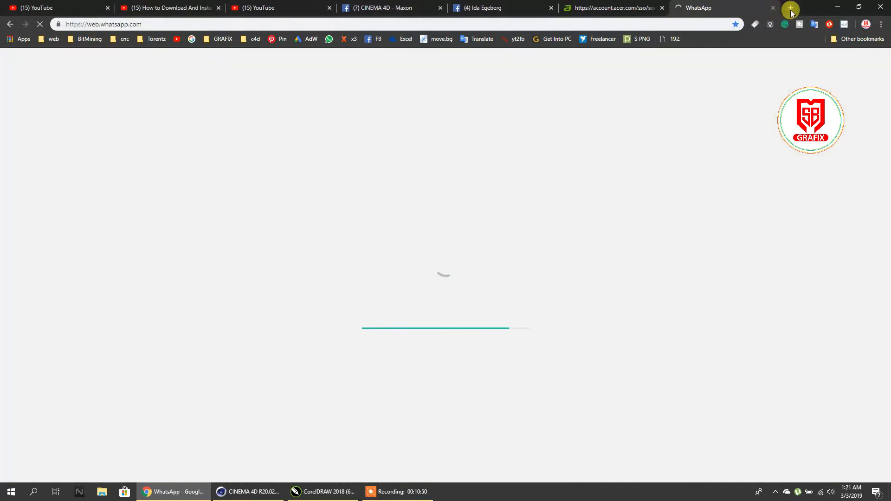
click(797, 8)
click(192, 40)
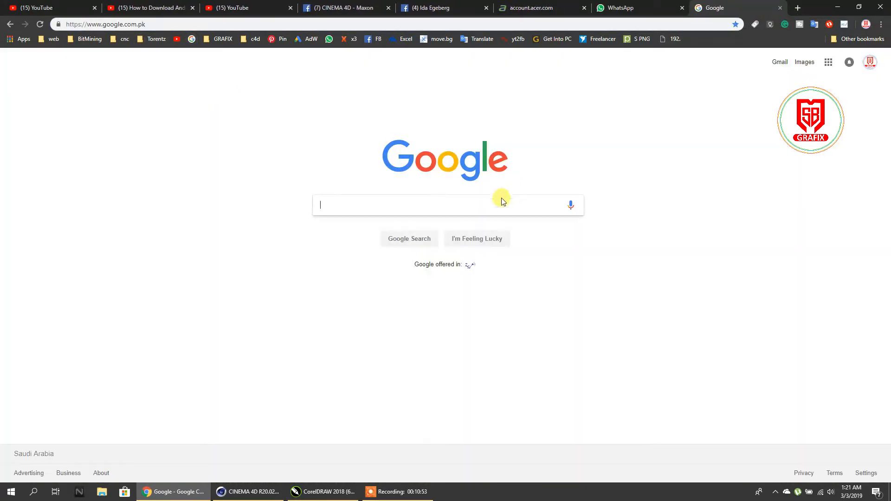
Search Google for "color gradient"
click(452, 201)
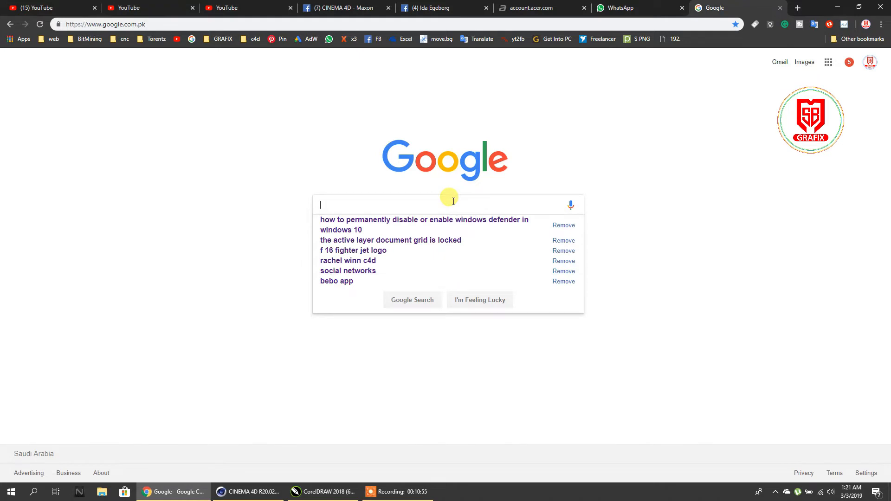
text(colo)
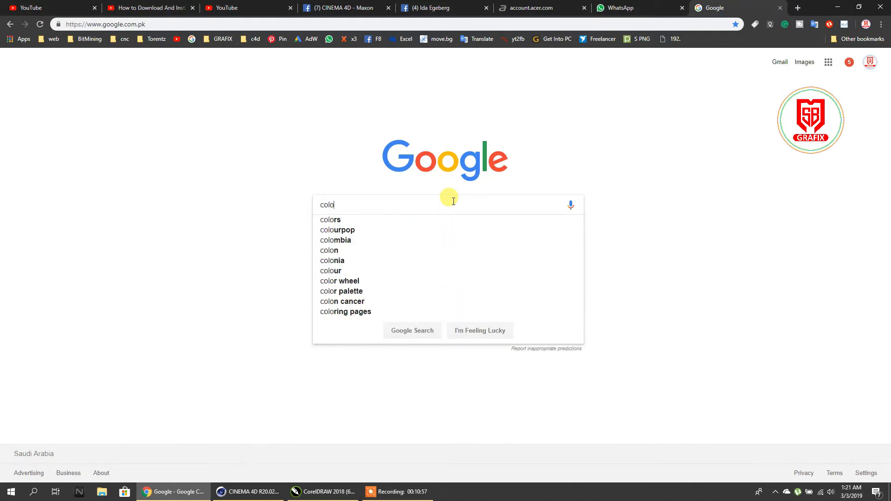
text(r gr)
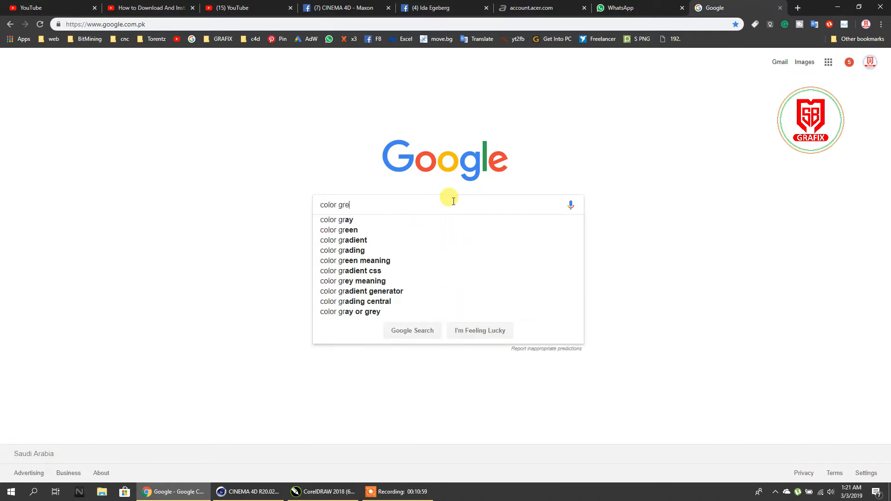
text(e)
key(BackSpace)
key(BackSpace)
text(rad)
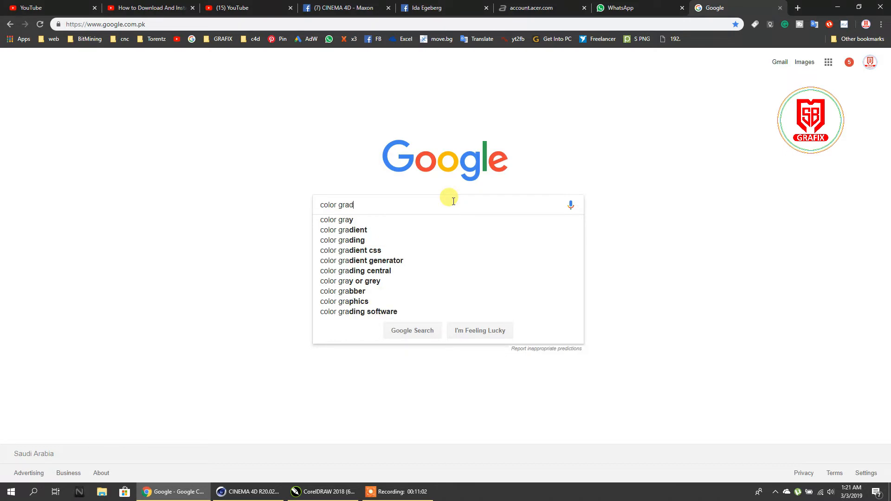
text(ient)
key(Return)
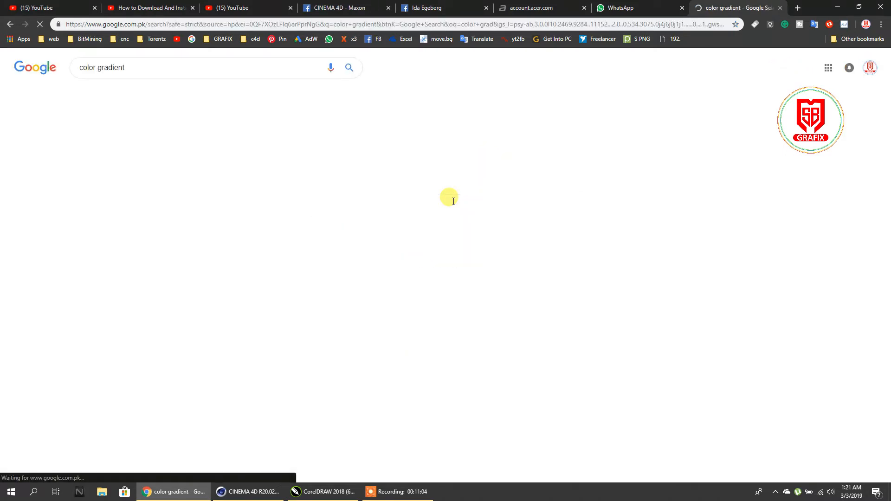
In the image results, open the TeX StackExchange rainbow gradient running from red to pink and copy the image
click(113, 95)
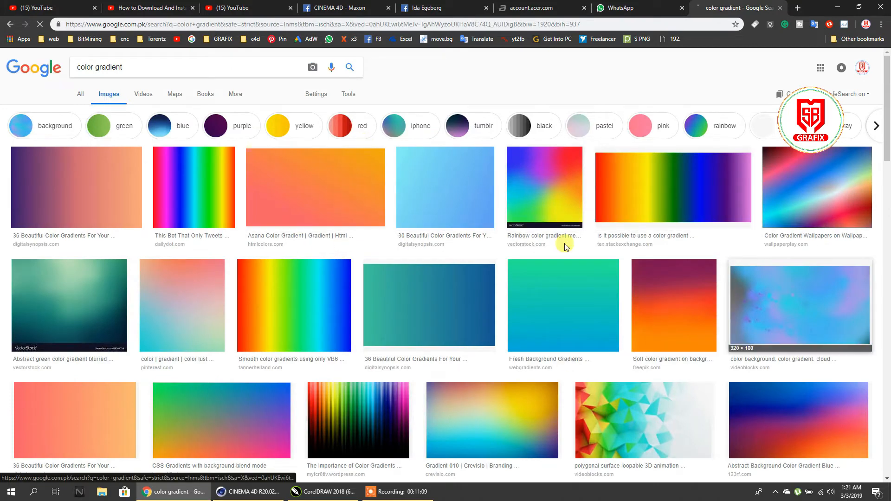
click(692, 179)
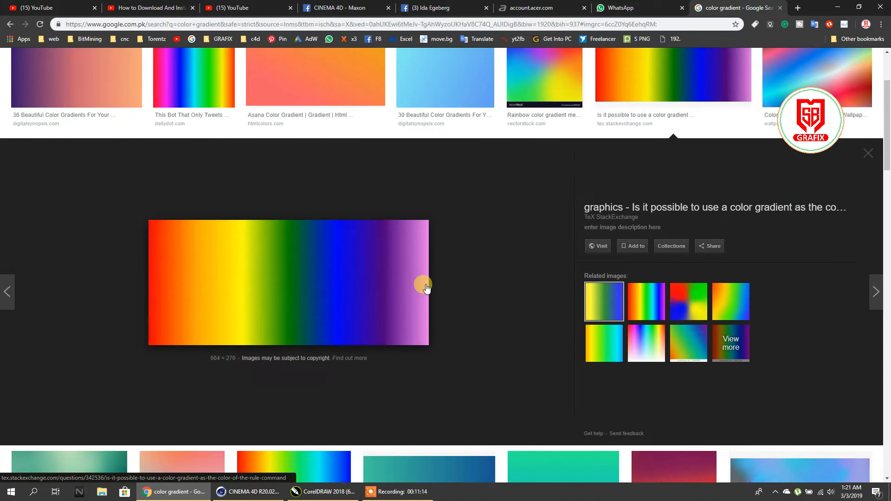
right_click(330, 268)
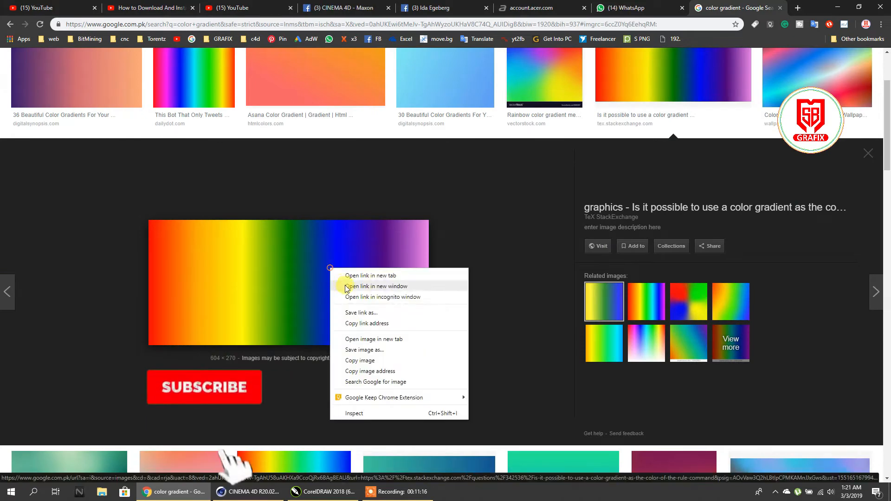
click(357, 360)
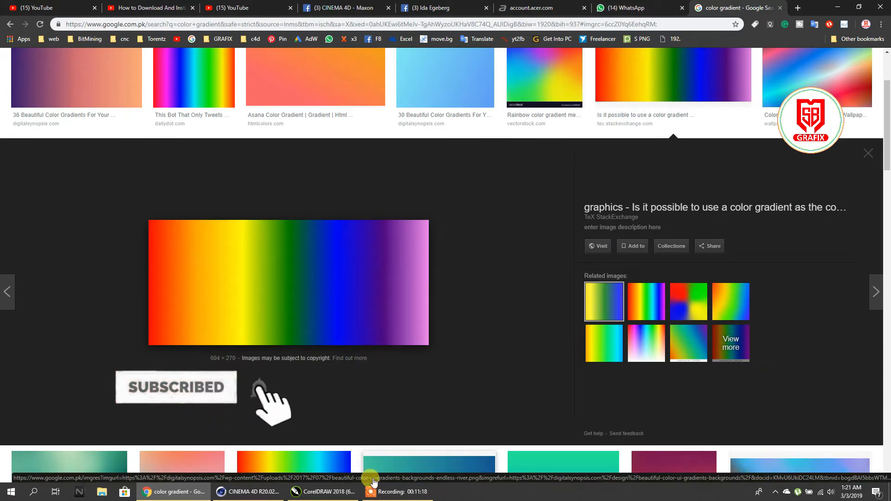
Switch to CorelDRAW, paste the rainbow gradient image and move it below the orange ellipse, centred at X -2.875, Y 5.604 inches
click(322, 491)
right_click(554, 340)
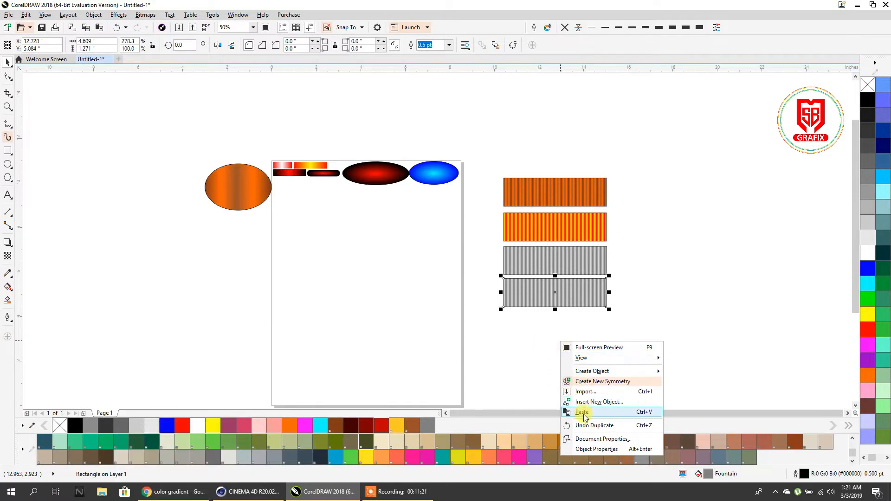
click(598, 410)
drag(371, 271, 212, 271)
scroll(173, 300, up, 2)
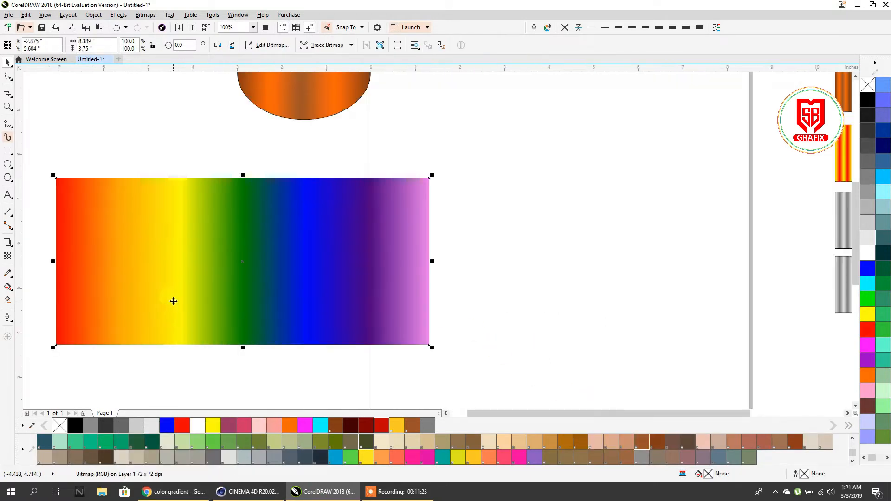
scroll(288, 275, down, 2)
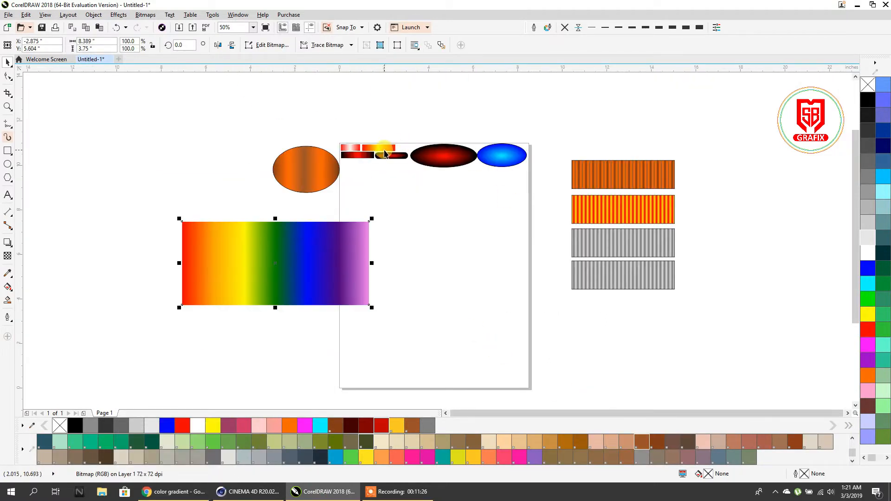
Move the small red and yellow gradient rectangle off the page below the rainbow bitmap and delete it
drag(384, 154, 236, 321)
scroll(223, 322, up, 4)
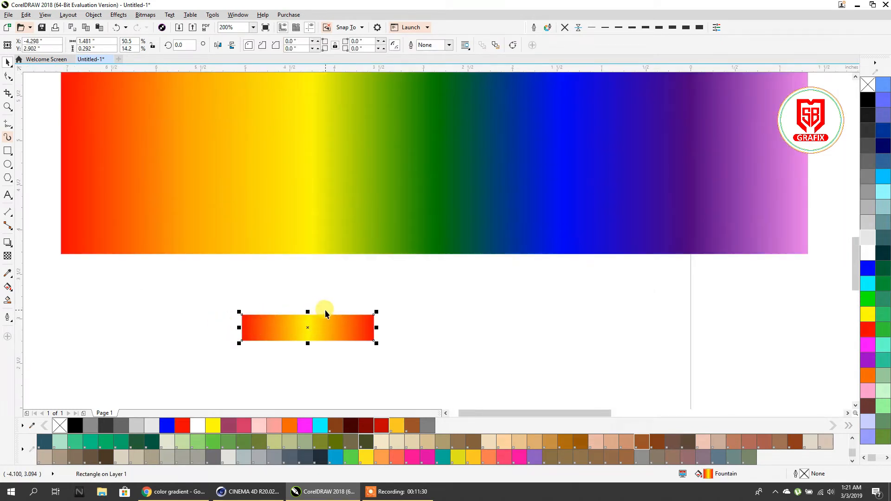
key(Delete)
Draw a thin rectangle about 8.389 by 0.365 inches across the full width of the rainbow bitmap
scroll(278, 257, down, 2)
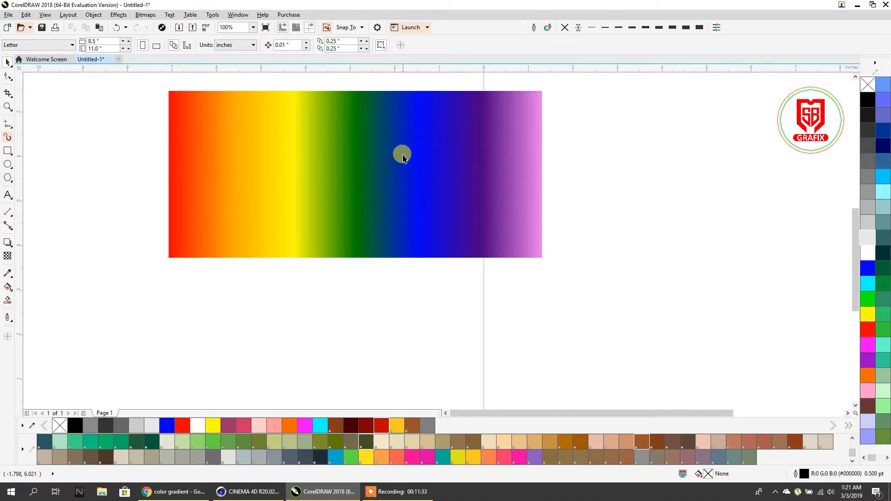
scroll(360, 163, up, 1)
scroll(376, 191, down, 1)
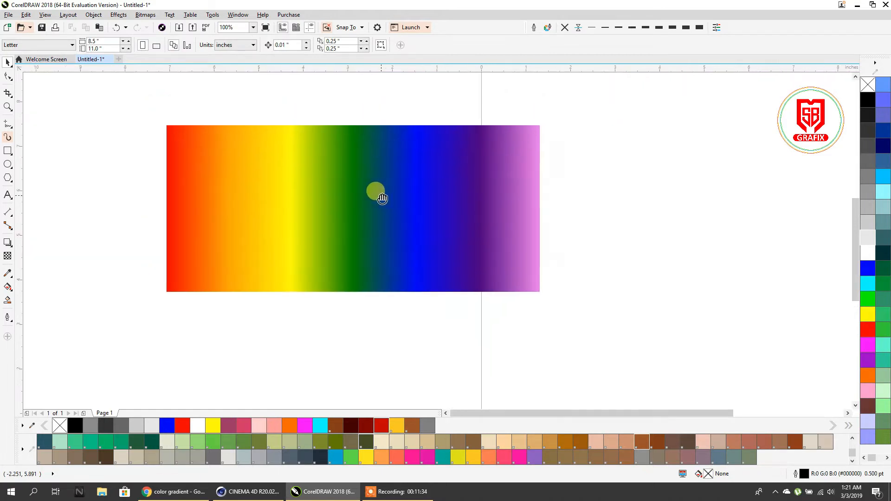
click(6, 151)
drag(166, 213, 539, 228)
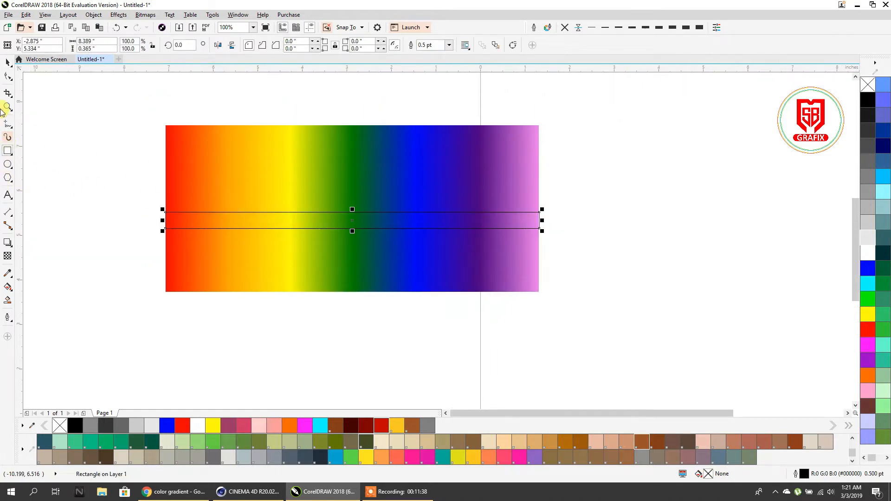
Apply a horizontal black-to-white linear fountain fill along the thin rectangle, from its left end to its right end
click(8, 288)
drag(171, 218, 538, 221)
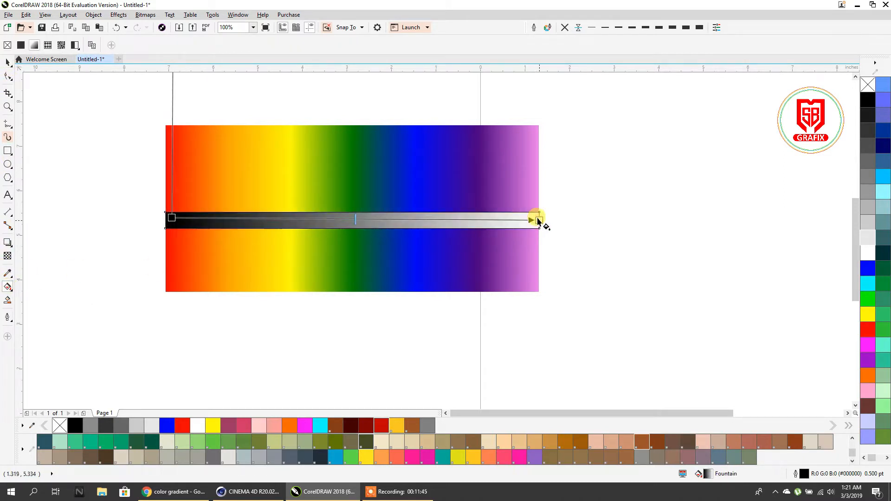
click(538, 220)
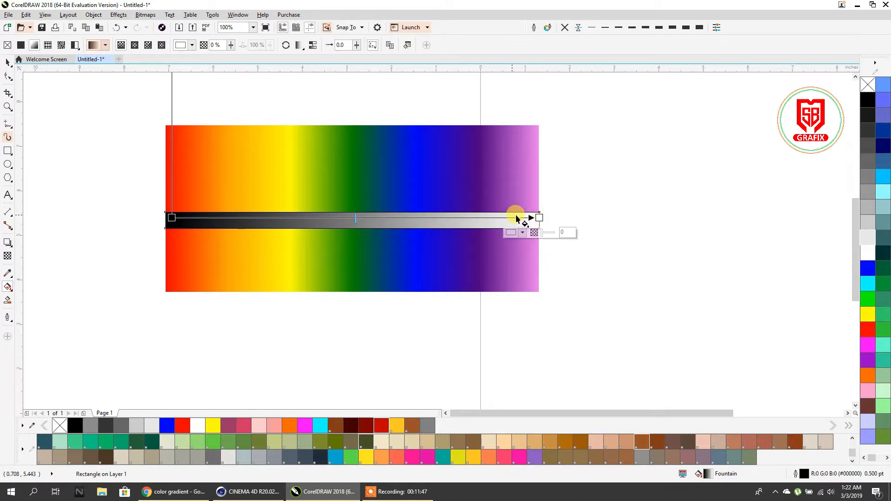
Recolour the fill's white end node with the pink (#E47AE7) sampled from the rainbow bitmap's right edge
scroll(536, 216, up, 2)
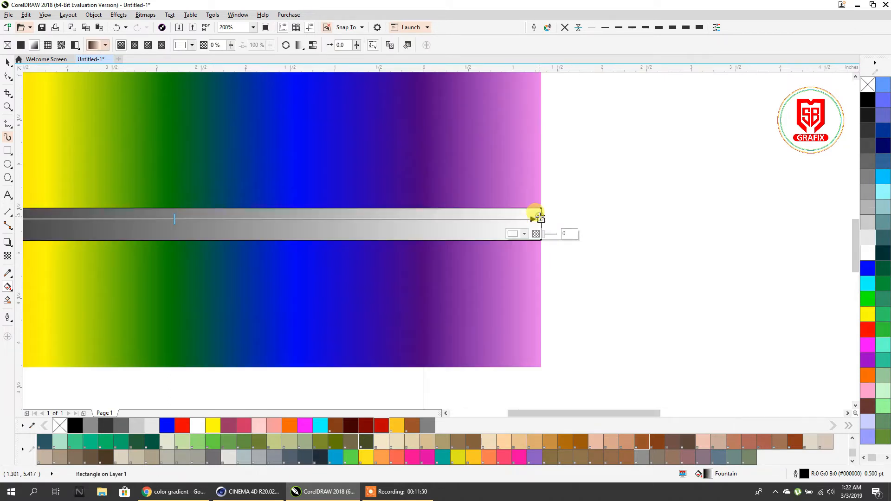
click(525, 234)
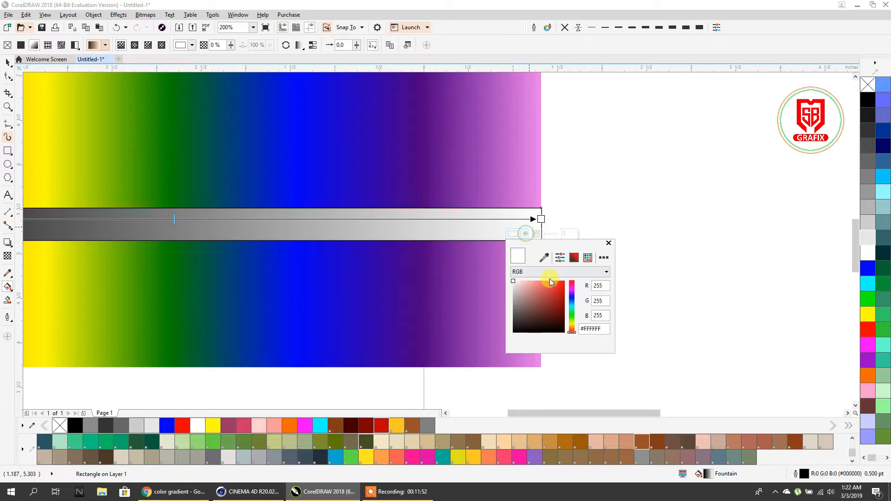
click(544, 258)
click(540, 173)
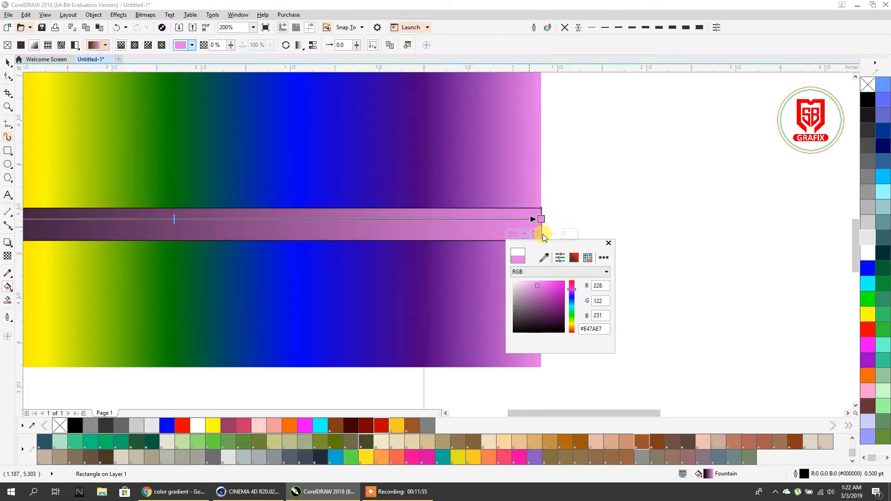
Add a fill node at 67% under the bitmap's blue band and colour it with the sampled blue (#0100FB)
click(324, 220)
double_click(325, 219)
drag(325, 219, 298, 218)
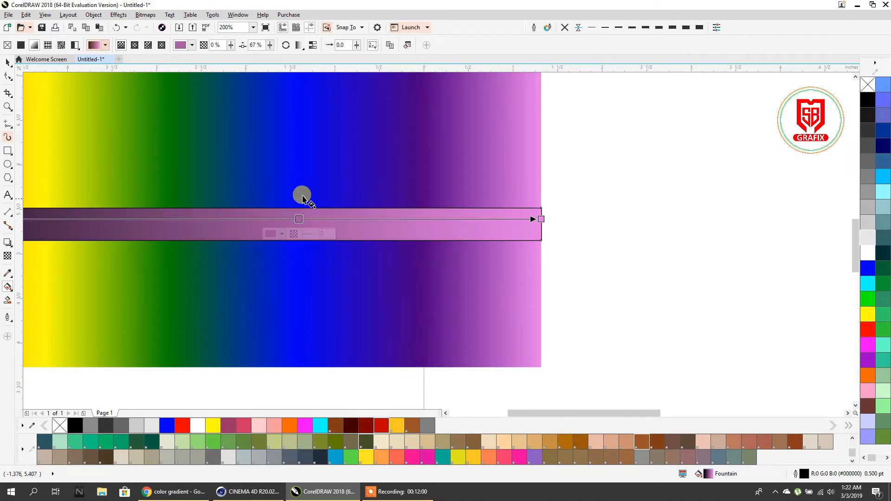
click(282, 233)
click(302, 257)
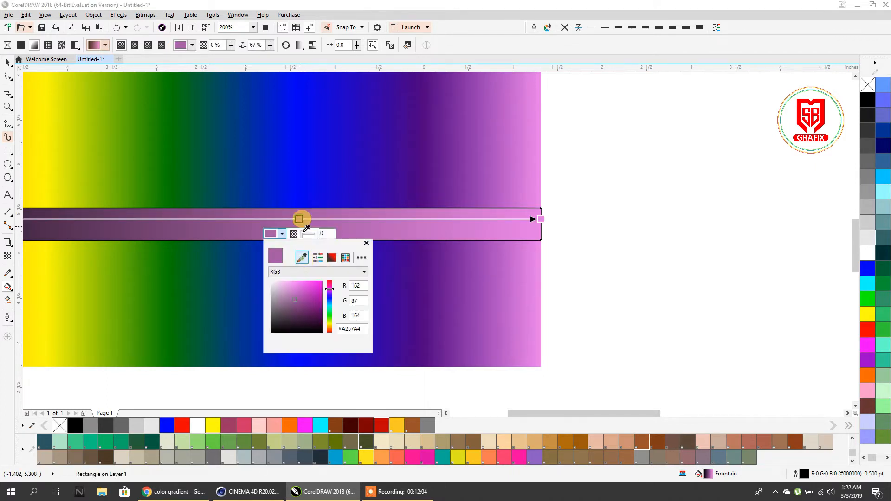
click(299, 173)
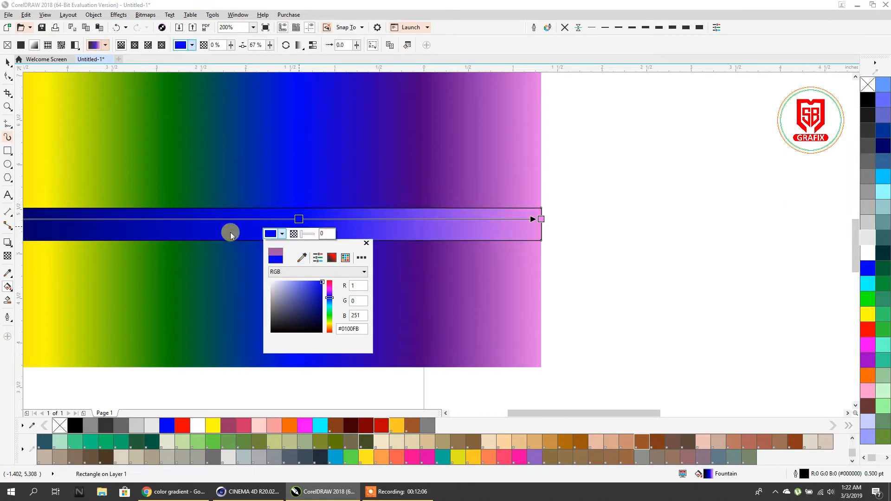
click(367, 243)
Add a fill node at 50% at the bitmap's green band and colour it with dark green sampled from the bitmap
scroll(515, 256, down, 1)
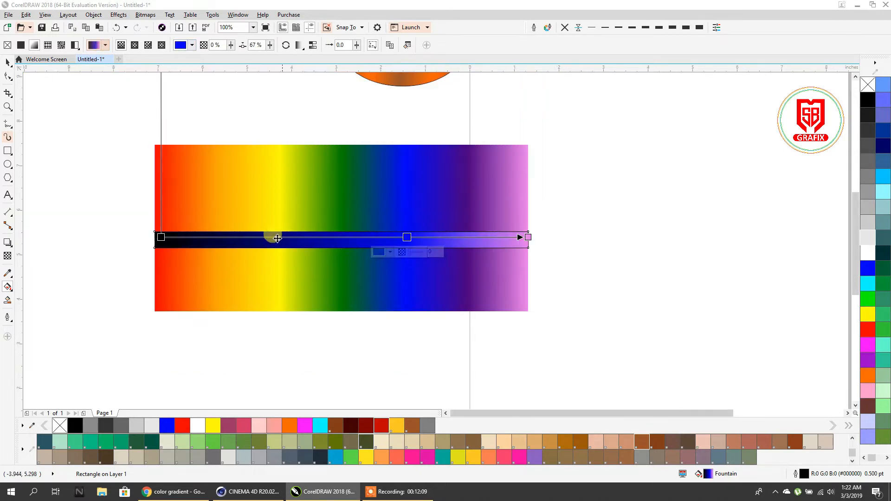
scroll(331, 240, up, 1)
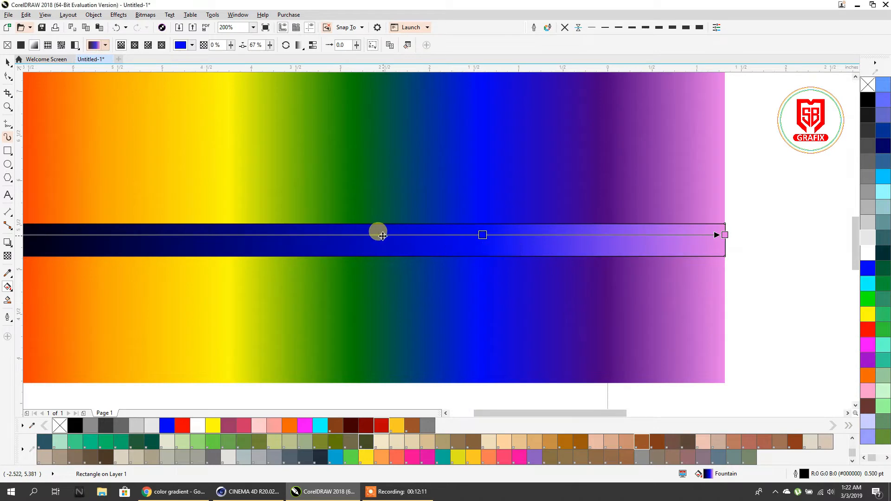
double_click(380, 235)
drag(380, 235, 358, 235)
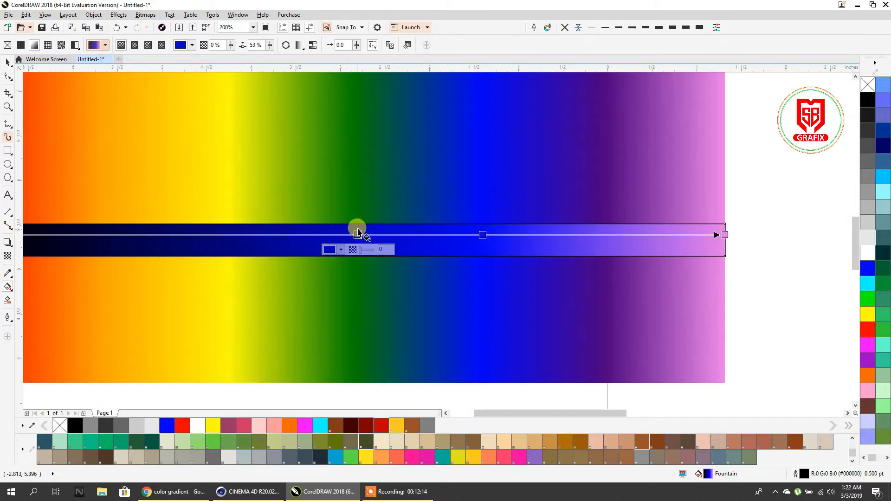
click(341, 250)
click(361, 273)
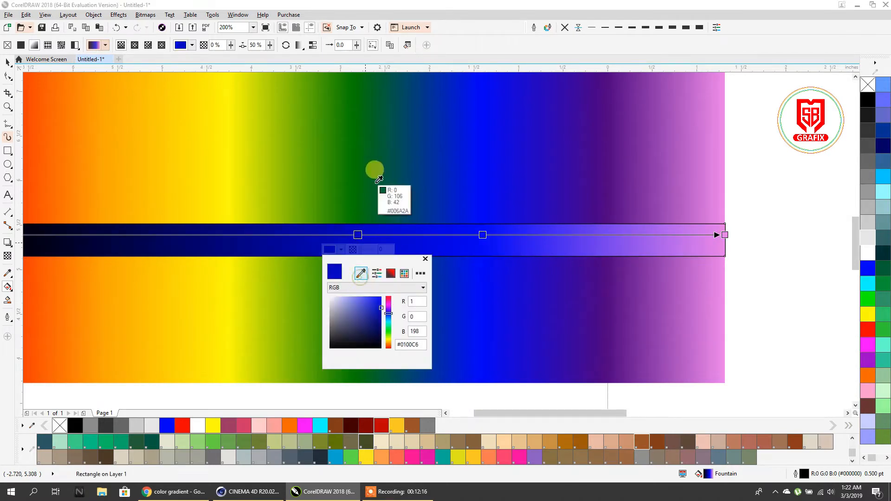
click(376, 170)
click(425, 259)
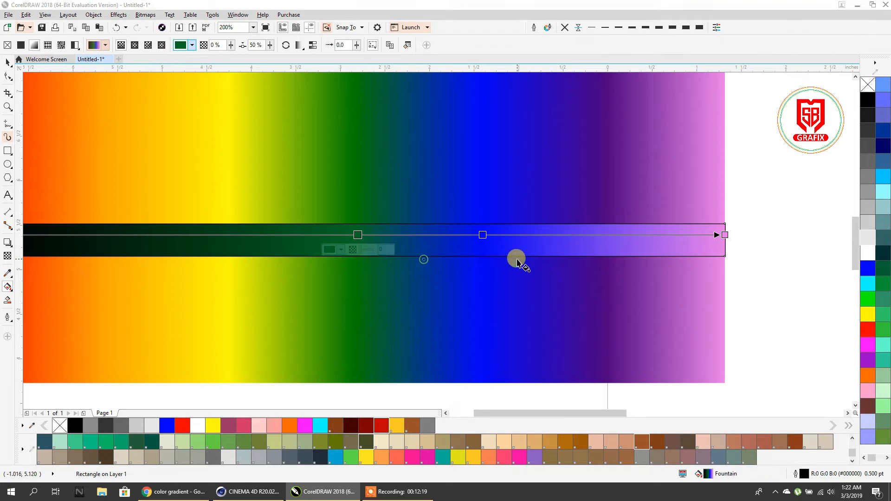
Add a fill node at 32% at the bitmap's yellow band and colour it with the sampled yellow (#FFFD00)
scroll(517, 259, down, 2)
scroll(392, 259, up, 2)
double_click(373, 240)
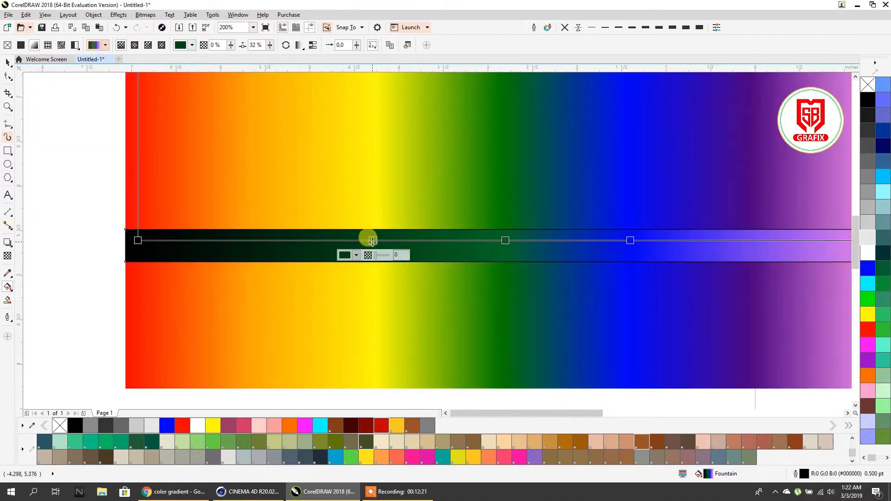
click(356, 255)
click(377, 278)
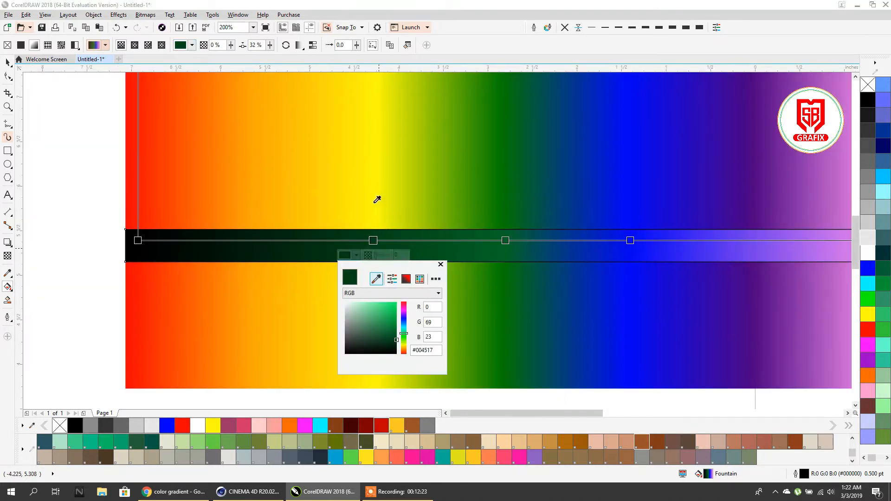
click(375, 203)
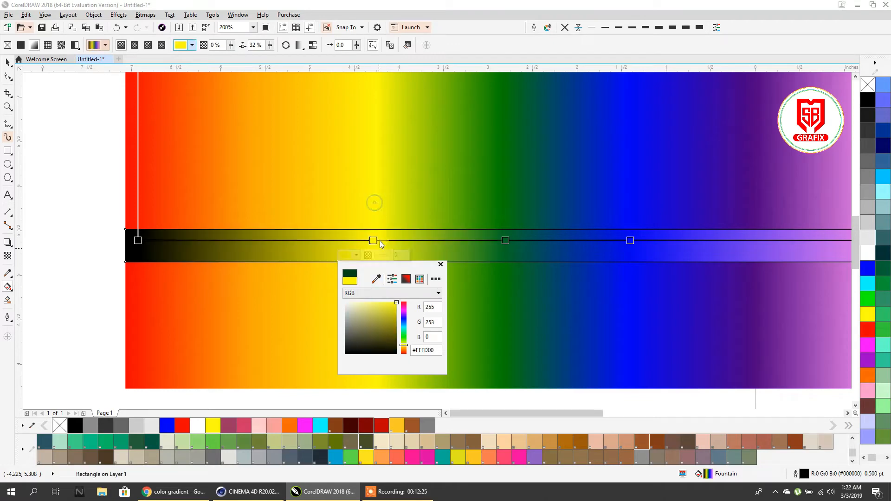
Recolour the fill's black start node with the red (#FF0100) sampled from the rainbow bitmap's left edge
click(137, 240)
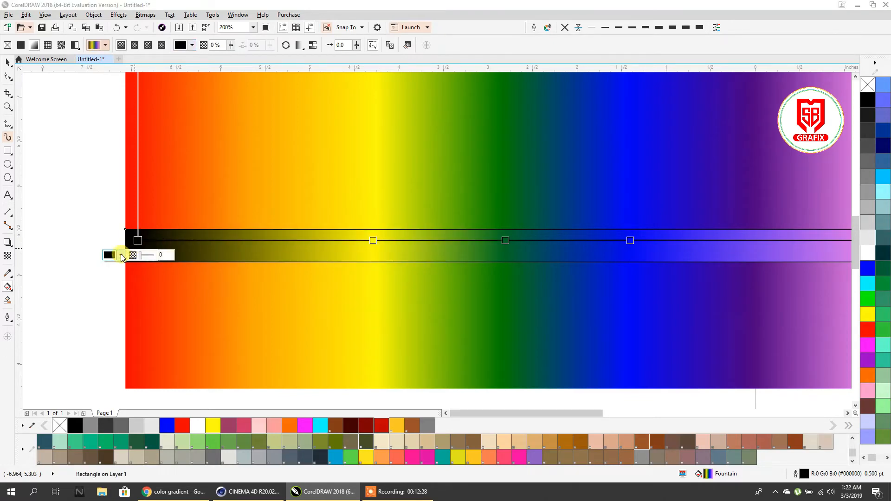
click(121, 254)
click(141, 278)
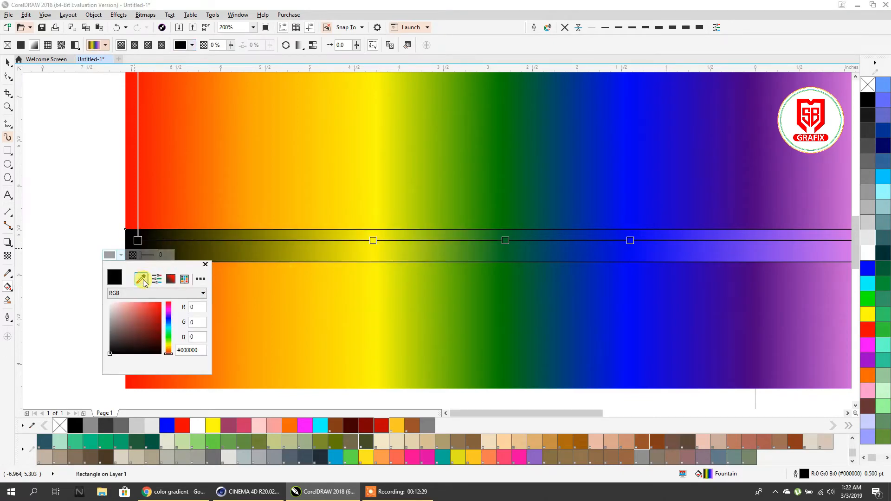
click(130, 193)
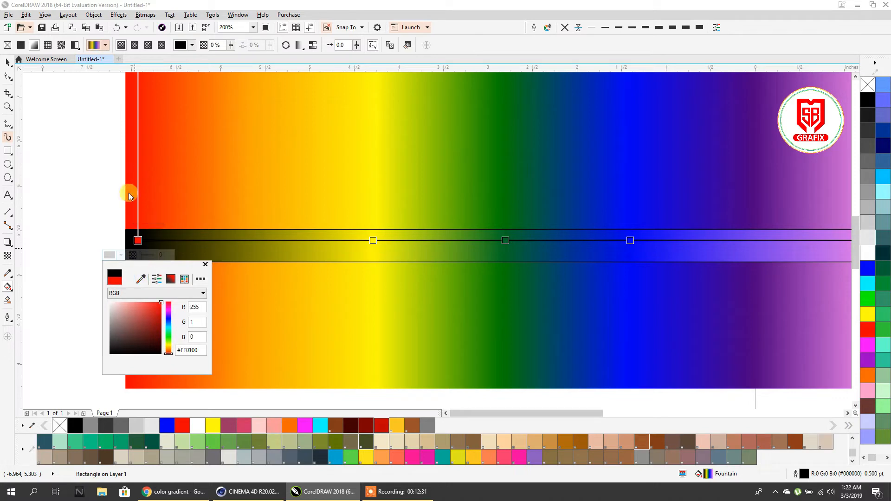
click(208, 266)
Remove the outline from the thin gradient rectangle
scroll(338, 211, down, 3)
scroll(424, 215, up, 2)
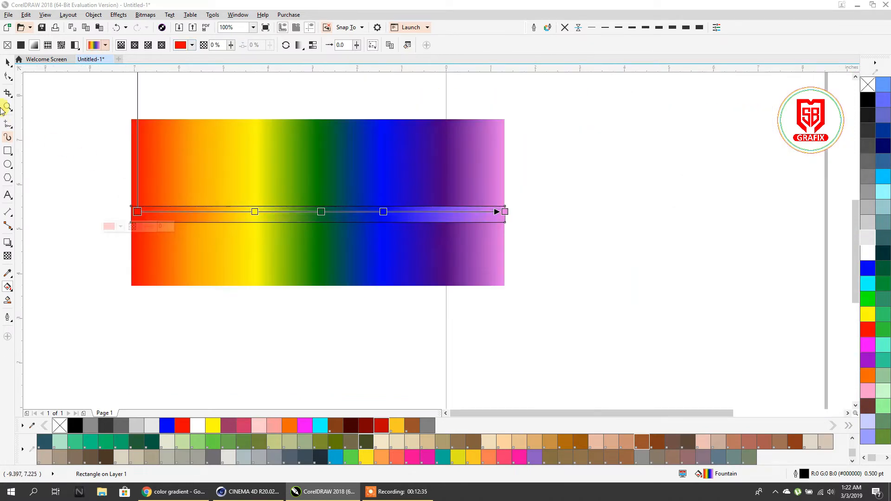
click(8, 66)
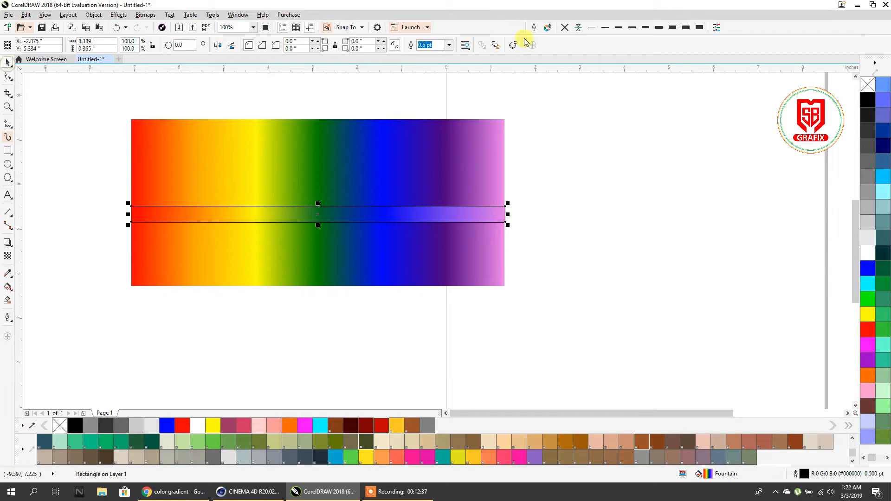
click(564, 27)
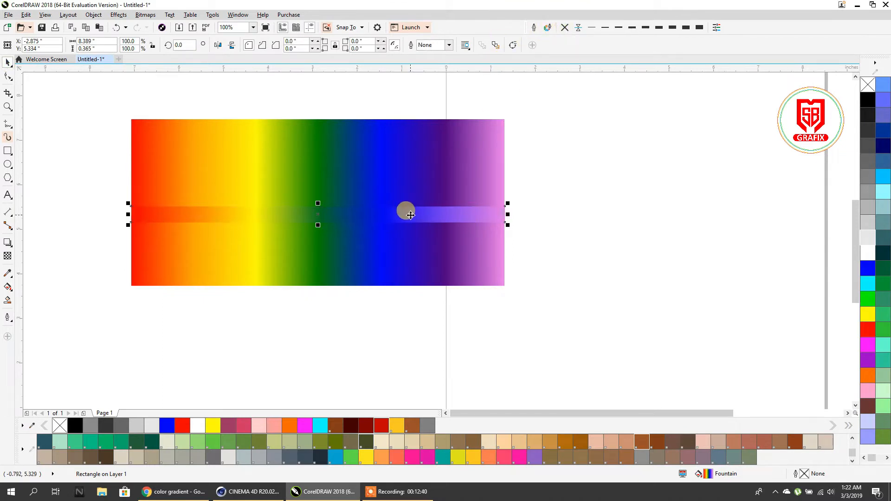
Move the gradient strip off the bitmap, stretch it to 3.719" high and place it to the left of the bitmap
drag(473, 207, 473, 295)
key(F3)
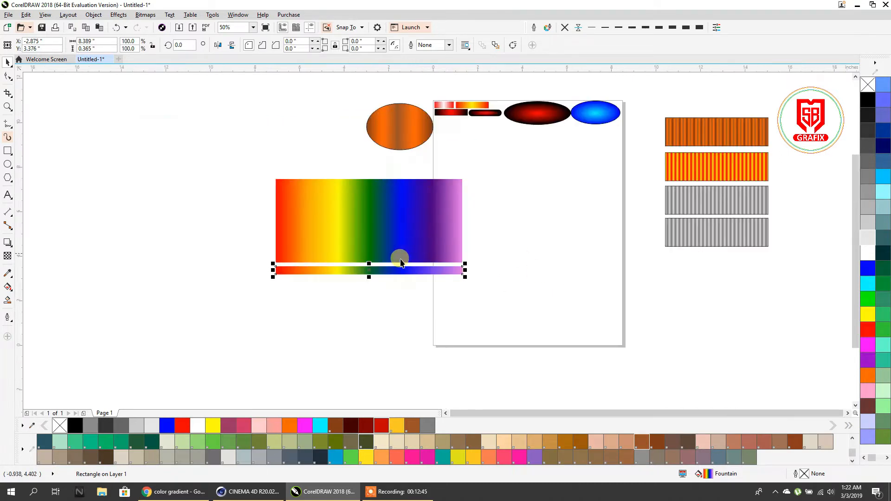
drag(369, 277, 179, 252)
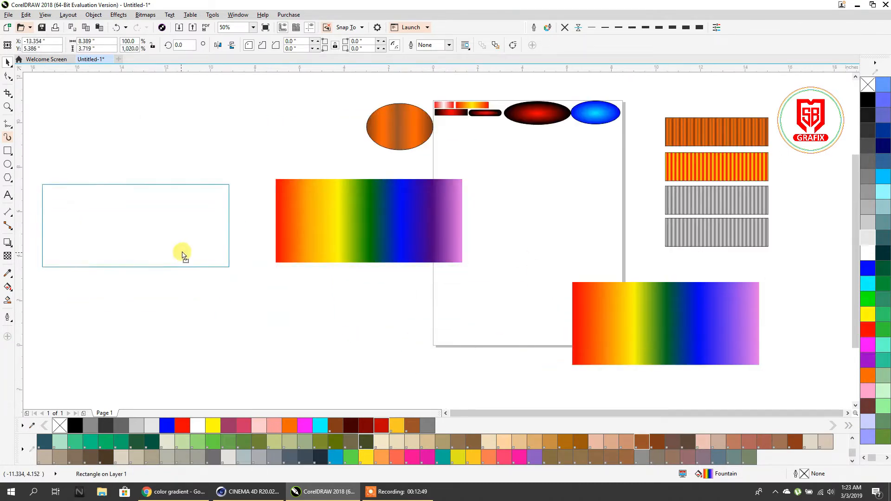
click(310, 247)
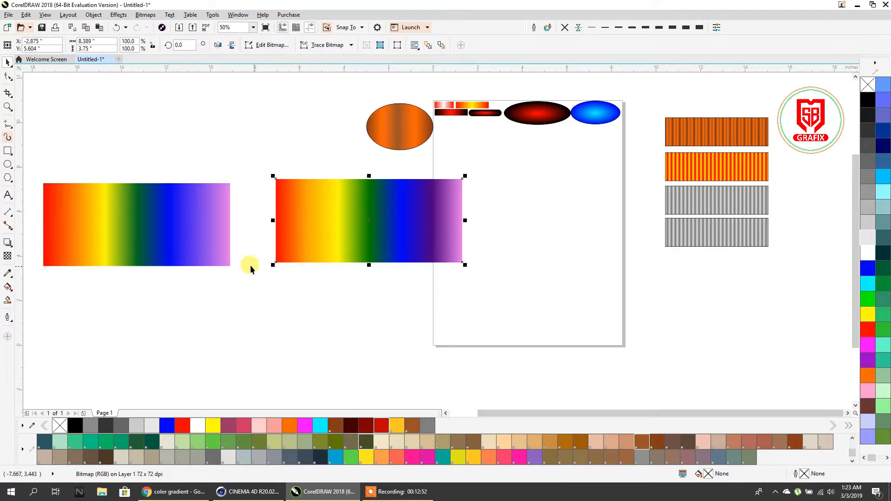
Add a fill node at 80% between the rectangle's blue and pink nodes and colour it with the bitmap's sampled purple (#4E0284)
click(202, 256)
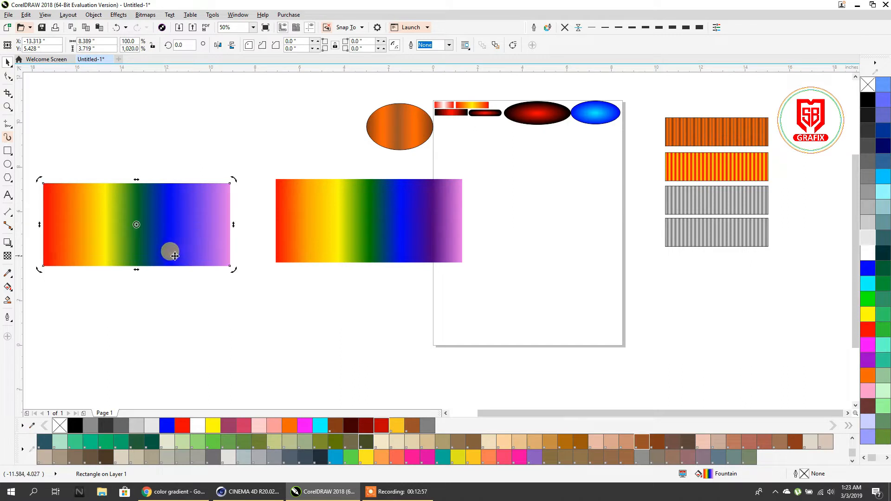
click(8, 288)
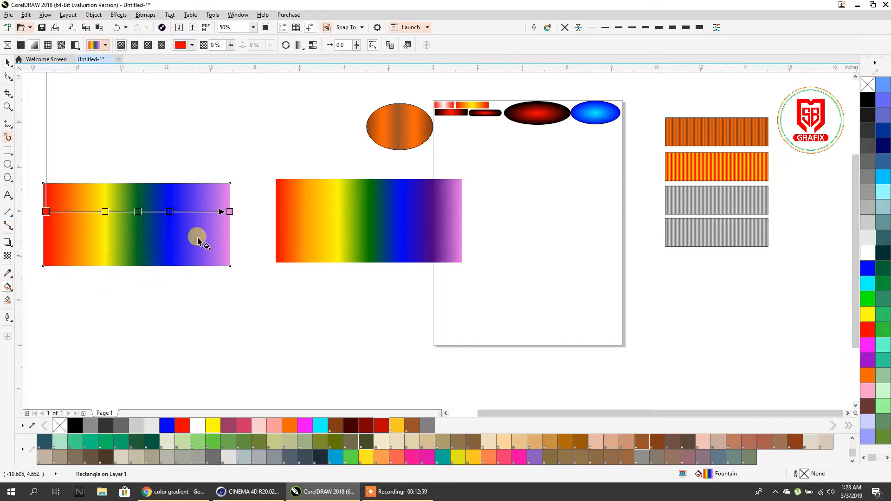
click(192, 211)
click(193, 212)
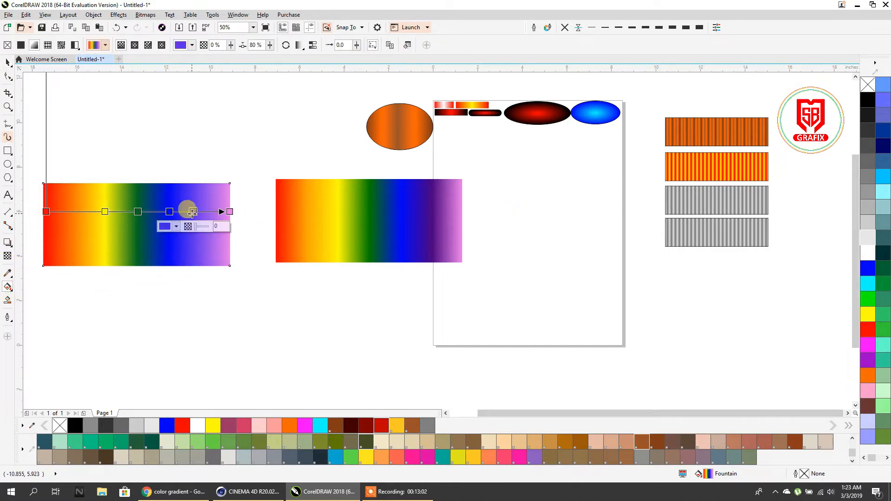
click(176, 226)
click(196, 250)
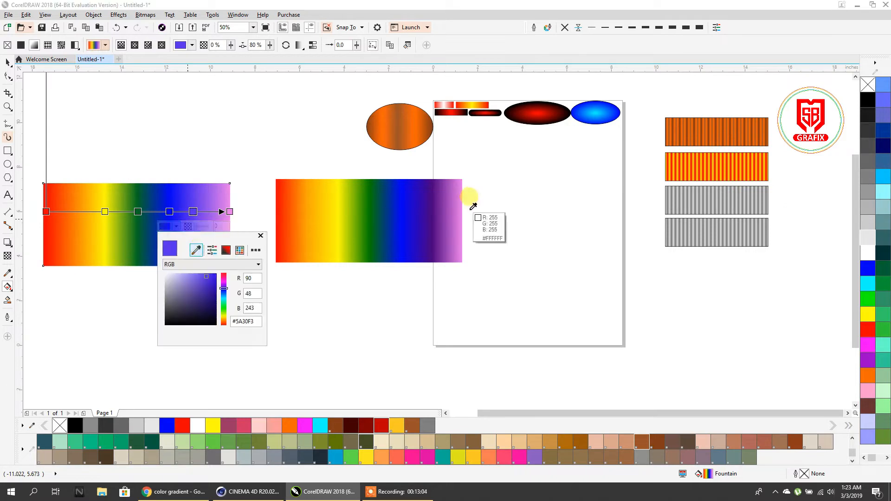
click(433, 212)
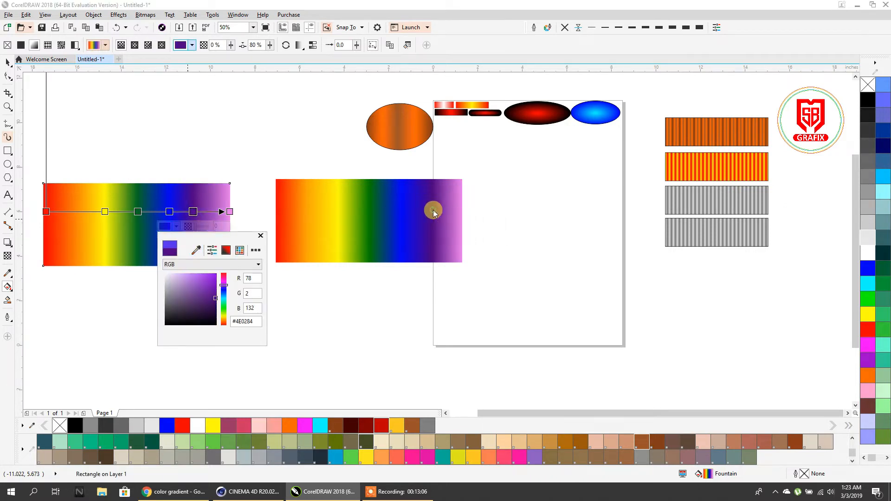
click(259, 236)
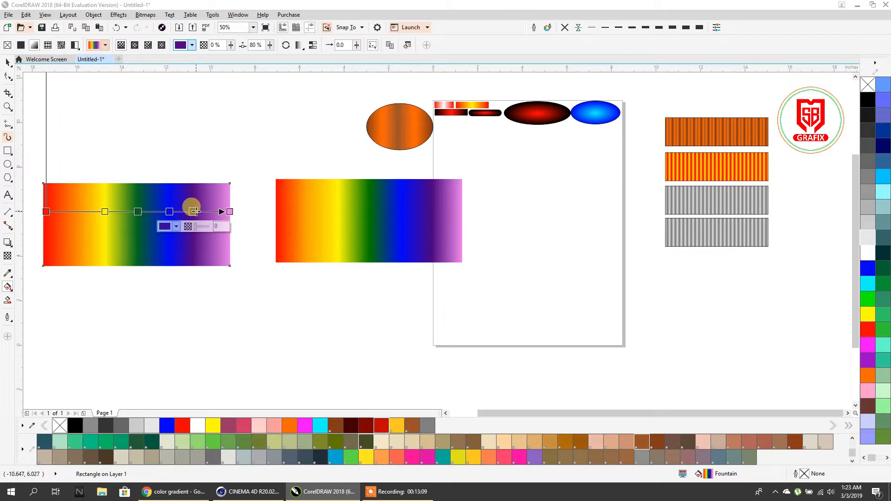
Shift the purple fill node to 82% and deselect the rectangle
drag(194, 211, 197, 211)
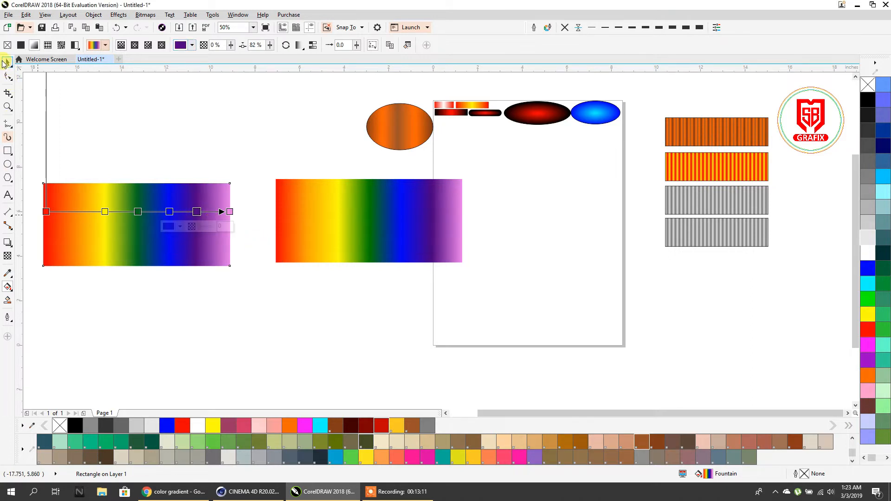
click(5, 62)
click(143, 116)
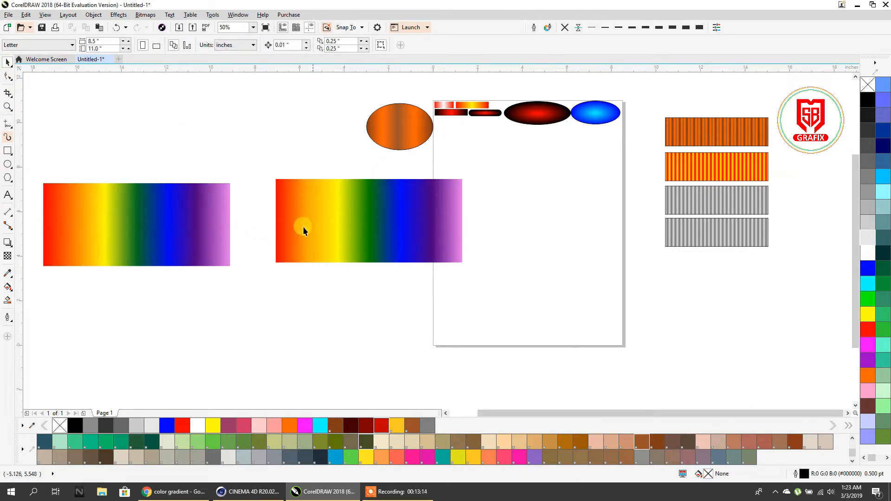
Set the fountain fill of the vector rainbow rectangle to Repeat with the Interactive Fill tool
click(146, 234)
click(308, 295)
click(216, 230)
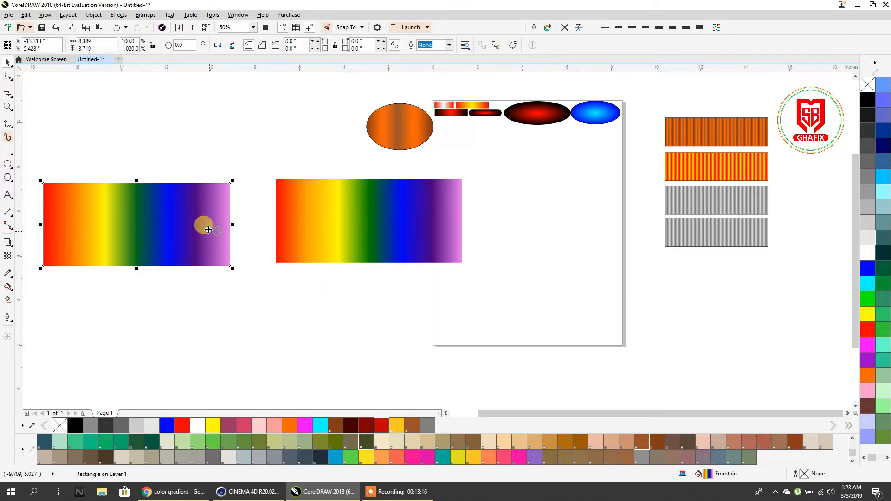
click(7, 288)
click(299, 44)
click(300, 79)
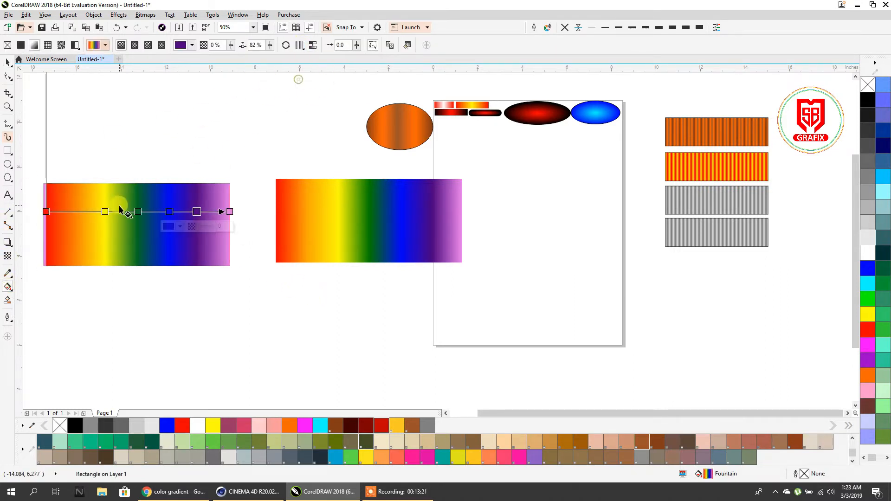
Try several short horizontal gradient spans inside the rainbow rectangle so its colour sequence repeats as stripes
drag(123, 191, 142, 191)
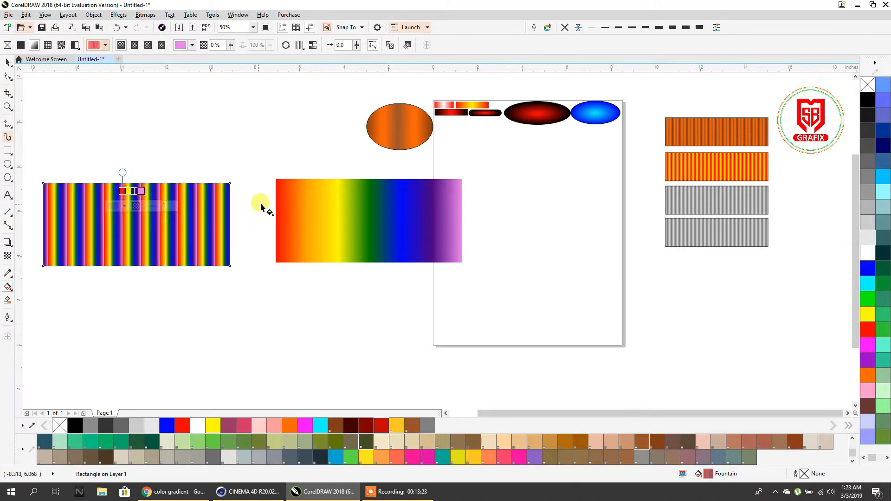
scroll(163, 169, up, 3)
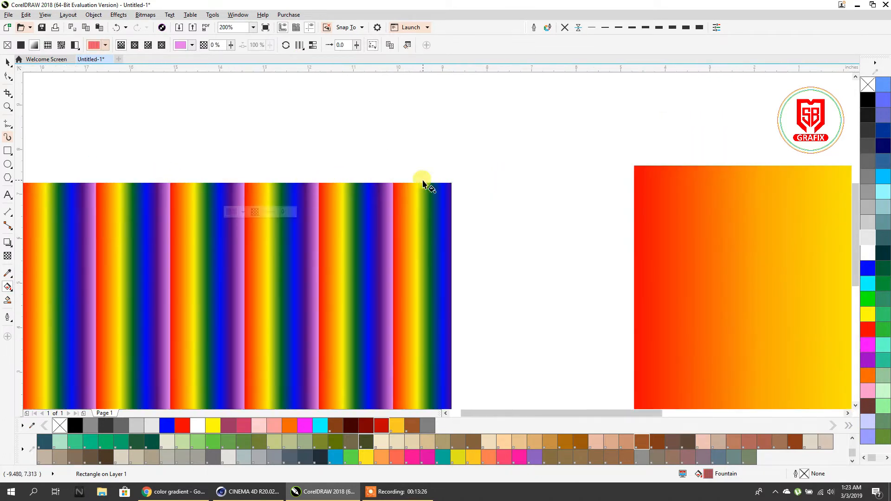
scroll(396, 168, down, 3)
scroll(350, 224, up, 1)
drag(316, 241, 371, 241)
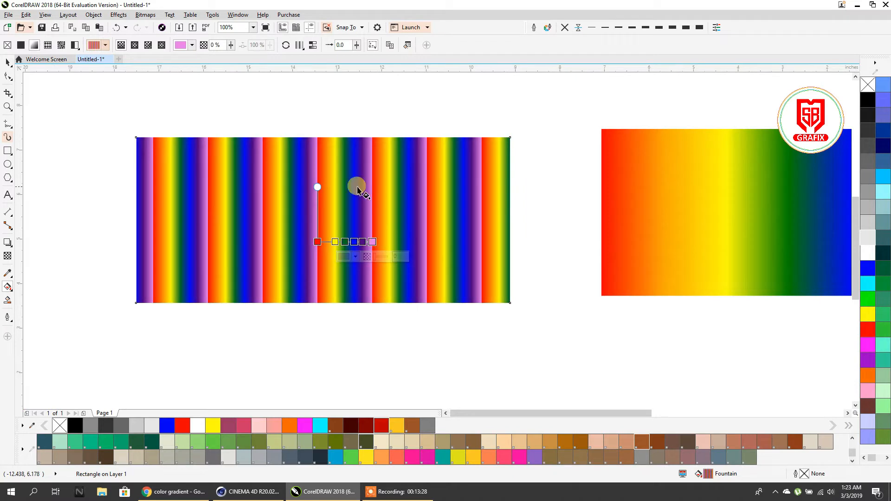
drag(361, 186, 433, 189)
Stretch the rainbow rectangle's gradient horizontally from its left edge to its right edge so it spans the full width
click(132, 155)
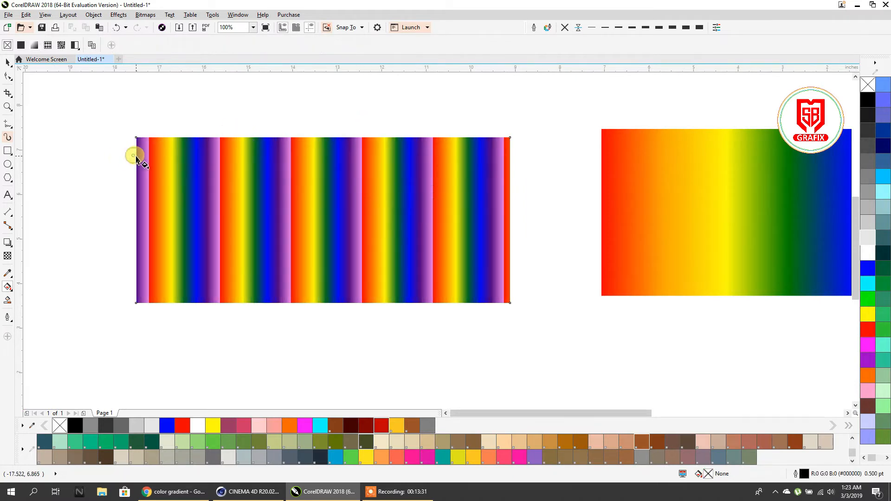
click(231, 163)
click(140, 164)
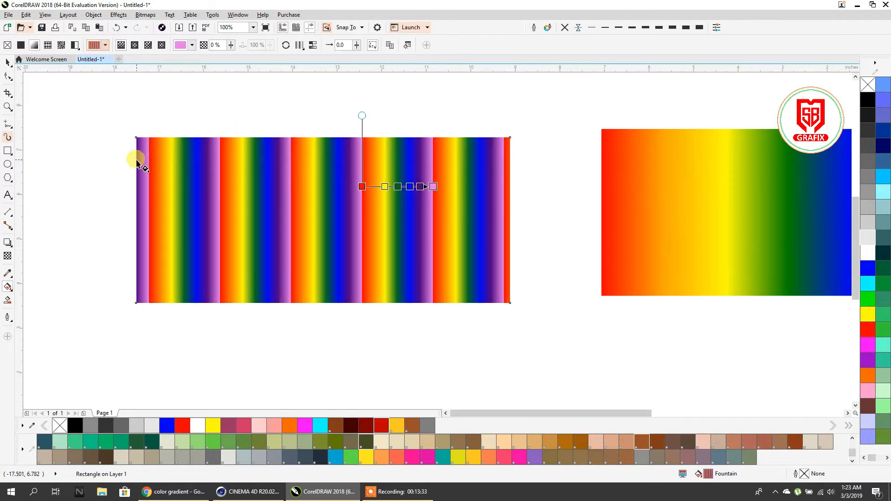
drag(136, 160, 510, 160)
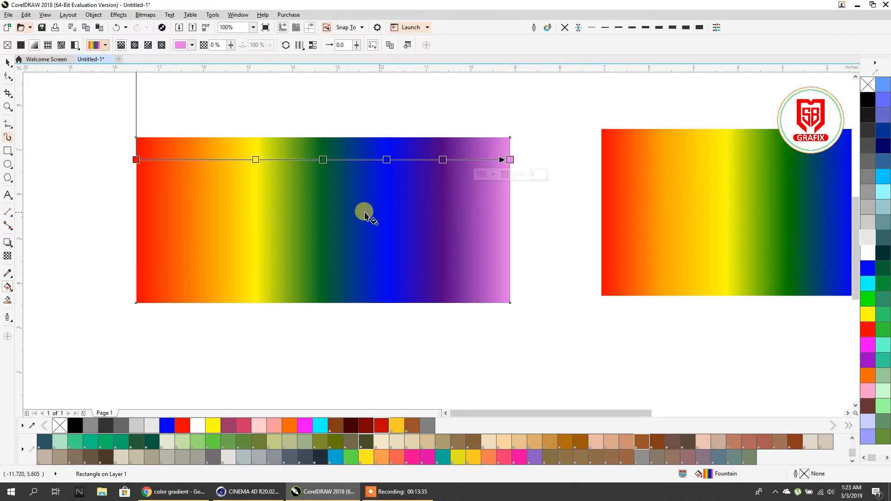
Delete the reference rainbow bitmap beside the vector rainbow rectangle
scroll(365, 214, down, 4)
scroll(348, 221, up, 2)
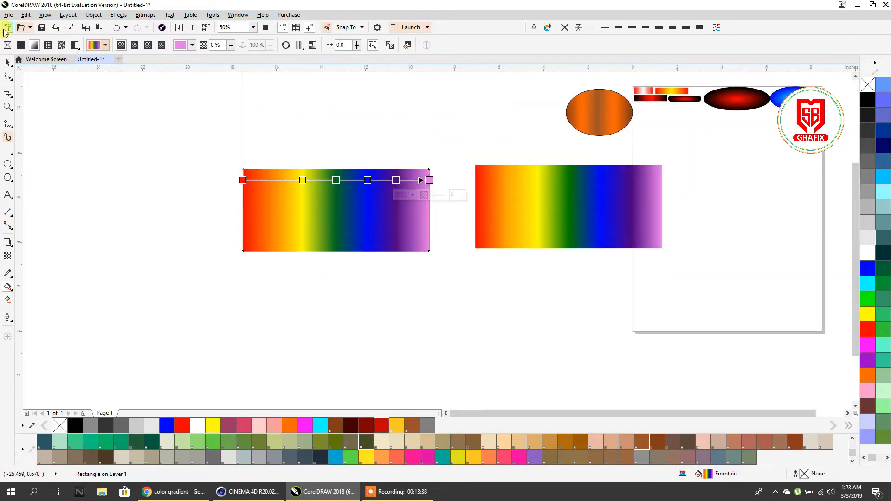
click(6, 63)
click(329, 309)
click(524, 234)
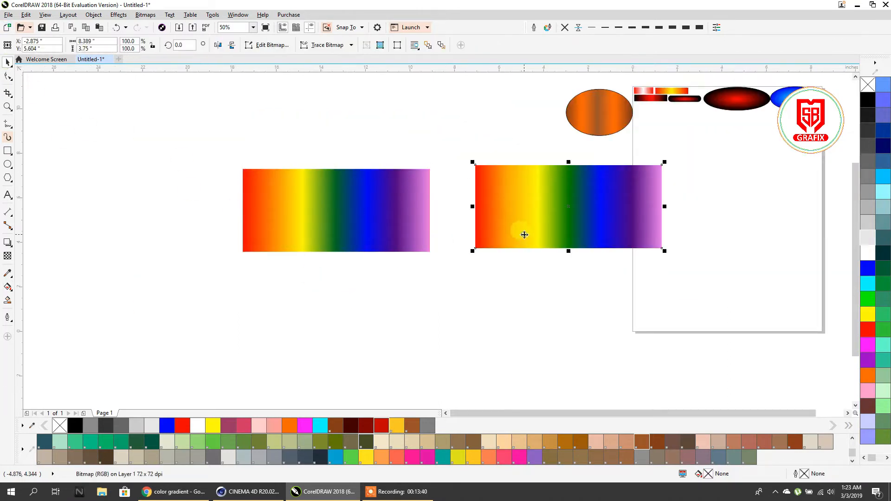
key(Delete)
Place a copy of the rainbow rectangle below and to the right of the original and fill it with solid blue
click(380, 203)
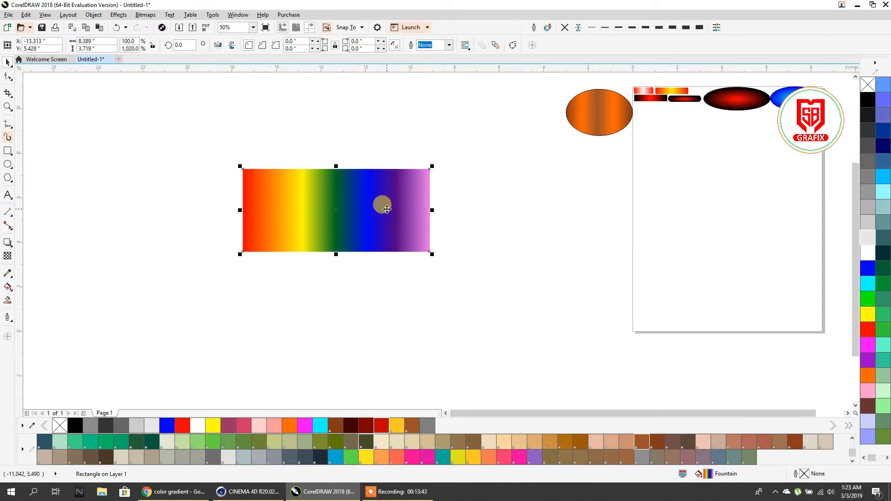
drag(376, 225, 518, 314)
click(868, 267)
Apply a horizontal fountain fill across the full width of the blue rectangle and colour both its end nodes red
scroll(553, 330, up, 2)
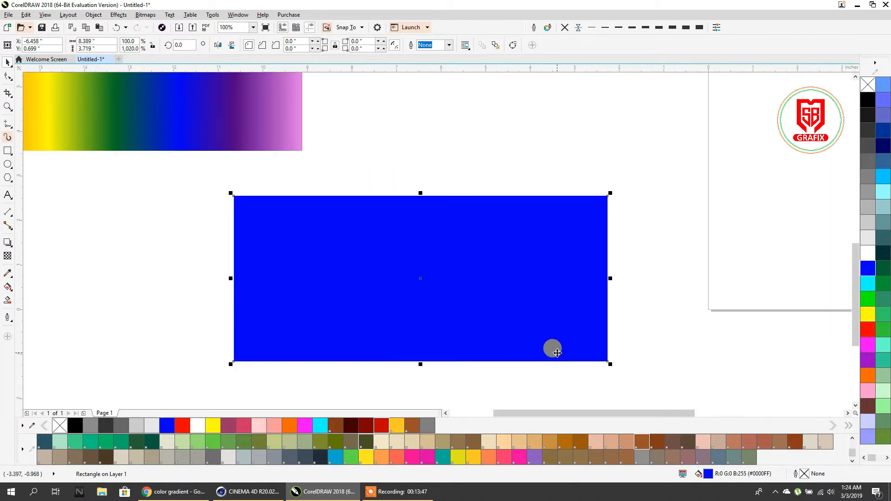
click(8, 287)
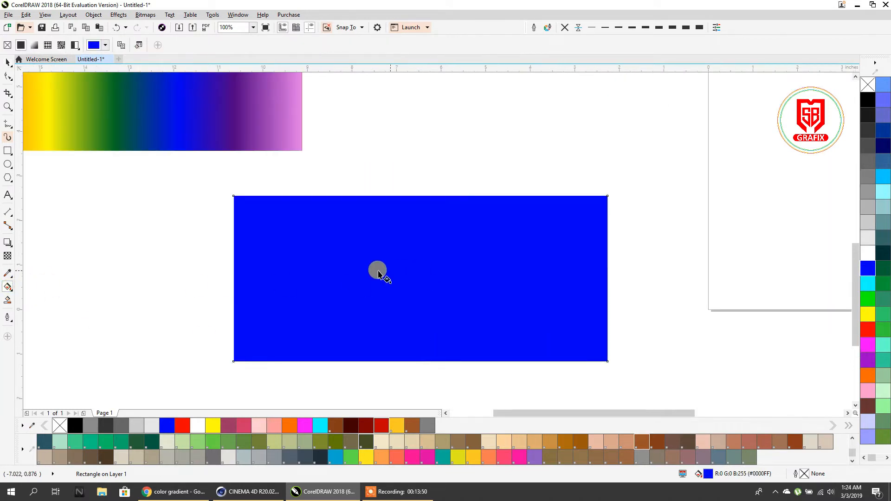
drag(233, 264, 605, 277)
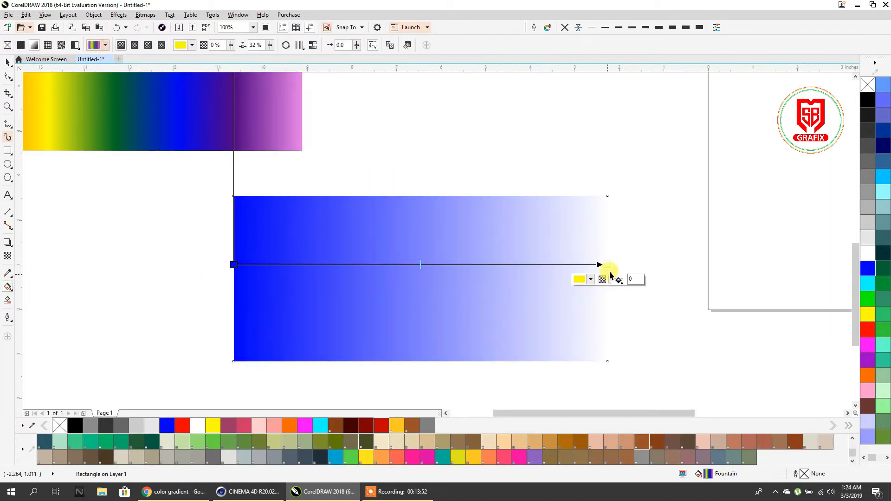
click(868, 329)
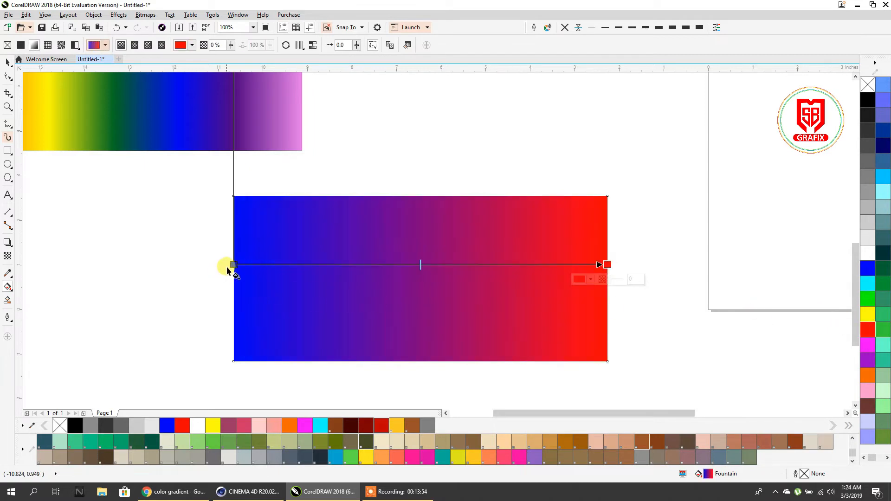
click(233, 264)
click(866, 330)
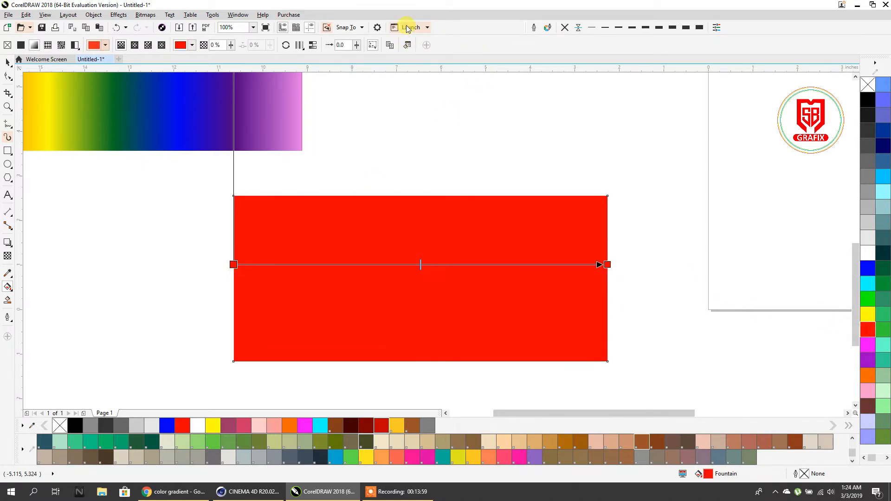
Edit the red rectangle's fountain fill to use the Clockwise Color Blend
click(407, 45)
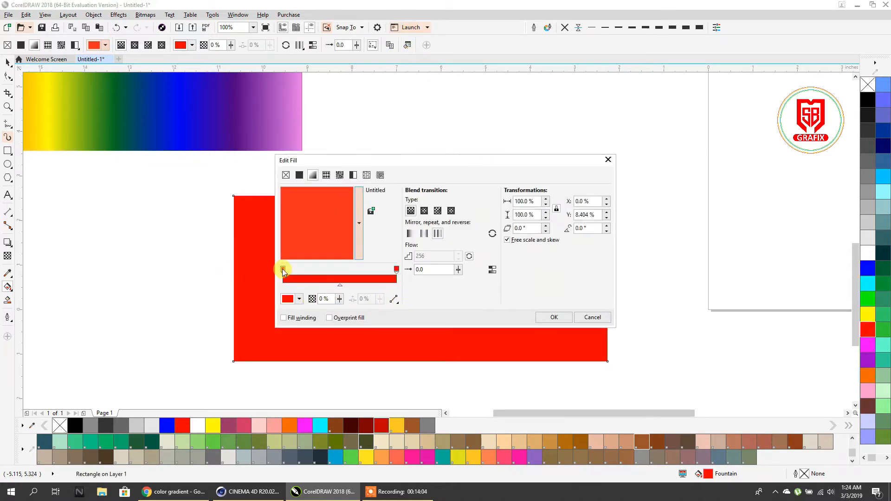
click(394, 299)
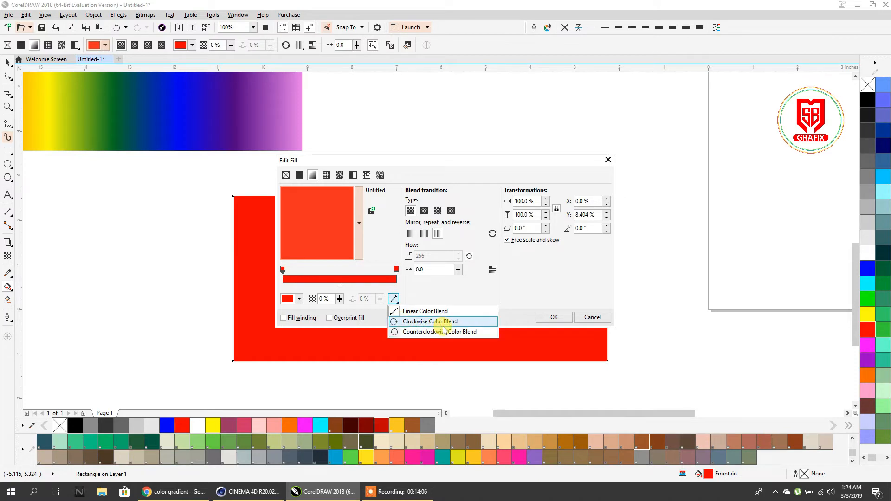
click(397, 322)
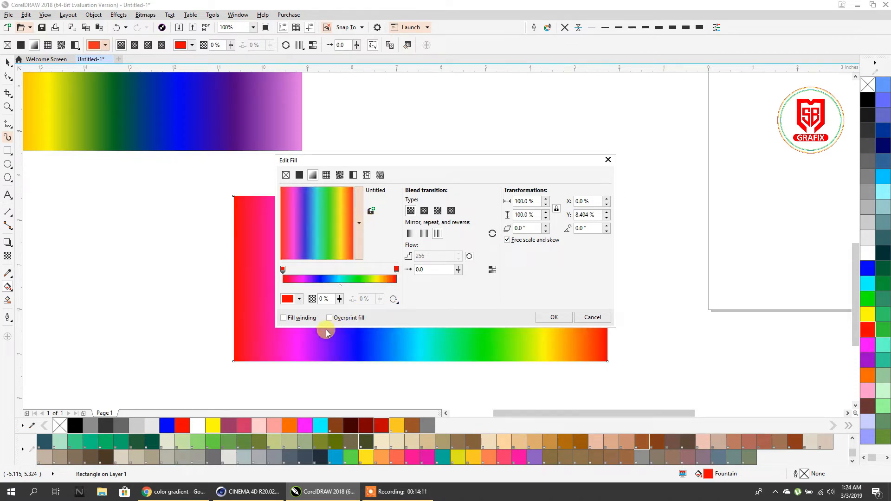
click(554, 318)
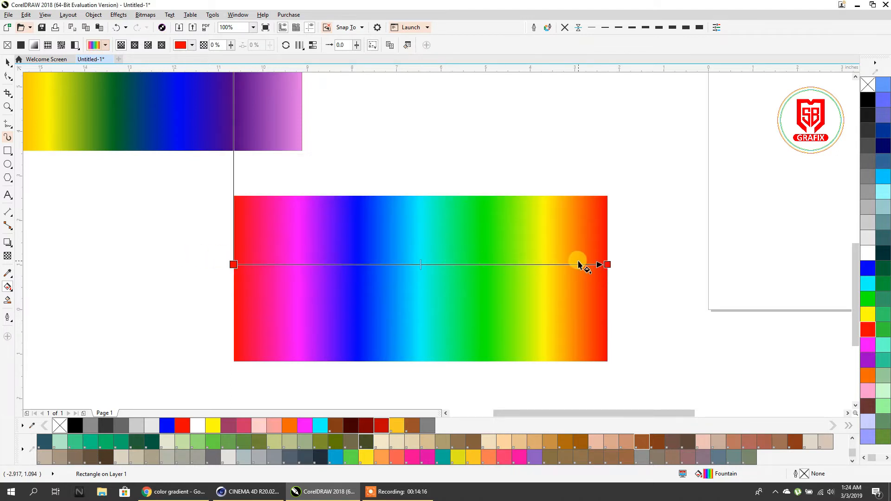
Examine the colour transitions across the clockwise-blended rectangle at close range
scroll(579, 265, up, 3)
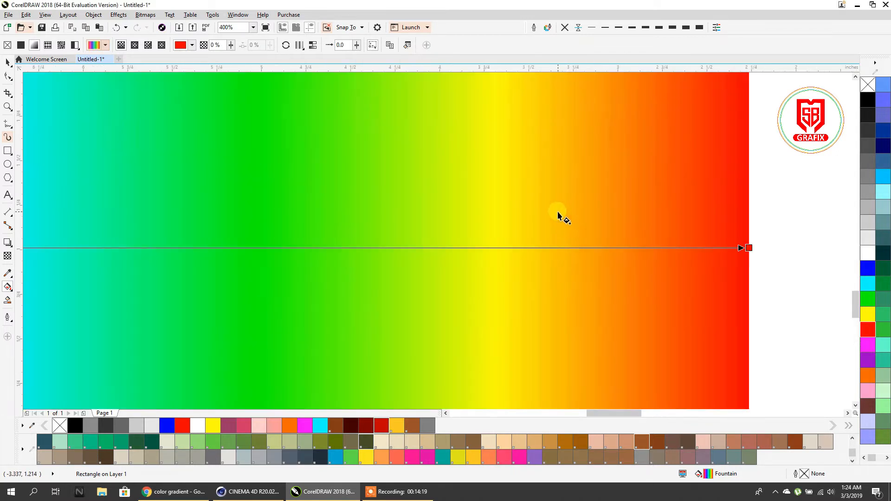
scroll(558, 212, up, 3)
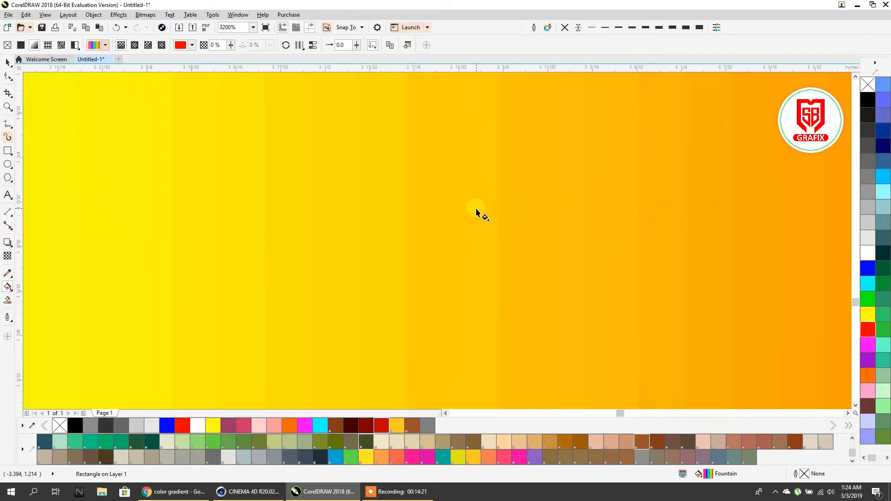
scroll(477, 213, down, 1)
scroll(557, 228, down, 3)
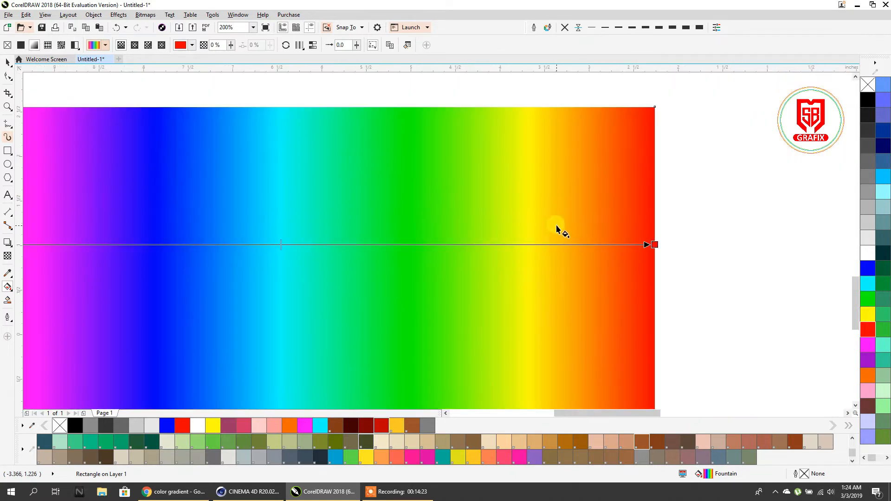
scroll(507, 199, down, 1)
scroll(384, 215, up, 2)
scroll(572, 235, up, 2)
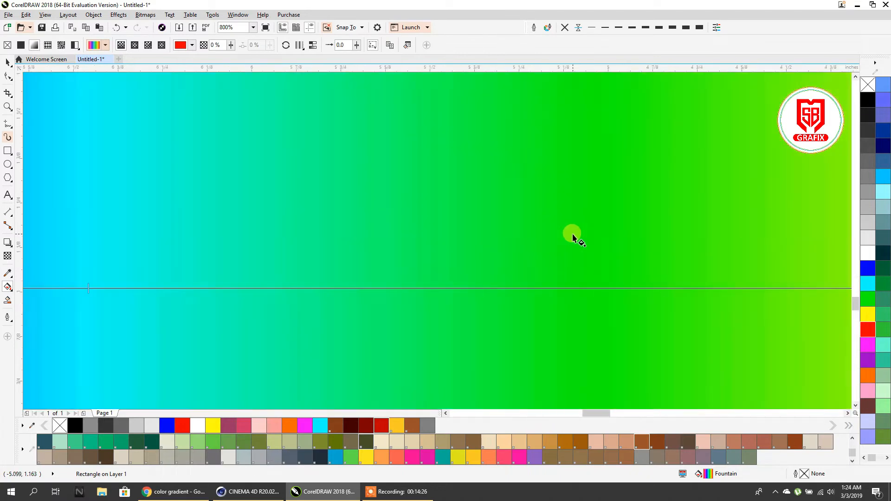
scroll(572, 233, down, 2)
scroll(325, 219, up, 2)
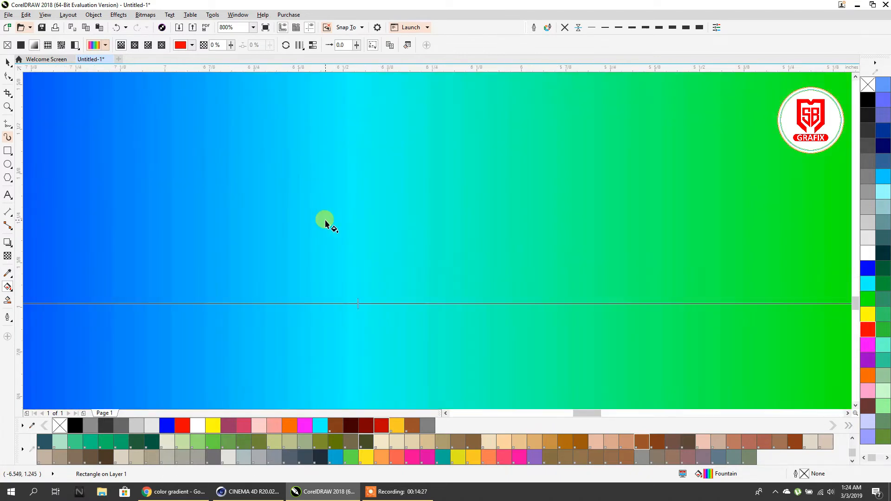
Apply Smooth colour transitions to the fountain fills of the clockwise-blended rectangle and the original rainbow rectangle
click(312, 46)
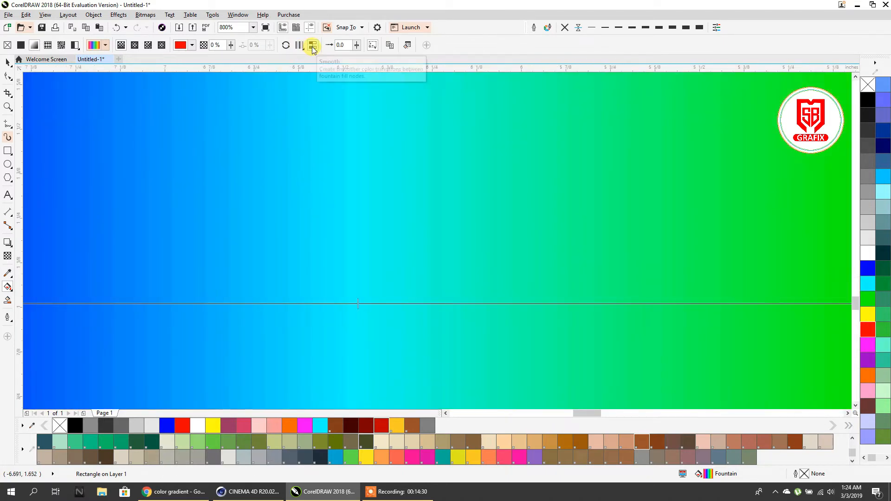
scroll(369, 245, down, 4)
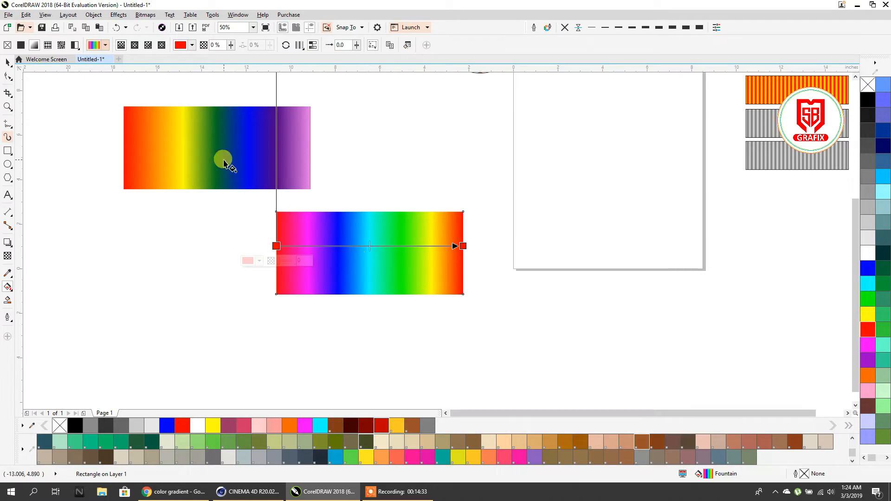
click(213, 139)
scroll(204, 140, up, 1)
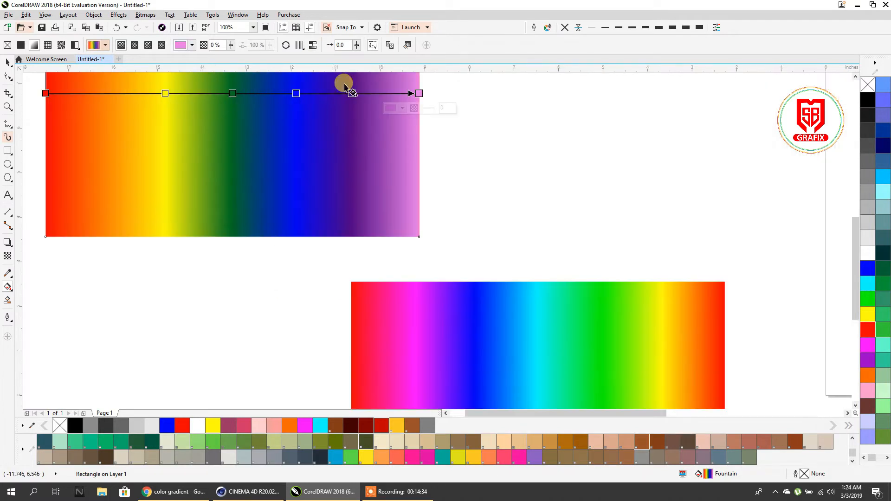
click(313, 47)
scroll(144, 149, up, 1)
scroll(175, 144, down, 1)
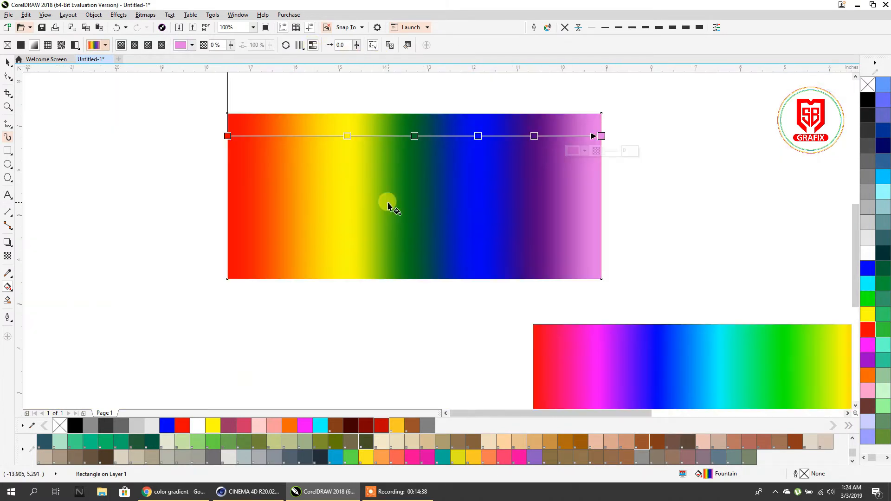
Switch Smooth off and back on for the original rainbow rectangle's fill to compare the colour transitions
click(313, 45)
click(313, 45)
click(314, 45)
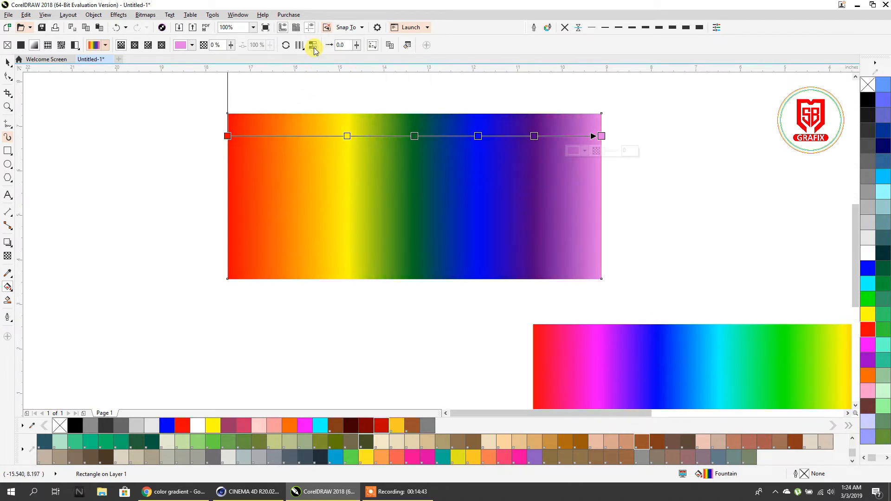
click(314, 45)
Inspect the fountain fill nodes of the orange and brown ellipse and look over the finished gradient samples
scroll(513, 151, down, 3)
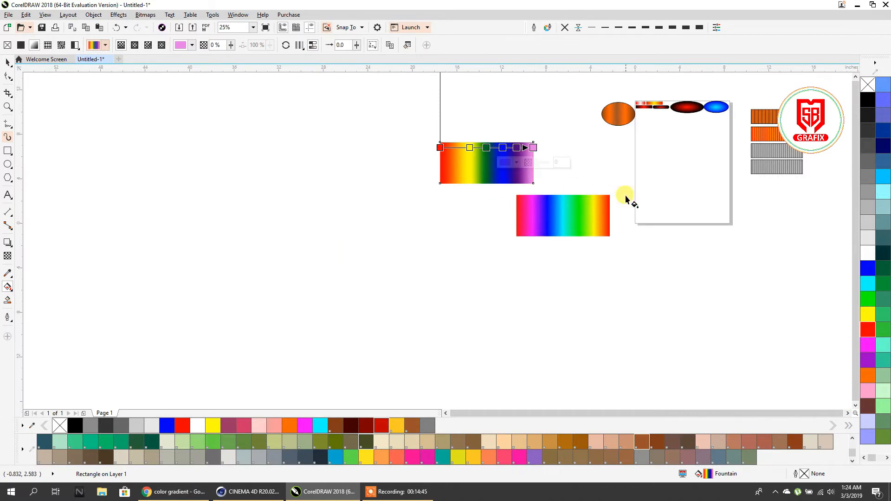
scroll(625, 197, up, 2)
scroll(581, 216, down, 3)
scroll(583, 185, up, 6)
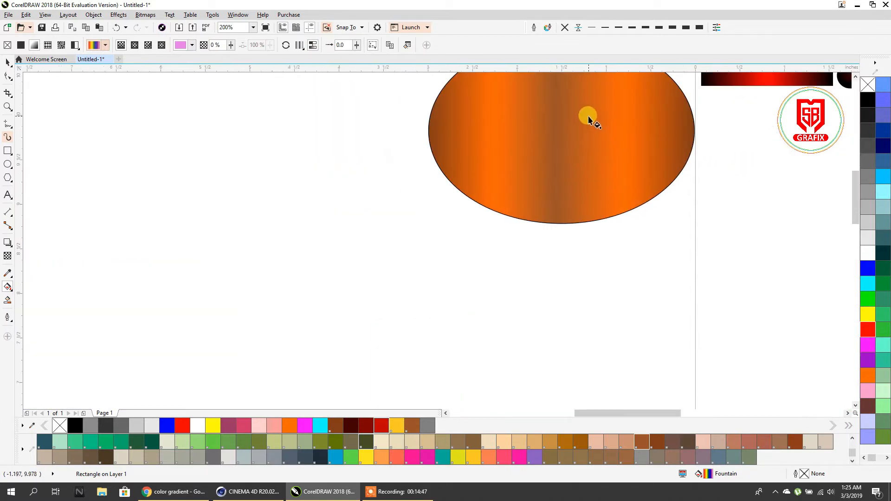
scroll(588, 118, down, 2)
scroll(566, 195, up, 3)
click(427, 239)
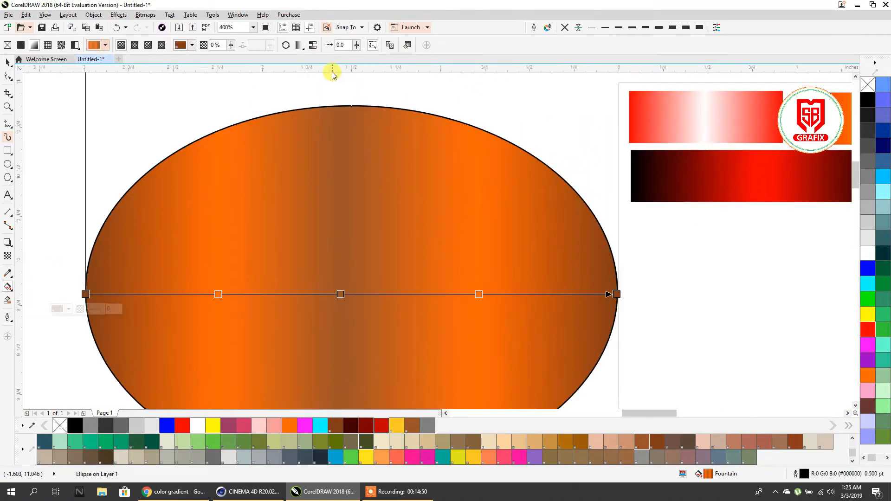
scroll(413, 174, down, 2)
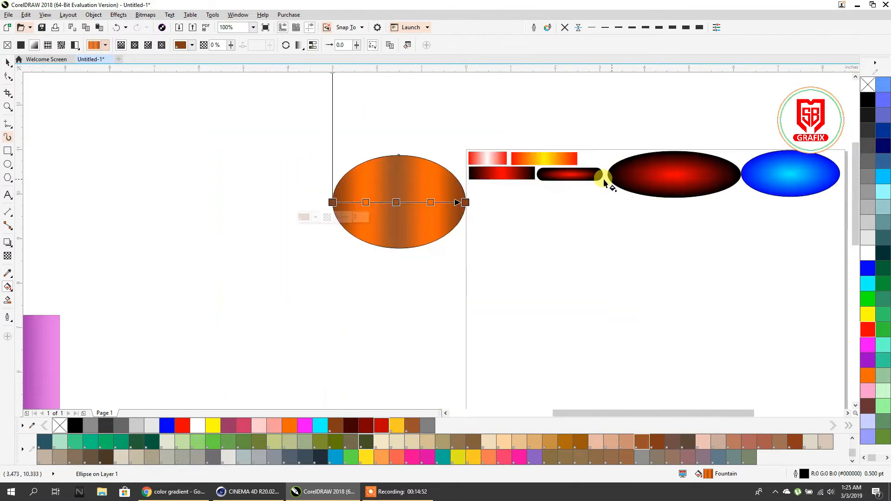
scroll(411, 217, down, 2)
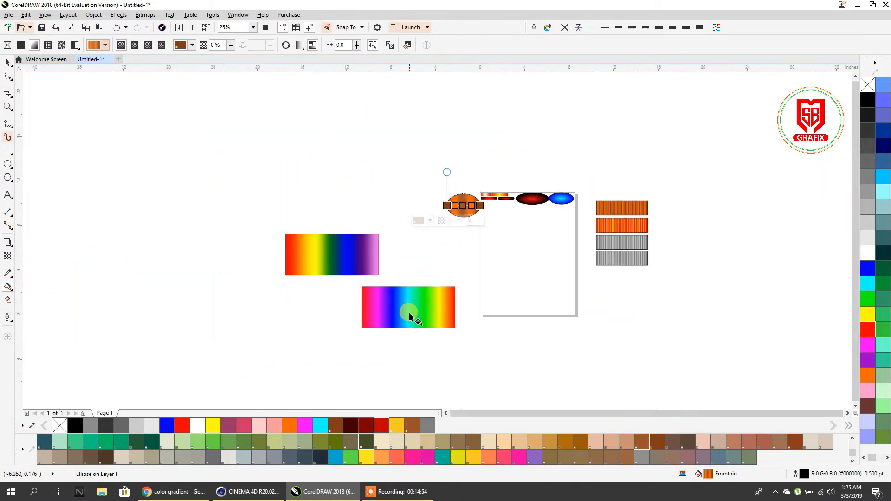
Move the clockwise-blended rectangle to sit below the original rainbow rectangle
scroll(408, 313, up, 2)
click(7, 62)
scroll(278, 153, down, 2)
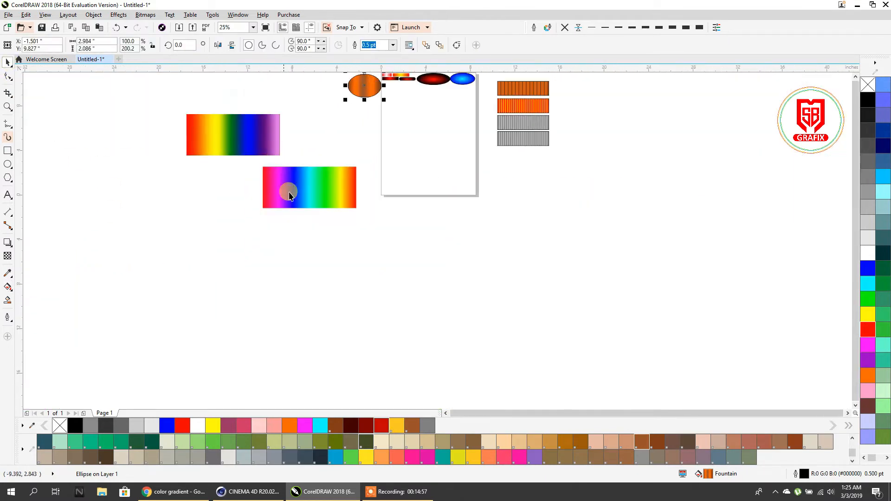
drag(297, 200, 198, 219)
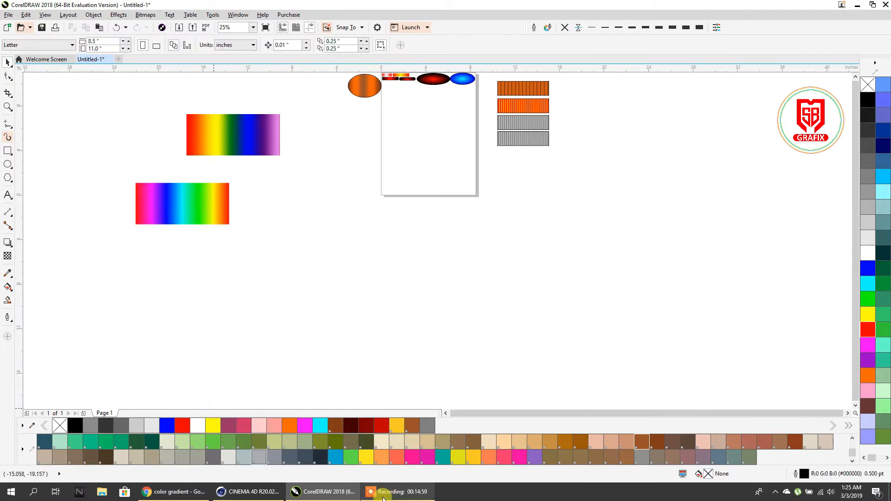
Switch to Chrome, browse the color gradient image results for examples, and open the Gradient Hunt image preview
click(180, 492)
scroll(569, 192, down, 15)
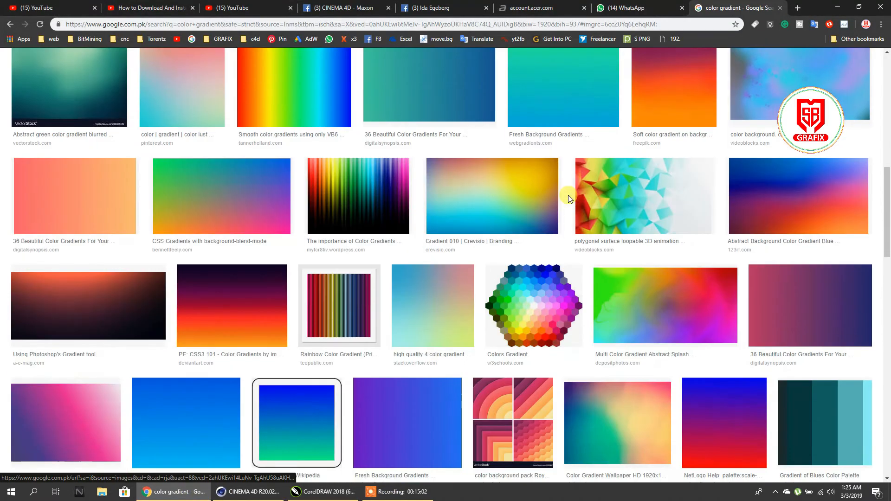
scroll(568, 198, down, 3)
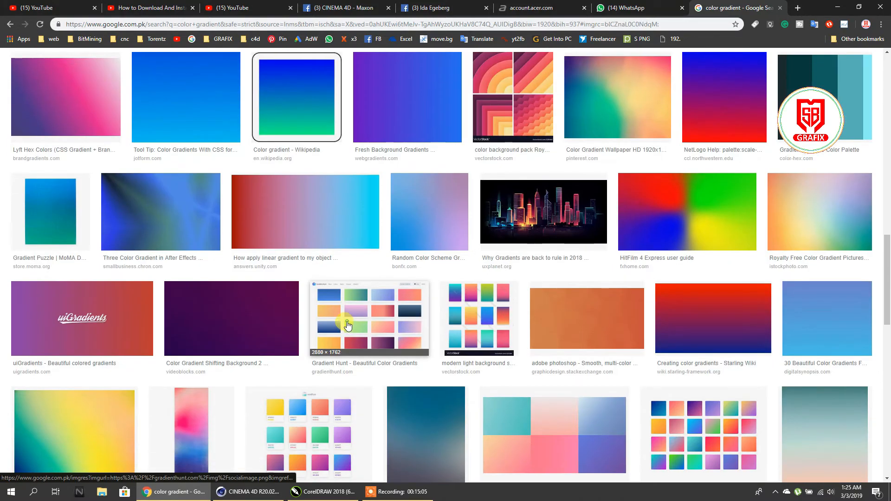
click(347, 325)
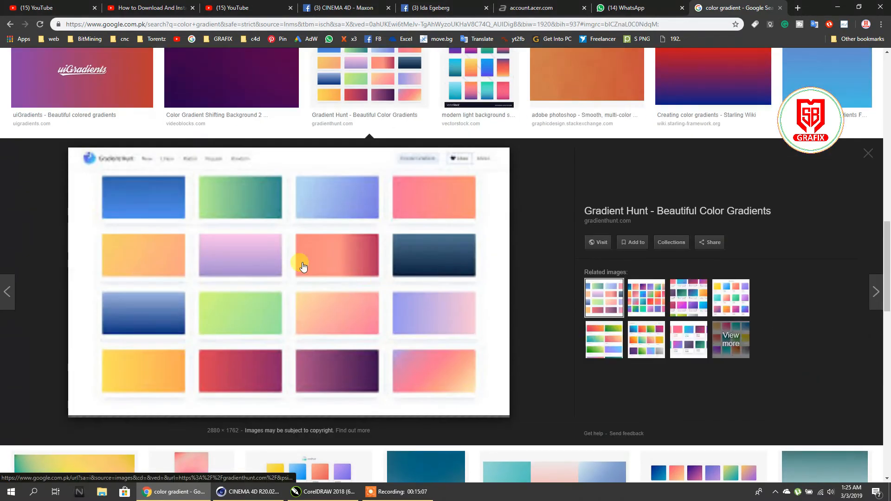
Return to CorelDRAW and draw a square about 3 by 3 inches on the page
click(338, 491)
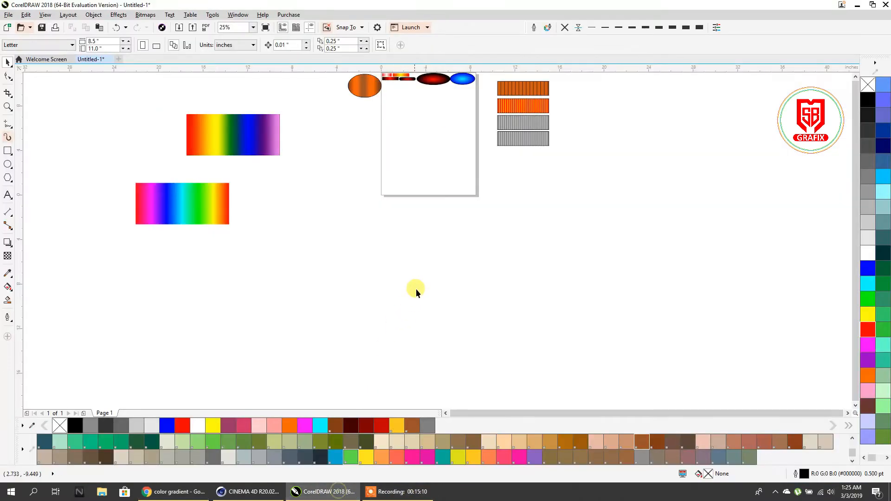
click(8, 151)
mouse_move(360, 173)
mouse_down()
mouse_move(394, 206)
mouse_move(410, 172)
mouse_move(454, 130)
mouse_move(439, 232)
mouse_move(459, 215)
mouse_up()
scroll(453, 127, up, 2)
scroll(439, 237, up, 1)
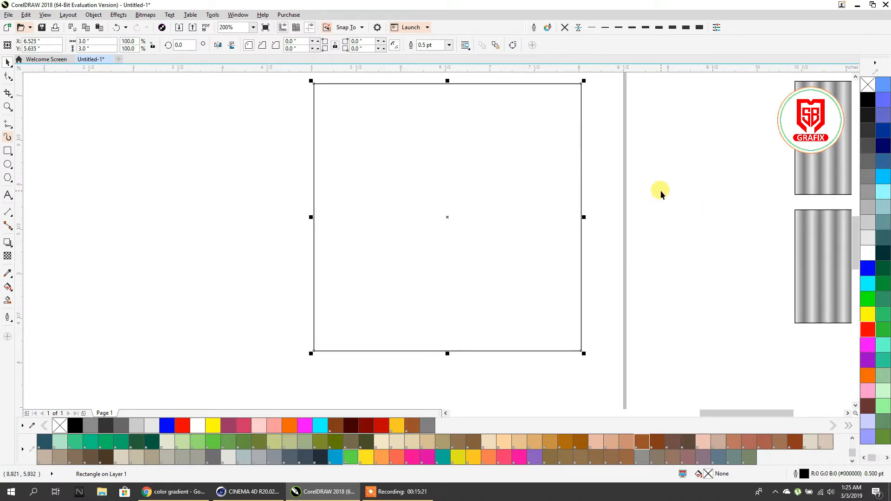
Apply a linear fountain fill running diagonally from the square's upper-left corner to its lower-right corner
click(7, 287)
drag(321, 88, 580, 348)
drag(320, 87, 314, 83)
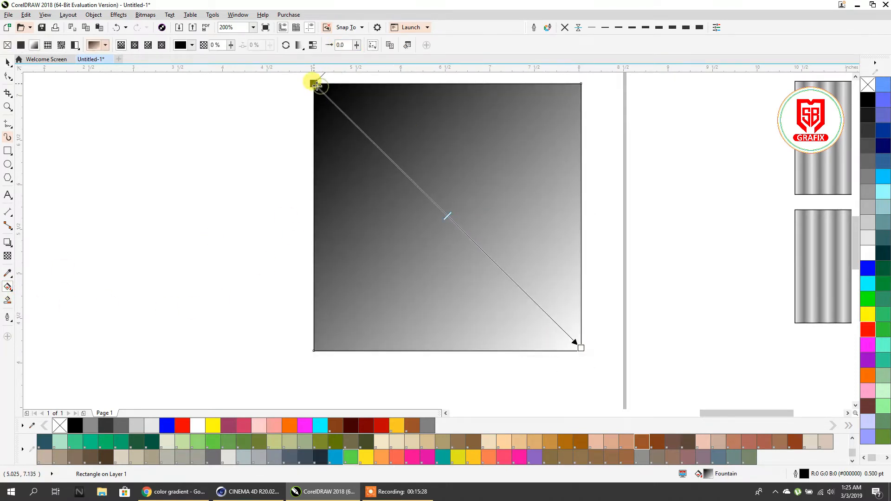
Colour the fill's lower-right end node pale cyan and its upper-left start node sky blue
click(578, 344)
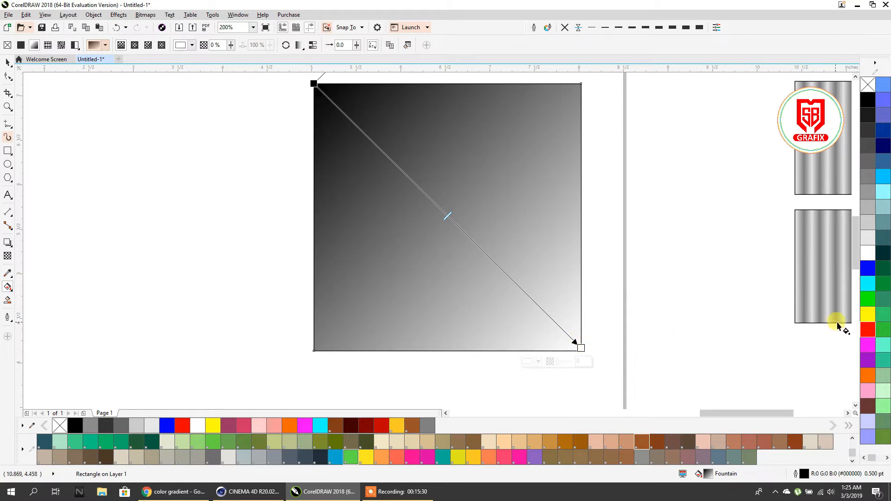
click(883, 192)
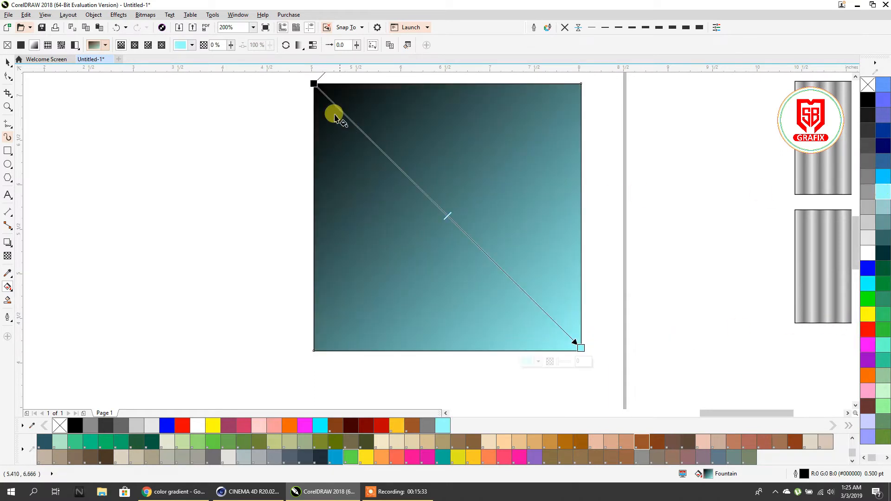
click(314, 84)
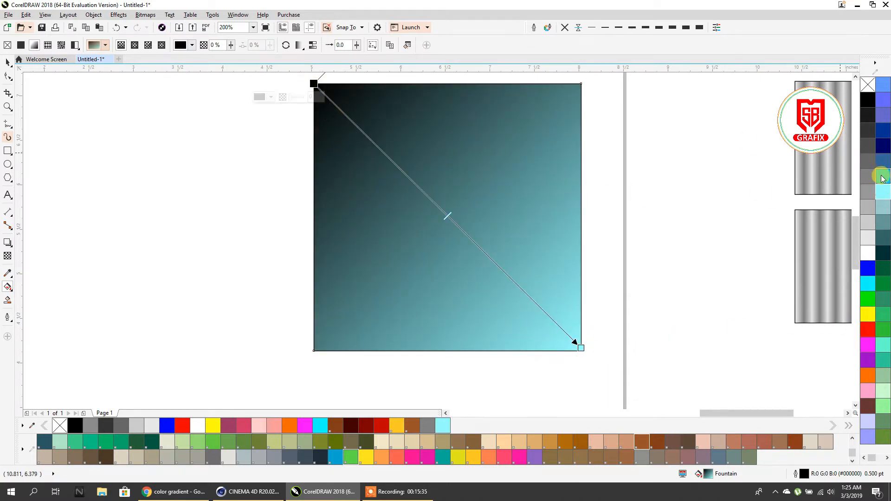
click(883, 177)
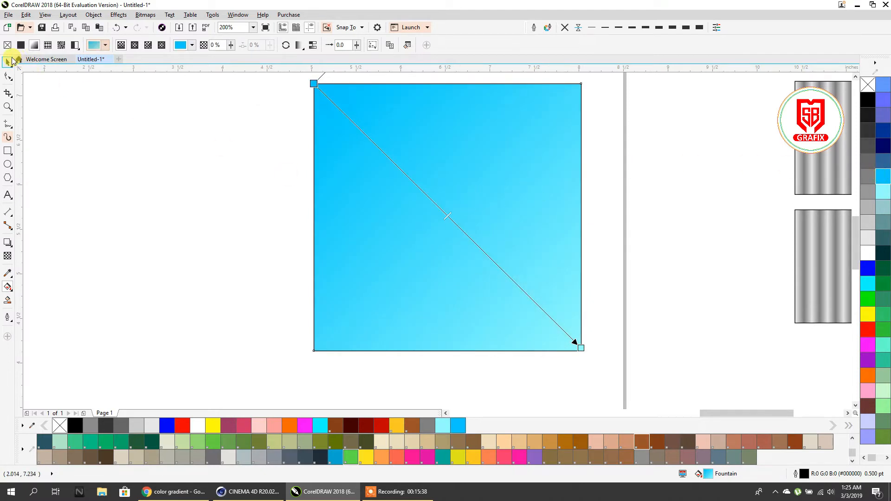
Remove the blue square's outline and arrange the square and a duplicate side by side
click(12, 60)
click(564, 28)
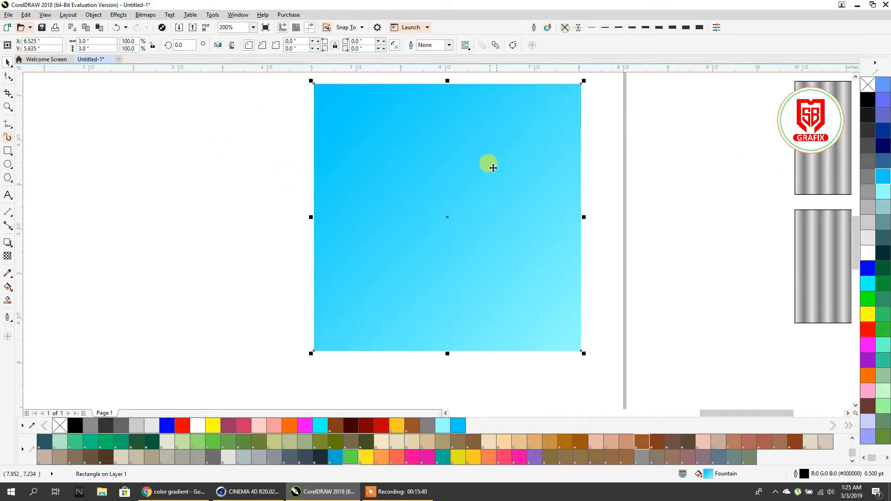
scroll(473, 204, down, 4)
drag(473, 205, 423, 234)
Recolour the right square's fountain fill with light cream and tan, and make the gradient run vertically with cream at its upper edge
click(8, 286)
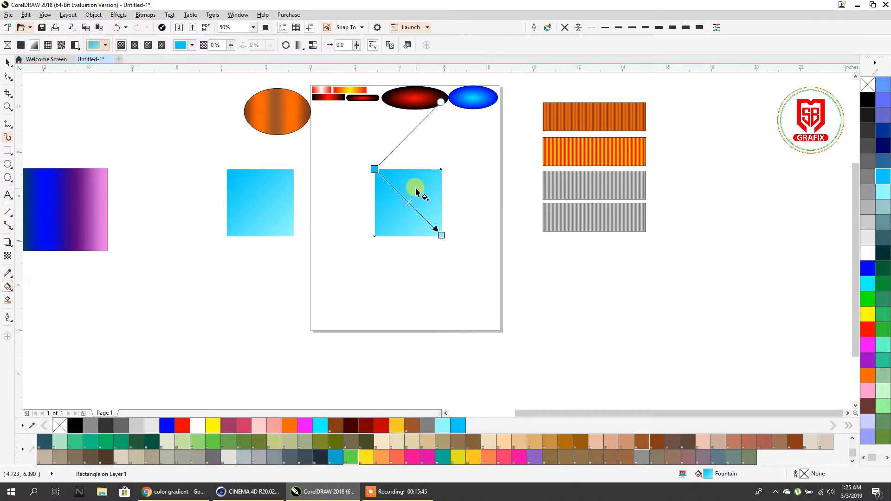
scroll(418, 206, up, 4)
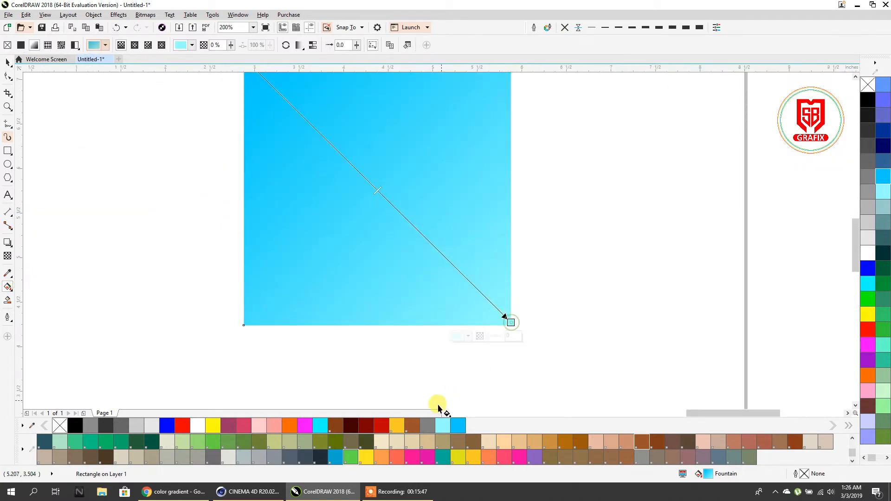
click(382, 441)
scroll(388, 200, down, 2)
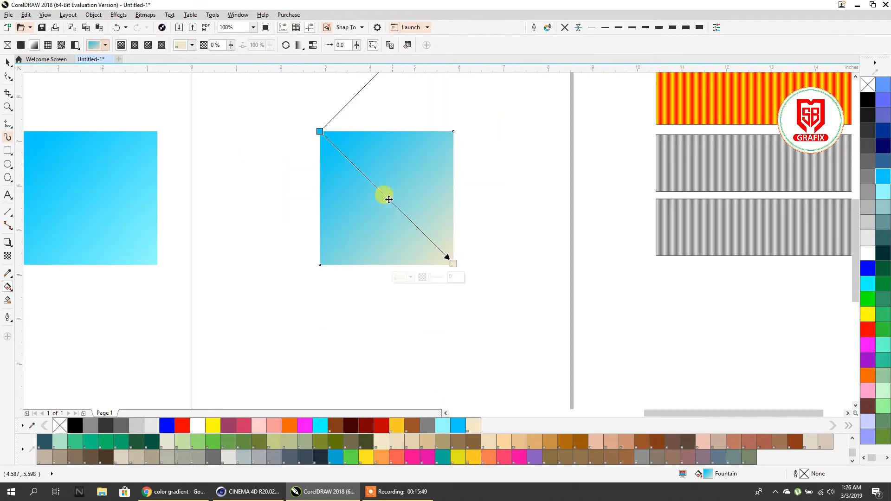
click(319, 131)
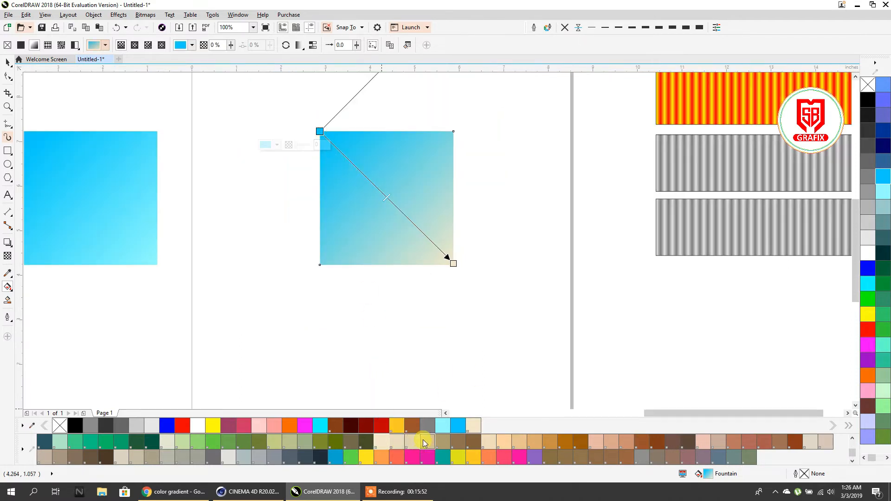
click(424, 442)
mouse_move(394, 142)
mouse_down()
mouse_move(393, 249)
mouse_move(394, 136)
mouse_up()
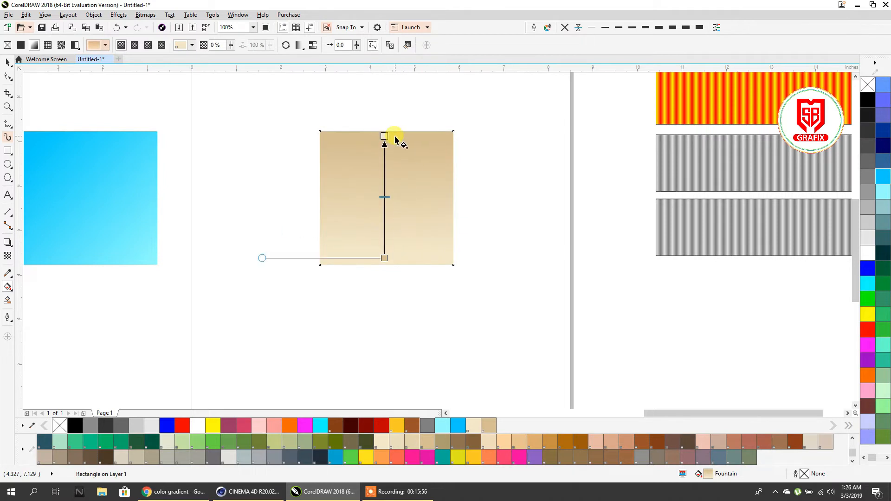
Scale the beige square to 50% (1.5 by 1.5 inches) and place two copies side by side below the blue square
click(7, 62)
drag(334, 224, 272, 210)
scroll(349, 220, down, 1)
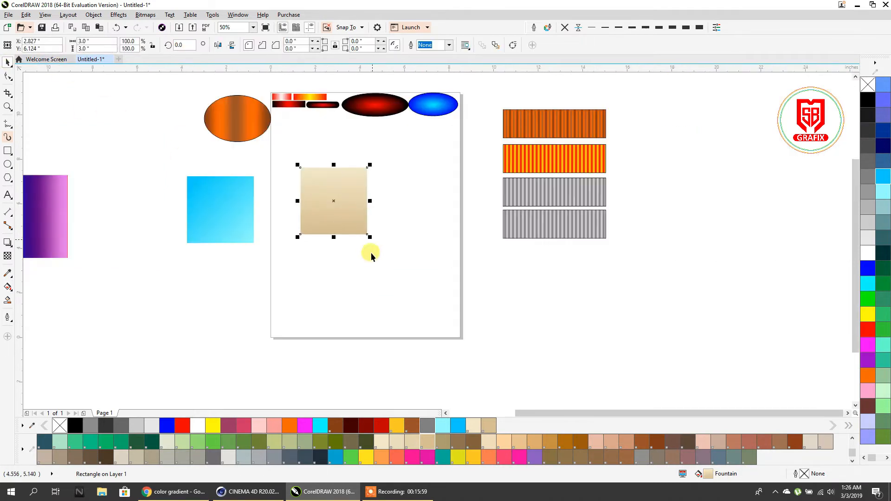
drag(366, 236, 297, 249)
scroll(206, 262, up, 1)
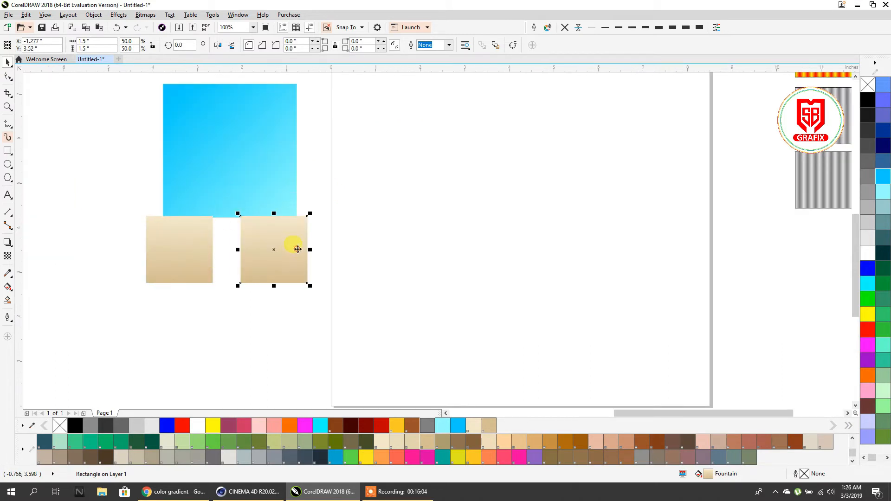
Recolour the right beige square's fountain fill with two shades of green, using the darker green at its lower end
click(8, 286)
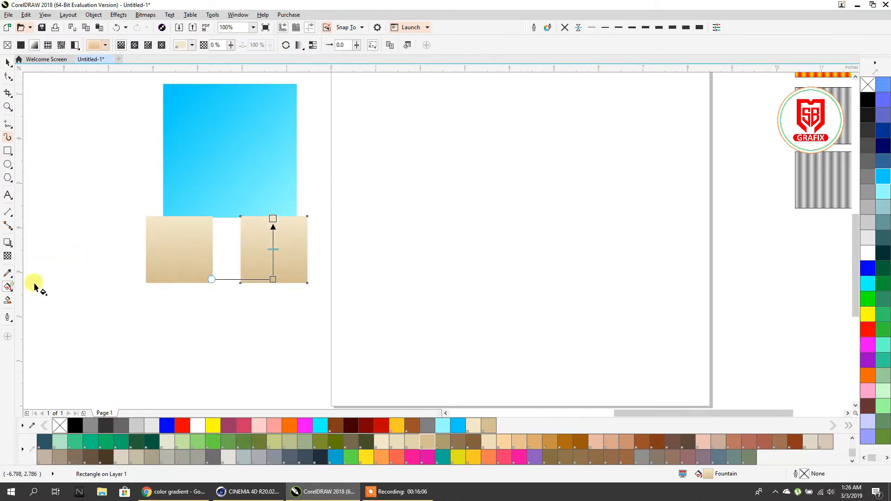
scroll(278, 257, up, 1)
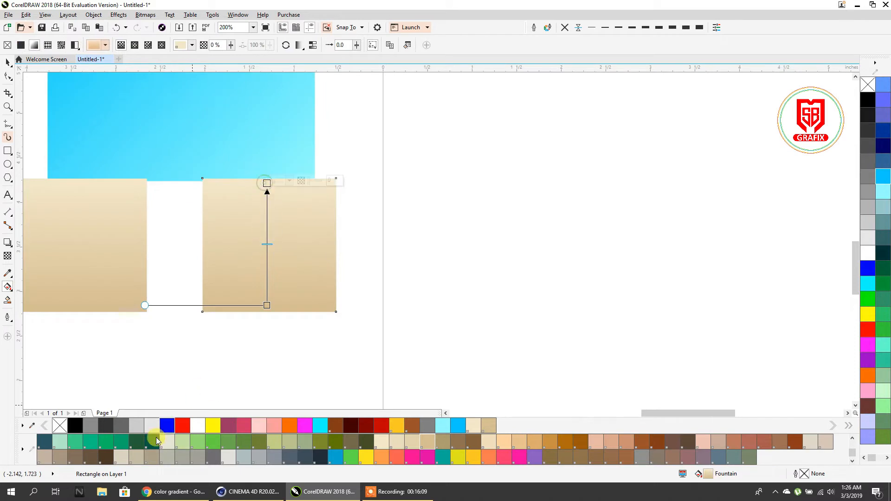
click(91, 447)
click(267, 305)
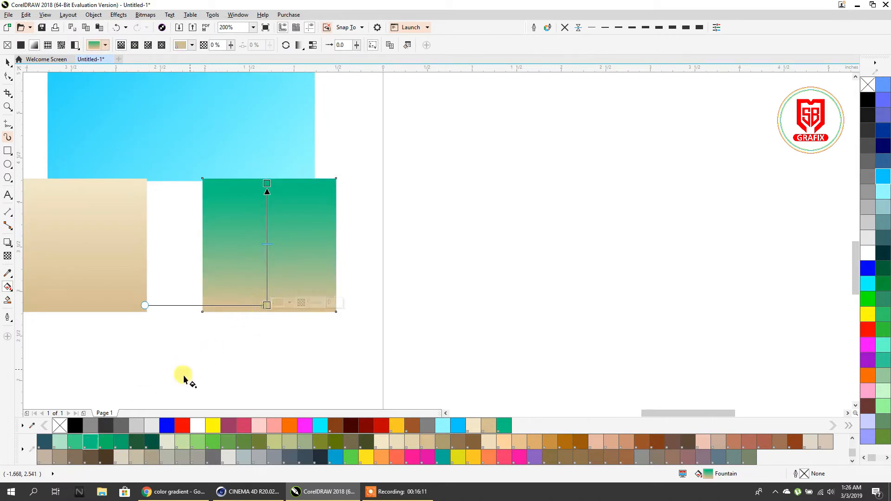
click(126, 443)
Move the green fill's end node to the square's upper edge and colour it light green, with dark green on the lower node
scroll(267, 248, up, 1)
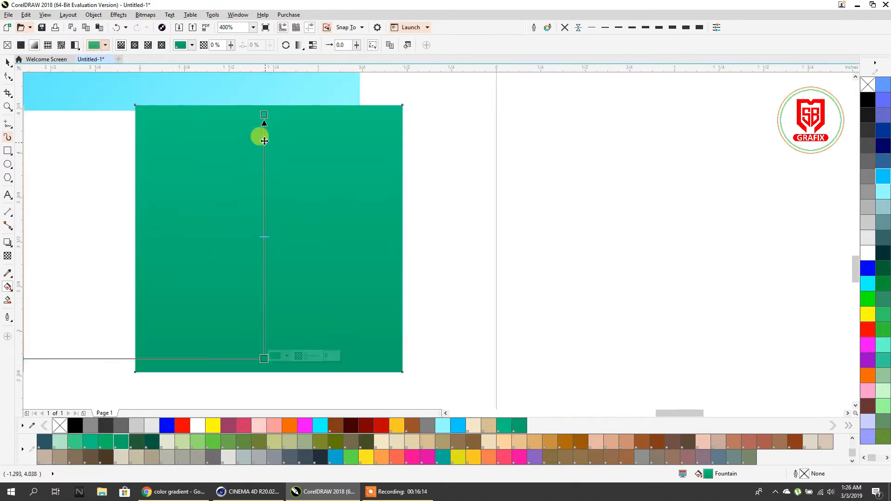
shift+click(265, 114)
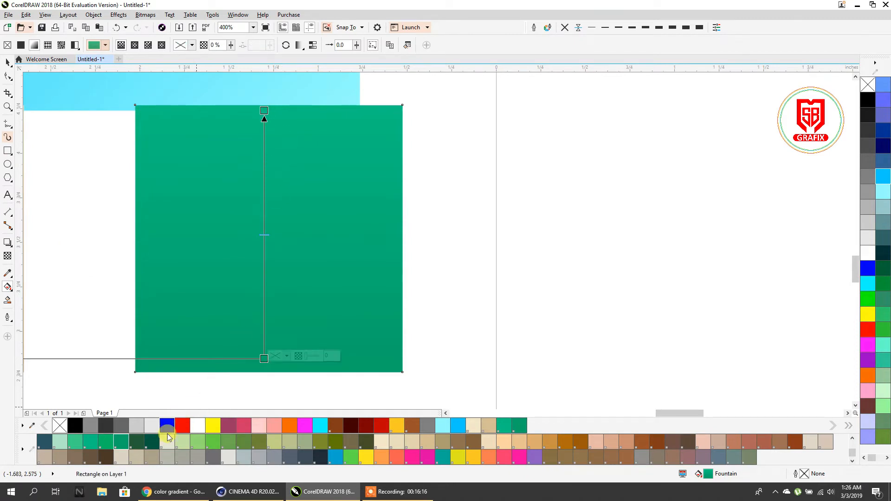
click(194, 446)
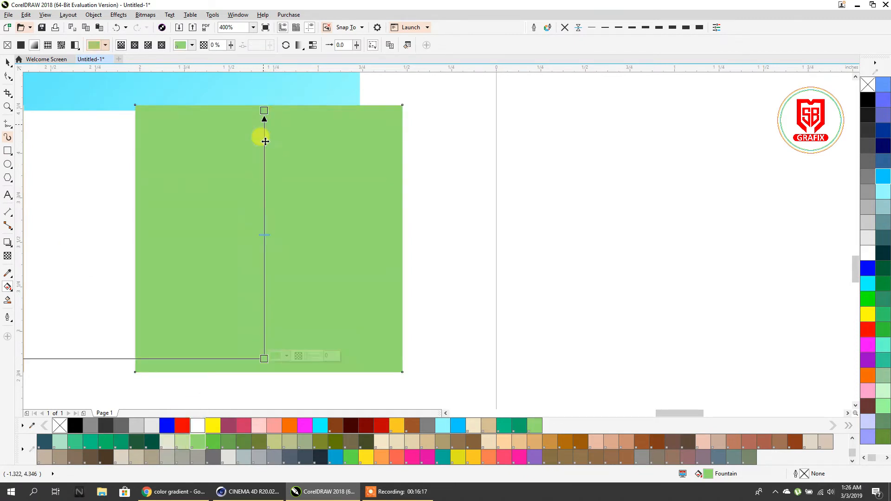
click(263, 358)
click(120, 441)
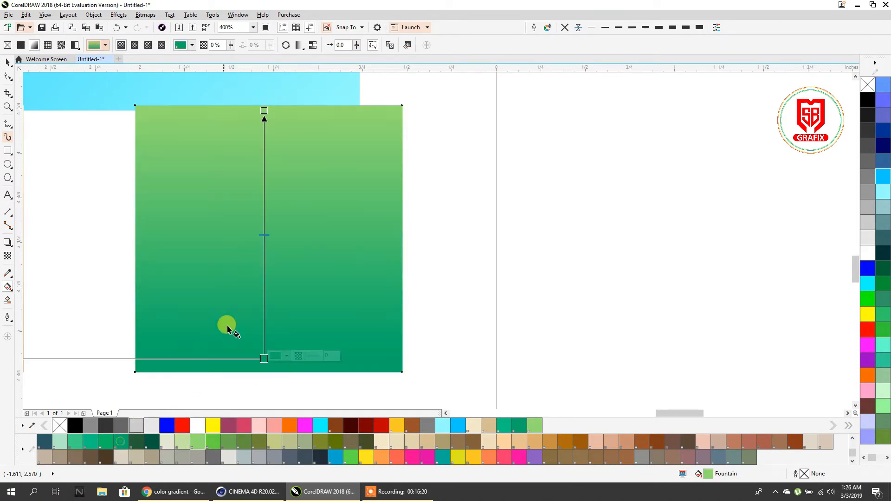
Add a golden-yellow colour node at 54% in the green square's fountain fill
double_click(264, 221)
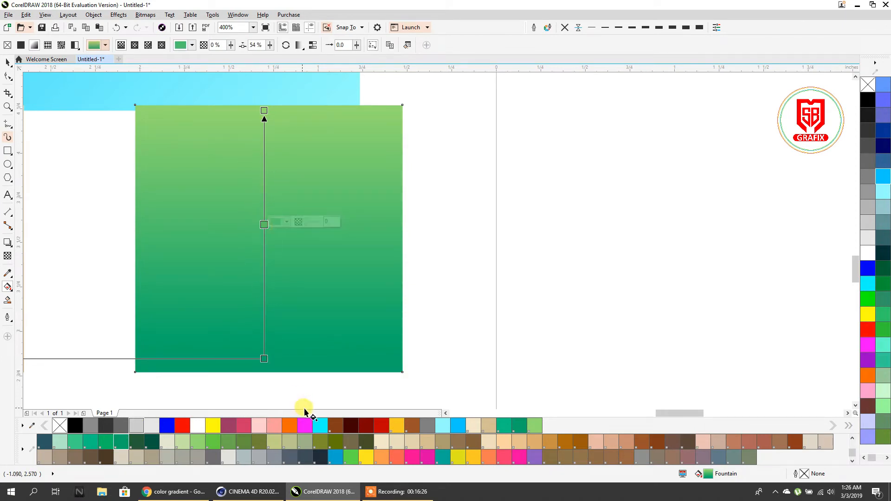
click(397, 425)
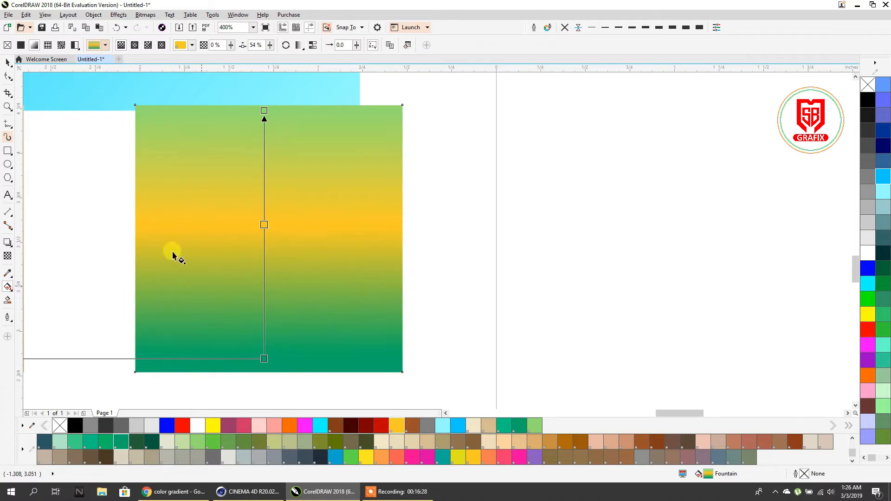
click(7, 63)
Move the green and yellow square clear of the blue one and place a copy to its right
click(391, 230)
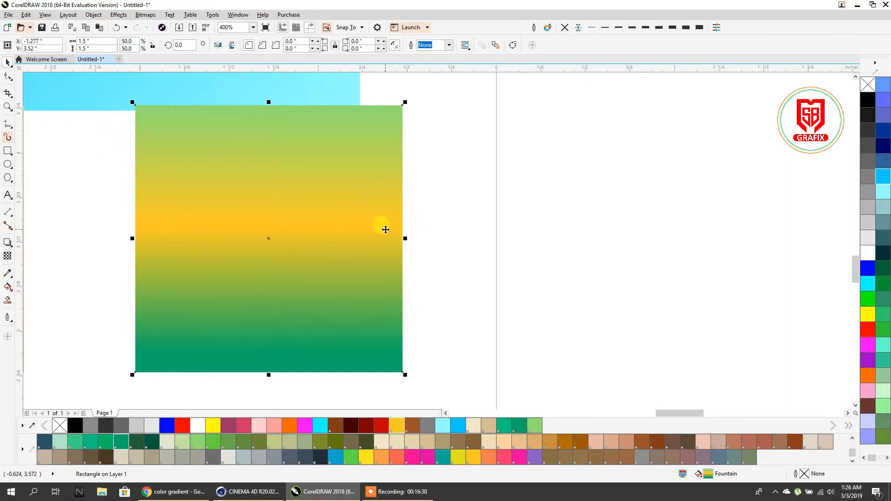
scroll(377, 215, down, 2)
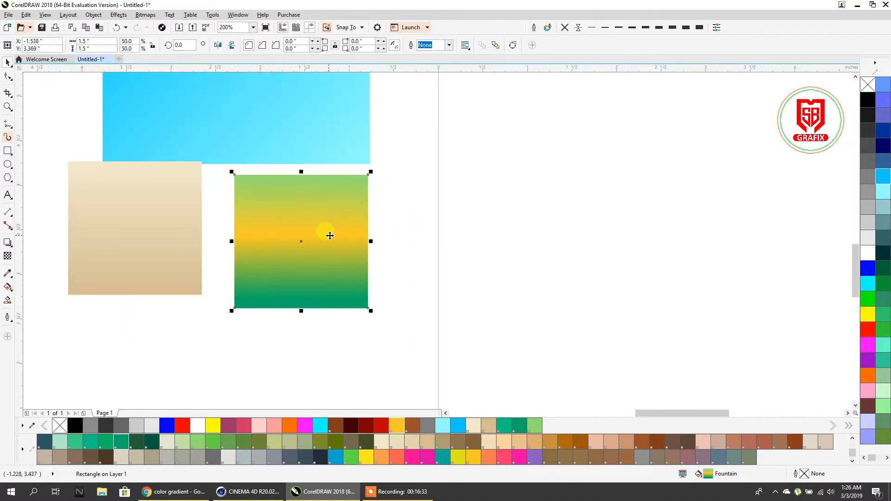
right_click(521, 237)
drag(330, 236, 467, 246)
scroll(541, 241, up, 1)
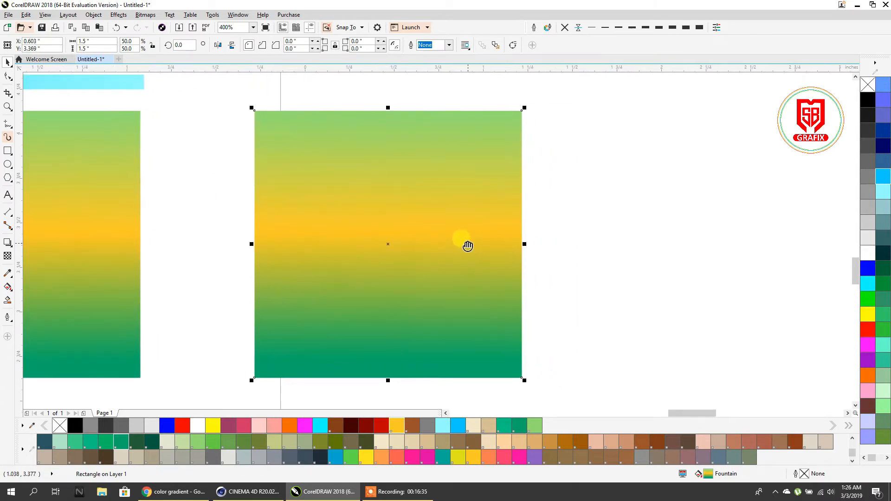
Add a red colour node at 73% and a pink colour node at 25% to the copied square's fountain fill
click(8, 288)
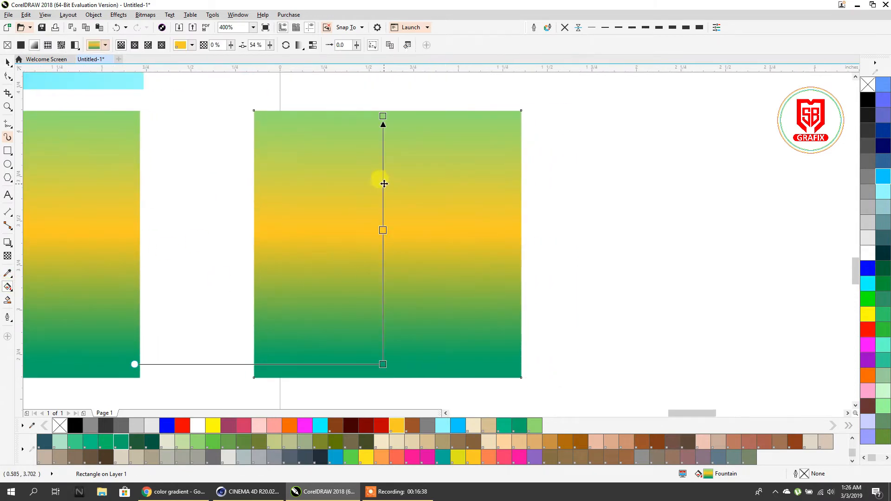
click(382, 182)
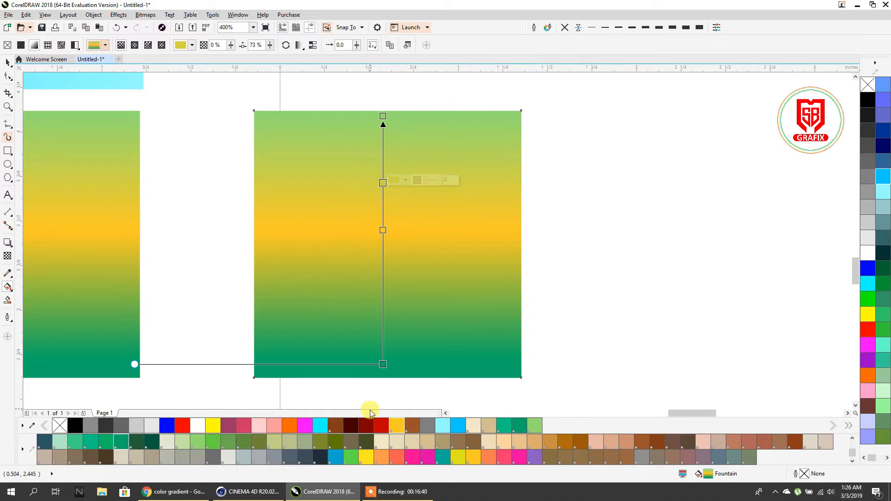
click(380, 426)
double_click(383, 301)
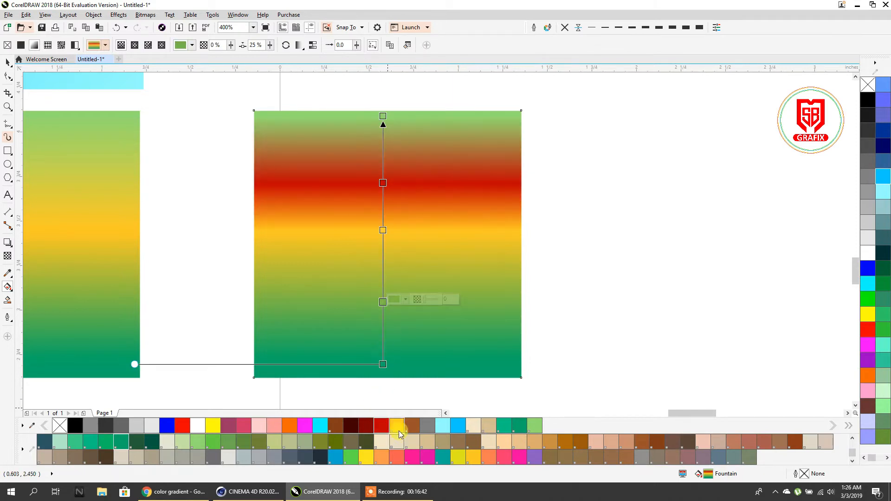
click(366, 457)
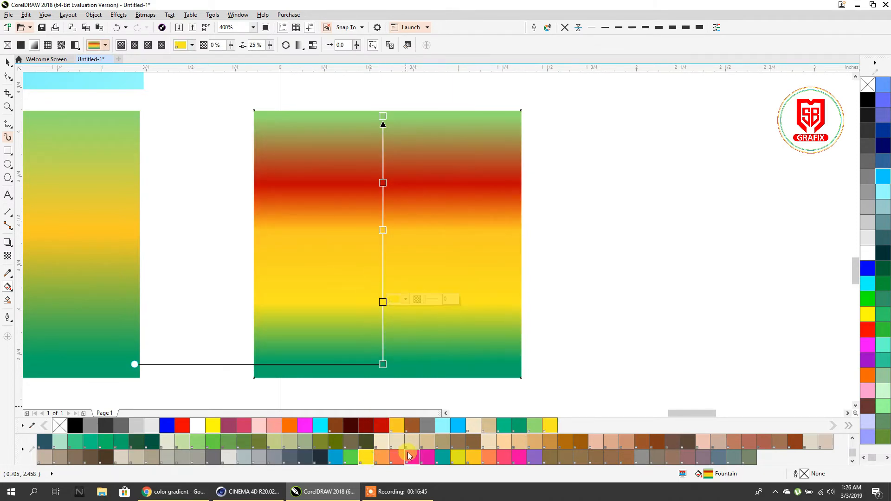
click(410, 457)
Recolour the fountain fill's 54% node sky blue and its end nodes pinkish red, extending the lower end slightly downward
click(382, 229)
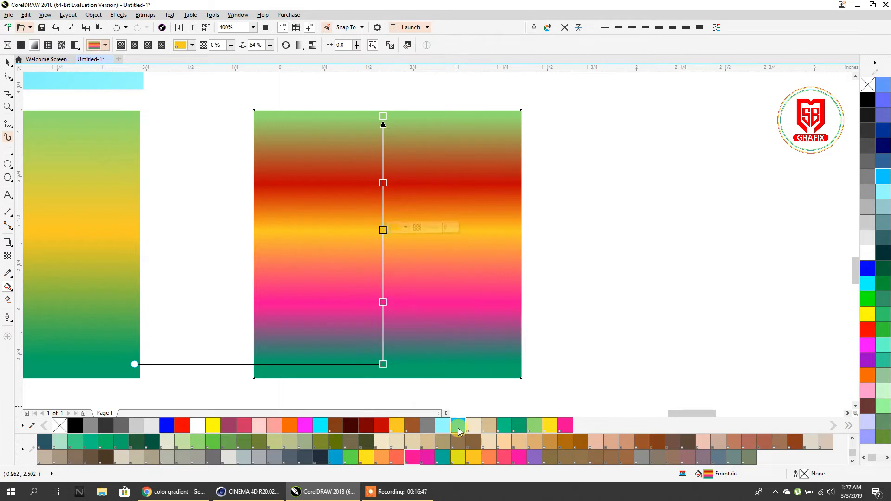
click(458, 425)
click(383, 116)
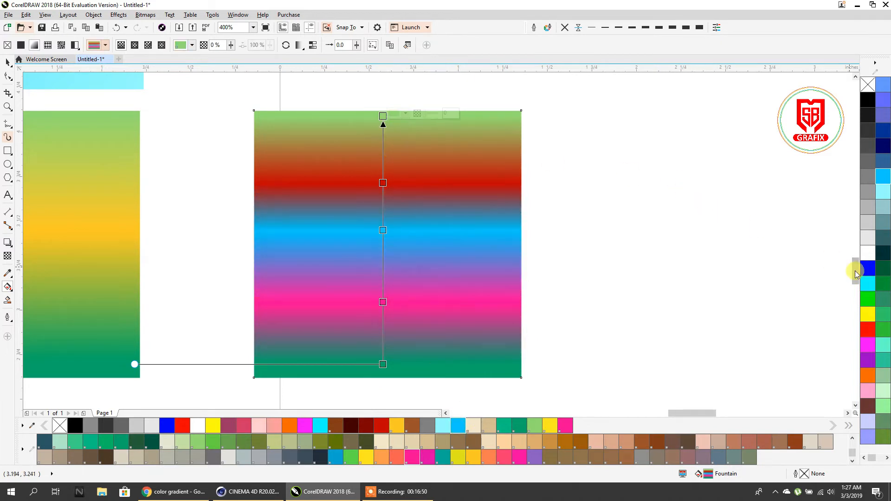
click(867, 283)
drag(382, 364, 382, 367)
click(503, 456)
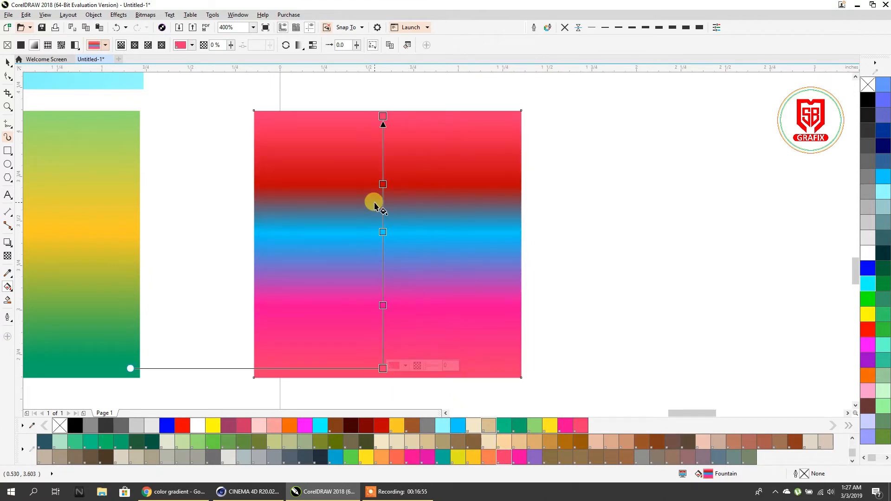
Recolour the upper end node of the multicolour square's fountain fill blue
click(383, 233)
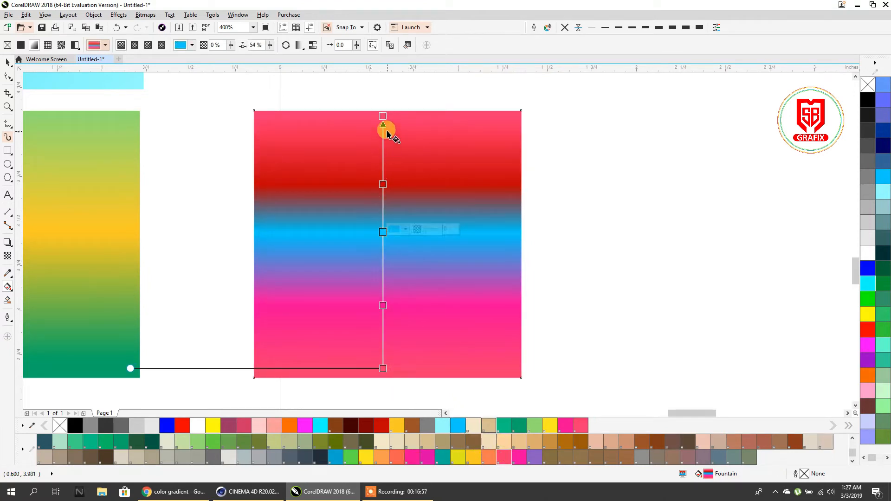
click(383, 116)
click(868, 269)
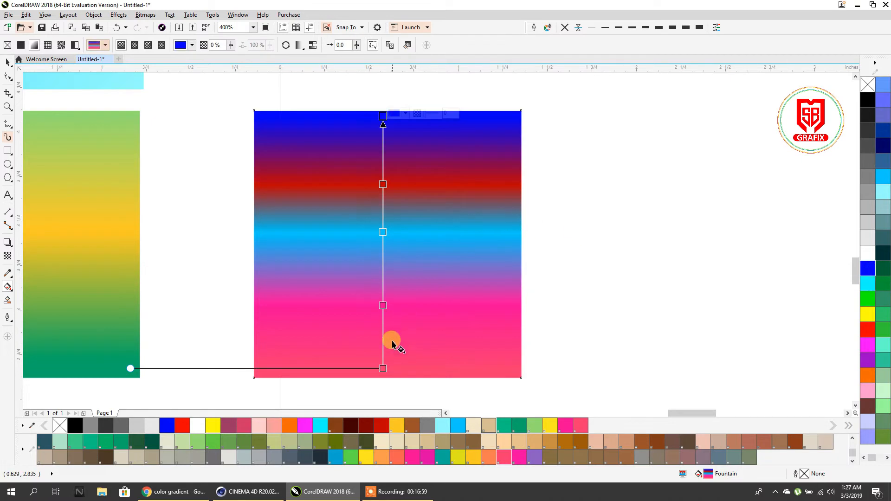
Move the multicolour square below the beige and green squares with a copy beside it, keeping the left one clear of the beige square
scroll(458, 195, down, 2)
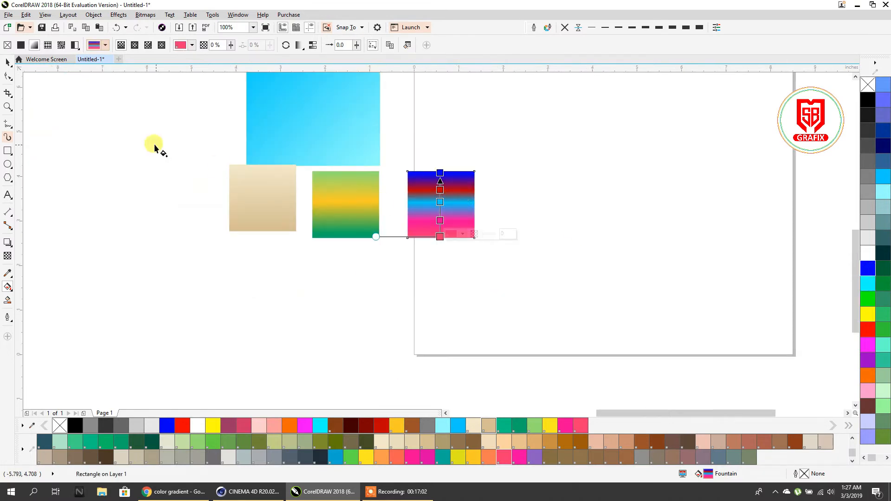
click(7, 61)
drag(417, 181, 354, 281)
scroll(355, 281, up, 1)
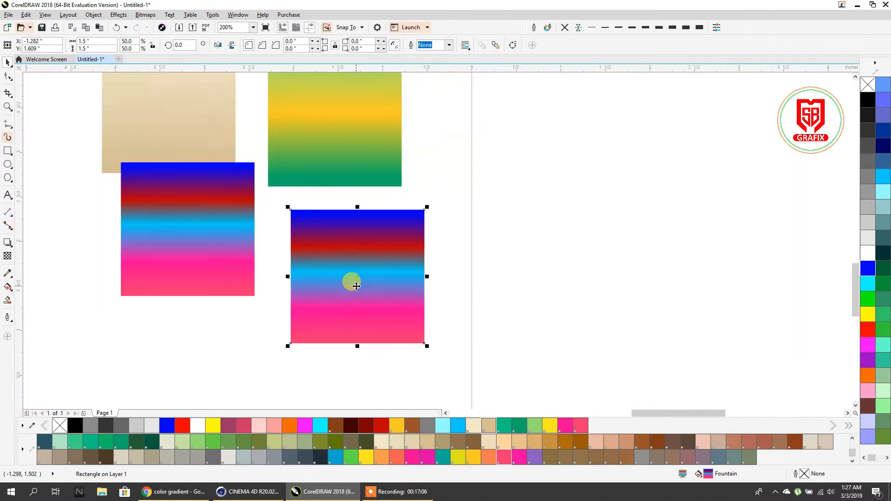
click(202, 132)
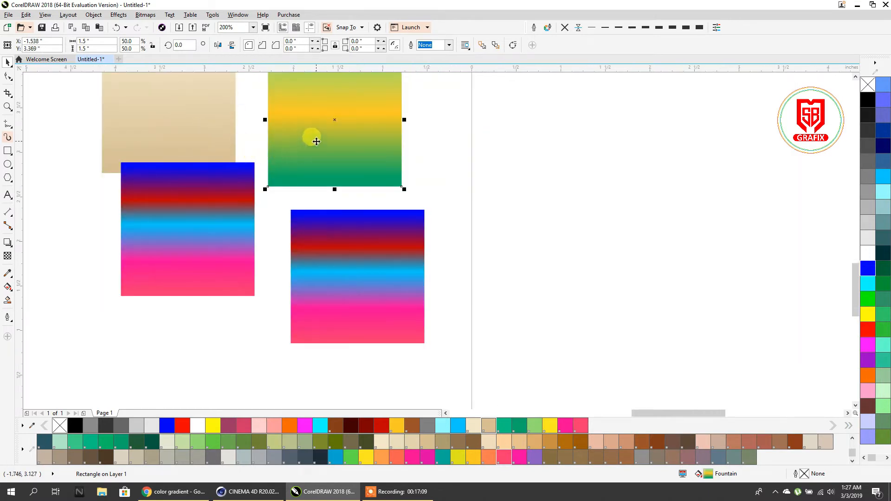
click(227, 200)
drag(231, 231, 210, 279)
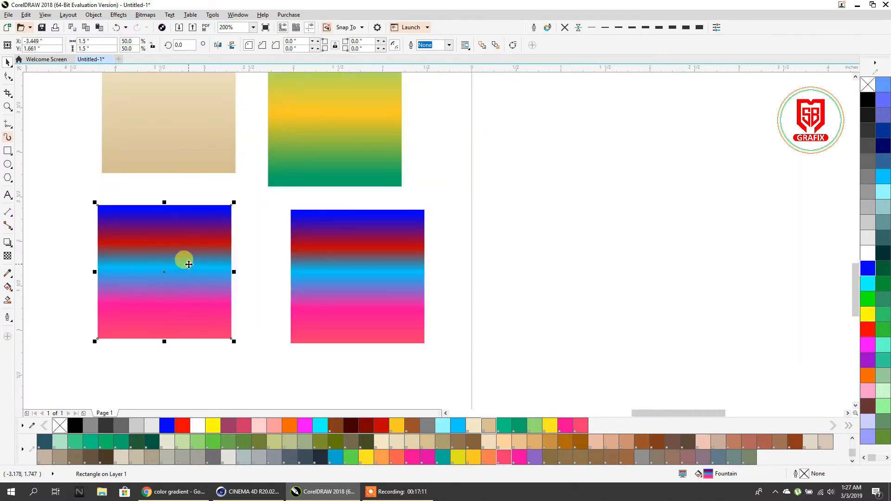
Place another copy of the multicolour square farther to the right and delete it
drag(318, 259, 544, 261)
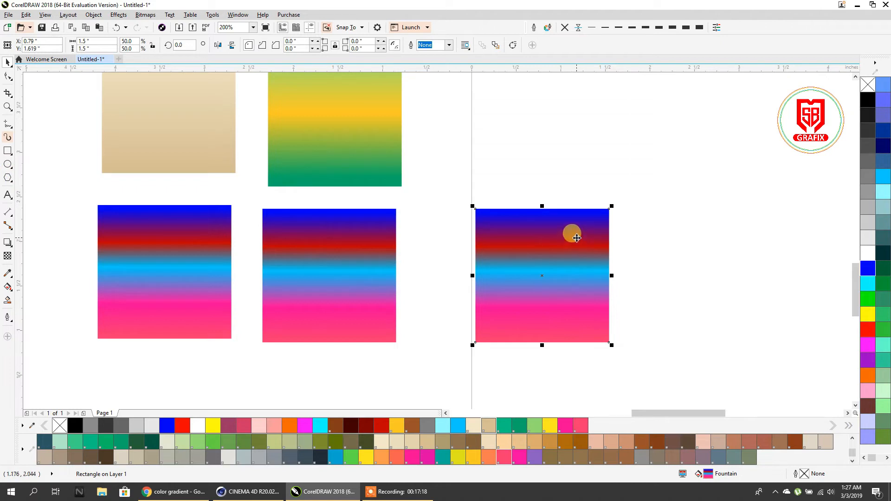
key(Delete)
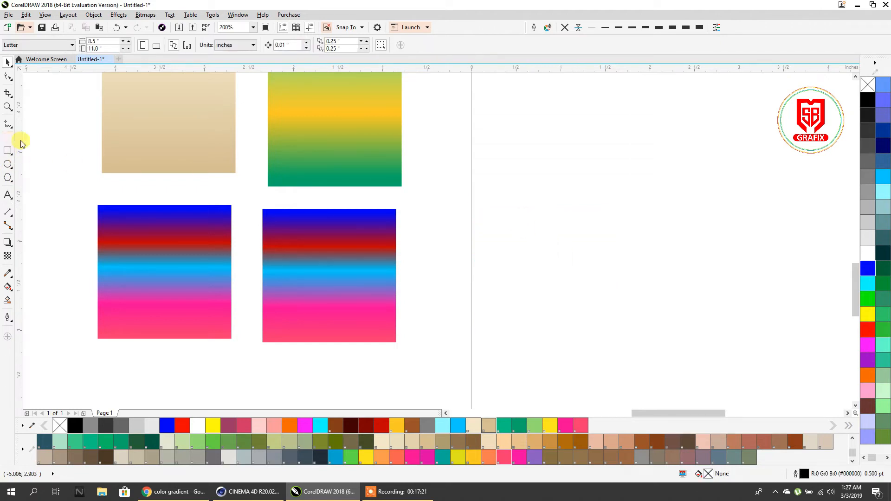
Shift the beige square behind the green one, and draw a polygon about 2.1 by 2.0 in to the right with 6 sides
drag(103, 136, 191, 173)
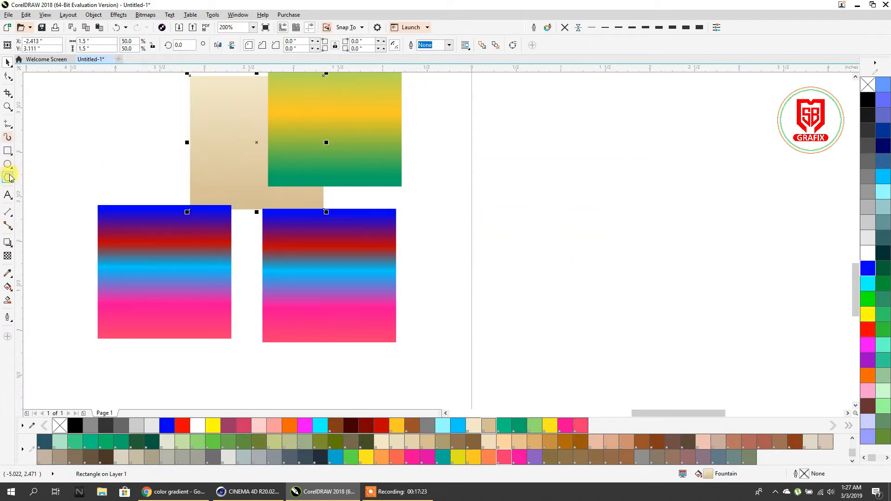
click(10, 177)
drag(445, 153, 639, 336)
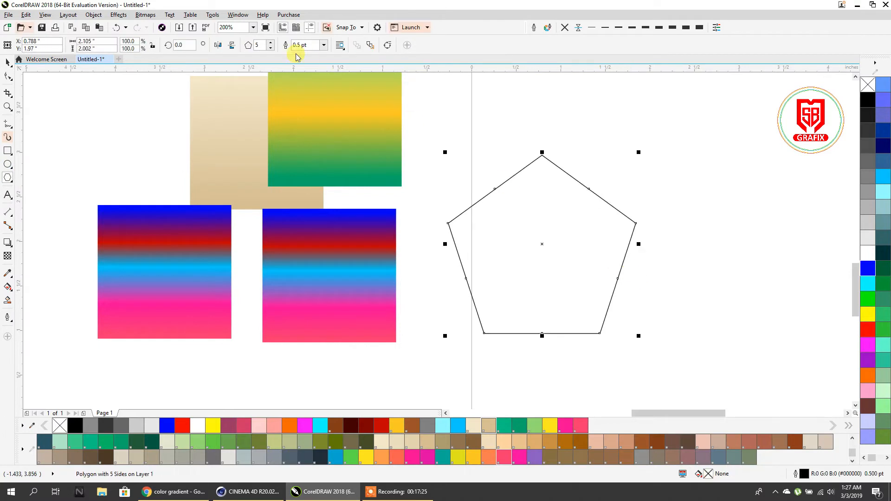
click(271, 42)
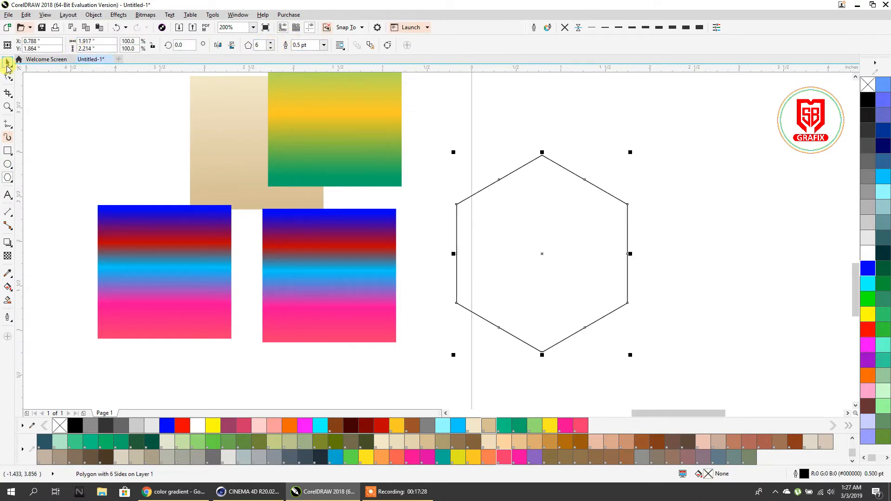
Apply a diagonal fountain fill to the hexagon, running from magenta at the upper left to cyan at the lower right
click(7, 286)
drag(478, 155, 620, 335)
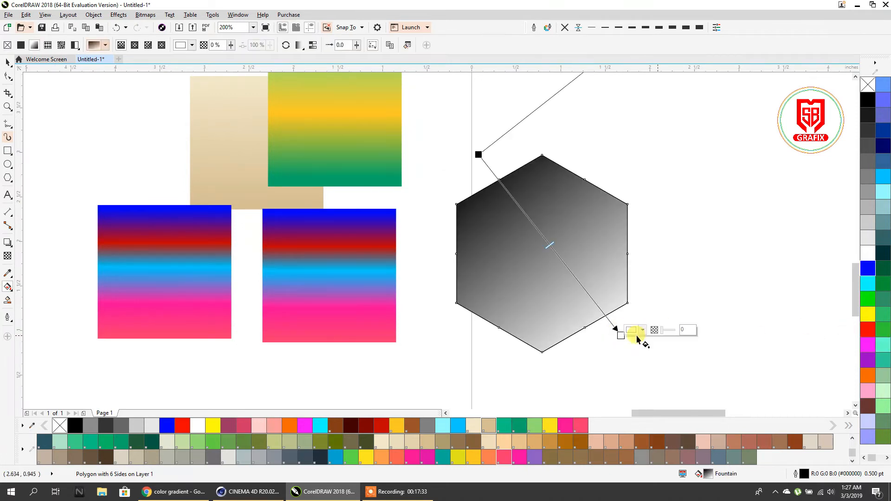
click(867, 285)
click(478, 155)
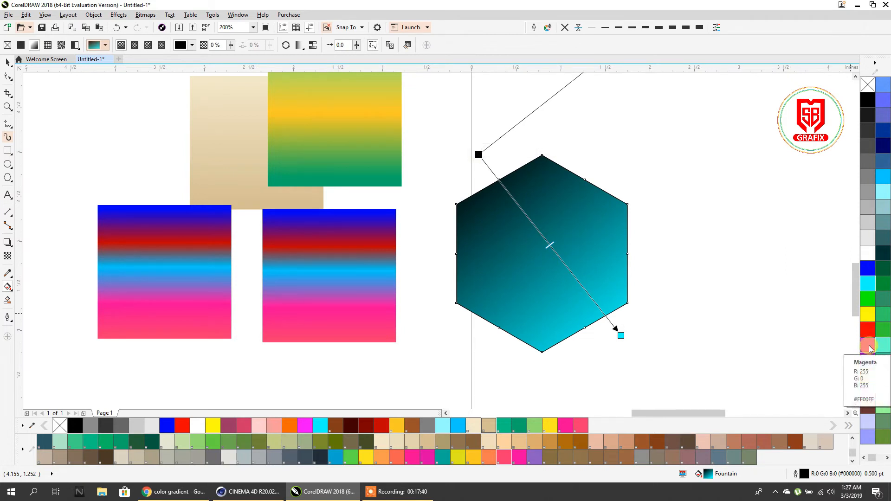
click(869, 349)
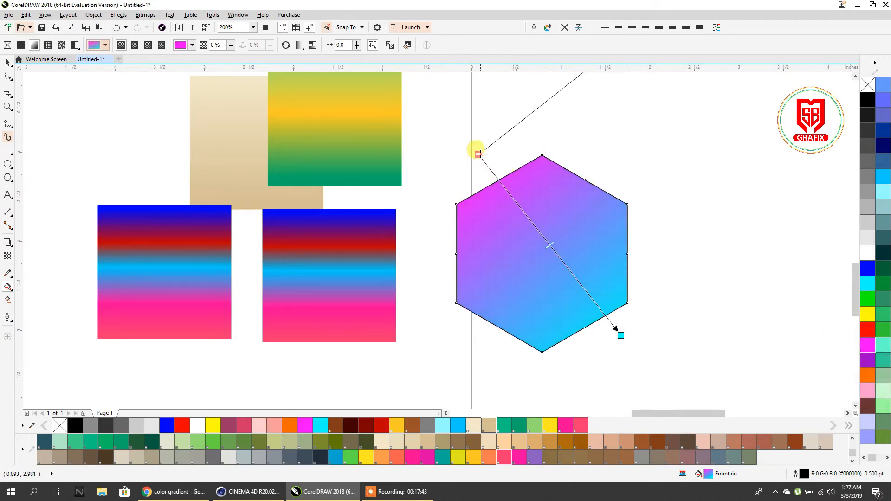
Move the hexagon fill's magenta and cyan end nodes onto the midpoints of its upper-left and lower-right edges
drag(479, 154, 498, 180)
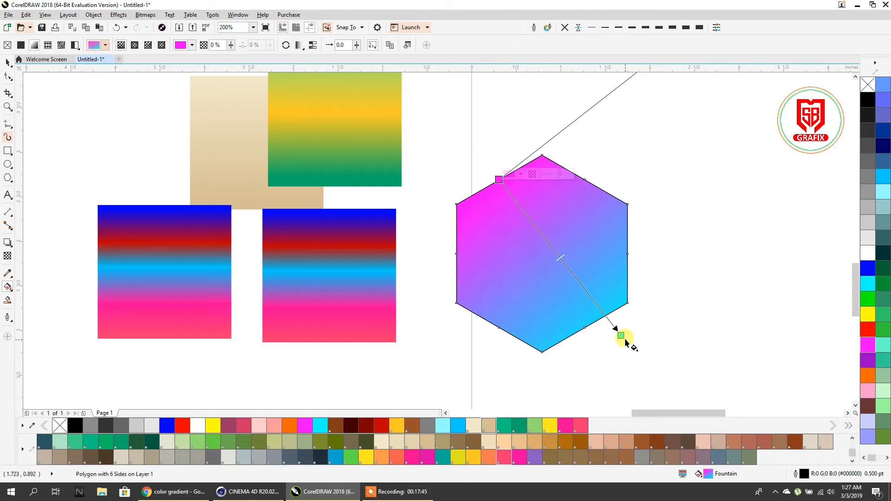
drag(621, 334, 580, 321)
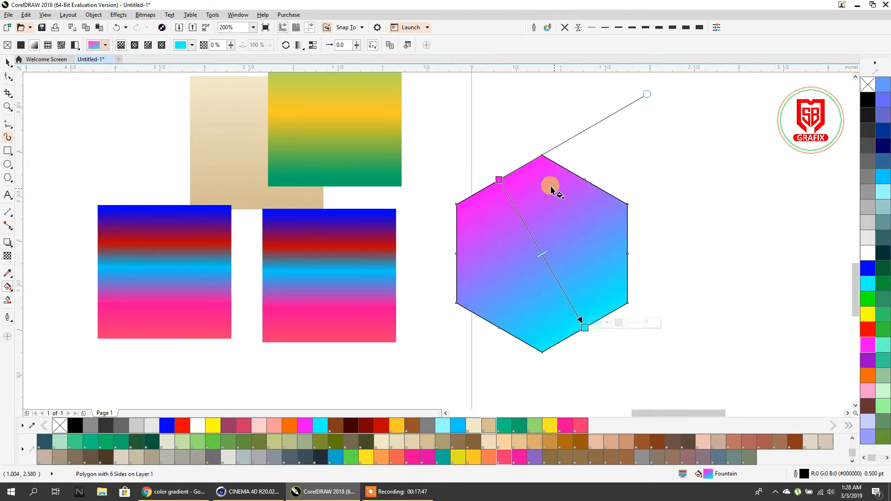
click(6, 59)
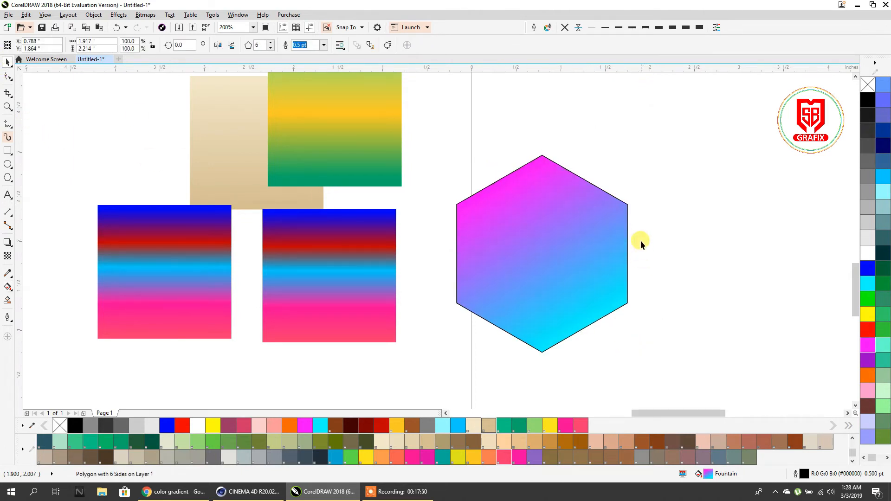
Move the hexagon up and right into clear page space and make a concentric copy inside it, scaled to about 89%
scroll(499, 226, down, 3)
scroll(537, 176, up, 5)
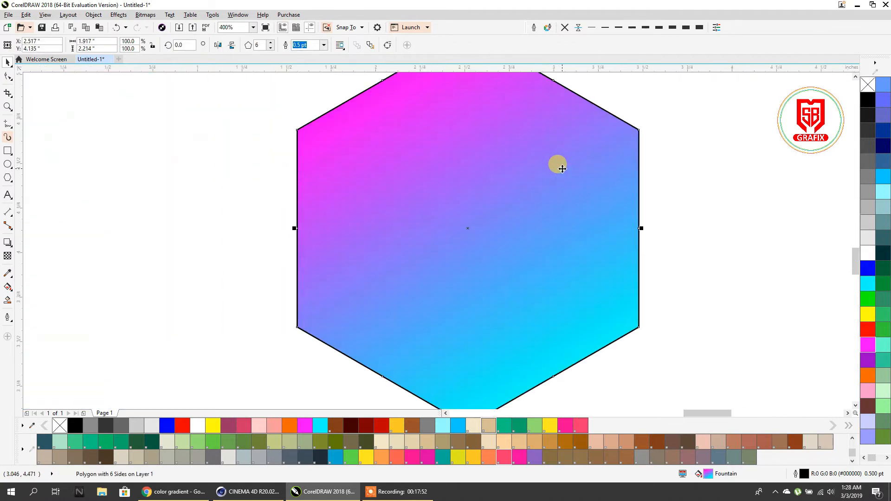
scroll(520, 176, down, 1)
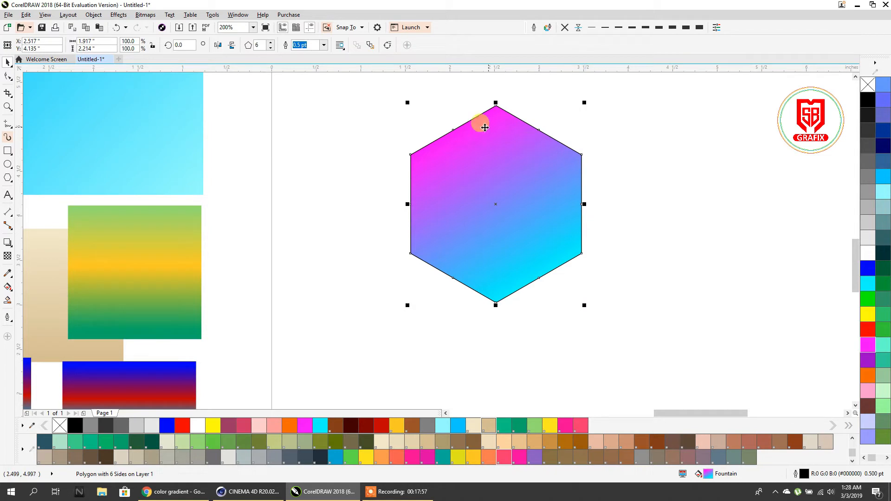
click(520, 194)
click(565, 264)
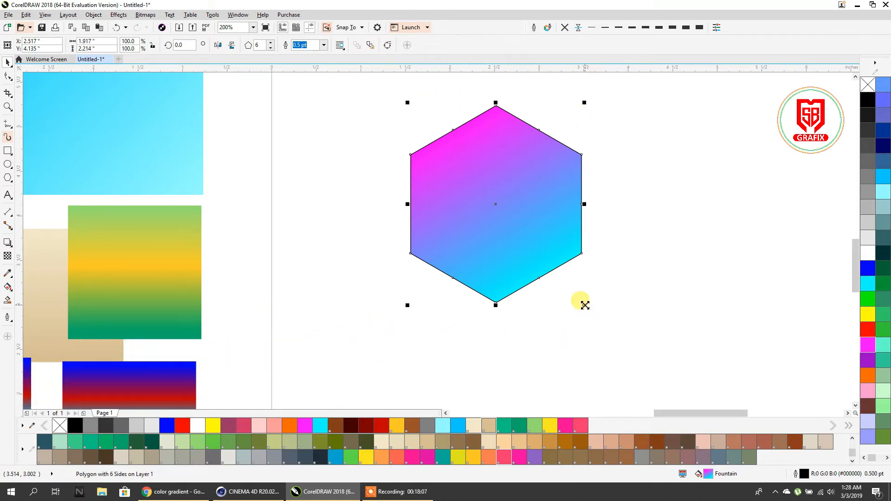
drag(584, 305, 575, 297)
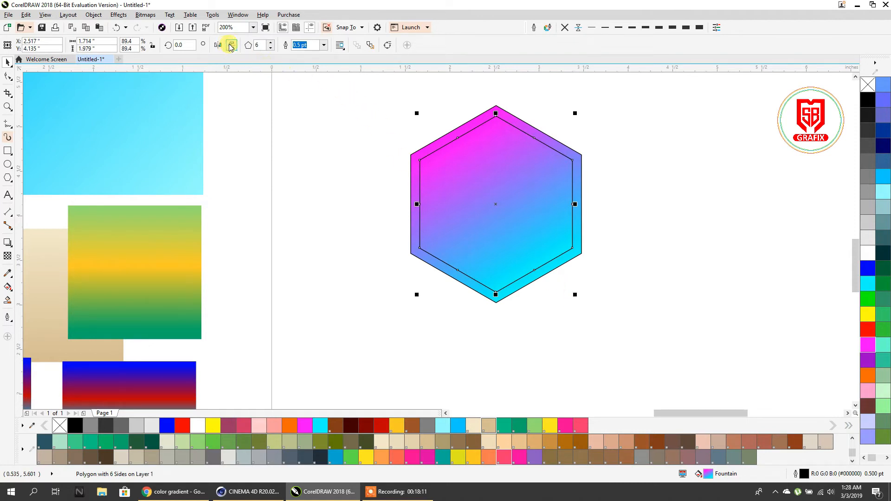
Remove the outlines from both hexagons
click(620, 95)
drag(619, 95, 379, 326)
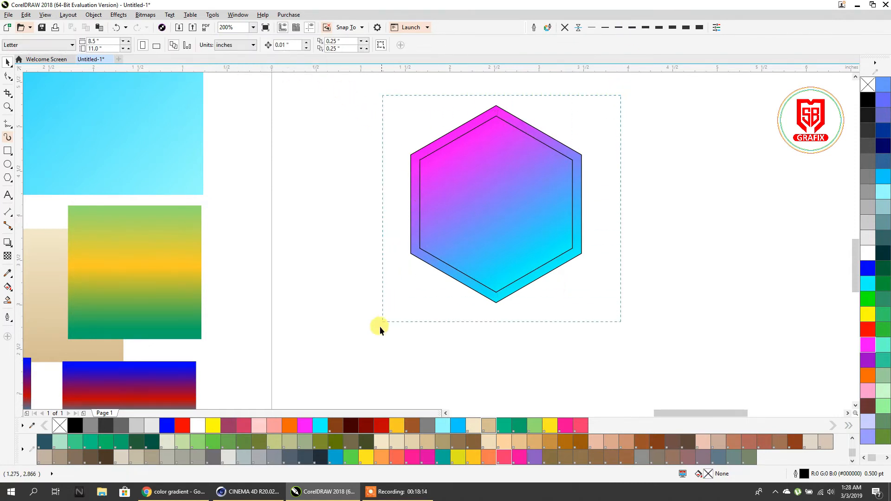
click(564, 27)
click(628, 127)
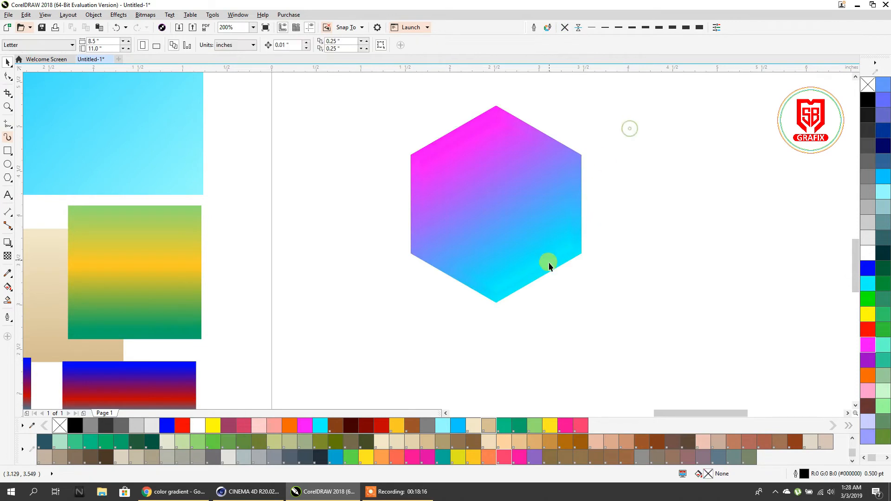
Mirror the inner hexagon vertically so its gradient runs opposite to the outer one
scroll(547, 166, up, 2)
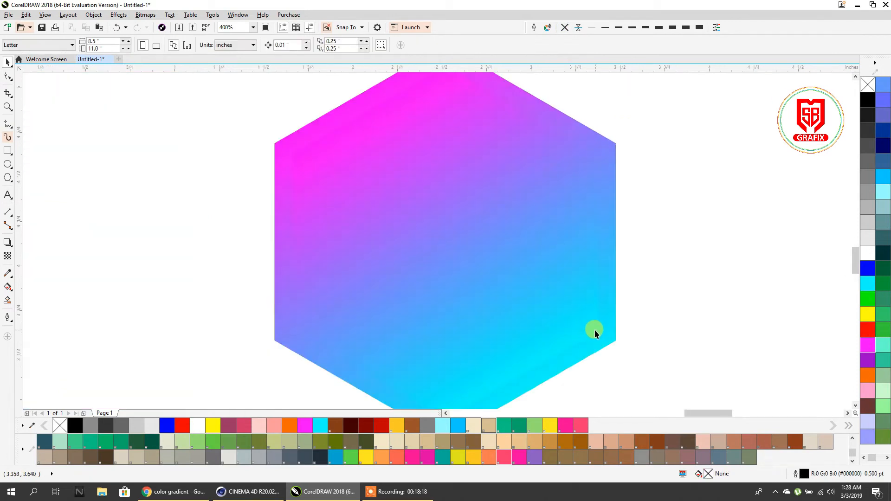
click(546, 290)
scroll(408, 199, down, 2)
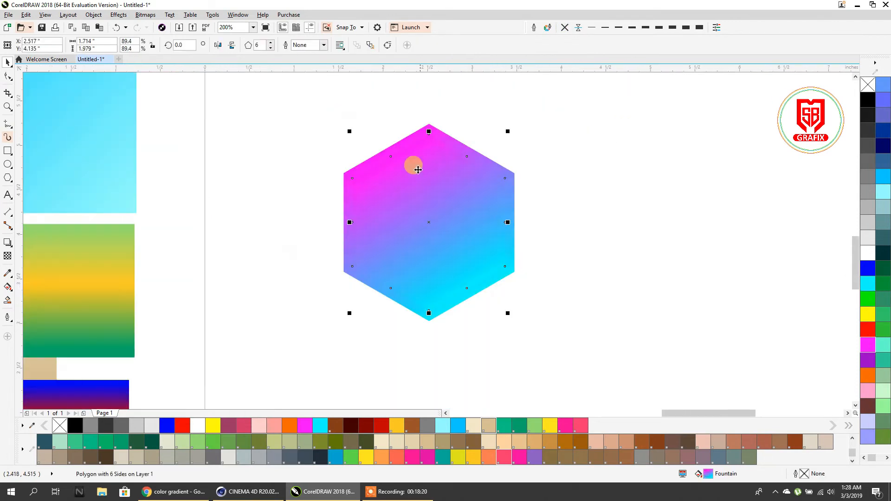
click(232, 45)
click(254, 125)
Move both hexagons together off the page to just beyond the blue square's upper-left corner
scroll(489, 212, down, 4)
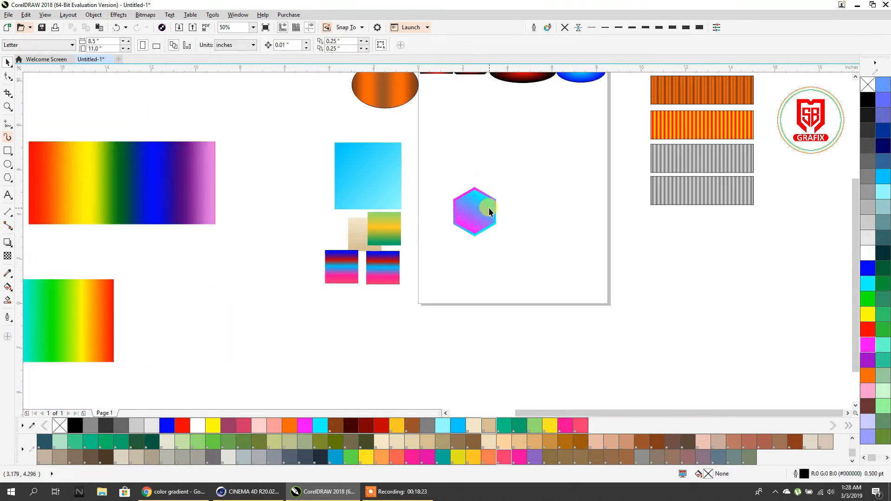
drag(436, 260, 436, 261)
drag(461, 212, 286, 124)
Place a copy of the orange and brown gradient ellipse in the empty area of the page
drag(375, 97, 474, 200)
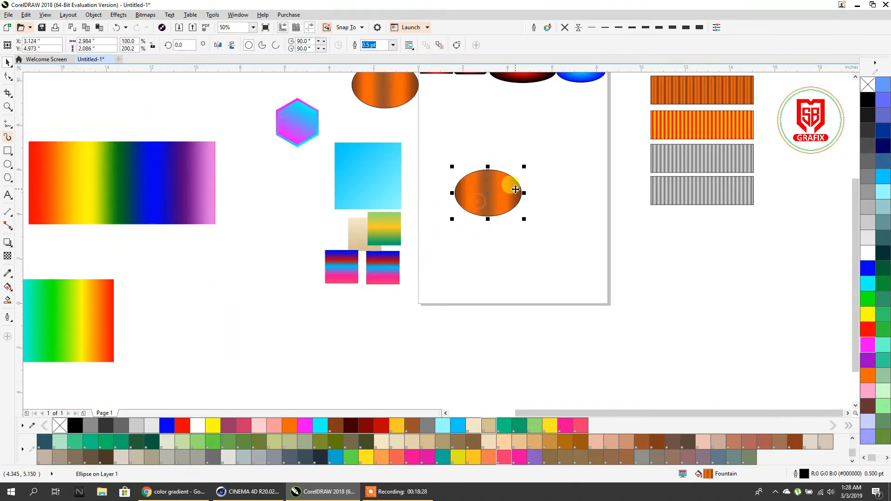
scroll(511, 185, up, 4)
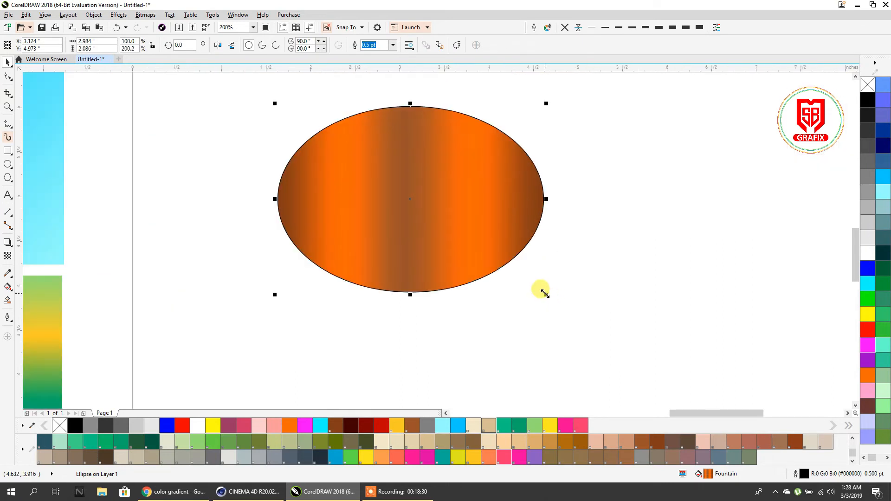
Add a concentric inner copy of the ellipse, about 2.64 by 1.84 inches, without outline, its gradient running diagonally from upper right to lower left
drag(543, 293, 531, 284)
click(562, 28)
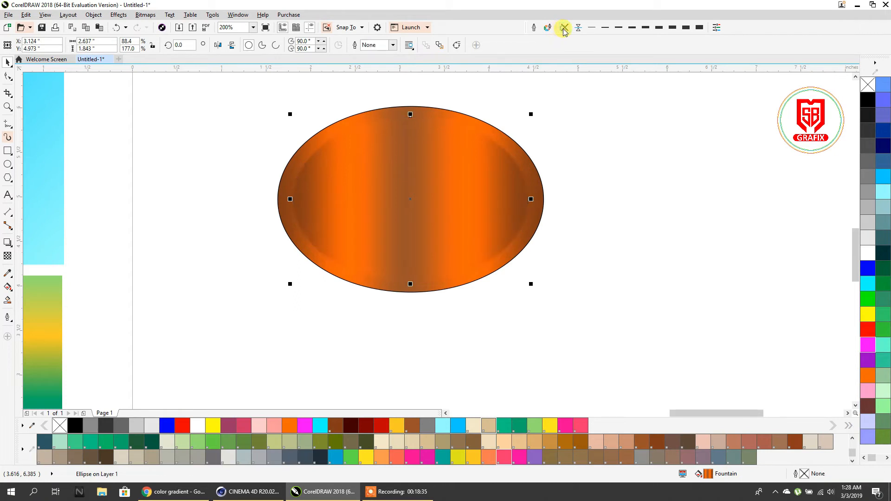
click(8, 286)
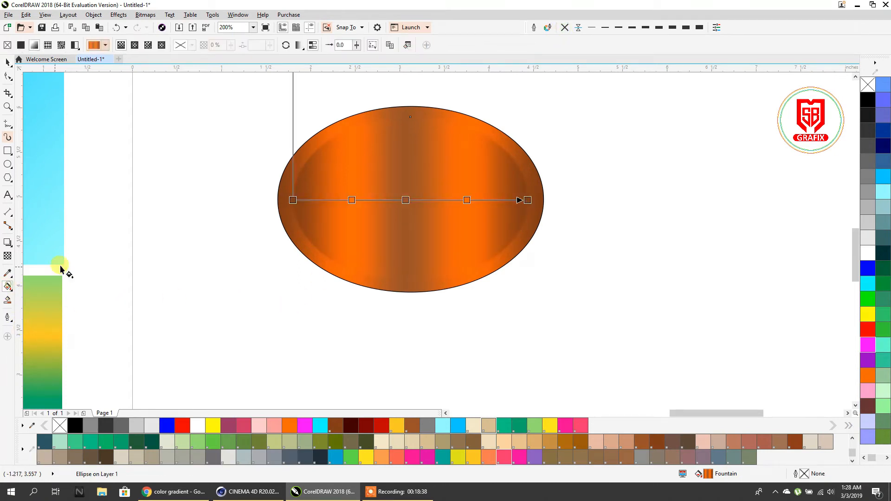
drag(514, 110, 302, 279)
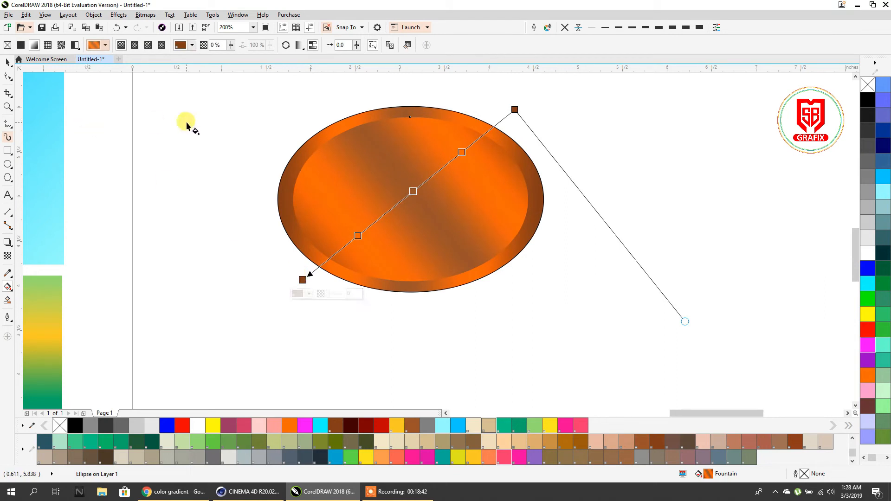
Place a copy of the nested orange and brown ellipses off the page, above and left of the hexagons
click(8, 61)
click(559, 235)
scroll(445, 255, down, 2)
scroll(444, 256, down, 1)
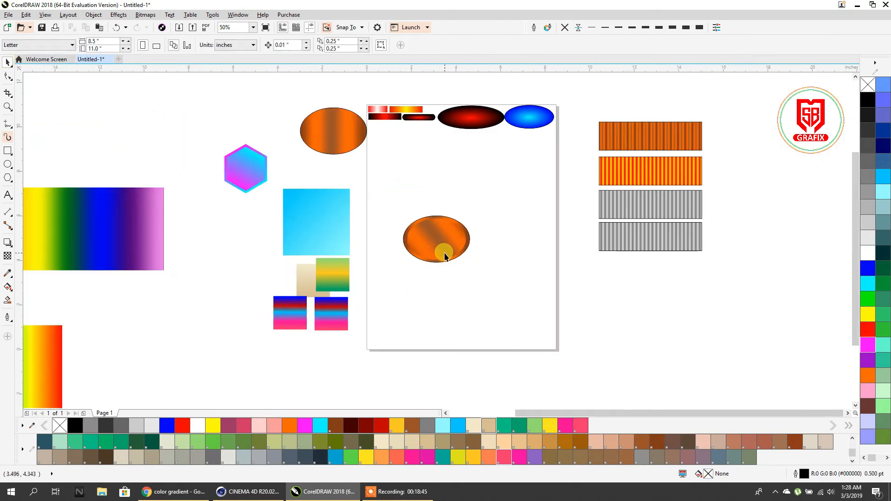
click(413, 243)
drag(417, 239, 201, 106)
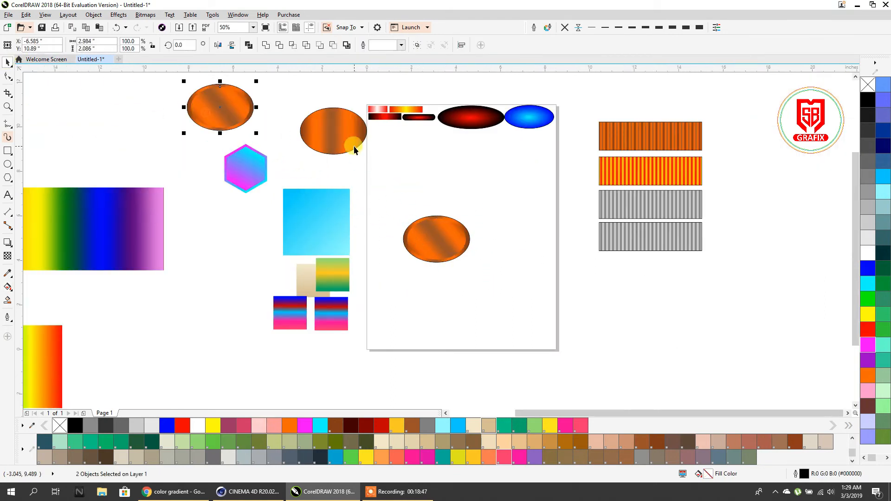
Fill the page's outer ellipse with solid light grey and the inner ellipse with tan PANTONE 7502 C
drag(489, 185, 390, 278)
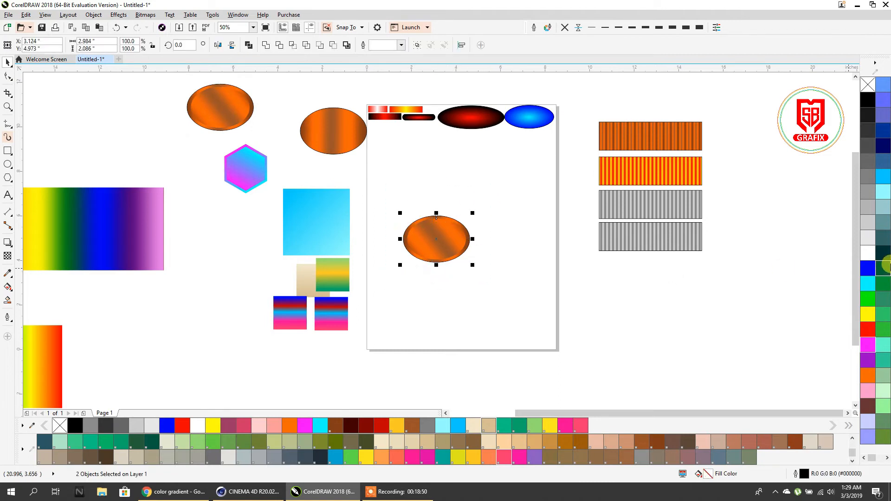
click(868, 239)
scroll(460, 227, up, 1)
click(434, 241)
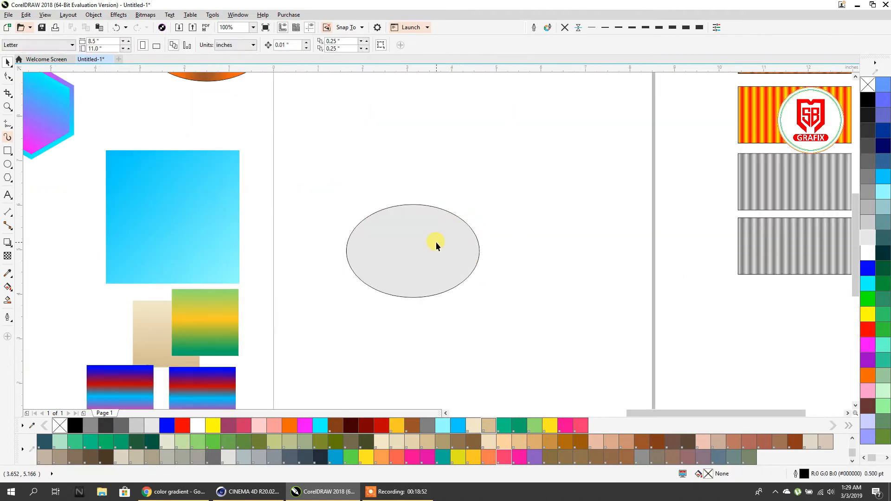
drag(488, 425, 413, 247)
scroll(417, 235, up, 1)
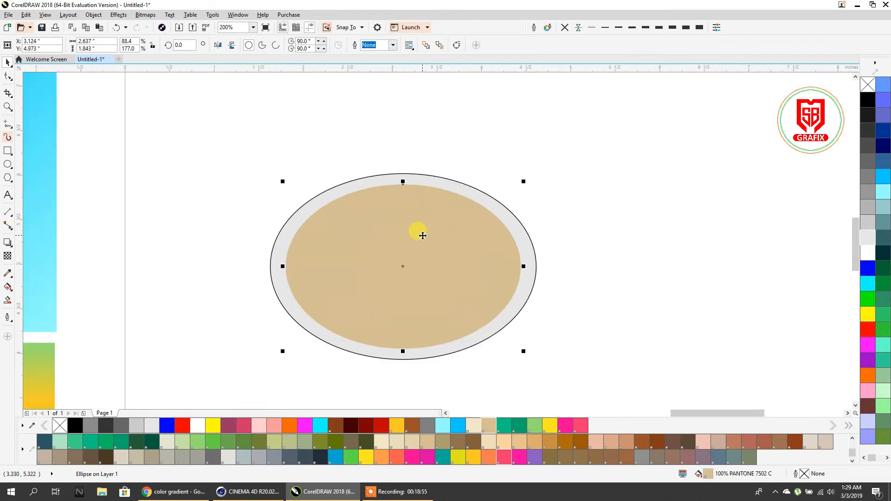
Remove the outlines from both the grey and tan ellipses
drag(489, 244, 490, 244)
drag(616, 120, 326, 335)
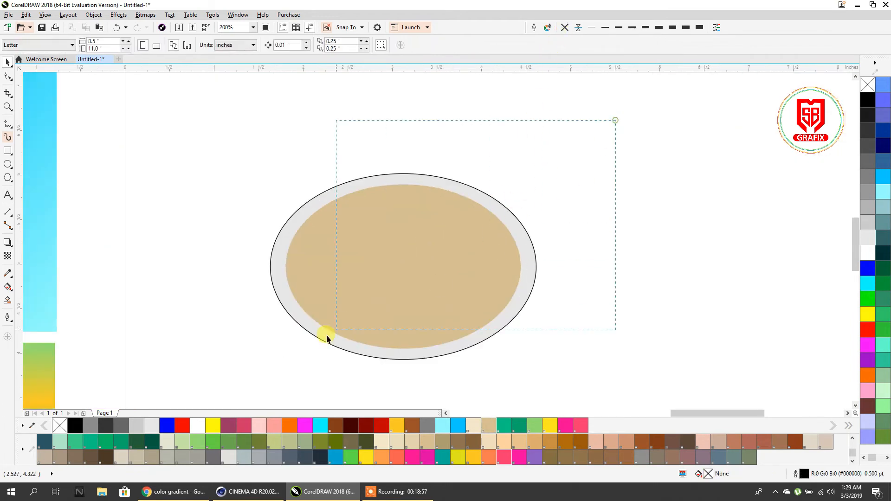
drag(224, 387, 224, 387)
click(565, 27)
click(554, 145)
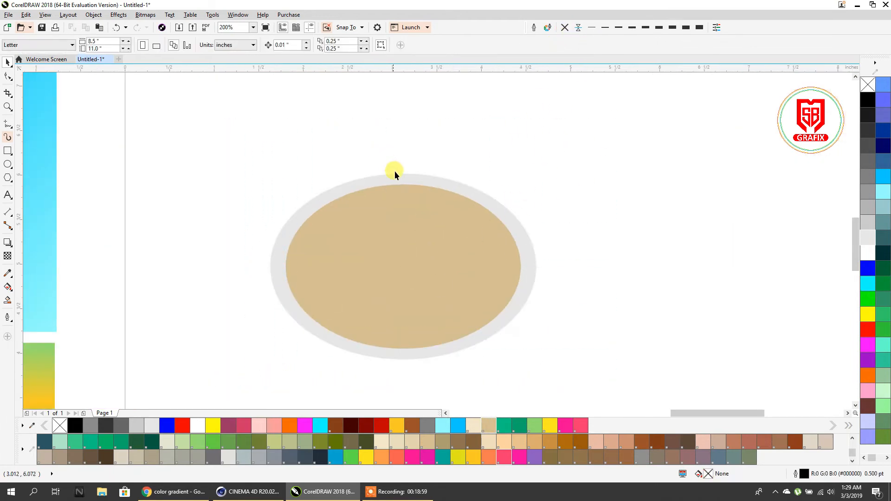
Apply a horizontal linear fountain fill to both ellipses, running from orange at the left end to yellow at the right end
scroll(411, 193, down, 1)
drag(411, 194, 333, 205)
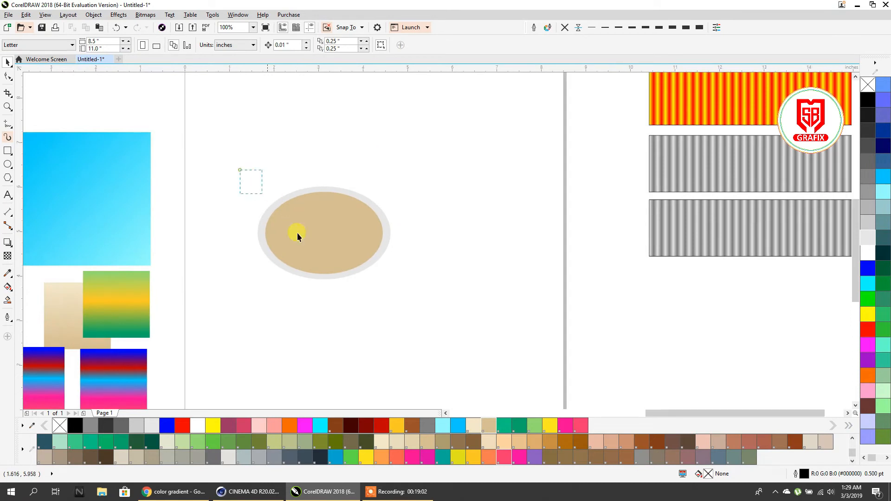
scroll(365, 277, up, 2)
drag(308, 236, 449, 315)
scroll(404, 279, down, 1)
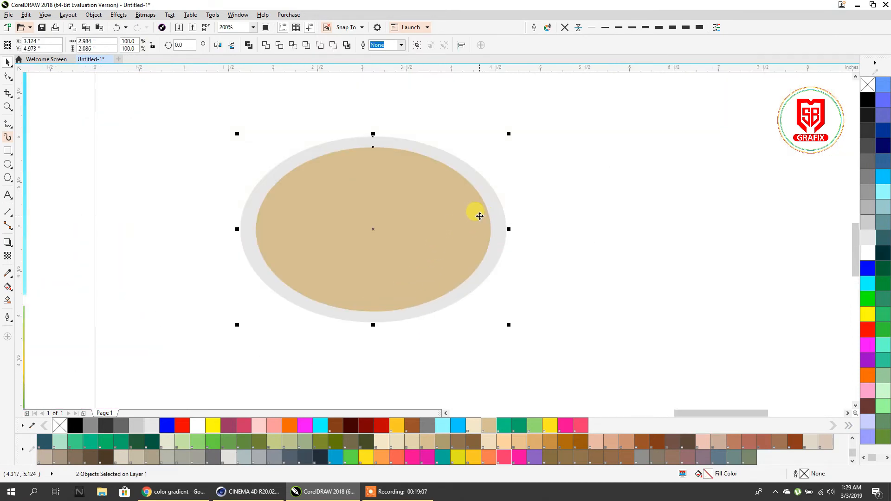
click(7, 287)
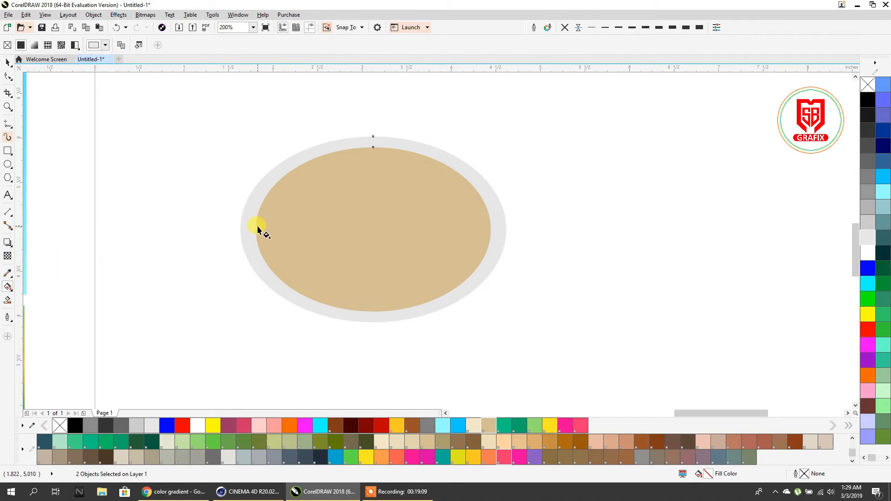
drag(257, 226, 491, 229)
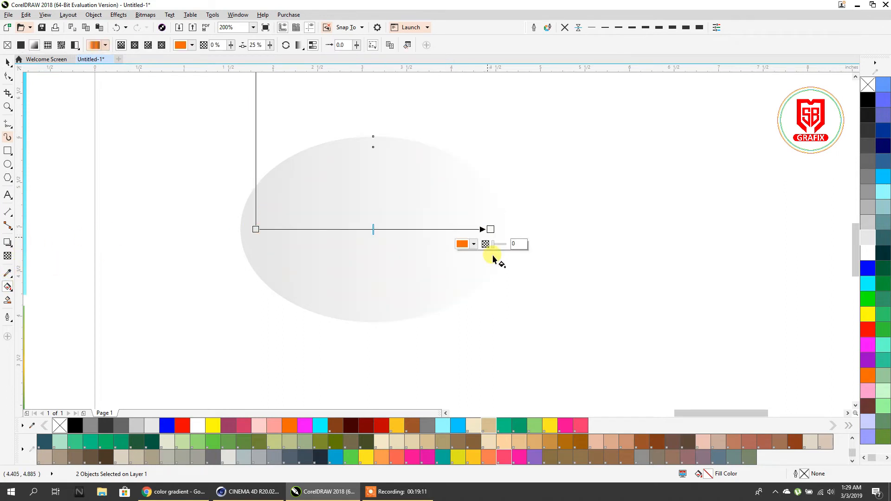
click(550, 423)
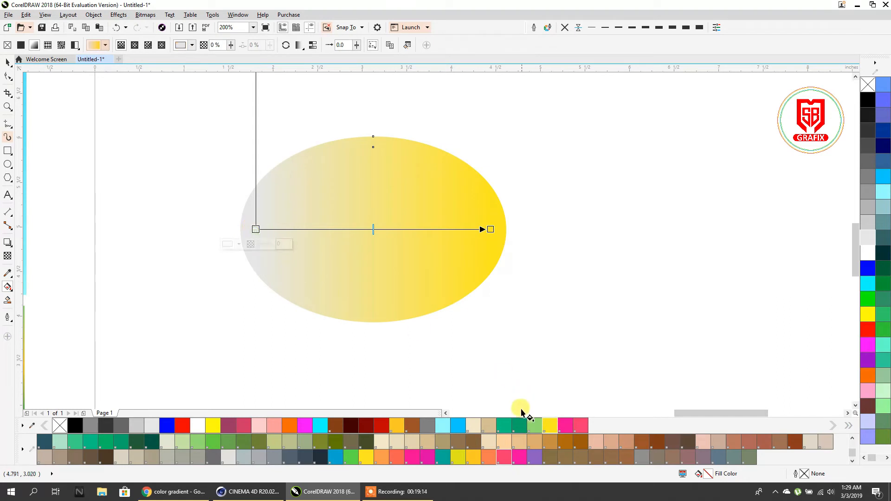
click(488, 425)
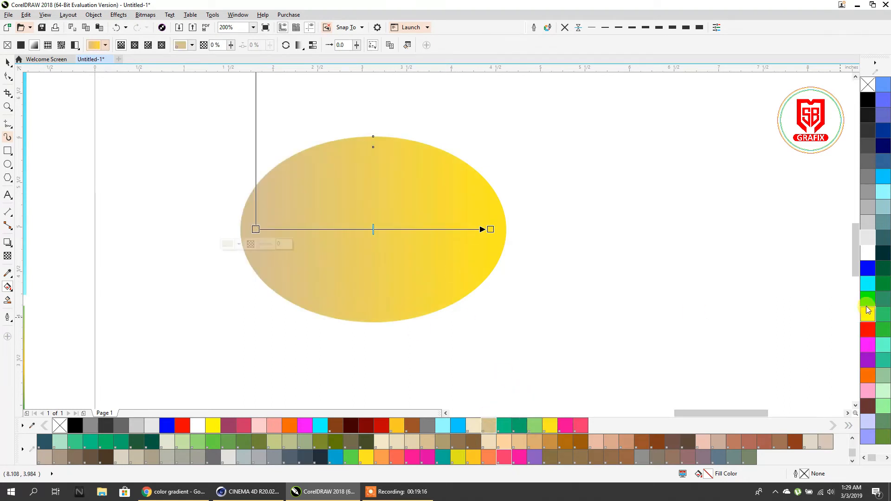
click(868, 376)
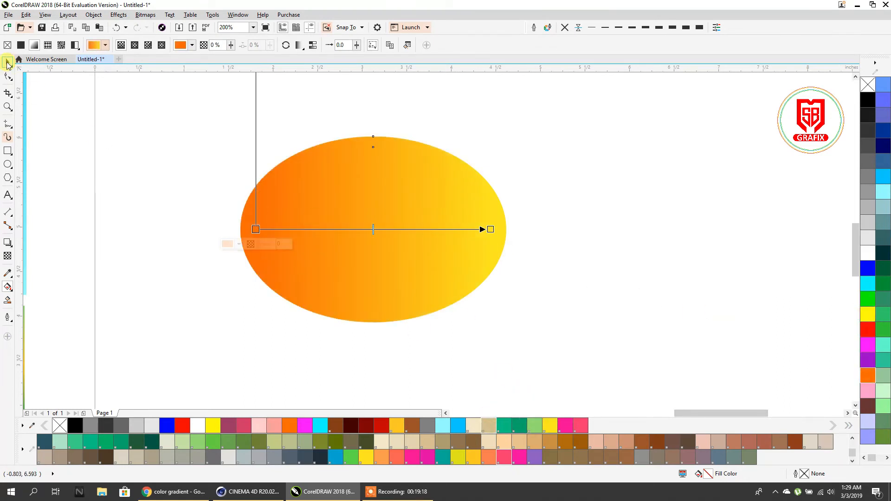
click(7, 63)
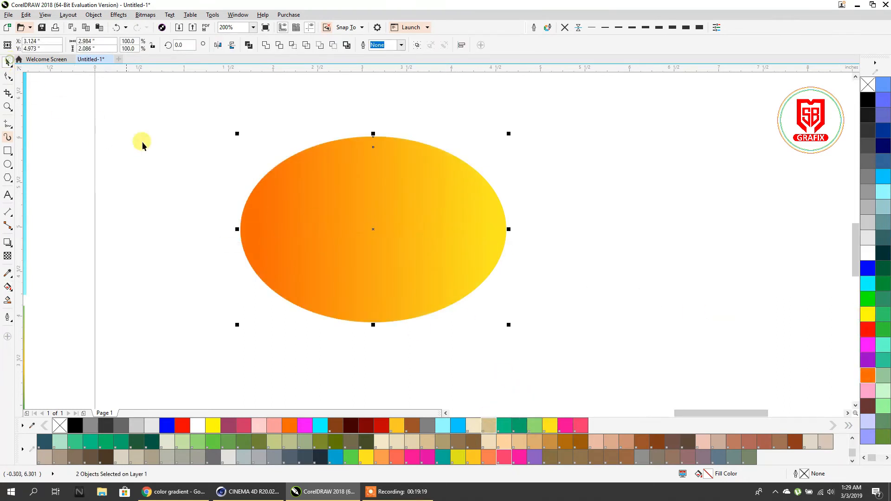
Mirror the inner ellipse horizontally so its gradient runs opposite to the outer one
click(219, 45)
click(227, 116)
scroll(472, 188, down, 2)
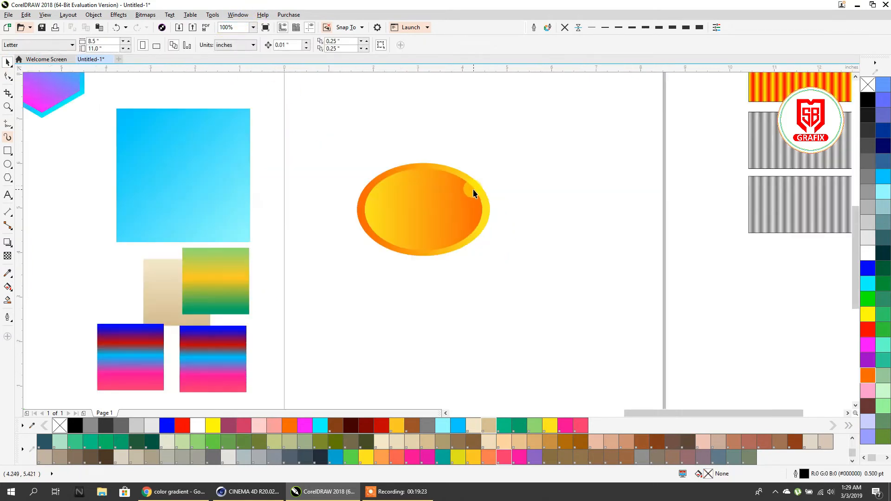
Place a copy of the nested orange and yellow ellipses off the page, above the two orange and brown ellipses
scroll(484, 176, up, 1)
scroll(485, 175, down, 1)
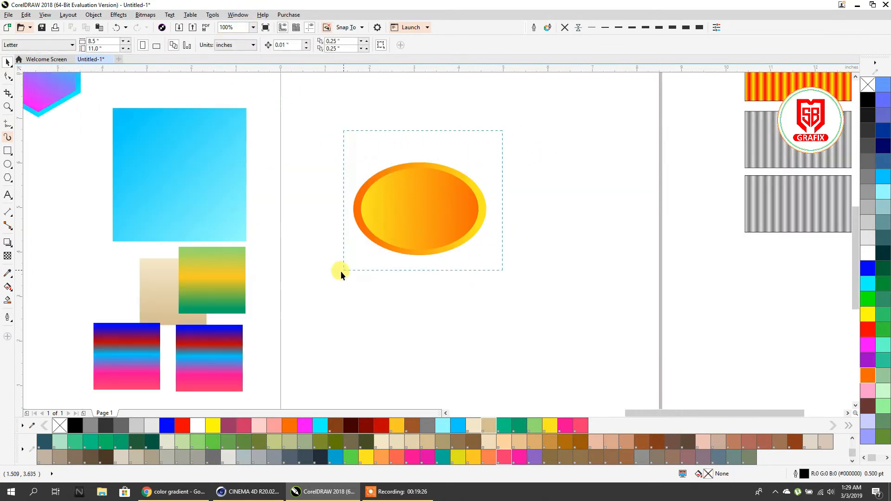
drag(340, 271, 341, 272)
scroll(360, 284, down, 2)
drag(380, 243, 243, 89)
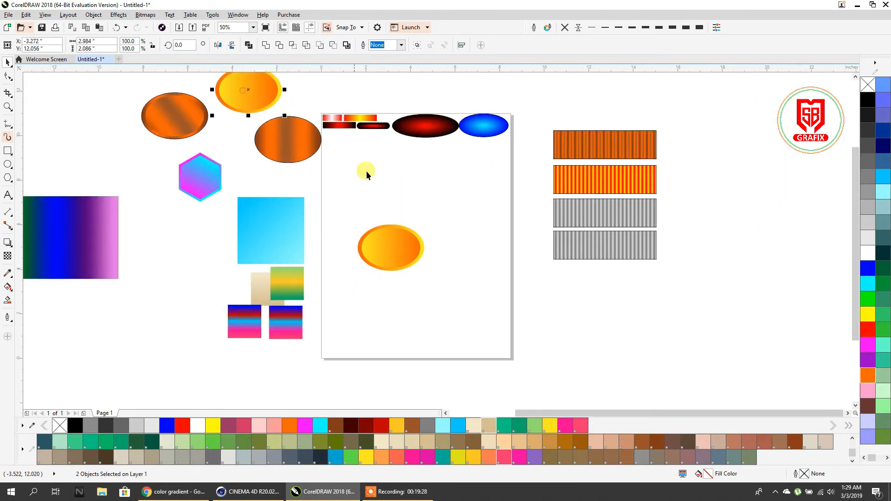
Rotate the inner ellipse on the page counterclockwise by about 16.6 degrees
scroll(394, 241, up, 4)
click(395, 241)
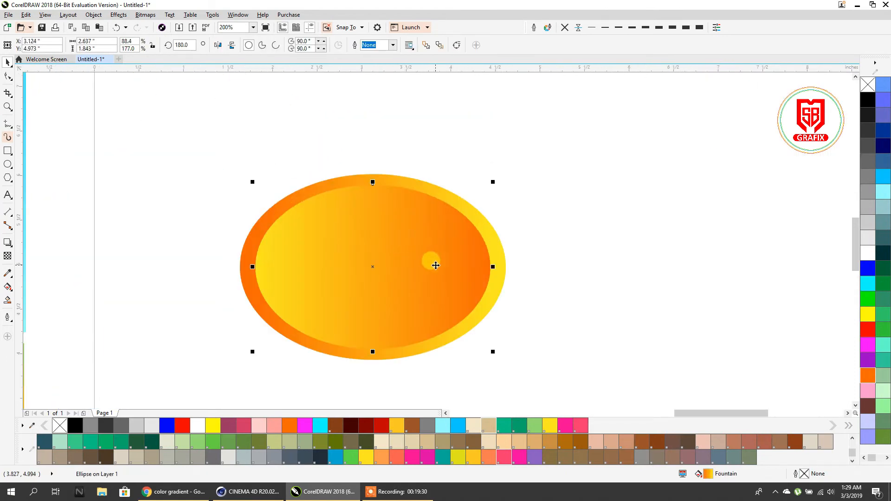
click(444, 250)
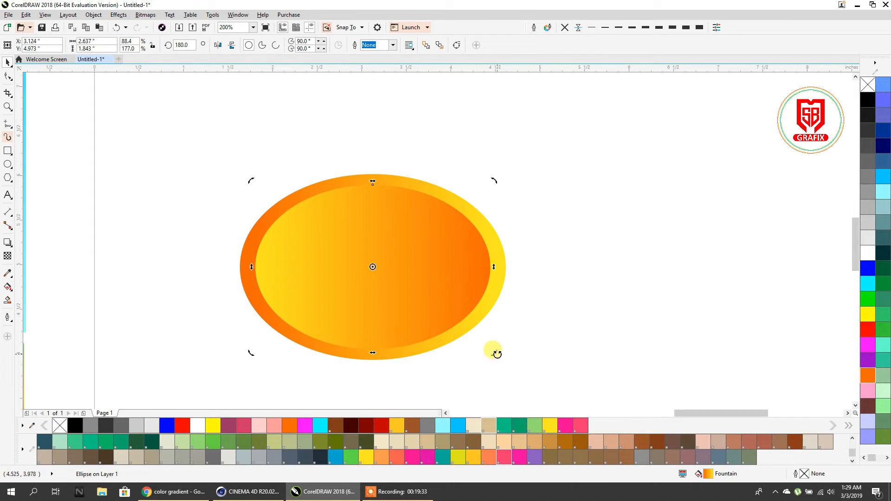
drag(494, 352, 507, 306)
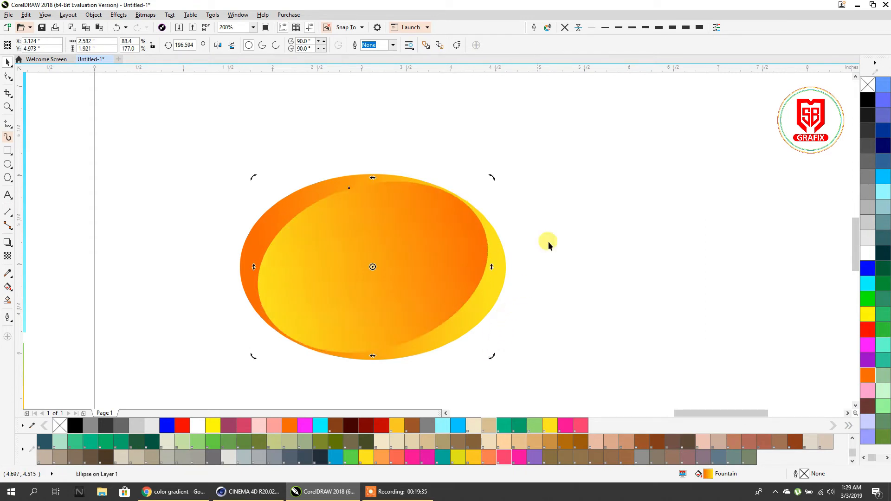
click(560, 196)
Place a copy of the ellipses with the tilted inner one off the page, just left of the blue square
scroll(522, 187, down, 1)
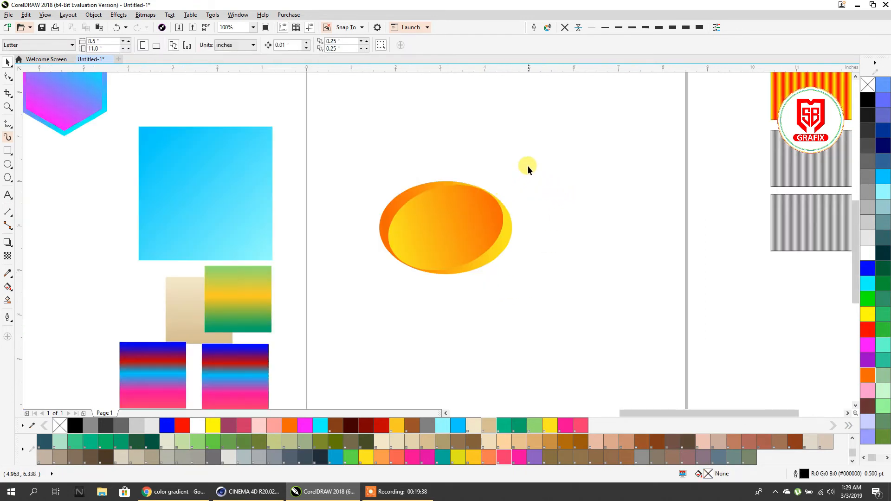
drag(541, 154, 352, 324)
scroll(390, 221, down, 1)
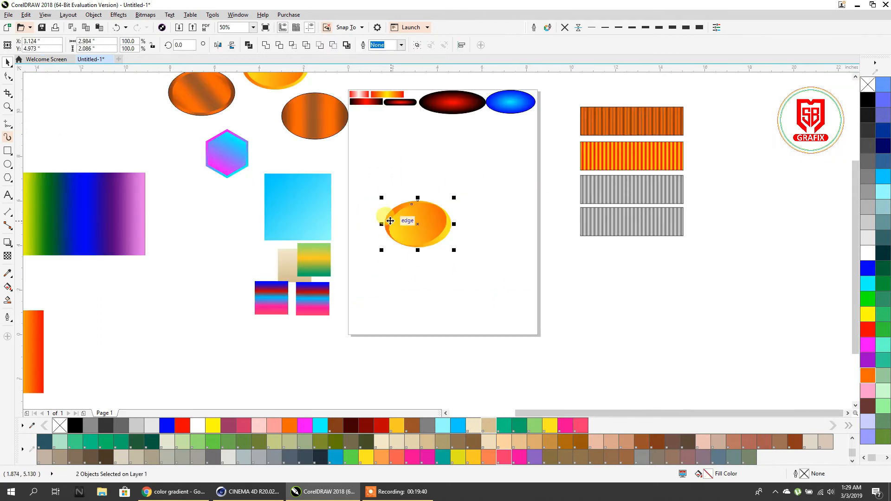
drag(393, 237, 198, 226)
Pull the two ellipses on the page apart, then place the tilted one back over the shifted outer ellipse
scroll(378, 224, up, 3)
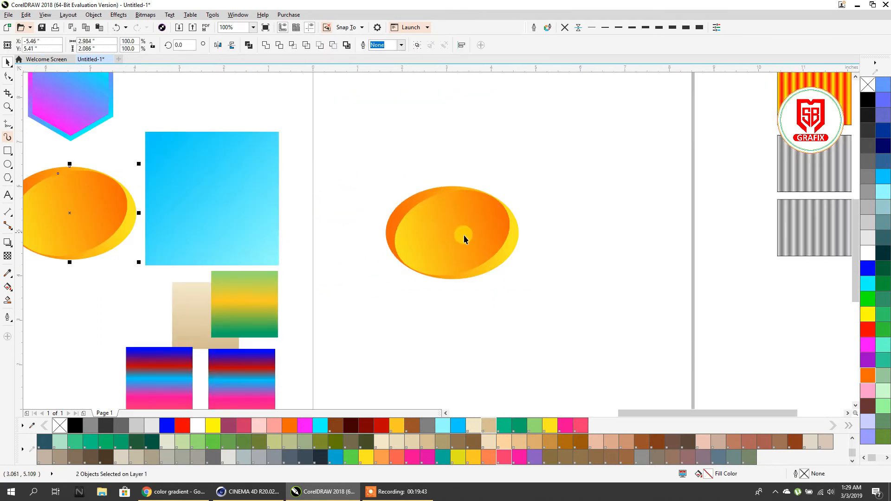
scroll(490, 248, down, 1)
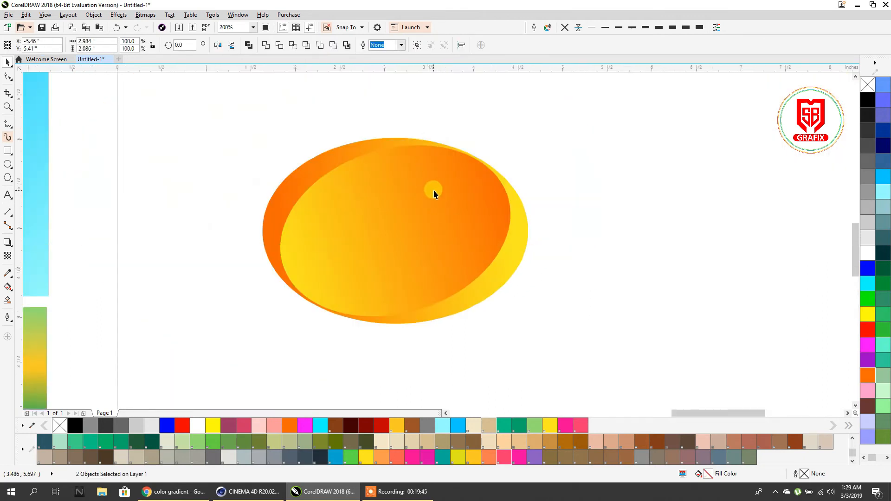
click(433, 193)
drag(464, 193, 662, 213)
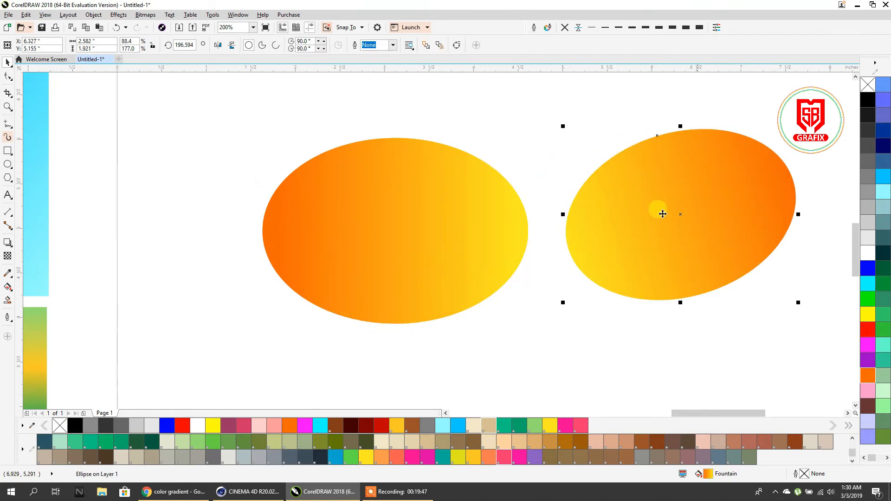
drag(422, 226, 337, 211)
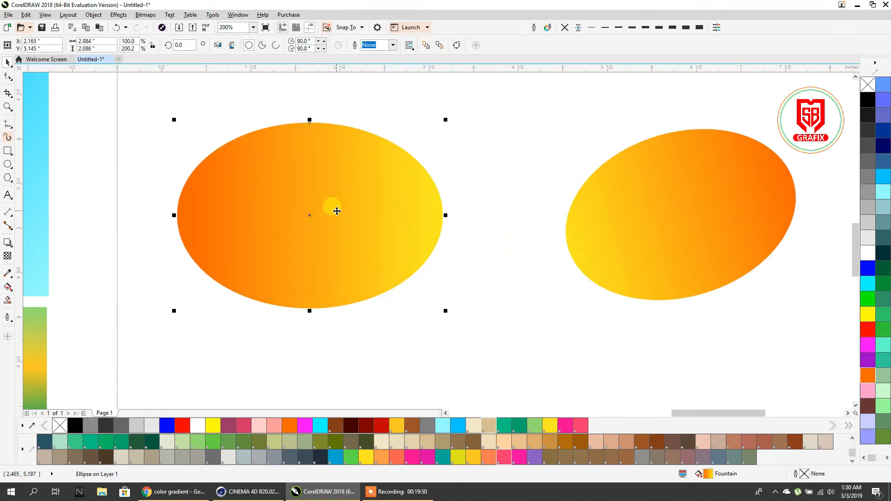
drag(720, 239, 344, 232)
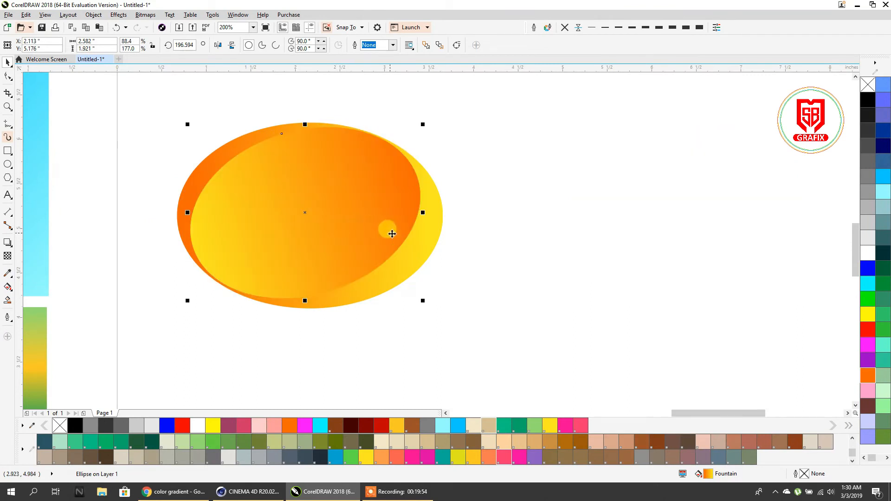
Move both ellipses off the page to below the other tilted pair, left of the blue and pink gradient squares
scroll(392, 213, down, 2)
click(437, 227)
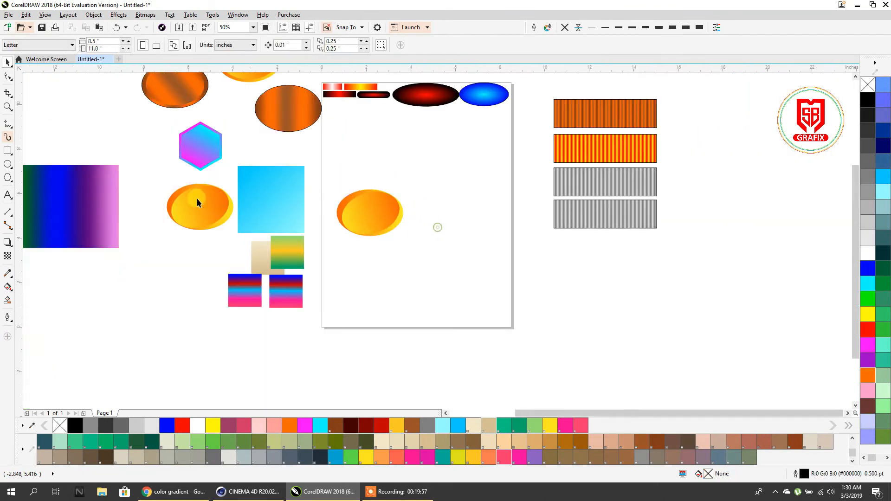
drag(325, 274, 324, 275)
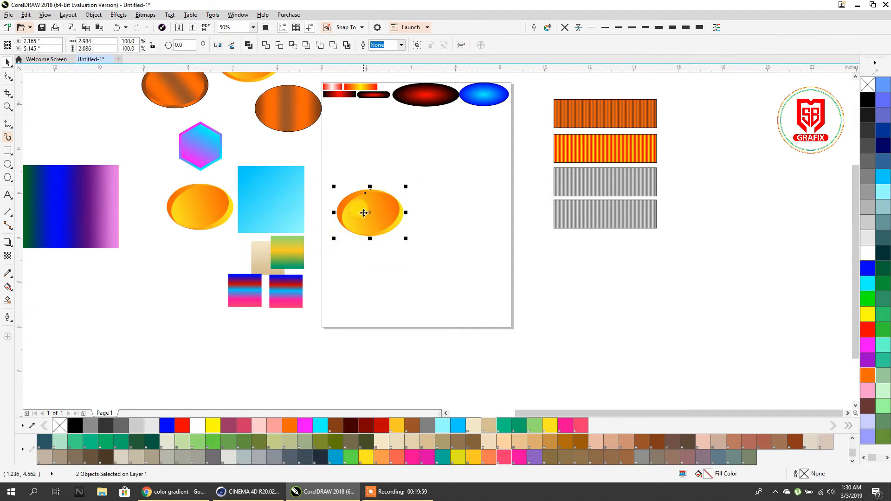
drag(364, 209, 189, 278)
Add the text "MSB" in the middle of the page and set its font to BoomBox 2
click(372, 239)
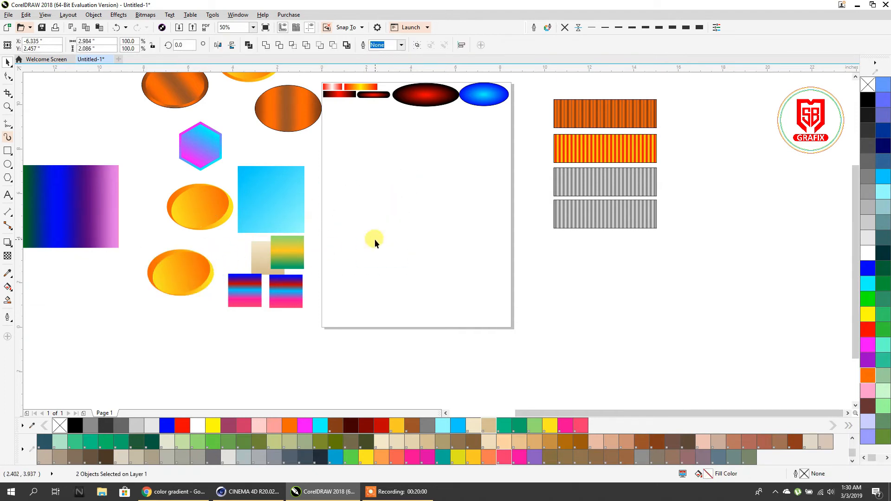
click(7, 197)
click(370, 204)
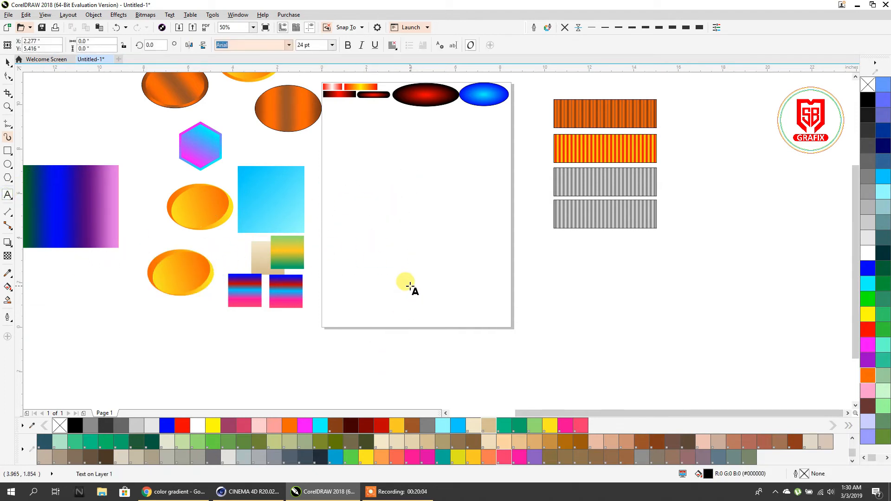
text(k)
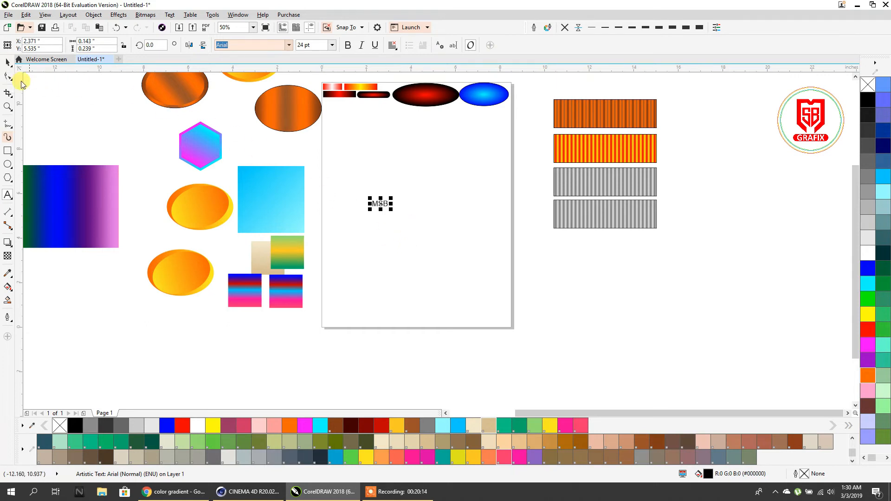
click(290, 45)
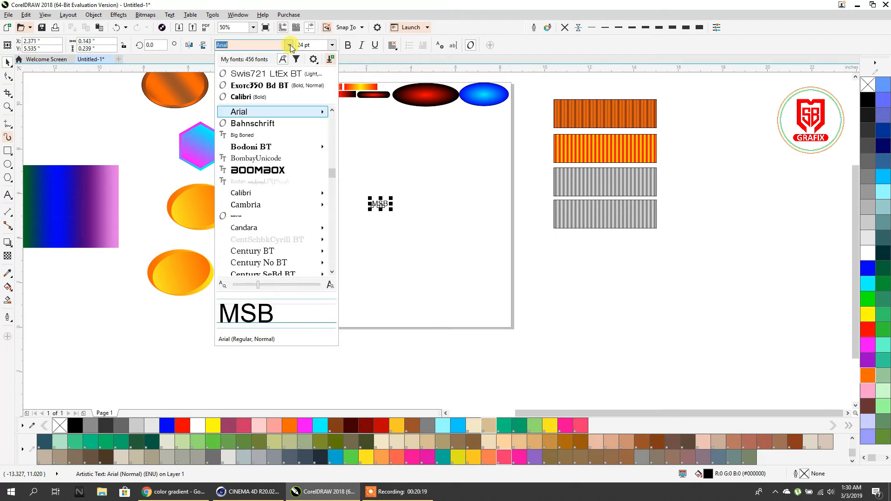
click(269, 169)
Enlarge the MSB text to about 5.45 by 1.68 inches and position it across the middle of the page
scroll(396, 209, up, 2)
drag(390, 222, 543, 268)
drag(345, 268, 292, 301)
Copy the orange and brown fountain fill from the ellipse with vertical bands onto the MSB text
scroll(522, 227, up, 2)
scroll(398, 250, down, 2)
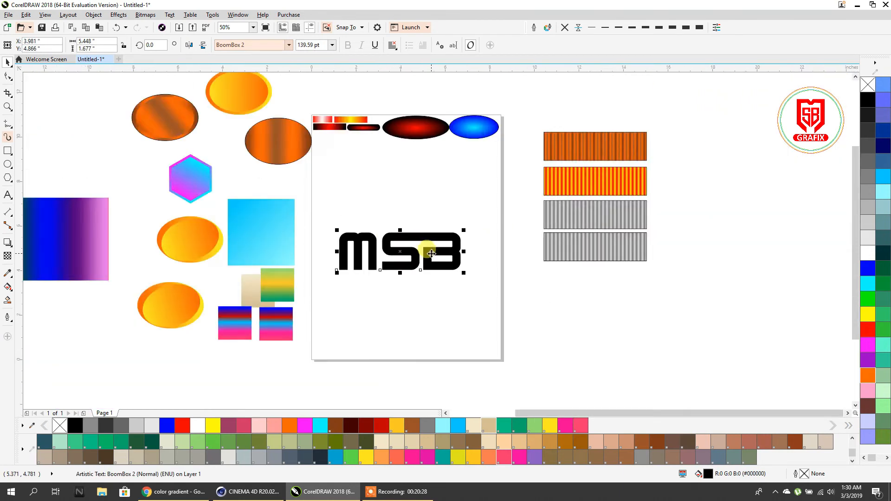
scroll(426, 250, down, 1)
scroll(436, 244, up, 1)
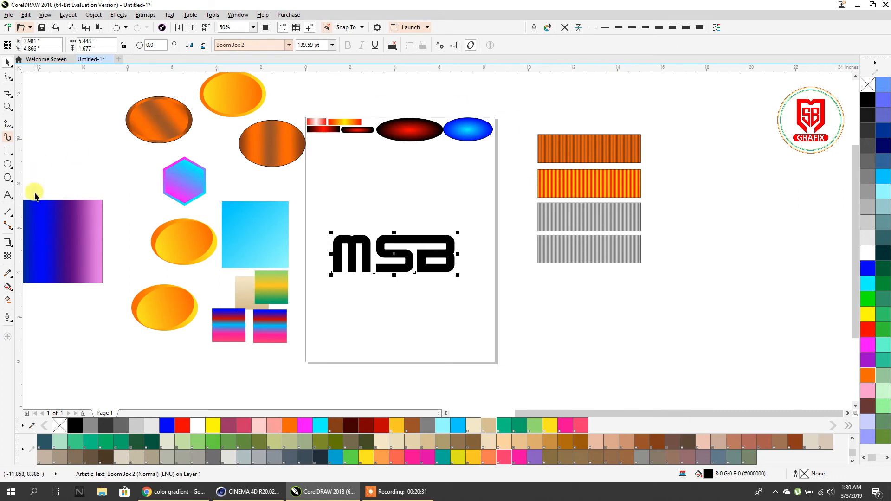
scroll(424, 252, up, 1)
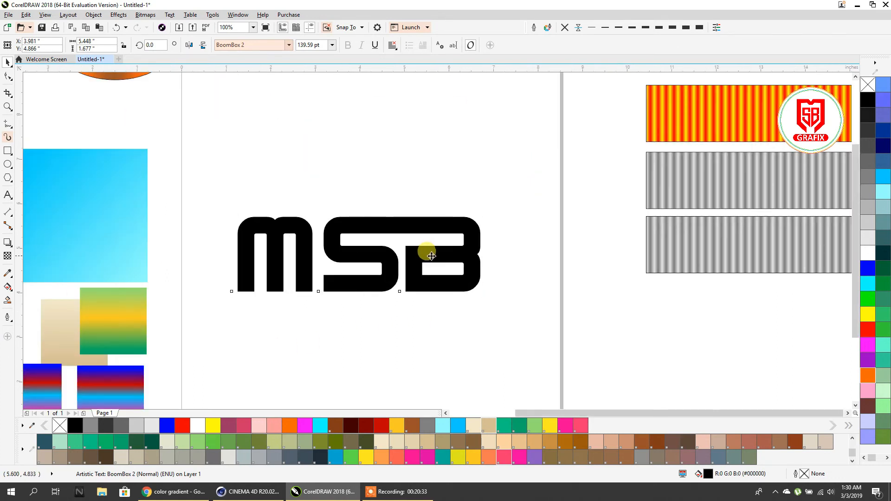
scroll(427, 269, down, 1)
drag(426, 269, 407, 315)
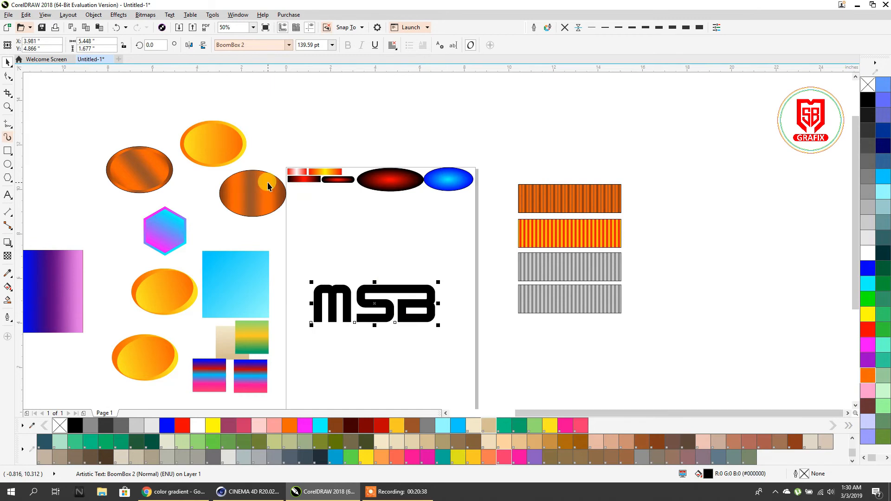
drag(268, 185, 347, 296)
click(374, 318)
scroll(374, 318, up, 2)
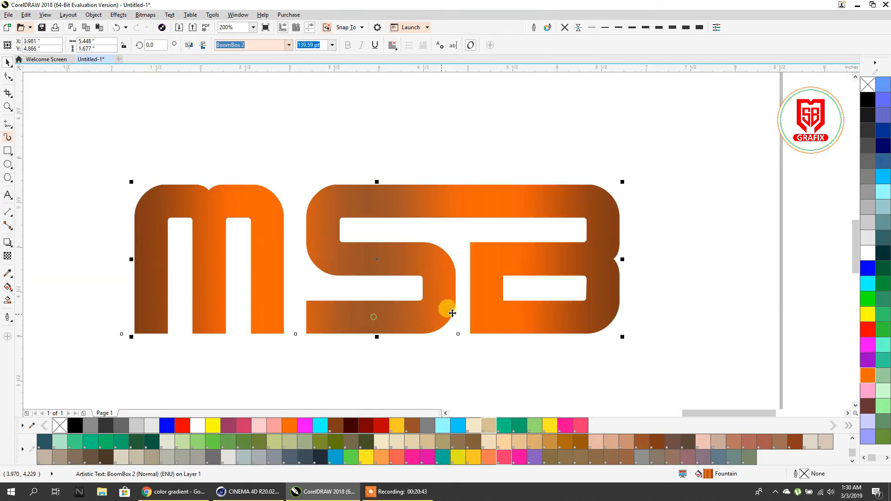
Add a one-step outside contour of about 0.042 inch to the MSB text and break the contour group apart
click(10, 245)
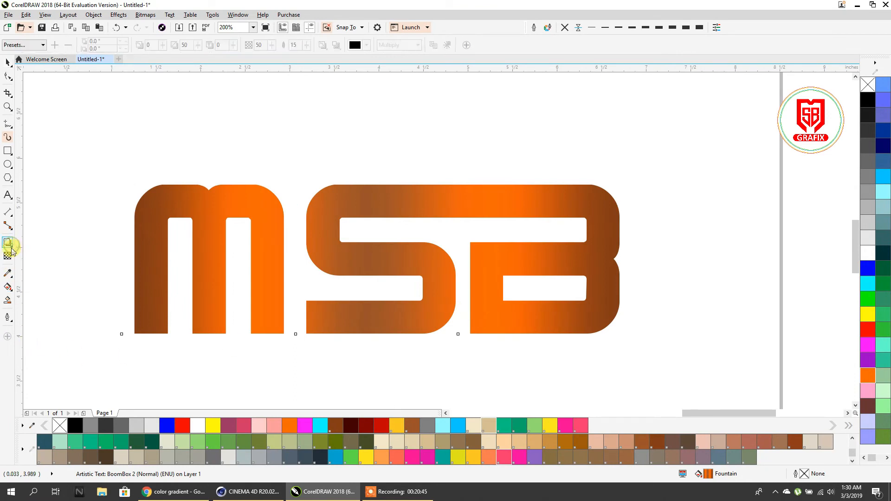
click(12, 249)
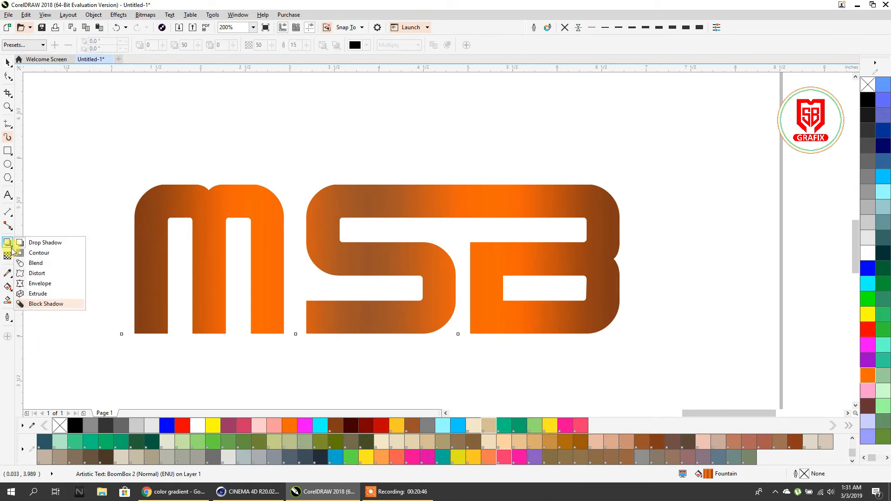
click(34, 259)
drag(144, 318, 127, 332)
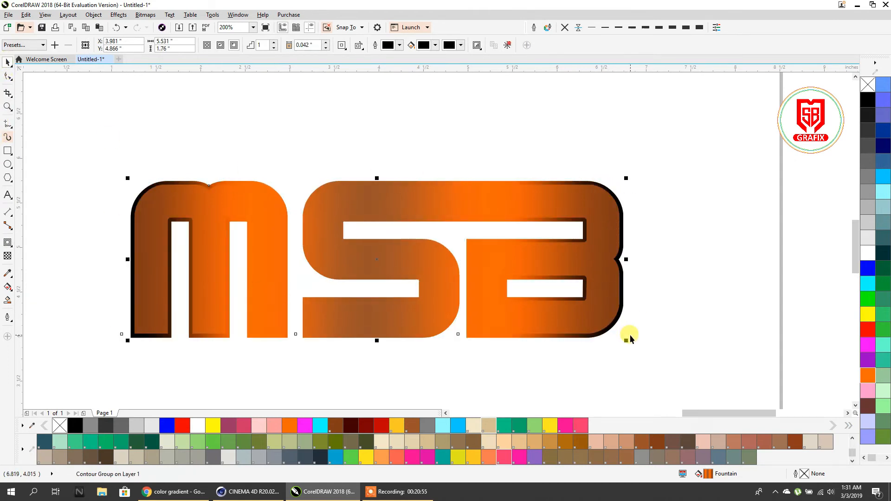
key(ctrl+k)
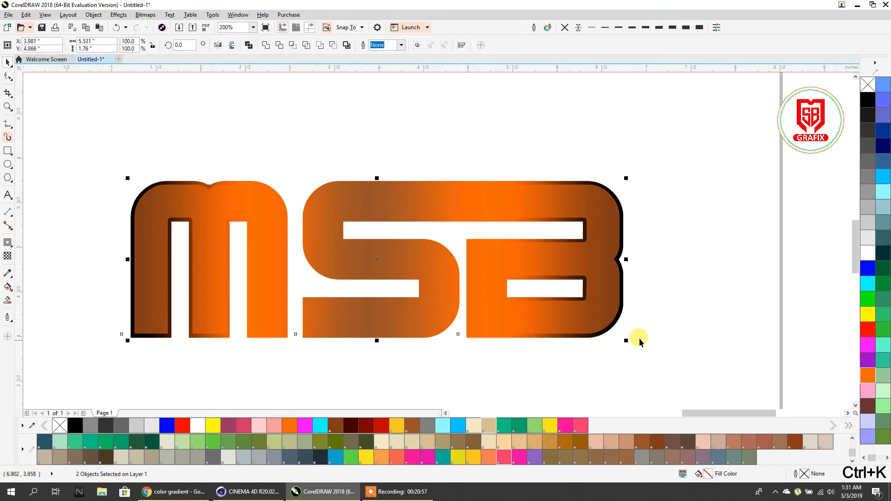
Pull the MSB text off its contour shape, then centre it back over the contour
click(612, 304)
drag(592, 289, 590, 243)
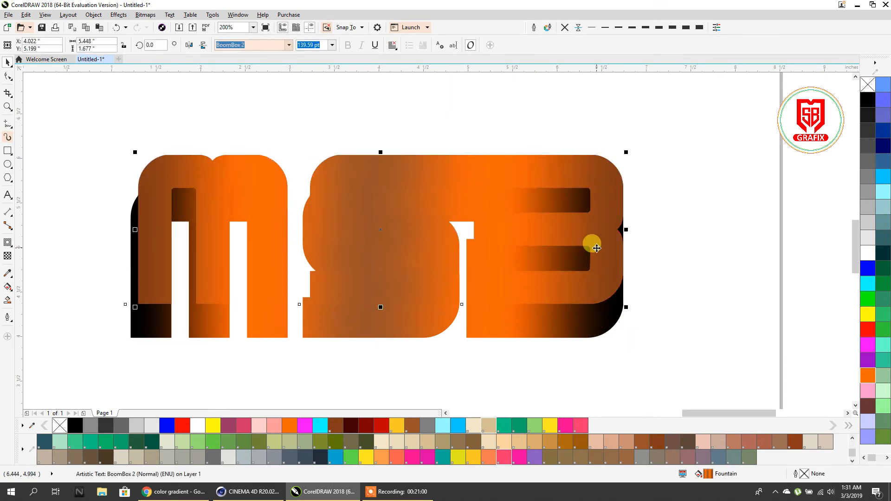
shift+click(531, 317)
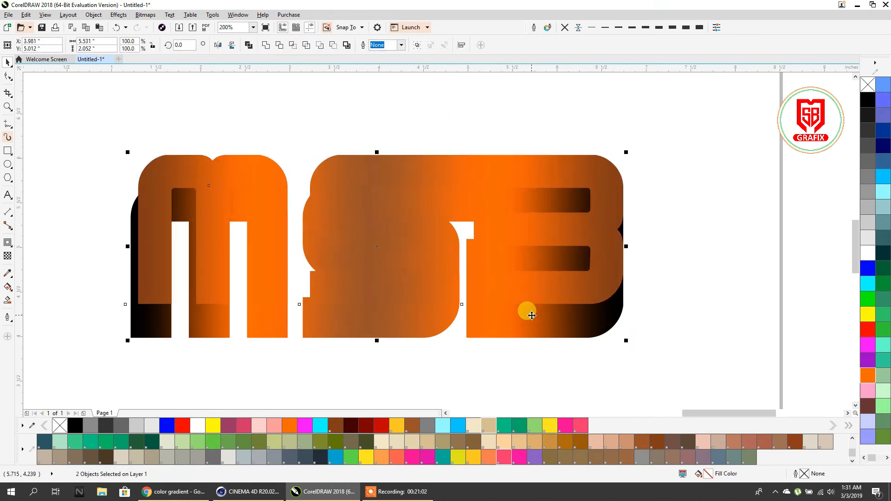
key(e)
key(c)
click(665, 309)
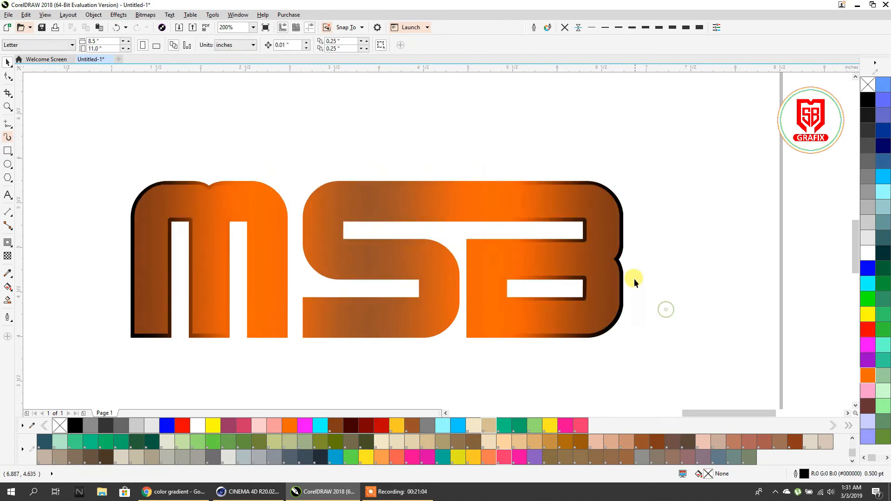
Copy the MSB text's orange and brown fountain fill onto the black contour shape
scroll(605, 273, up, 2)
click(604, 274)
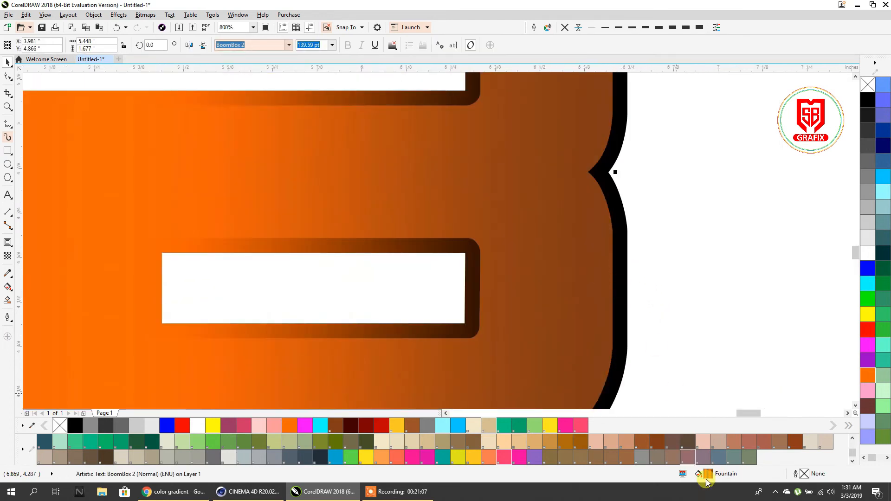
drag(623, 329, 619, 325)
scroll(620, 325, down, 2)
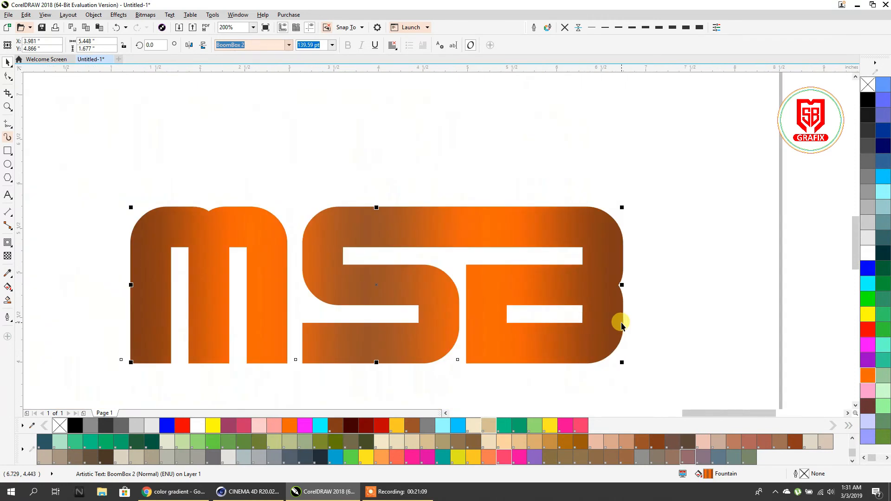
click(7, 288)
click(313, 45)
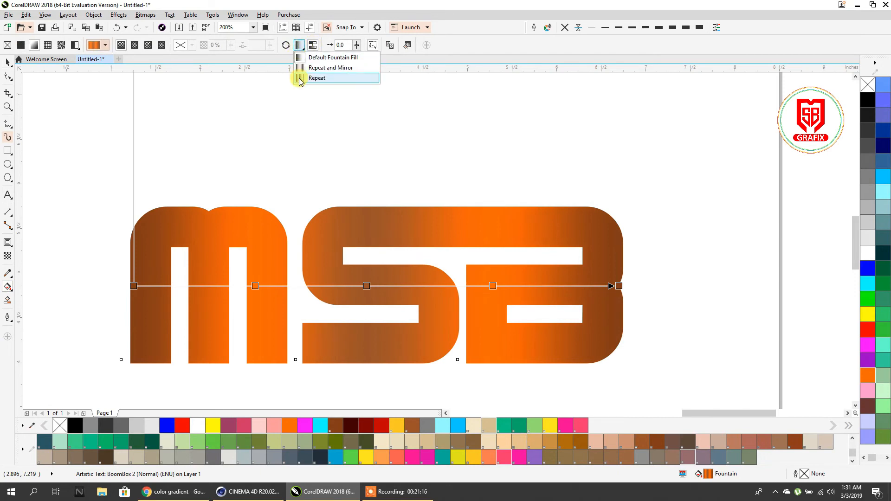
click(320, 78)
drag(311, 200, 349, 179)
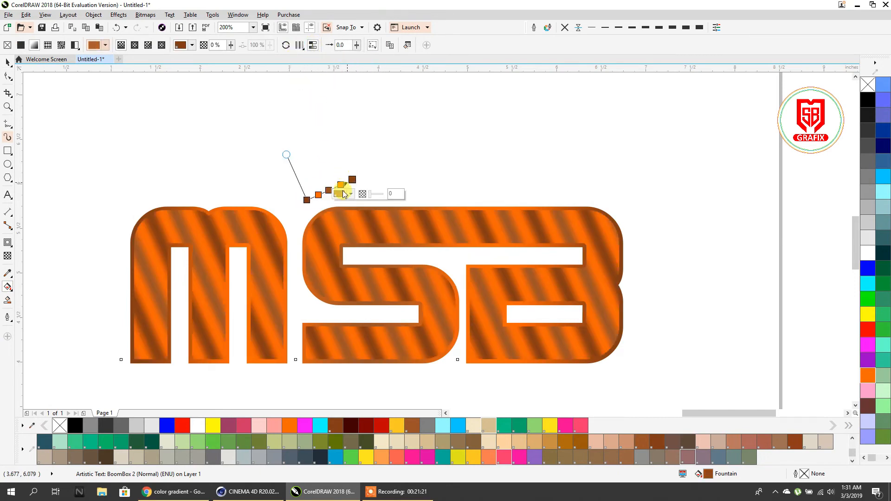
key(ctrl+z)
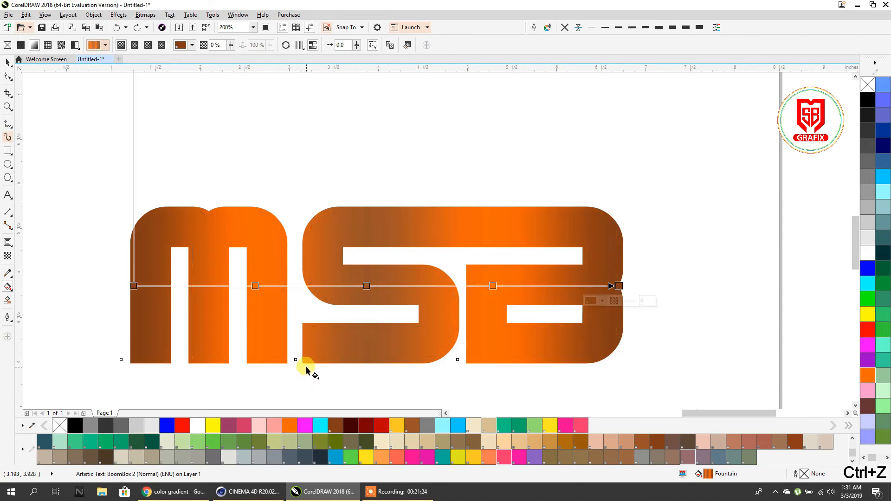
Shorten the contour shape's fountain fill to a small diagonal span above the letters and set it to Repeat
scroll(255, 200, up, 1)
key(ctrl+q)
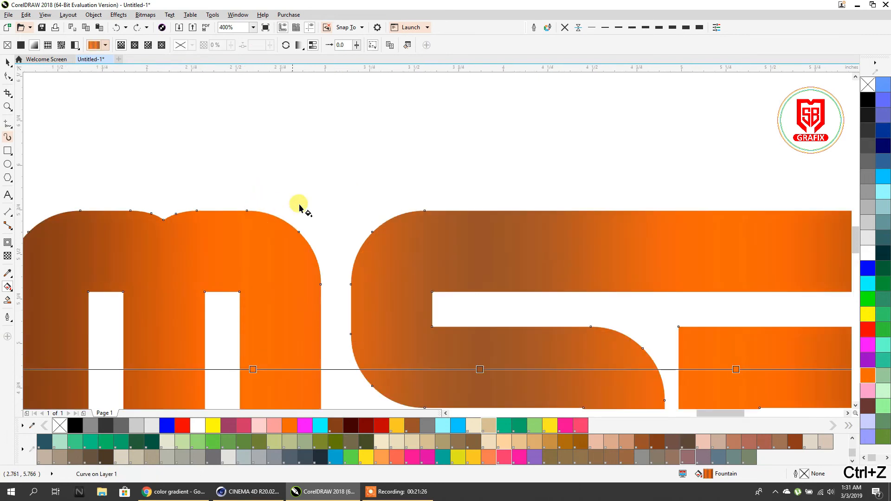
drag(329, 197, 368, 155)
scroll(368, 157, down, 1)
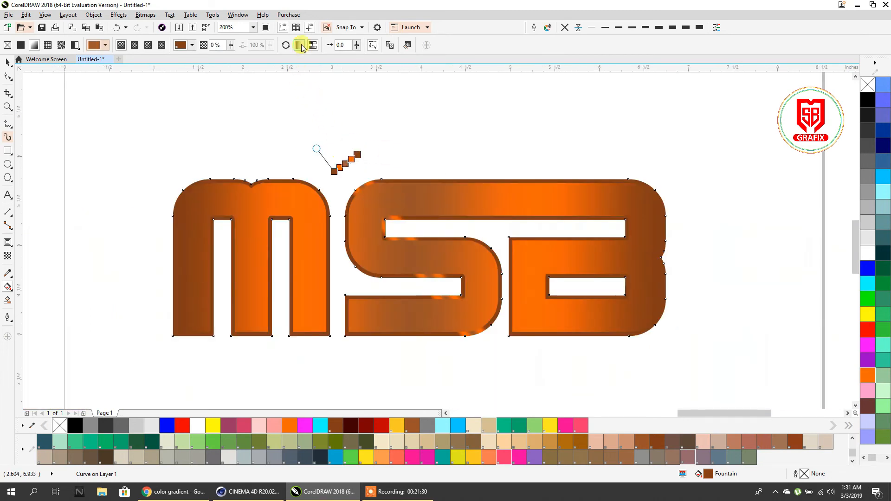
click(300, 46)
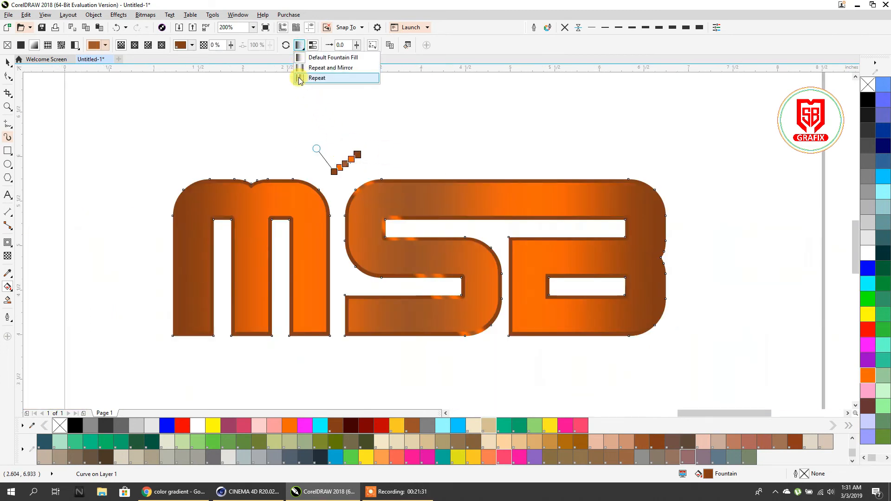
click(299, 78)
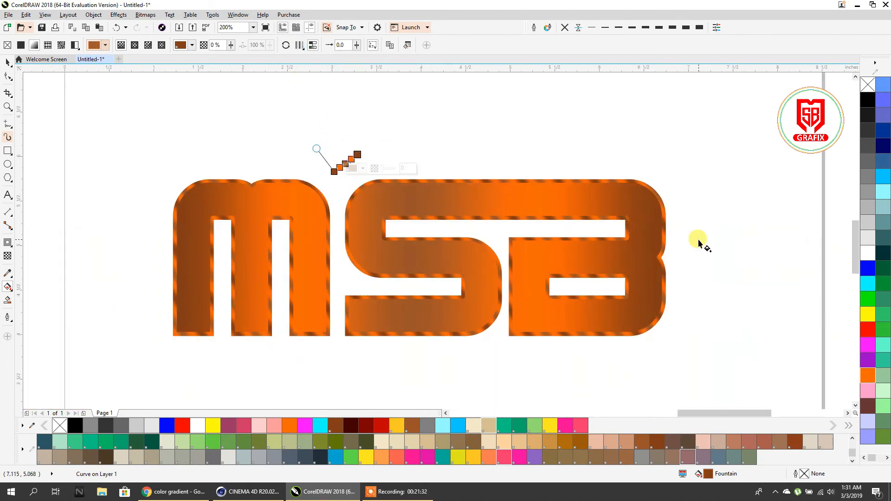
Examine the striped contour around the MSB letters at different magnifications
click(8, 61)
scroll(174, 191, down, 1)
scroll(188, 210, down, 1)
scroll(200, 223, up, 3)
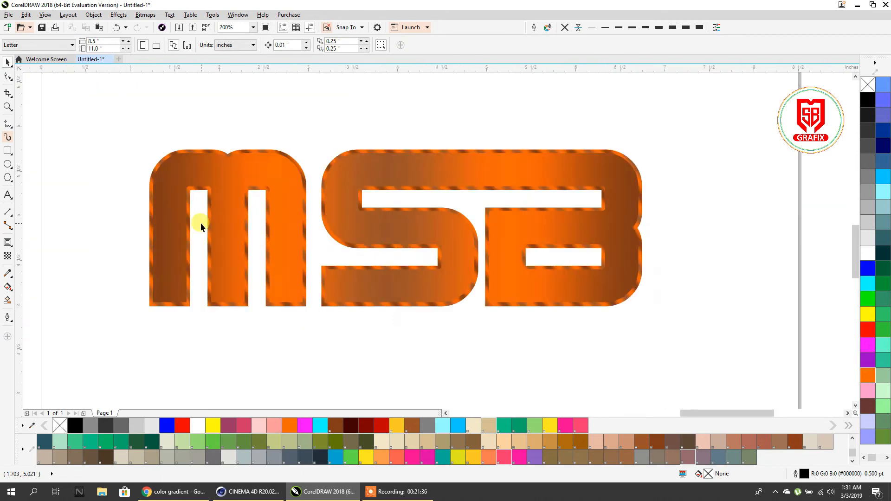
scroll(194, 220, down, 1)
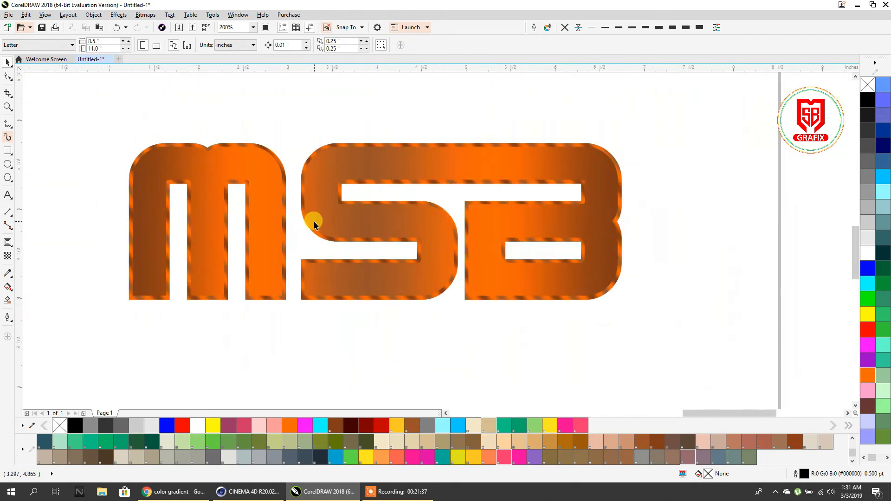
click(346, 226)
click(345, 320)
Place a copy of the red-to-violet rainbow rectangle on the page directly below the MSB text
scroll(340, 263, down, 1)
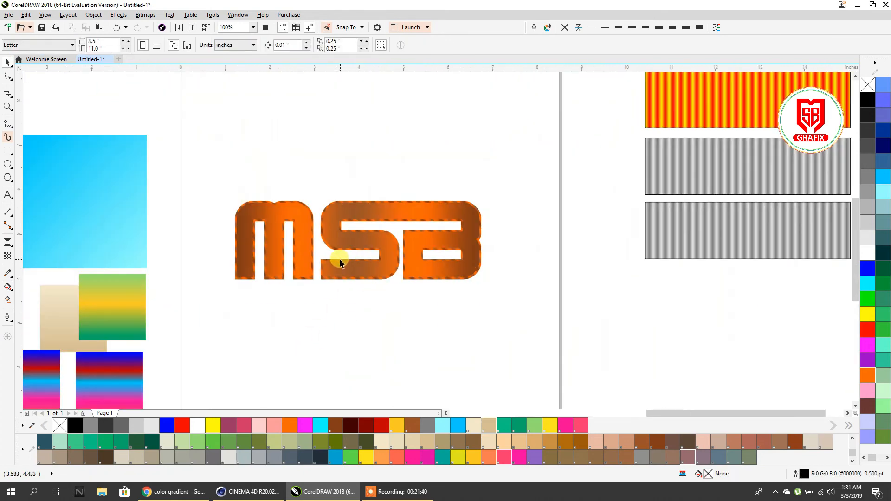
scroll(341, 264, down, 1)
scroll(374, 267, down, 1)
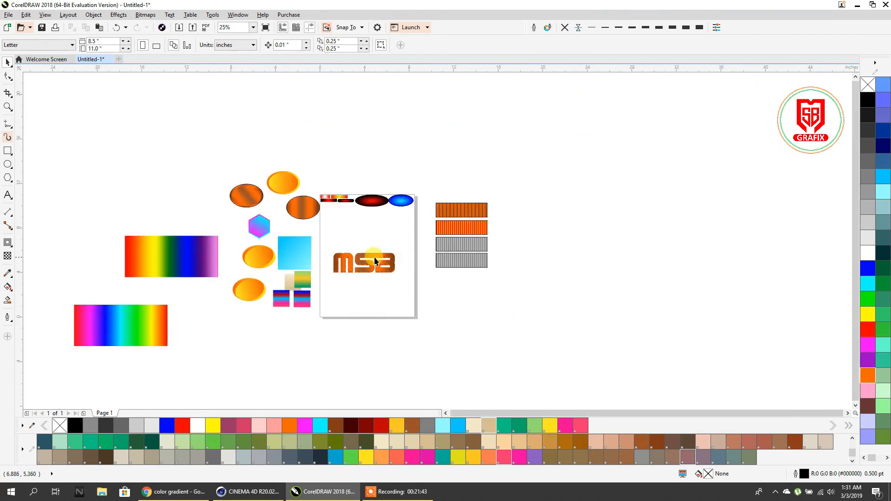
drag(203, 268, 407, 307)
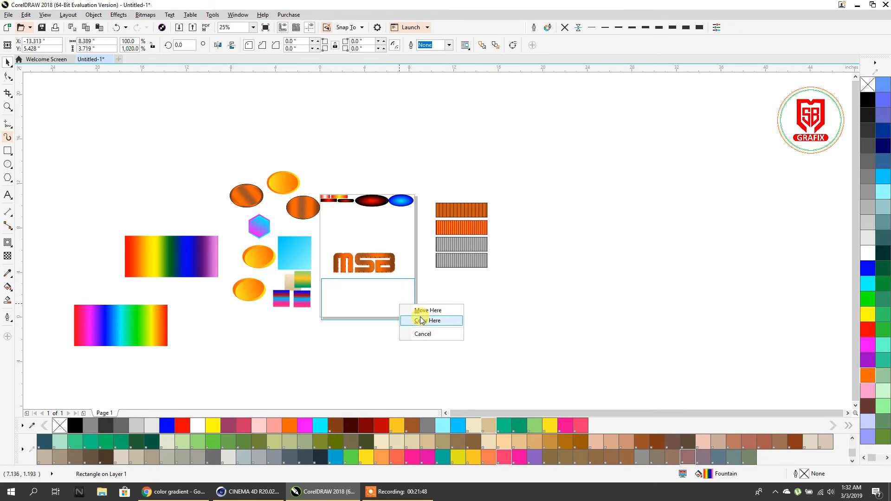
click(423, 319)
Copy the rainbow rectangle's fountain fill onto the MSB text, and delete the rectangle copy from the page
scroll(370, 273, up, 2)
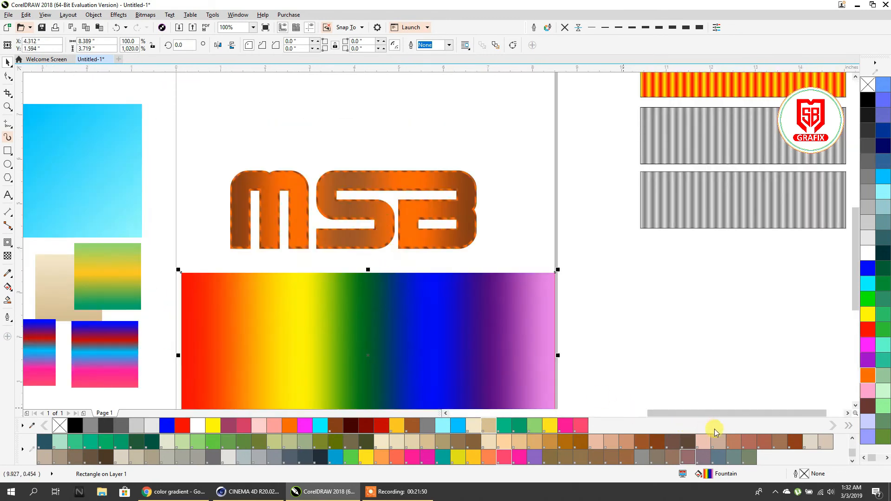
drag(707, 473, 467, 233)
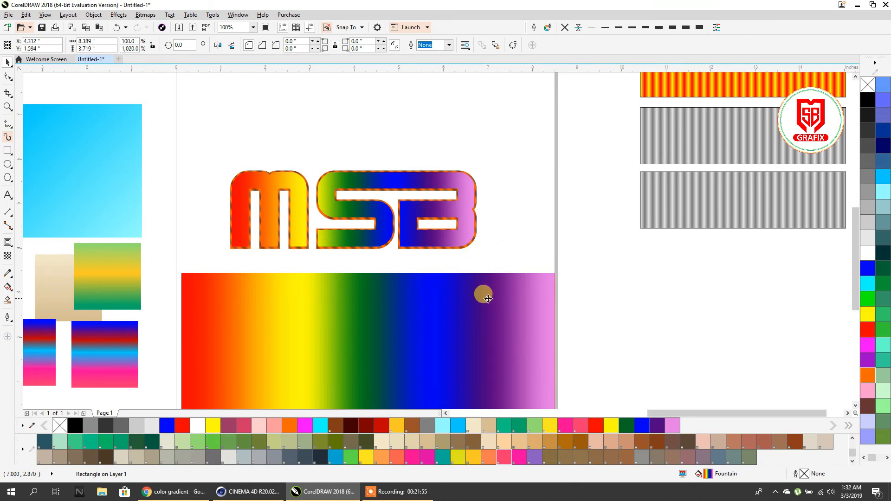
click(514, 279)
key(Delete)
Move the red-magenta-blue-green-yellow rainbow rectangle to the pasteboard right of the page, below the gray striped rectangles
click(453, 235)
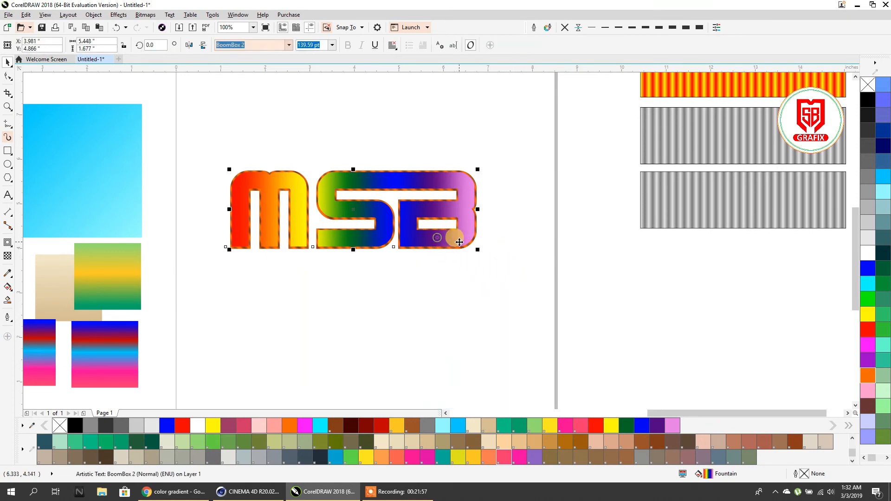
scroll(455, 235, up, 2)
scroll(465, 234, down, 4)
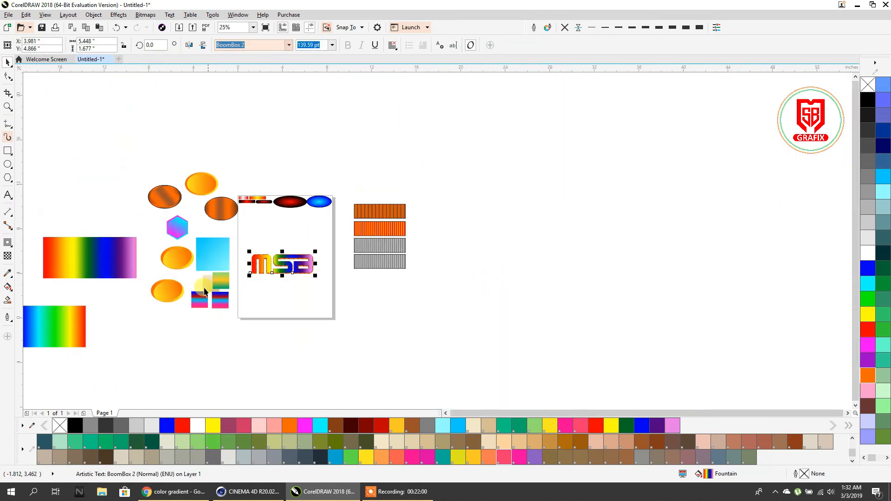
click(68, 327)
scroll(292, 277, up, 2)
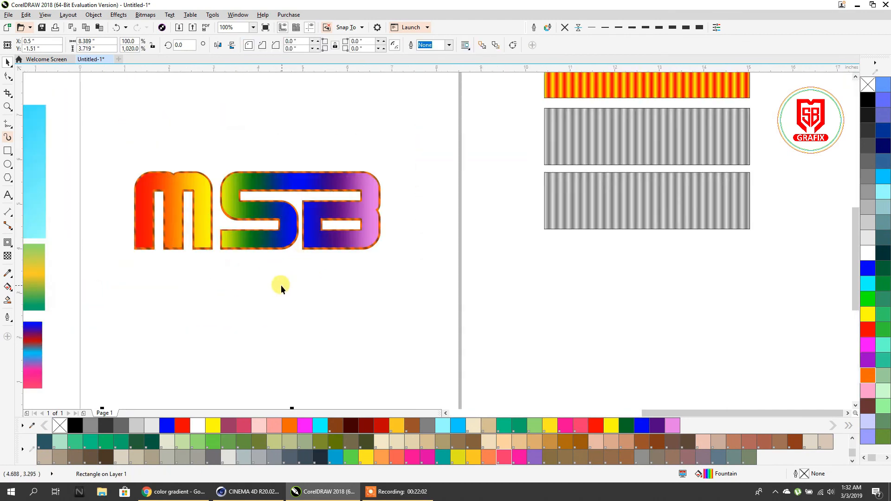
scroll(280, 285, down, 1)
drag(268, 371, 595, 328)
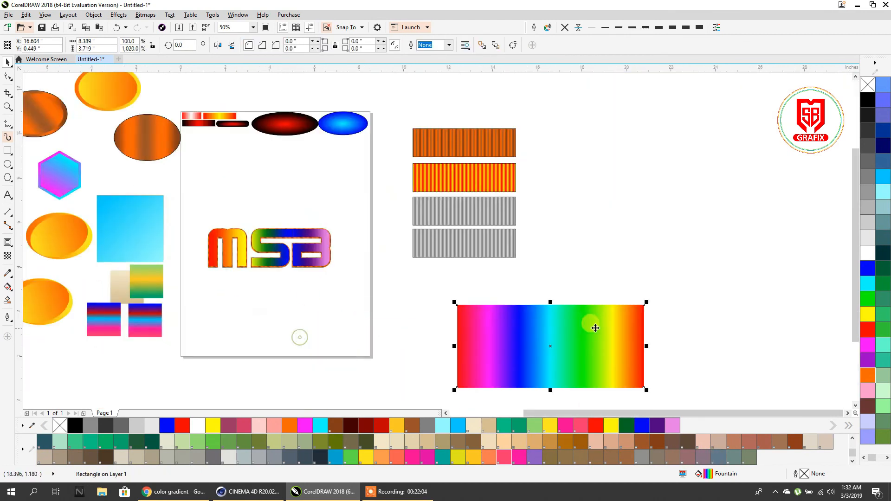
Copy the rainbow rectangle's fountain fill onto the contour shape around the MSB letters
click(594, 328)
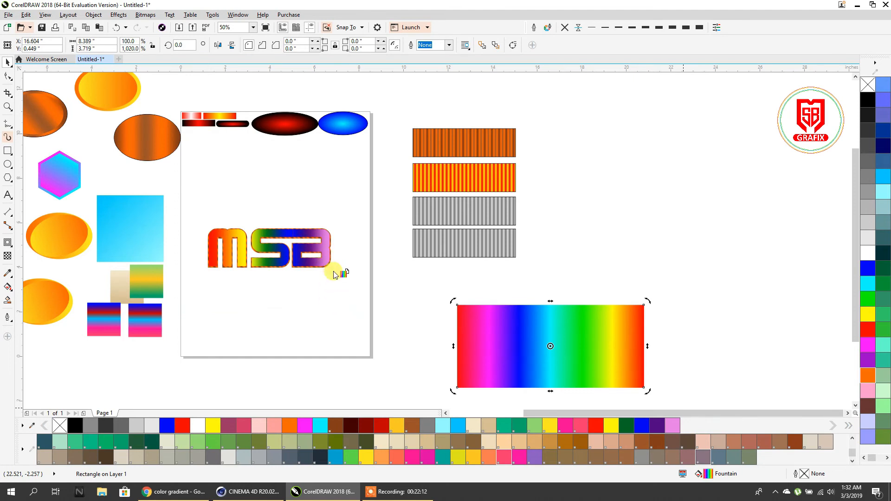
scroll(333, 271, up, 3)
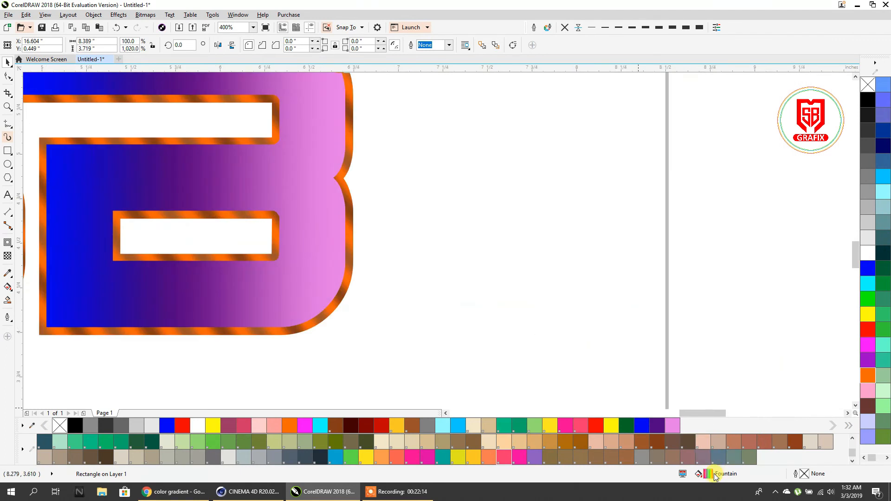
drag(549, 362, 348, 239)
scroll(408, 257, down, 2)
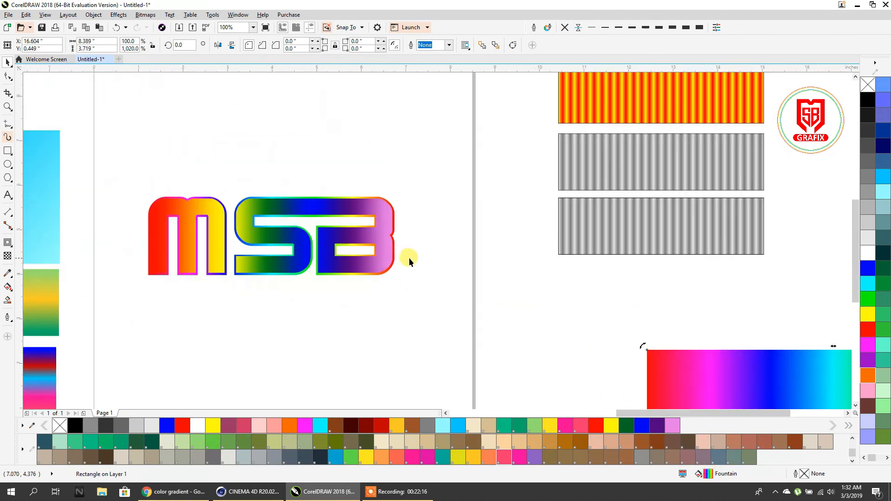
scroll(278, 228, up, 1)
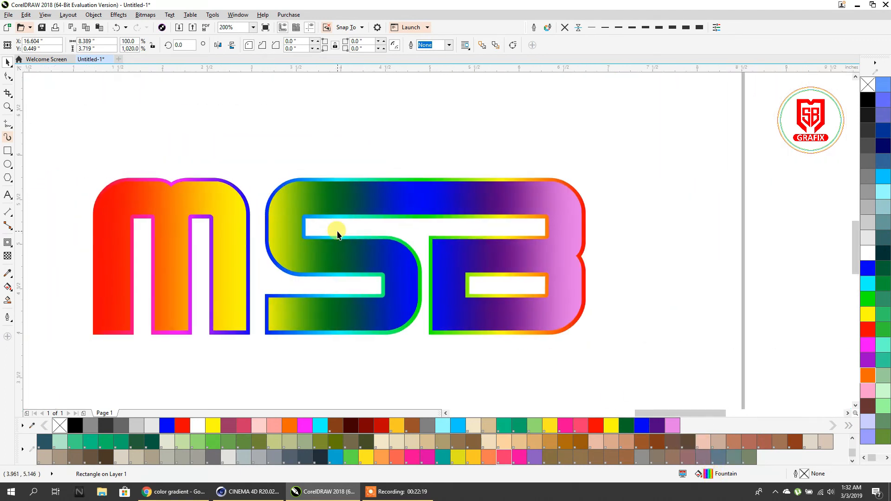
Give the rainbow rectangle and the MSB contour a short diagonal fountain fill and set it to Repeat
click(8, 288)
drag(254, 157, 365, 283)
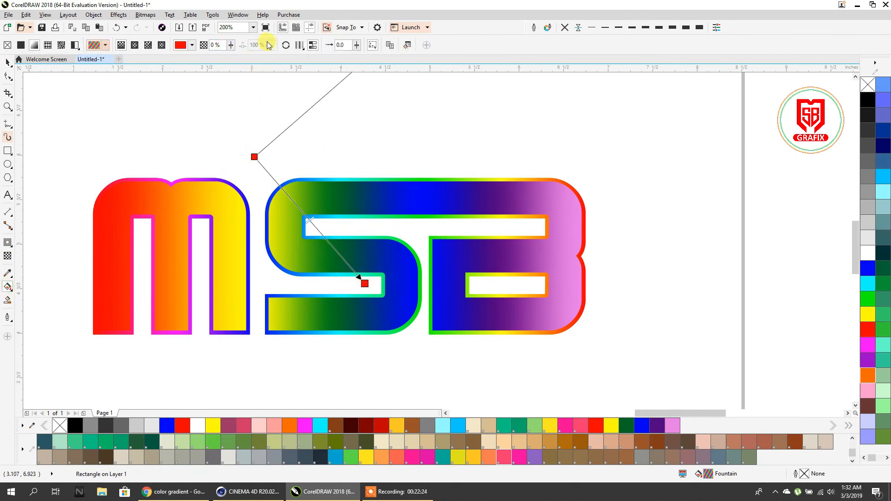
click(301, 45)
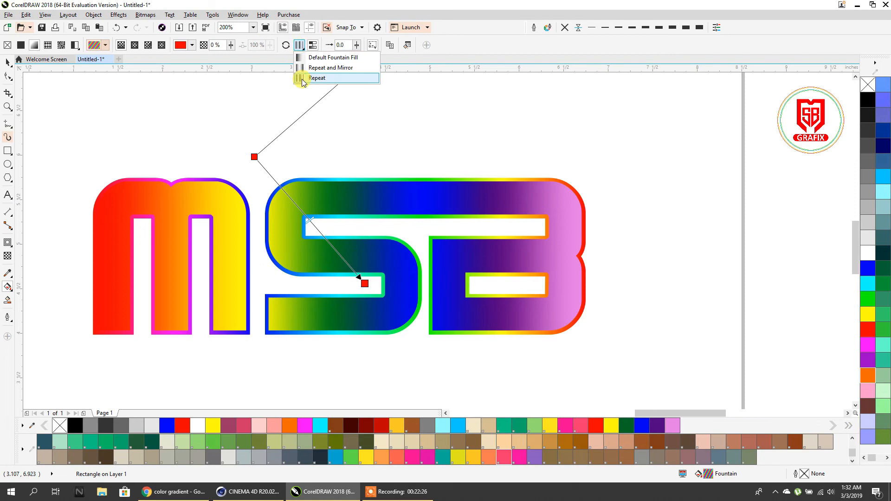
click(317, 77)
drag(323, 150, 322, 178)
click(308, 180)
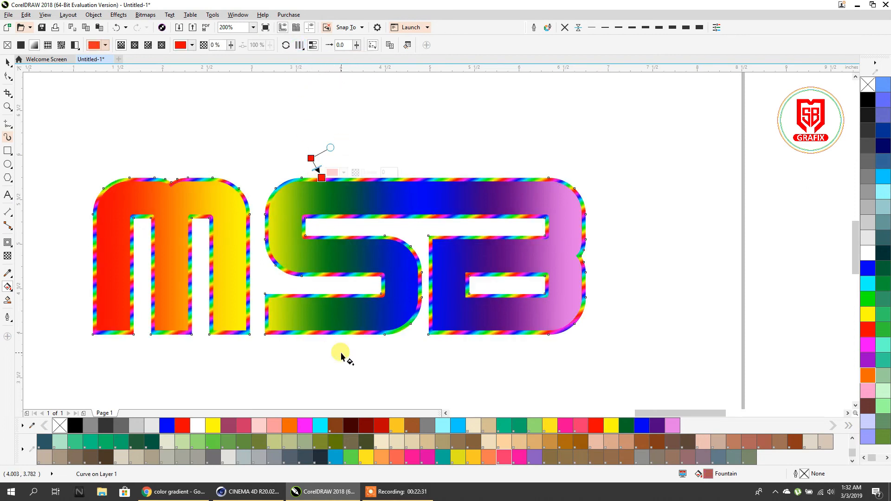
Fill the MSB text inside the rainbow-striped contour with solid black
click(350, 255)
click(867, 100)
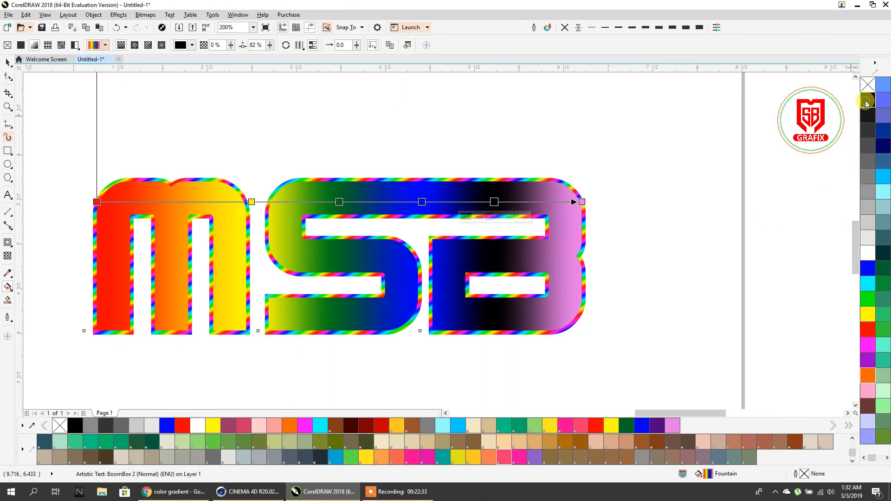
click(7, 62)
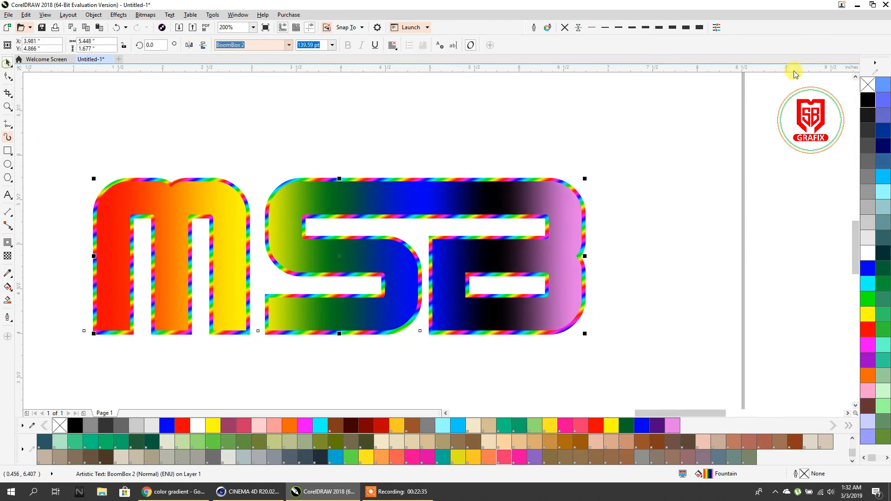
click(867, 99)
click(671, 140)
Place a copy of the large blue gradient square on the page, directly above the MSB text
scroll(441, 278, down, 2)
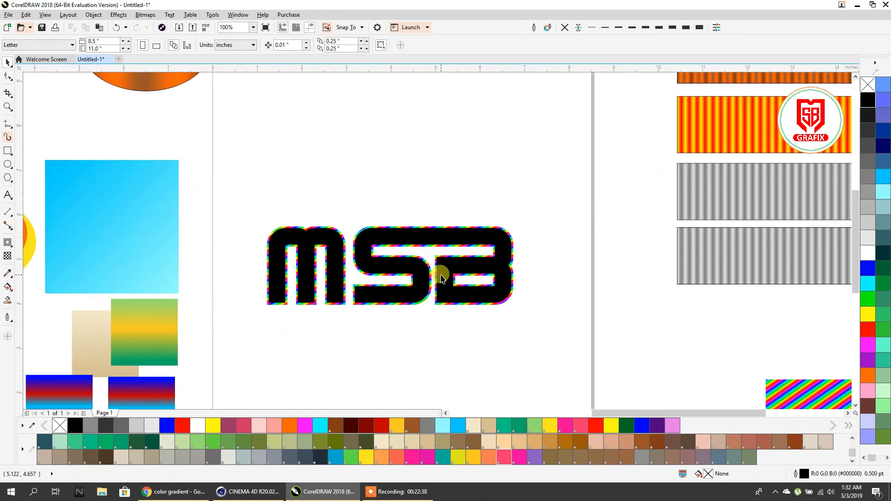
scroll(272, 241, down, 2)
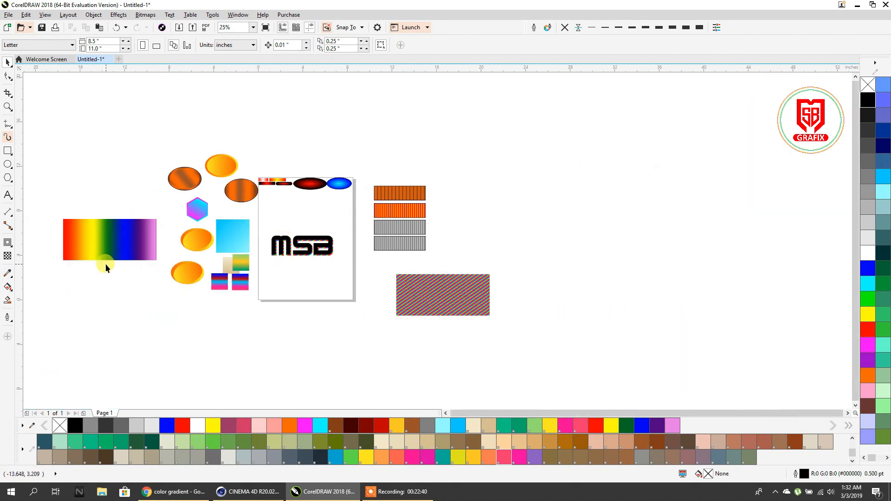
scroll(106, 263, up, 1)
scroll(388, 259, down, 1)
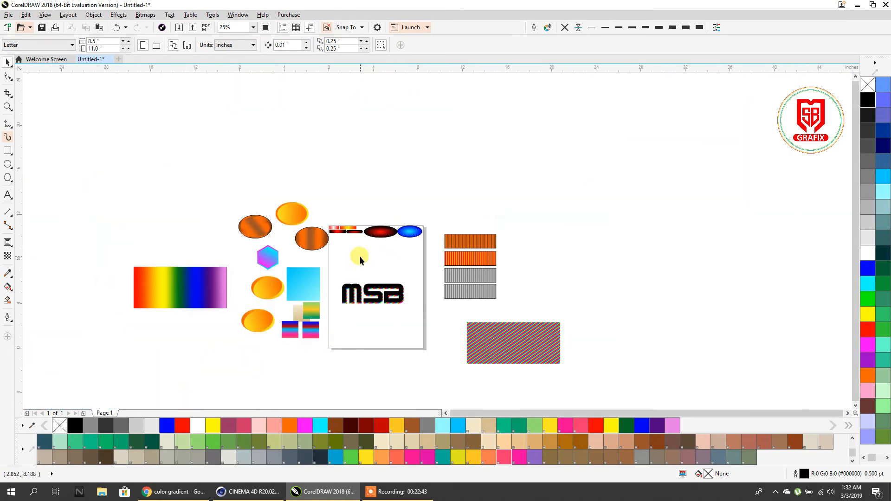
scroll(310, 330, up, 1)
drag(319, 246, 392, 191)
right_click(391, 197)
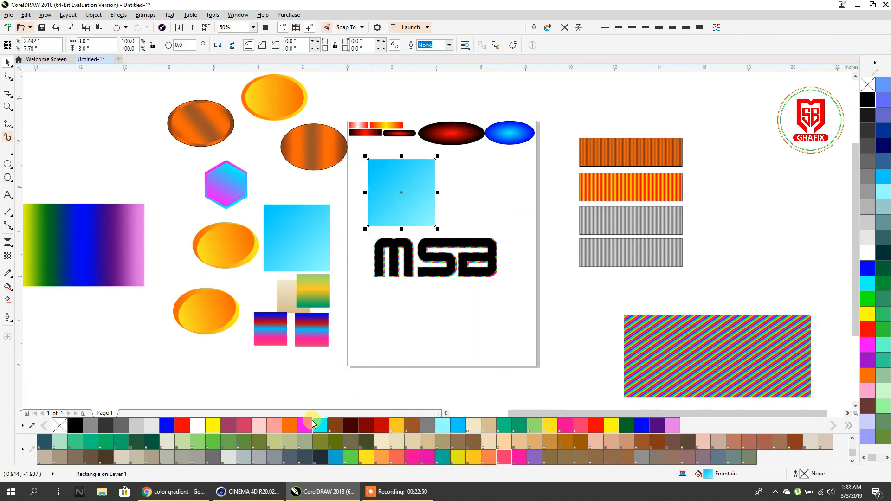
Recolor the copied square's fountain fill from magenta to green and run it vertically from the lower to the upper edge
click(8, 290)
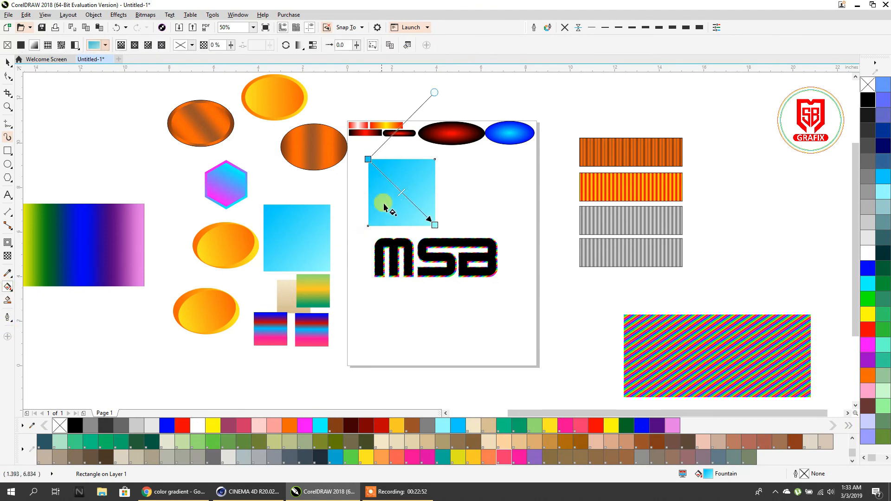
scroll(383, 202, up, 2)
click(352, 141)
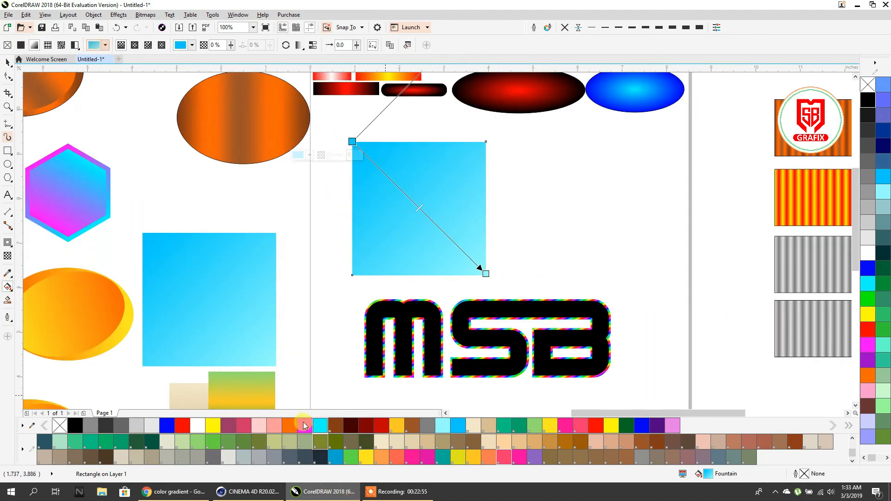
click(303, 425)
click(482, 272)
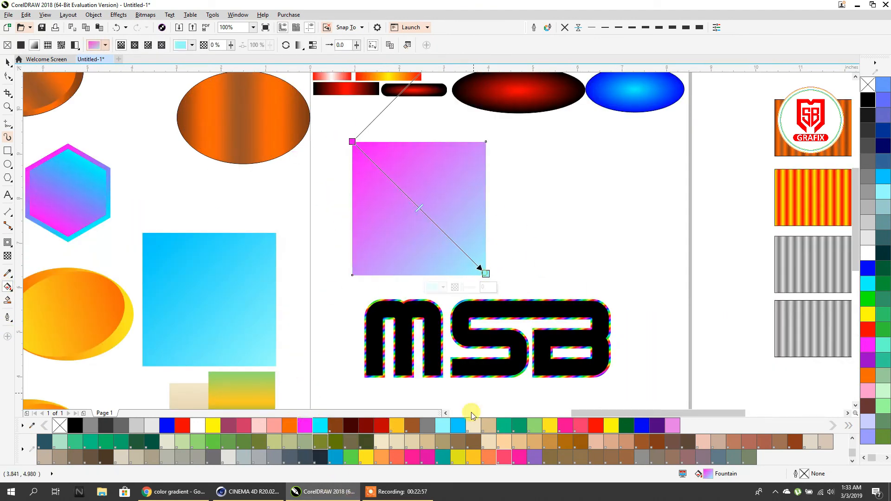
click(504, 425)
drag(431, 265, 431, 154)
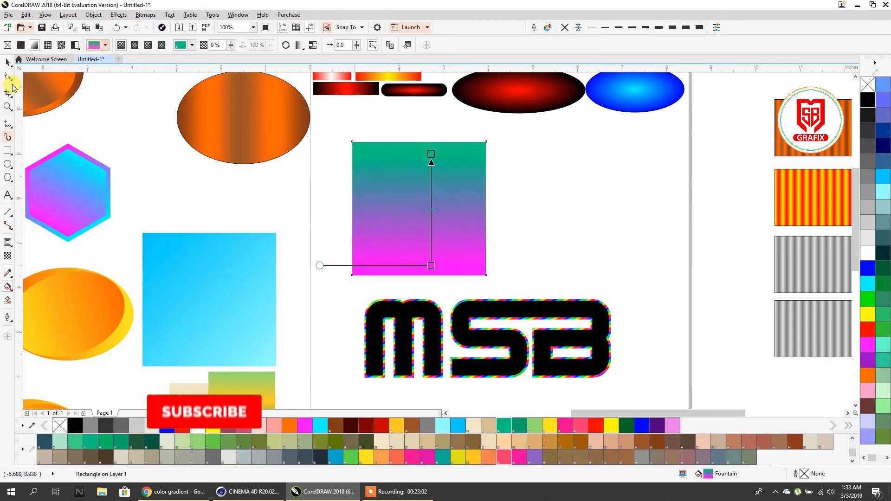
Move the small green-and-yellow gradient square onto the page, below the letter M of the MSB text
click(7, 62)
scroll(343, 196, down, 2)
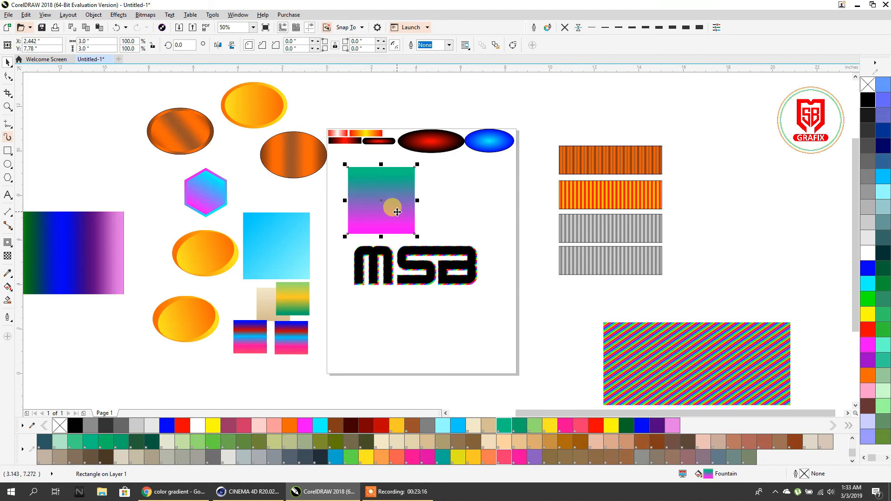
drag(305, 295, 369, 312)
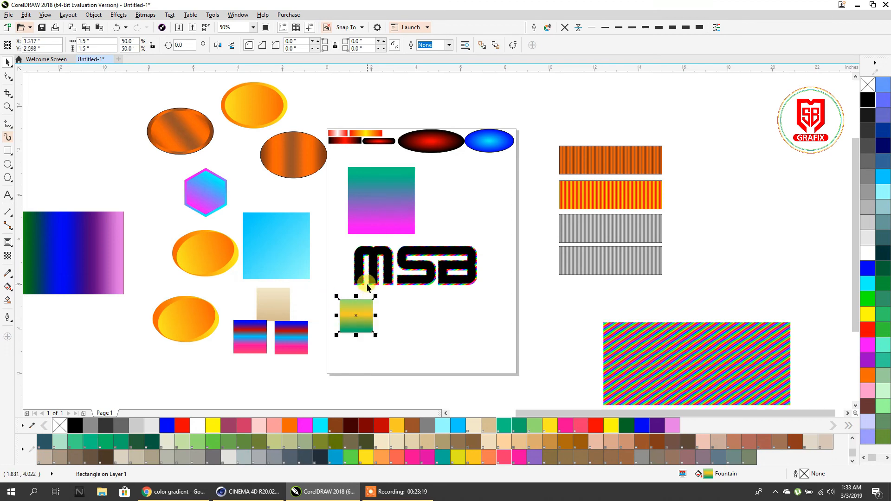
scroll(421, 274, up, 2)
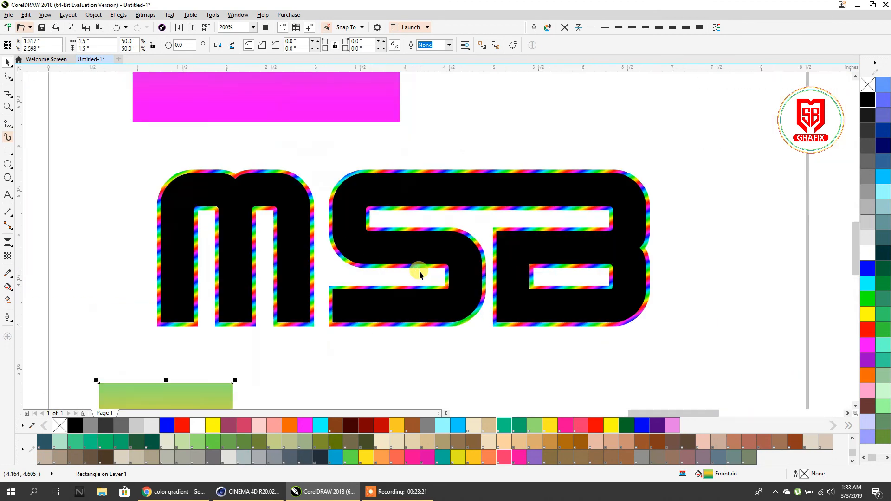
double_click(425, 246)
click(9, 64)
scroll(266, 92, down, 1)
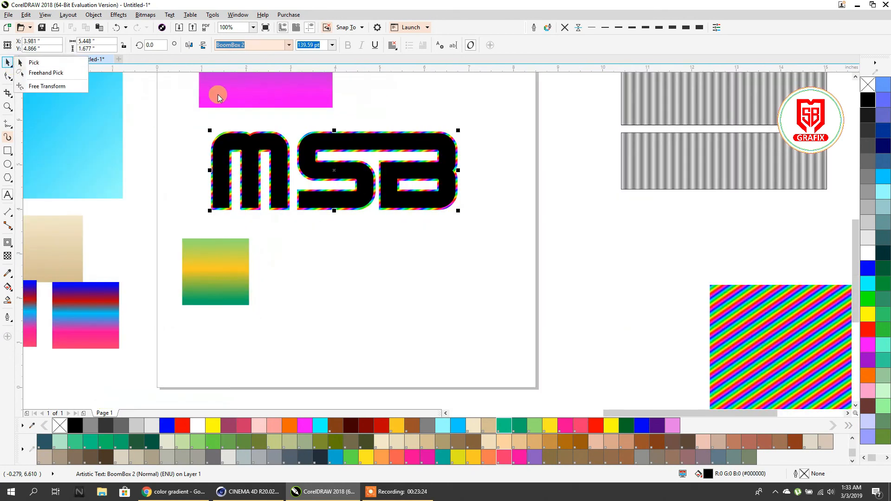
click(15, 61)
click(16, 61)
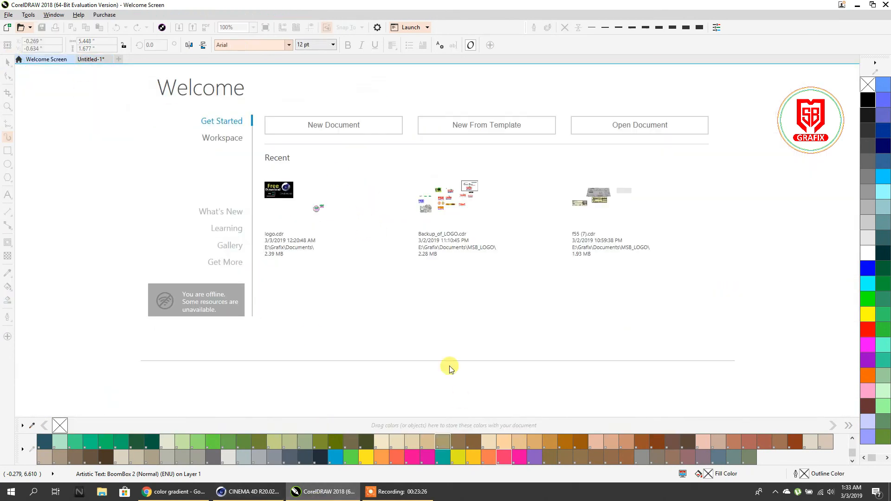
click(91, 59)
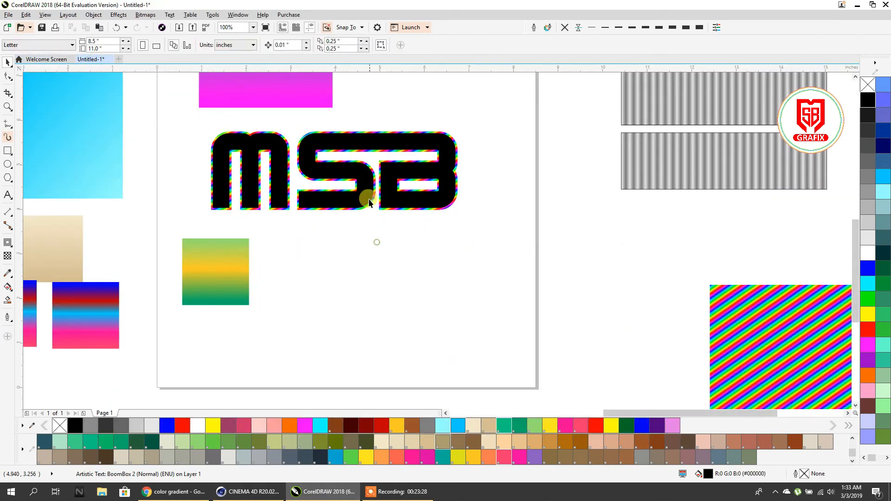
Place a duplicate of the black MSB text below the original, beside the green-and-yellow gradient square
drag(366, 194, 433, 325)
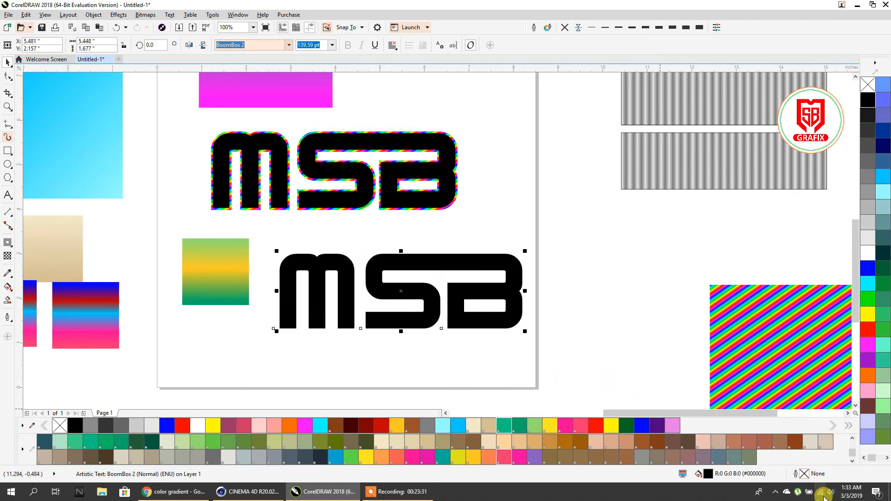
click(775, 492)
click(570, 347)
Start importing a file and browse to the Grafix folder on New Volume (E:)
right_click(544, 255)
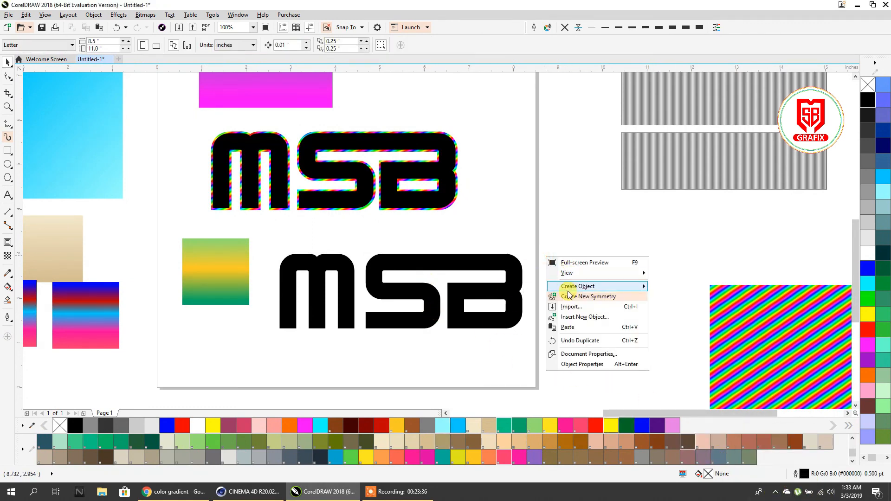
click(570, 306)
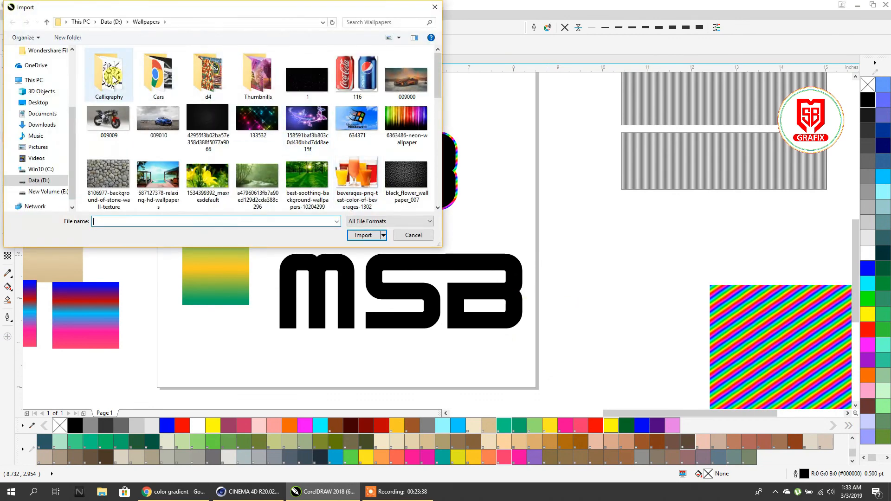
click(112, 22)
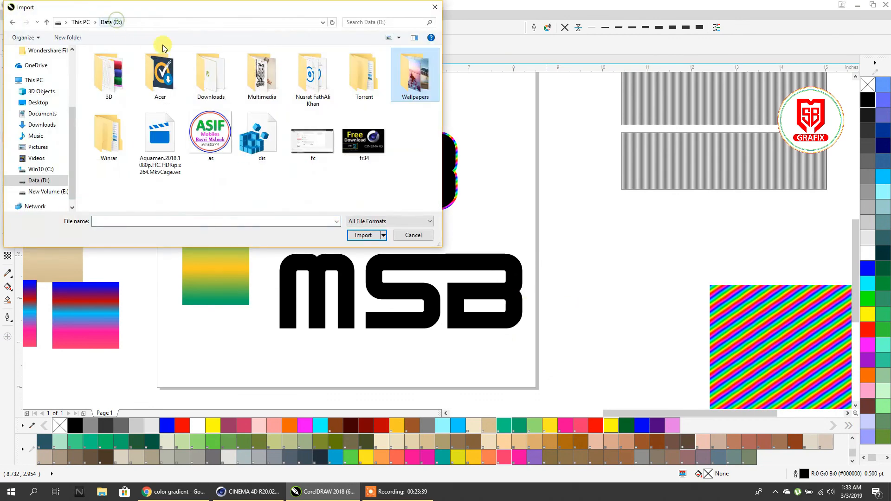
click(80, 22)
double_click(344, 87)
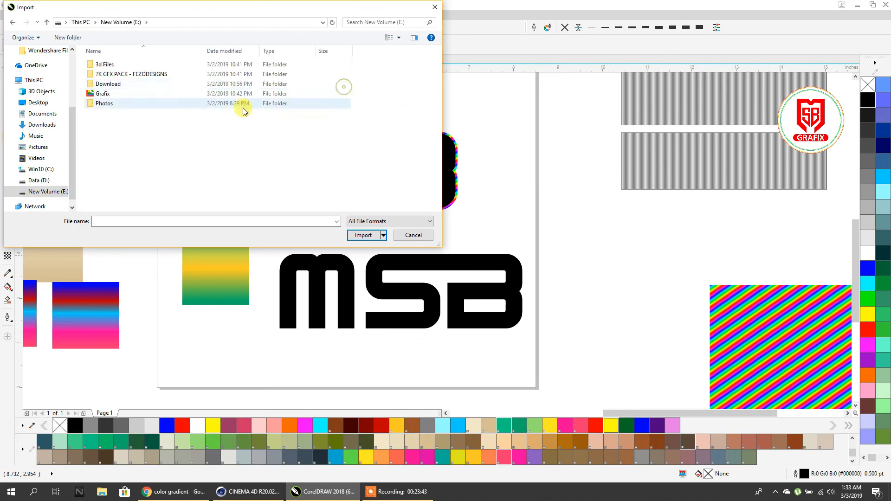
double_click(103, 93)
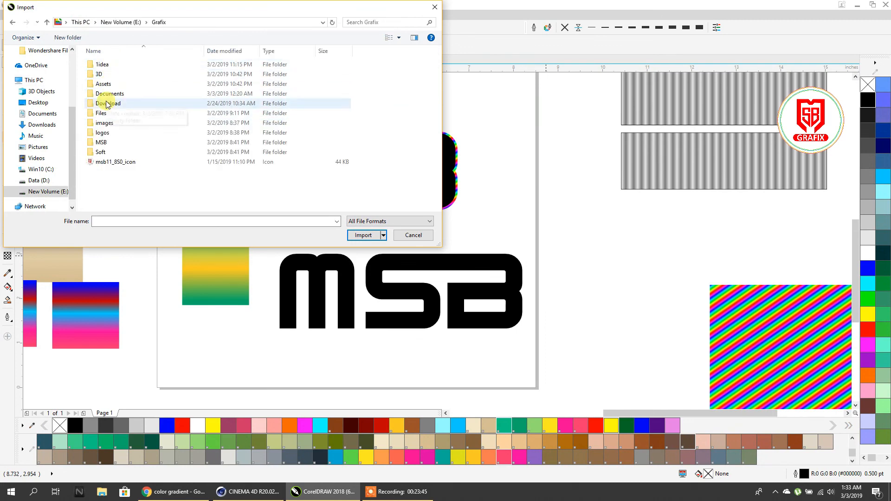
Show the contents of the Grafix folder as very large thumbnails for choosing an image to import
click(102, 65)
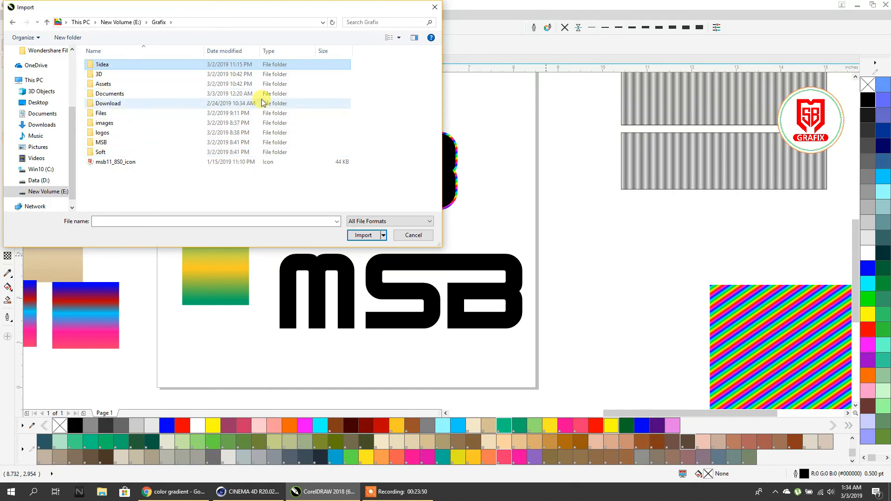
right_click(368, 94)
mouse_move(385, 99)
click(473, 99)
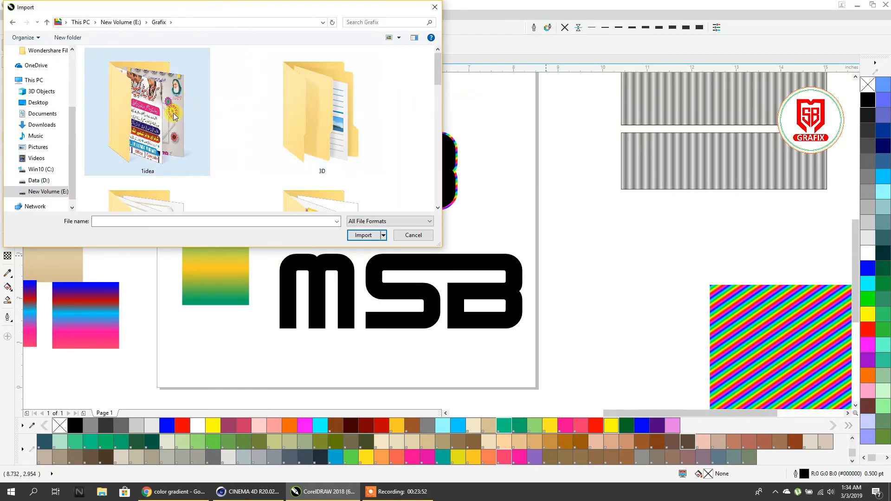
scroll(174, 116, down, 5)
scroll(202, 110, up, 2)
double_click(154, 93)
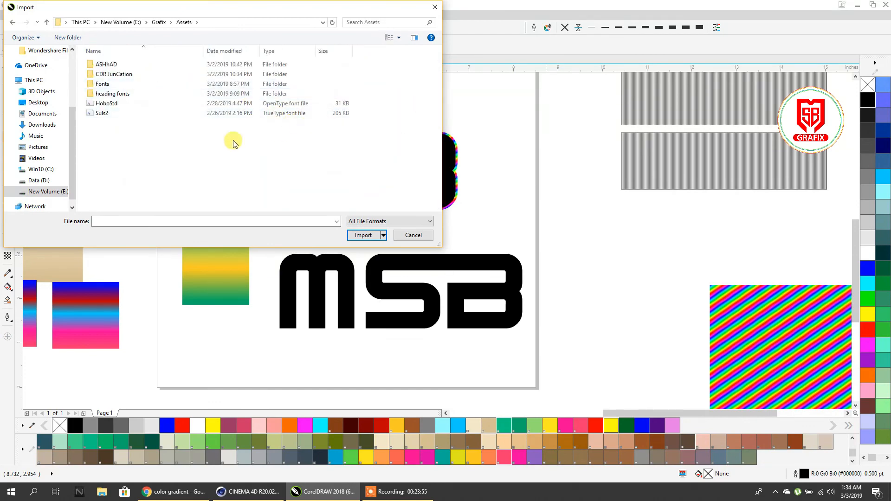
click(159, 22)
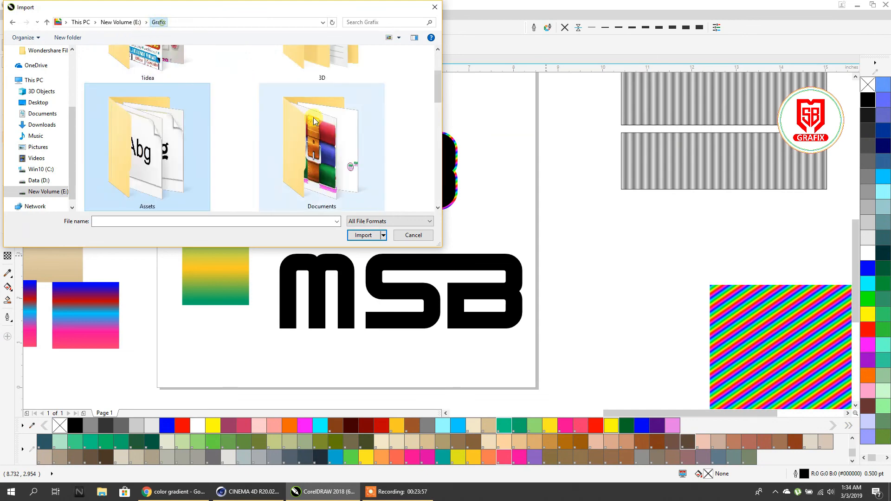
Open the Files folder inside Grafix and show its contents as thumbnails
scroll(391, 113, down, 3)
double_click(378, 116)
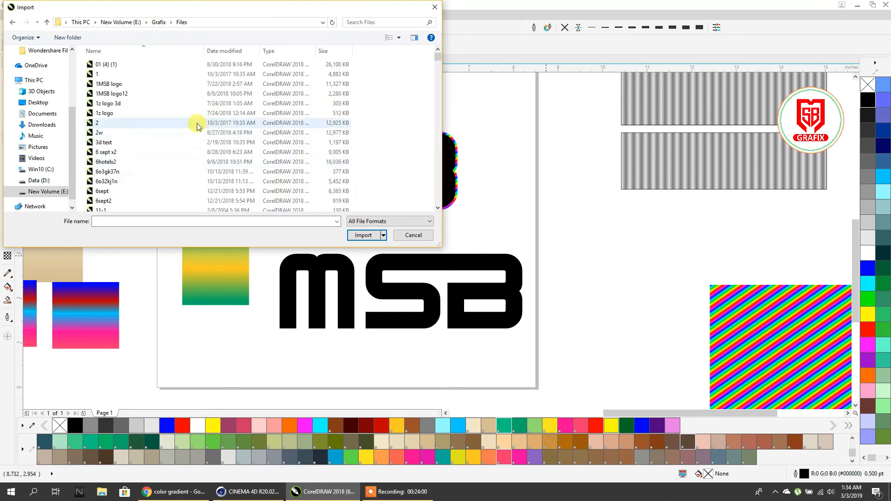
right_click(150, 116)
mouse_move(167, 122)
click(297, 132)
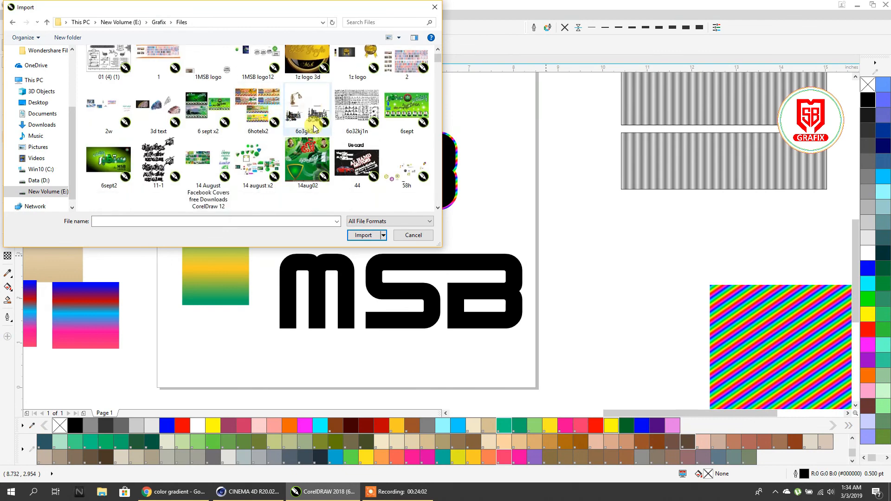
Import the calligraphy file "allah g" and place it about 2.76 × 2.88 inches, just right of the page beside the MSB text
scroll(313, 128, down, 10)
scroll(278, 123, up, 1)
click(205, 72)
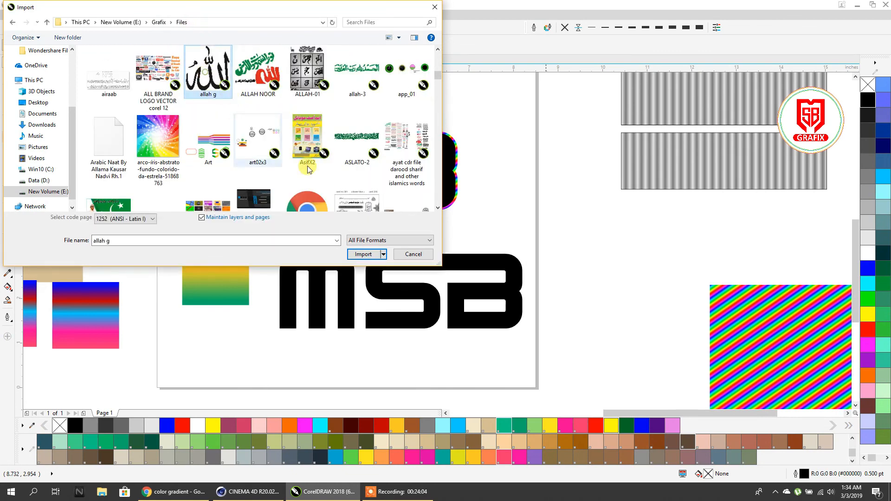
click(367, 254)
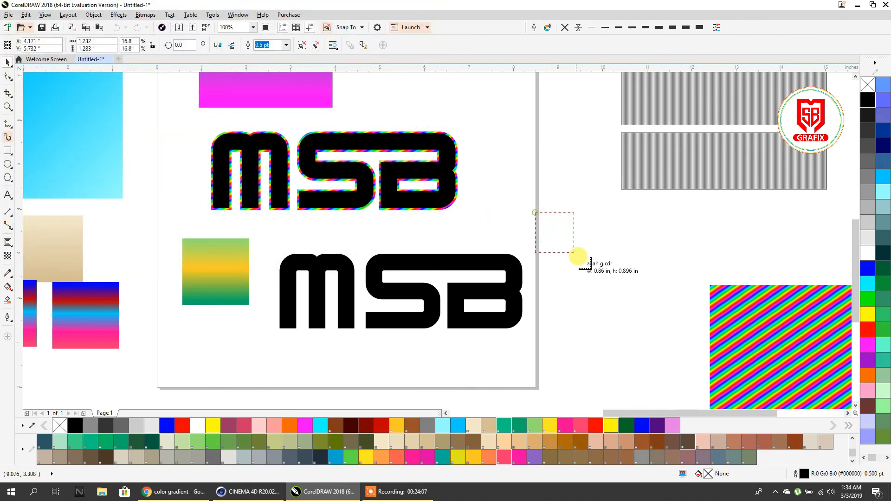
drag(578, 257, 668, 346)
drag(611, 331, 636, 328)
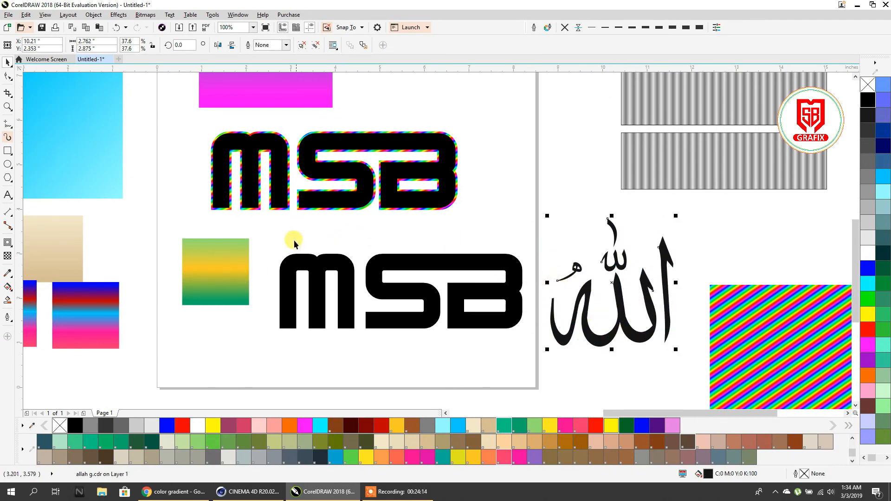
Try to copy the repeating grey gradient from the upper grey rectangle onto the imported calligraphy
scroll(269, 255, down, 2)
click(466, 184)
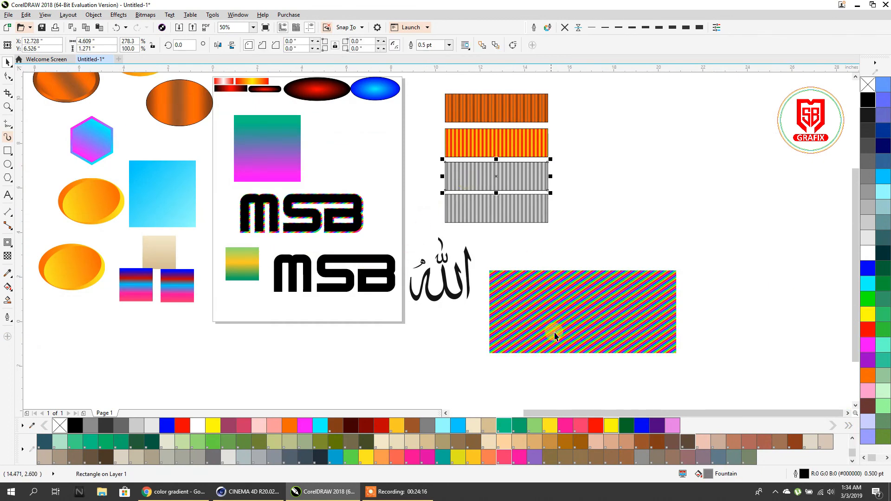
drag(576, 360, 450, 281)
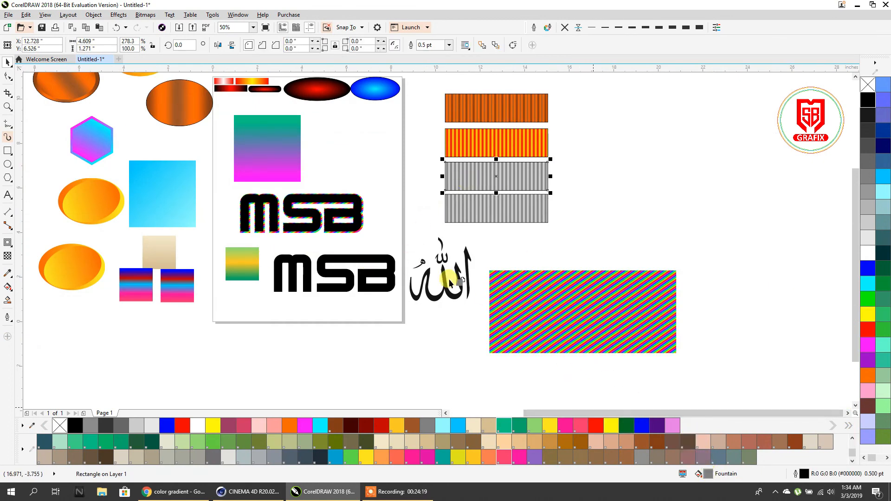
scroll(450, 273, up, 3)
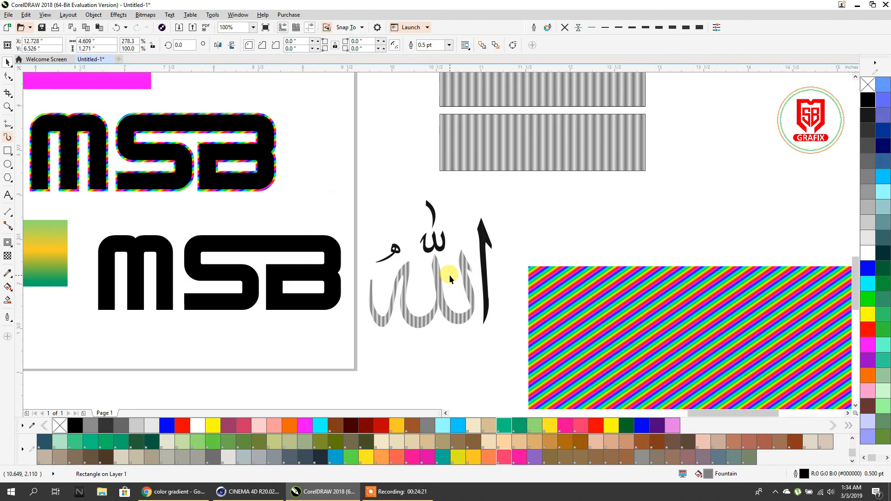
Ungroup the imported calligraphy and combine its pieces into a single curve
click(474, 259)
click(301, 46)
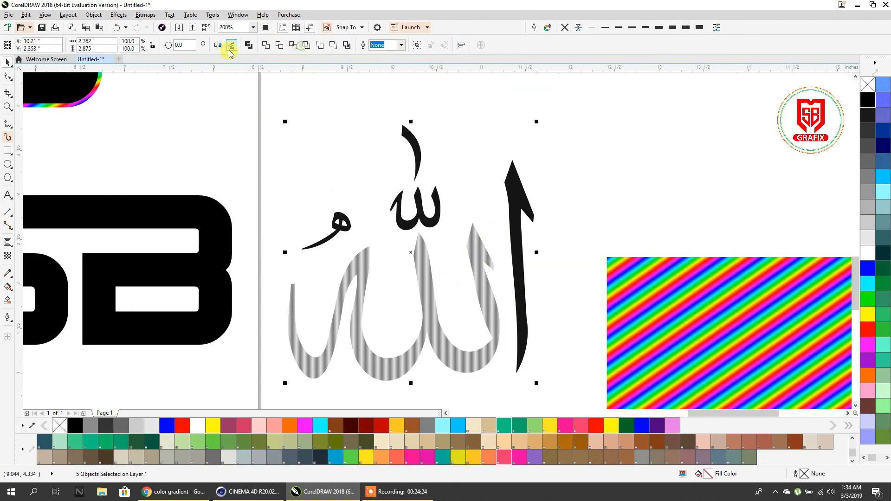
click(256, 45)
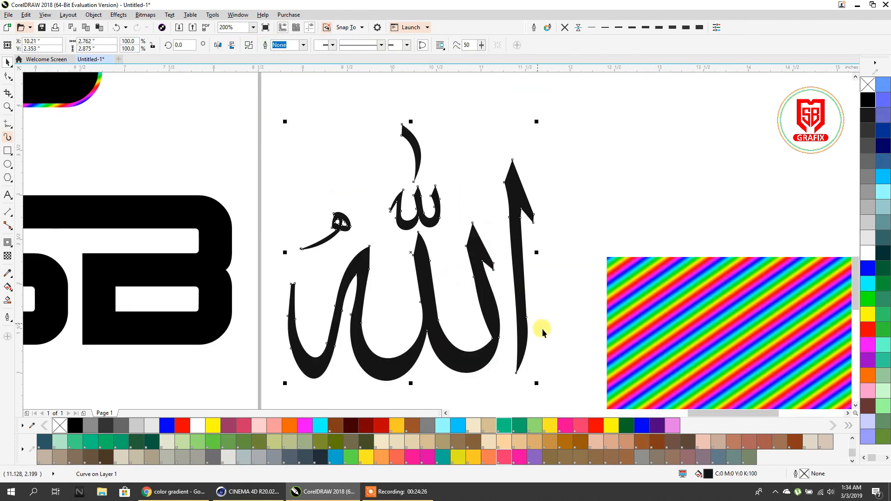
Copy the repeating grey gradient from the upper grey rectangle onto the combined calligraphy curve
scroll(545, 357, down, 2)
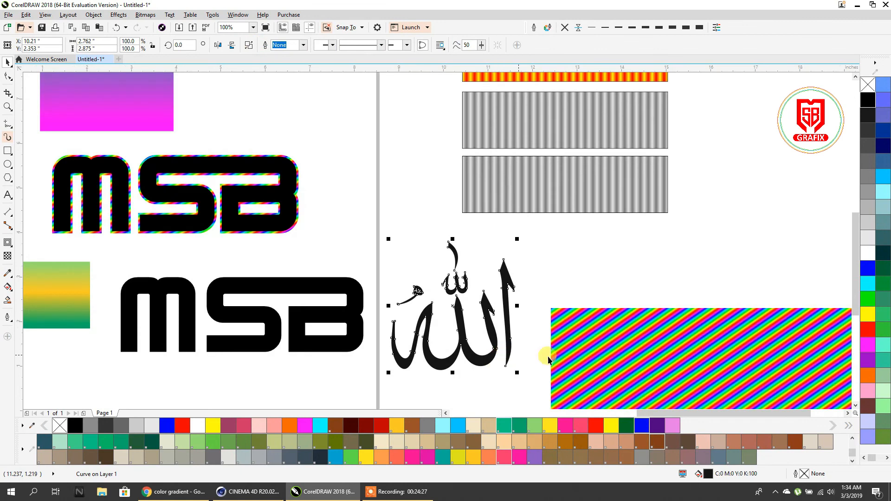
click(549, 116)
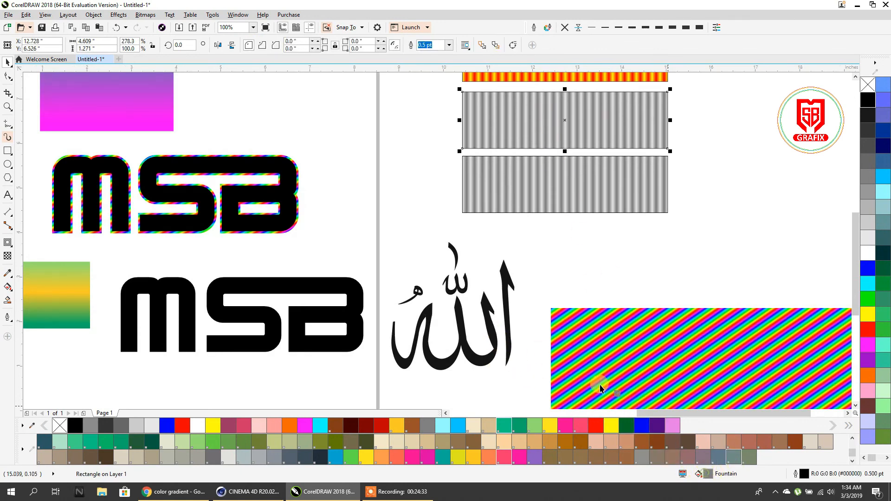
click(481, 334)
scroll(480, 333, up, 2)
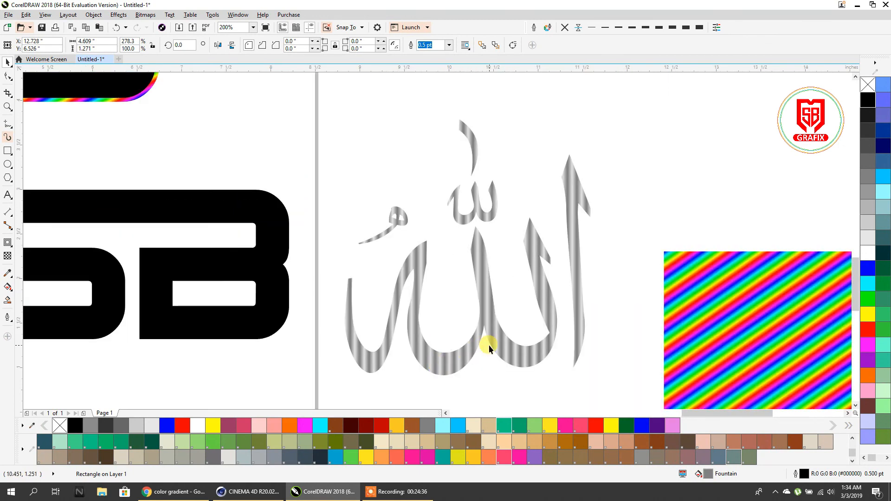
Give the calligraphy a grey (#999999) outline 4.0 pt wide
click(490, 348)
right_click(865, 195)
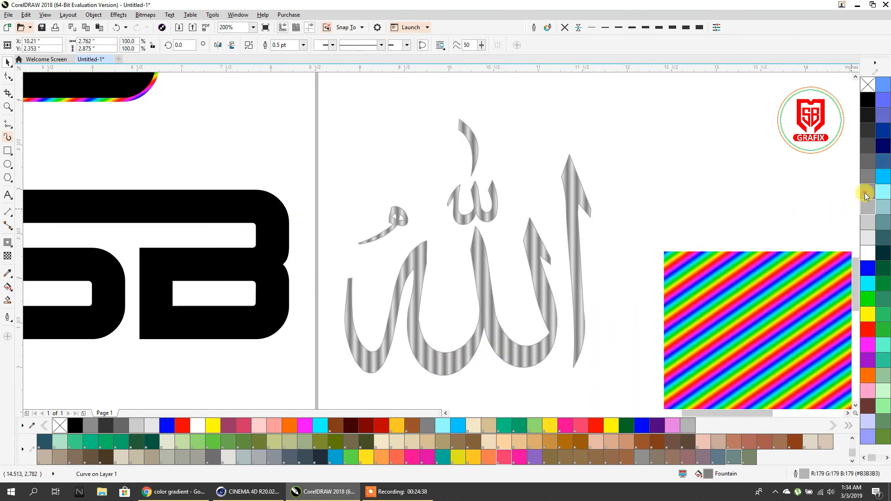
click(672, 27)
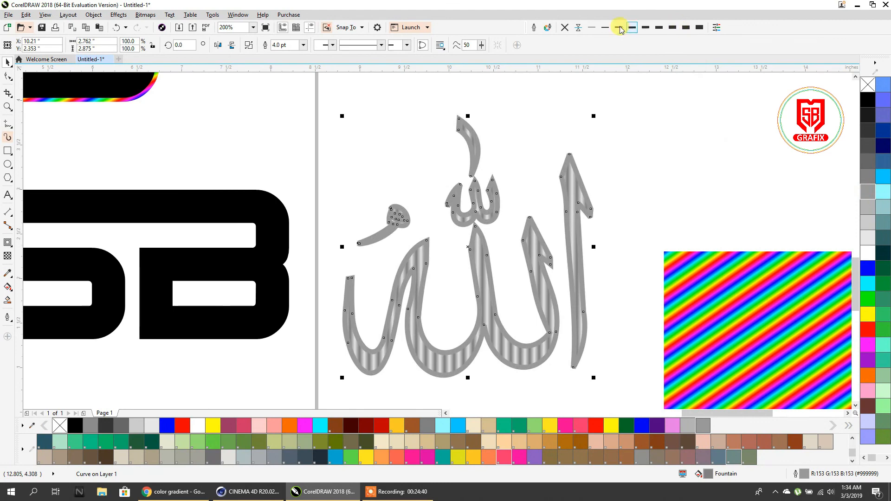
Set the calligraphy outline to round corners and round line caps, placed behind the fill and scaled with the object
click(534, 27)
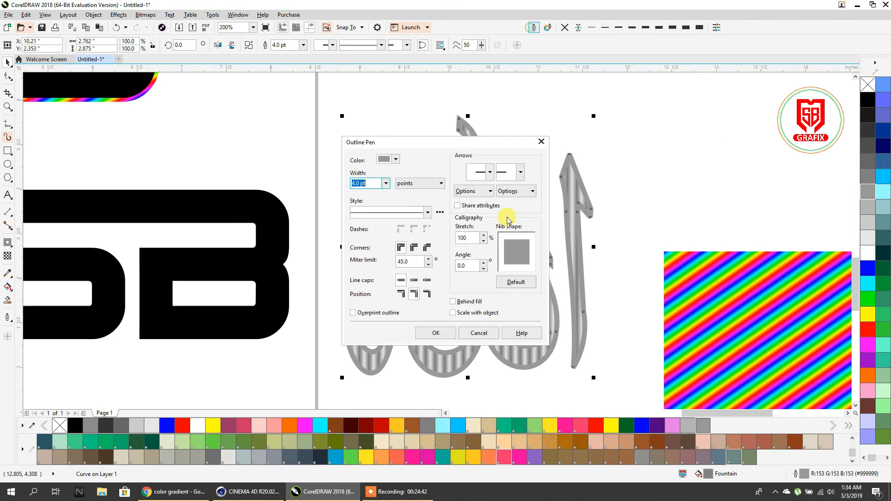
click(414, 280)
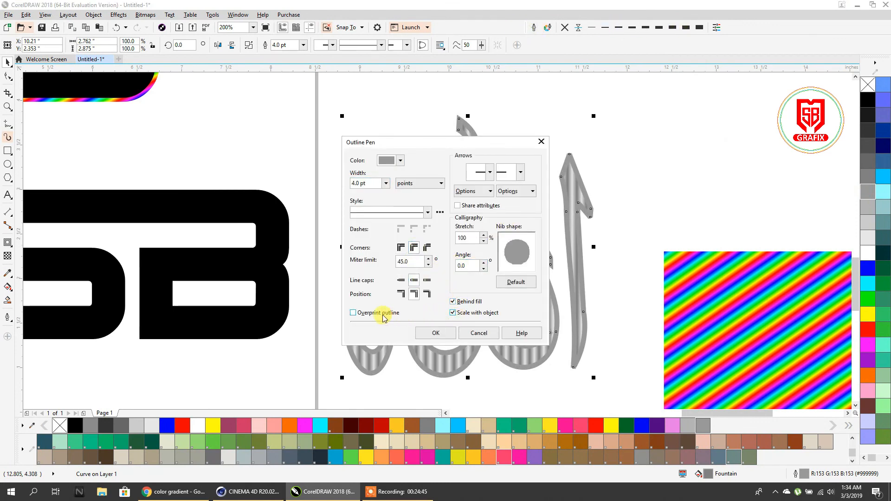
click(443, 333)
click(598, 267)
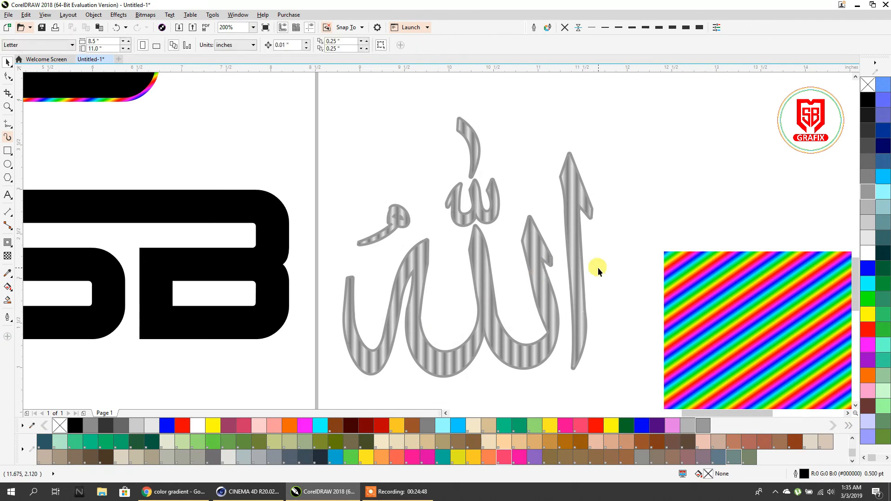
Change the calligraphy's outline colour to near-black (#1A1A1A)
scroll(516, 261, down, 2)
scroll(517, 260, up, 2)
click(514, 253)
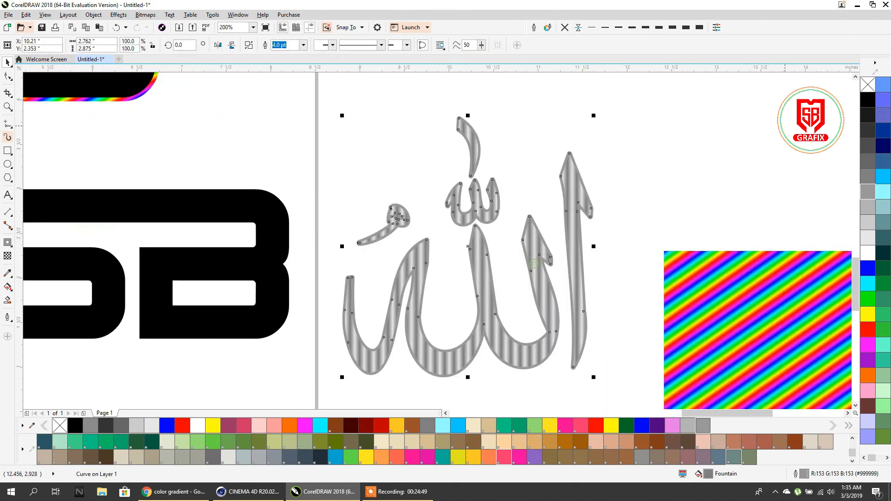
right_click(869, 113)
Move the calligraphy below the page, under the lower MSB text
scroll(478, 218, down, 4)
drag(464, 257, 383, 341)
scroll(539, 271, down, 2)
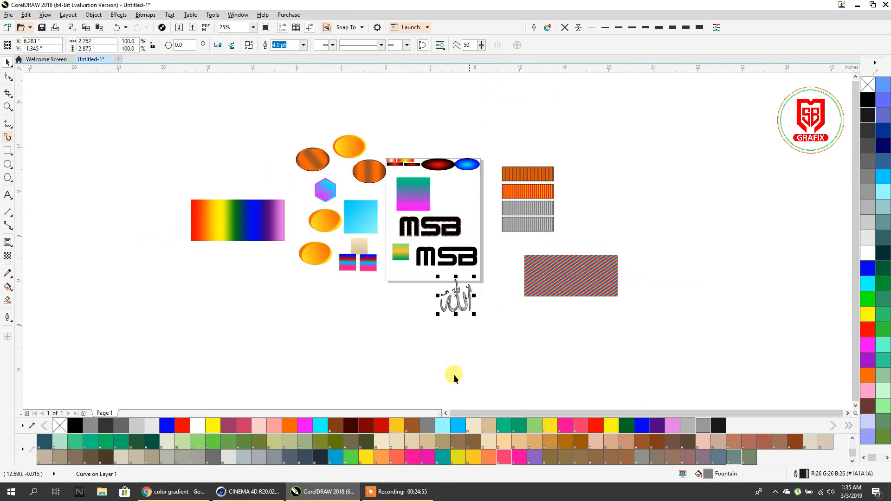